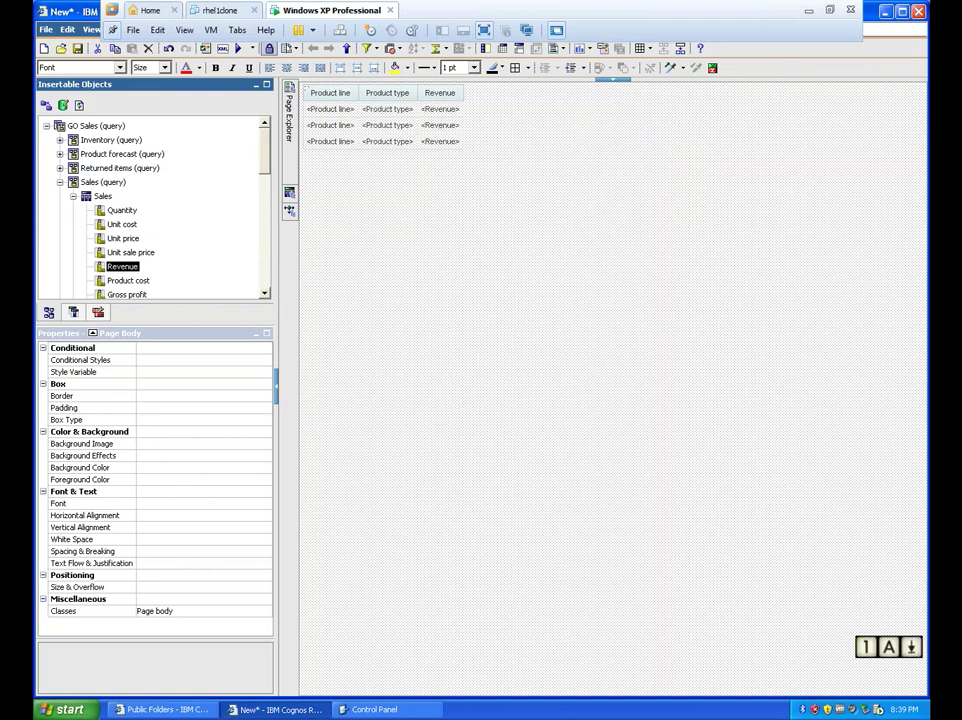
{"action": "key", "text": "Num_Lock"}
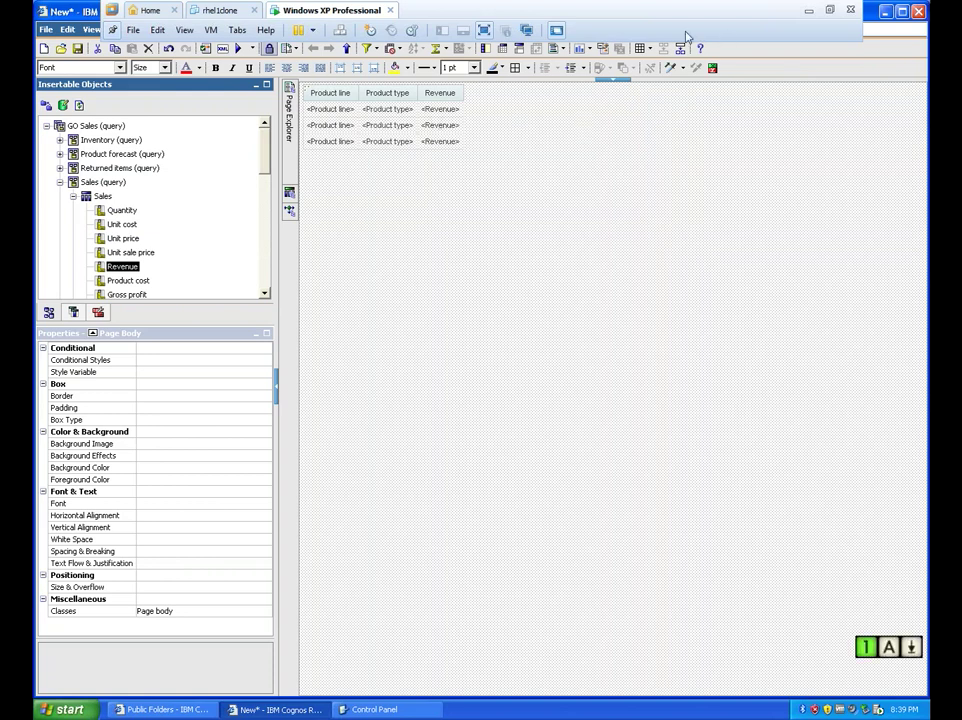
{"action": "left_click", "coordinate": [485, 33]}
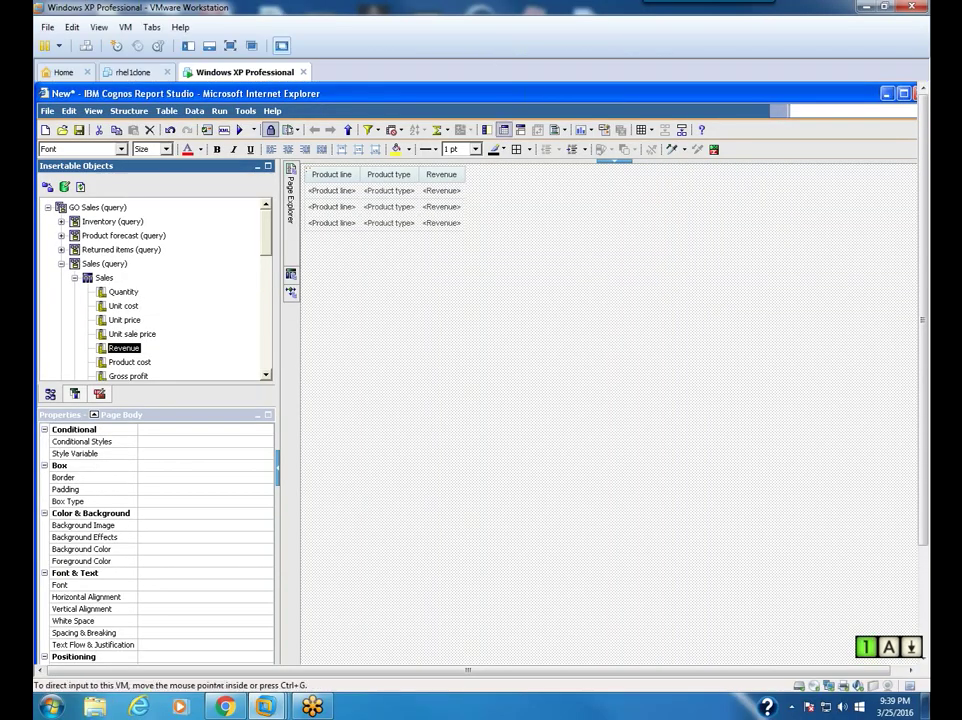
{"action": "key", "text": "ctrl+alt+Return"}
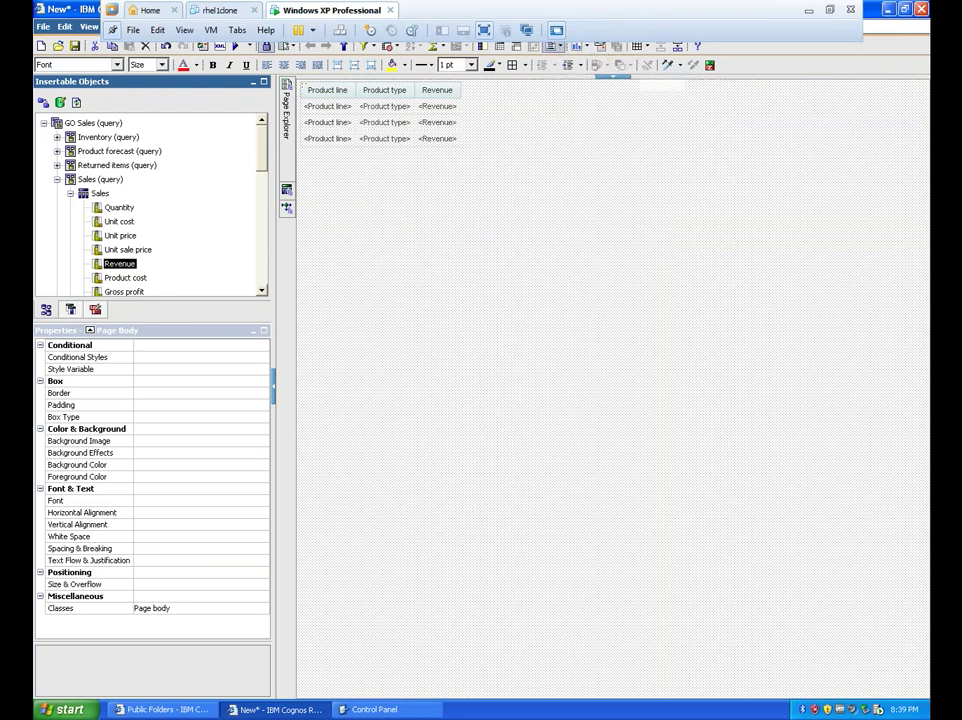
{"action": "left_click", "coordinate": [561, 47]}
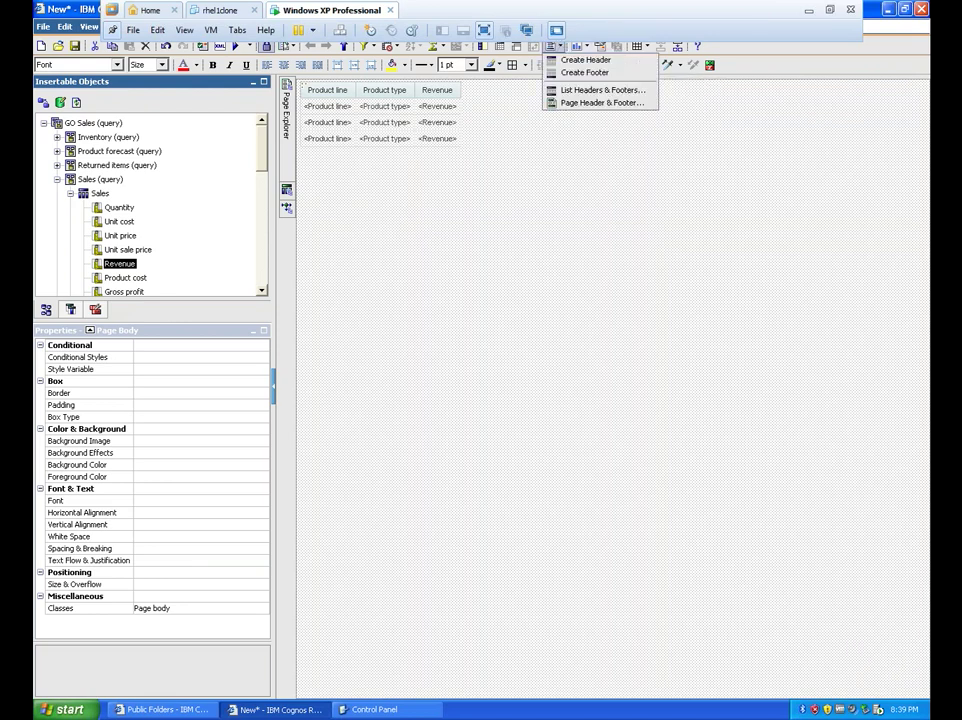
{"action": "left_click", "coordinate": [581, 92]}
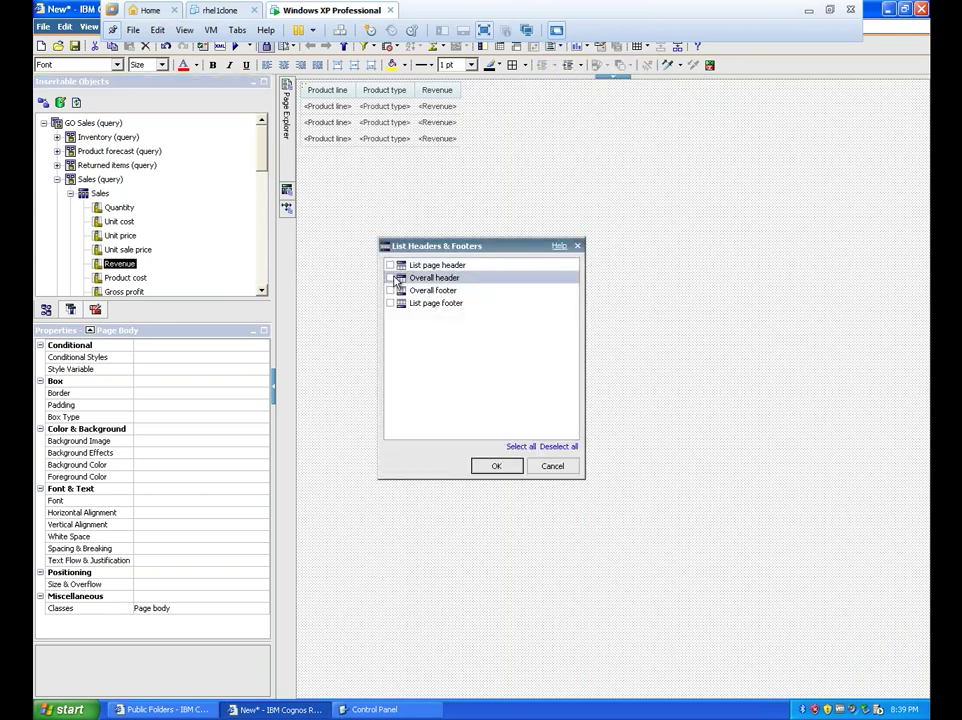
{"action": "left_click", "coordinate": [390, 290]}
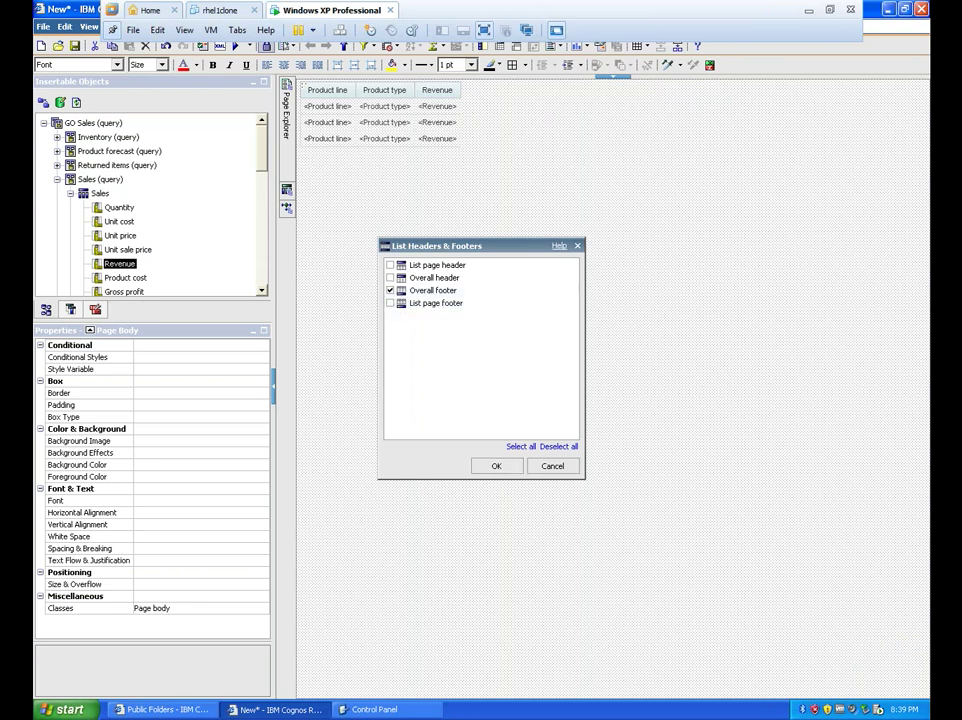
{"action": "left_click", "coordinate": [390, 290]}
{"action": "left_click", "coordinate": [553, 466]}
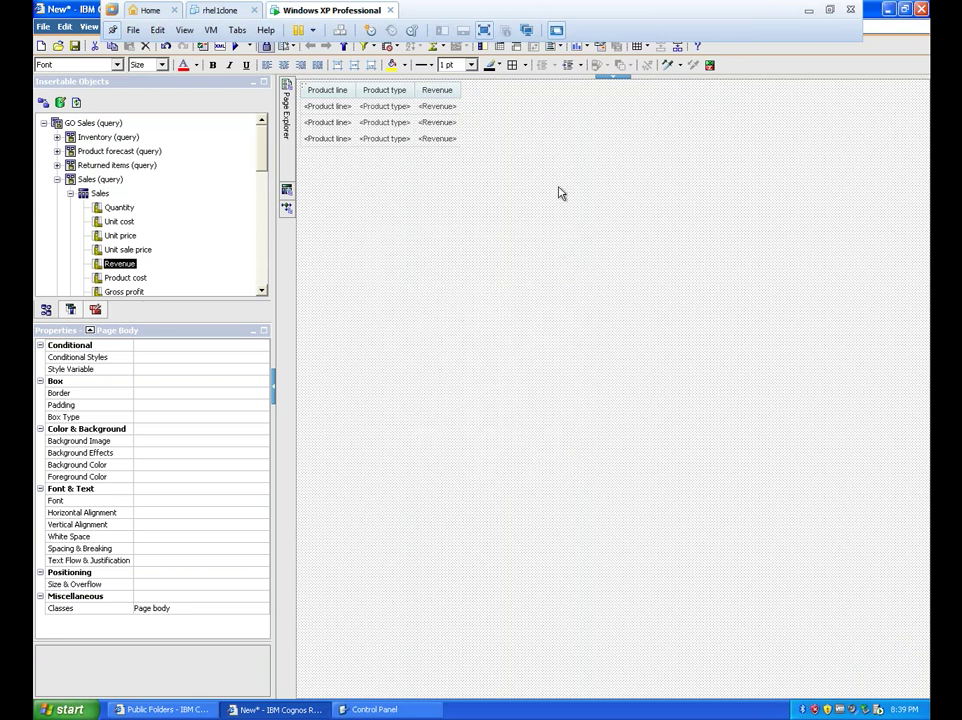
- Take the Windows XP virtual machine out of full screen and maximize its window on the host desktop
{"action": "left_click", "coordinate": [557, 46]}
{"action": "left_click", "coordinate": [585, 88]}
{"action": "left_click", "coordinate": [829, 10]}
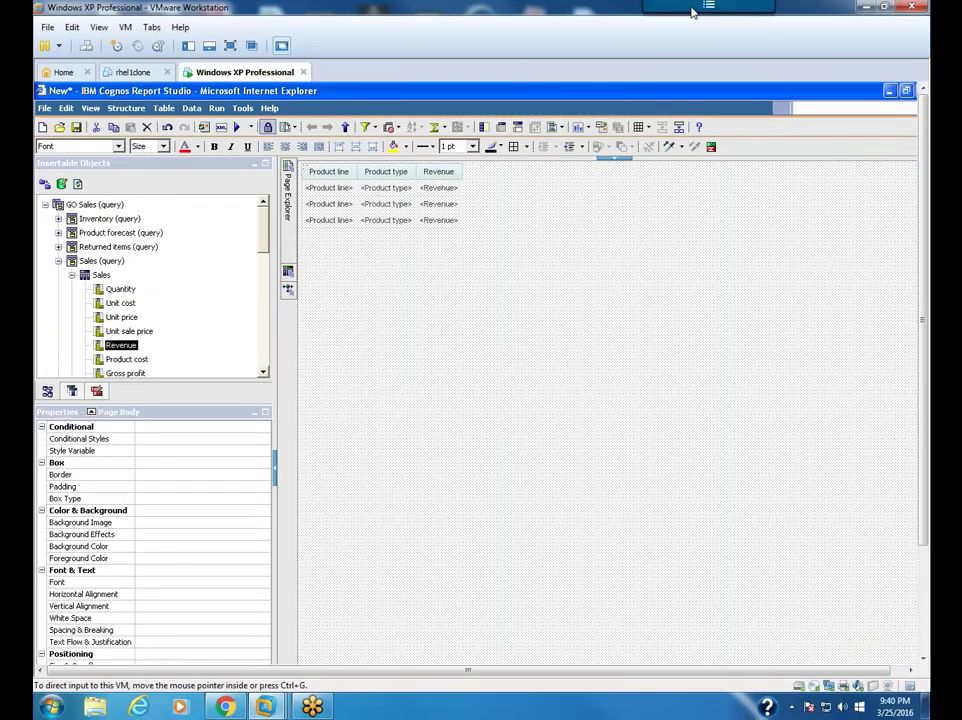
{"action": "mouse_move", "coordinate": [705, 5]}
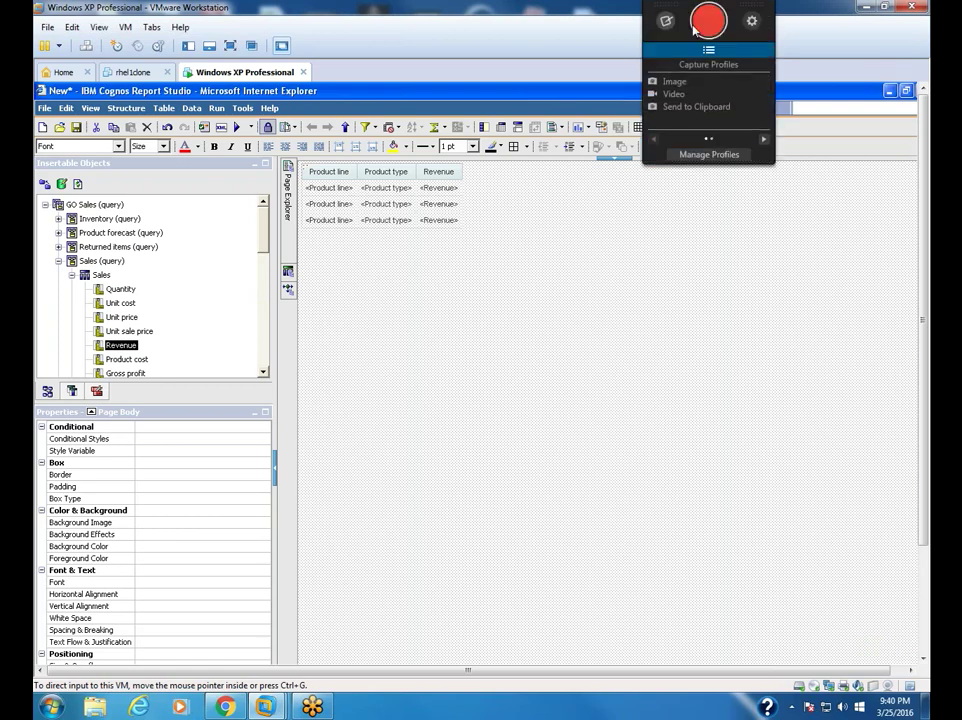
{"action": "left_click", "coordinate": [885, 7]}
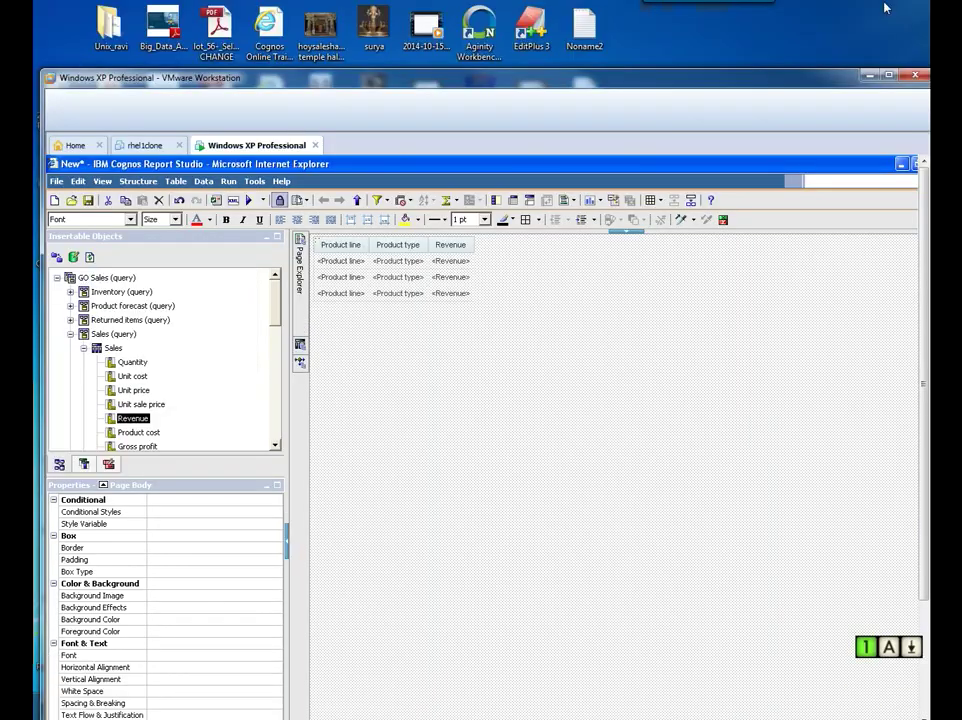
{"action": "left_click", "coordinate": [888, 73]}
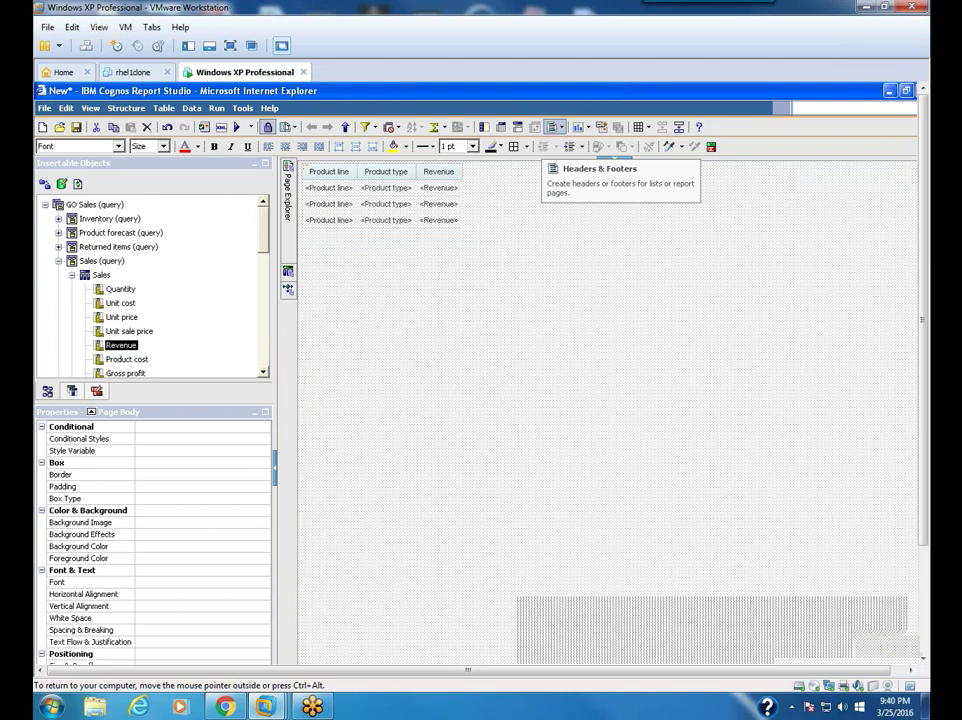
- Add a page header and page footer to the report, and give the page header a yellow background
{"action": "left_click", "coordinate": [553, 127]}
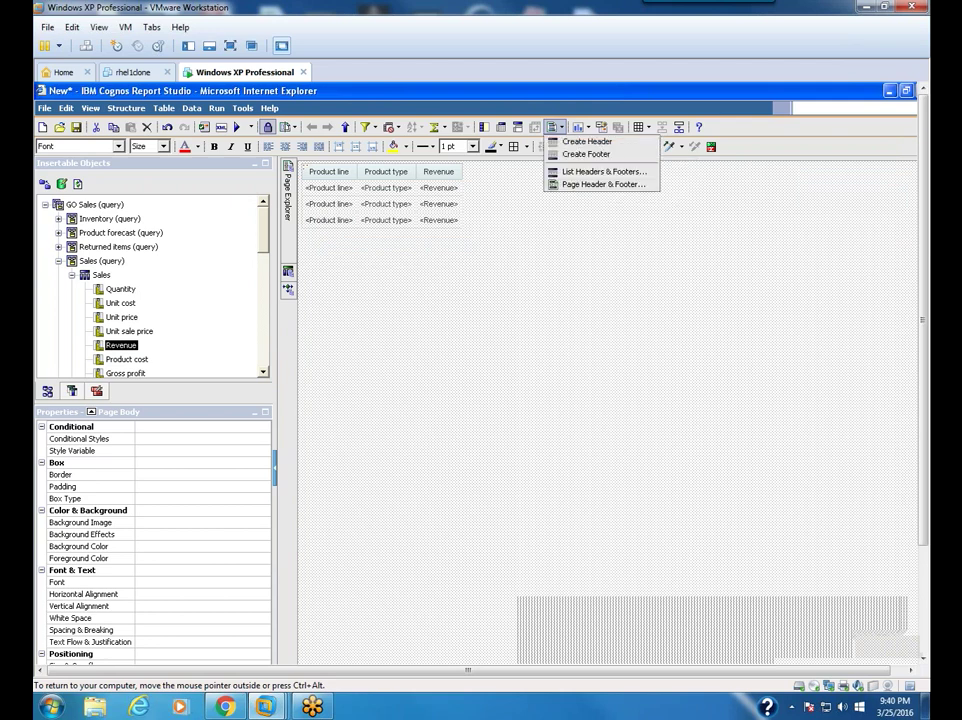
{"action": "left_click", "coordinate": [566, 185]}
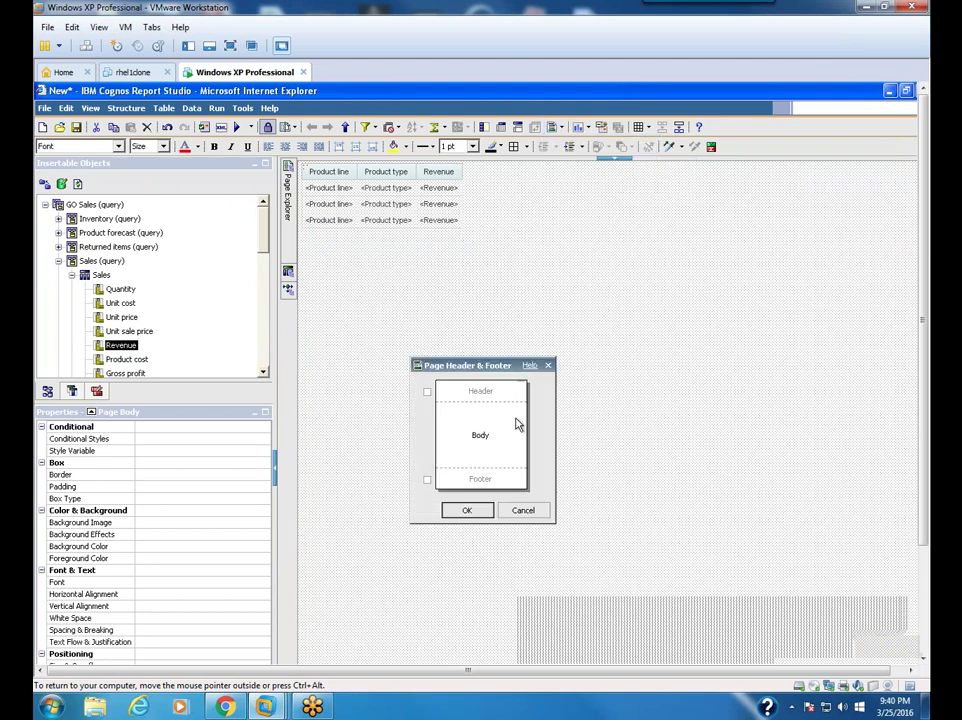
{"action": "left_click", "coordinate": [427, 391]}
{"action": "left_click", "coordinate": [427, 479]}
{"action": "left_click", "coordinate": [467, 511]}
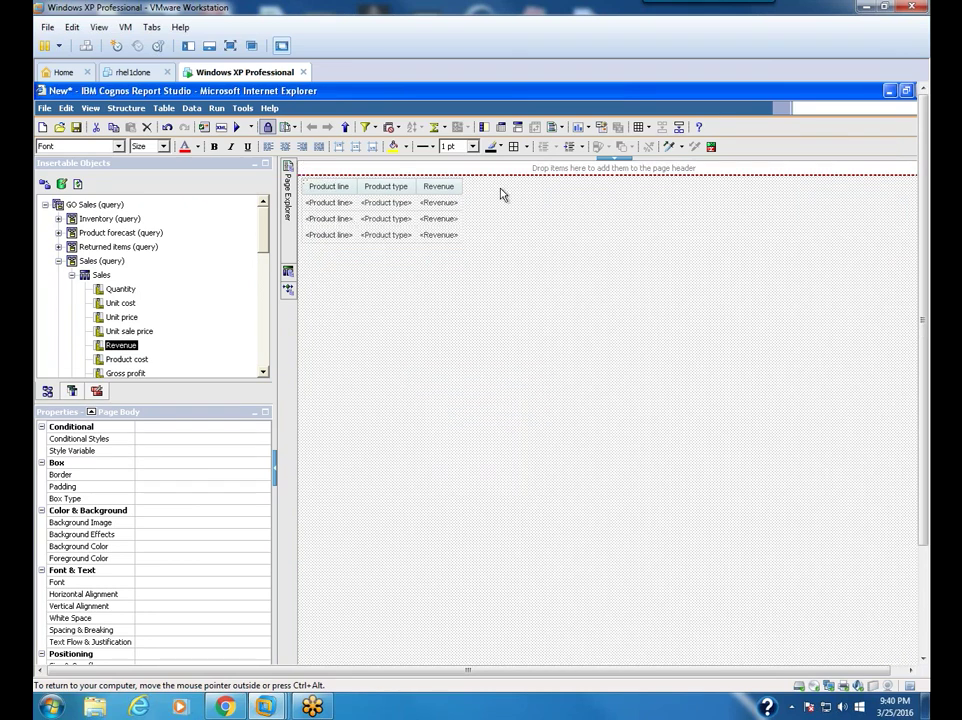
{"action": "left_click", "coordinate": [384, 172]}
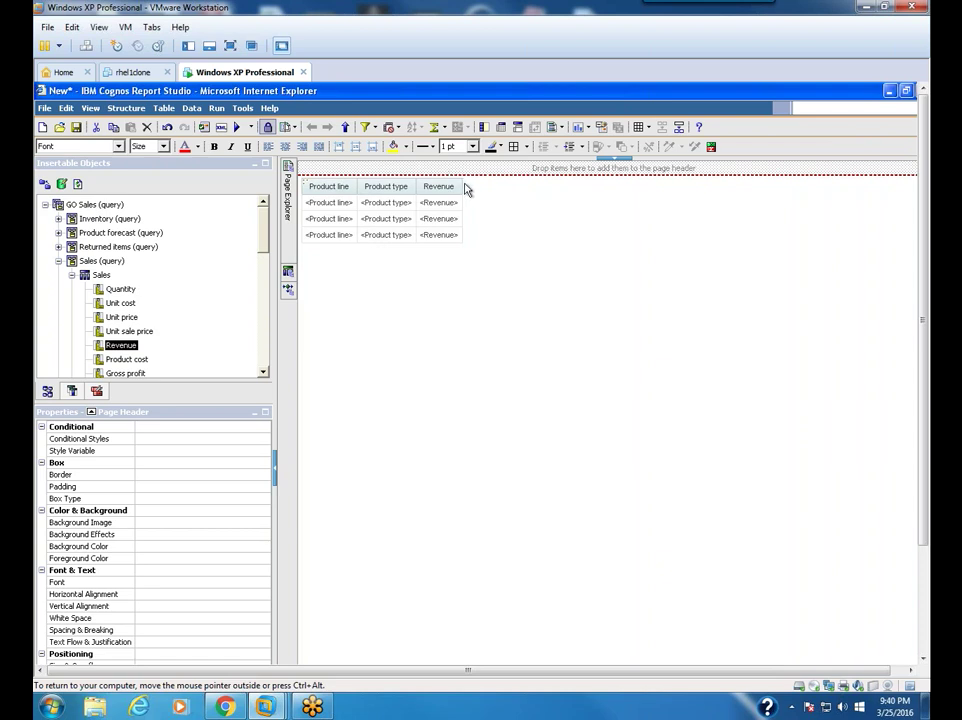
{"action": "left_click", "coordinate": [393, 146]}
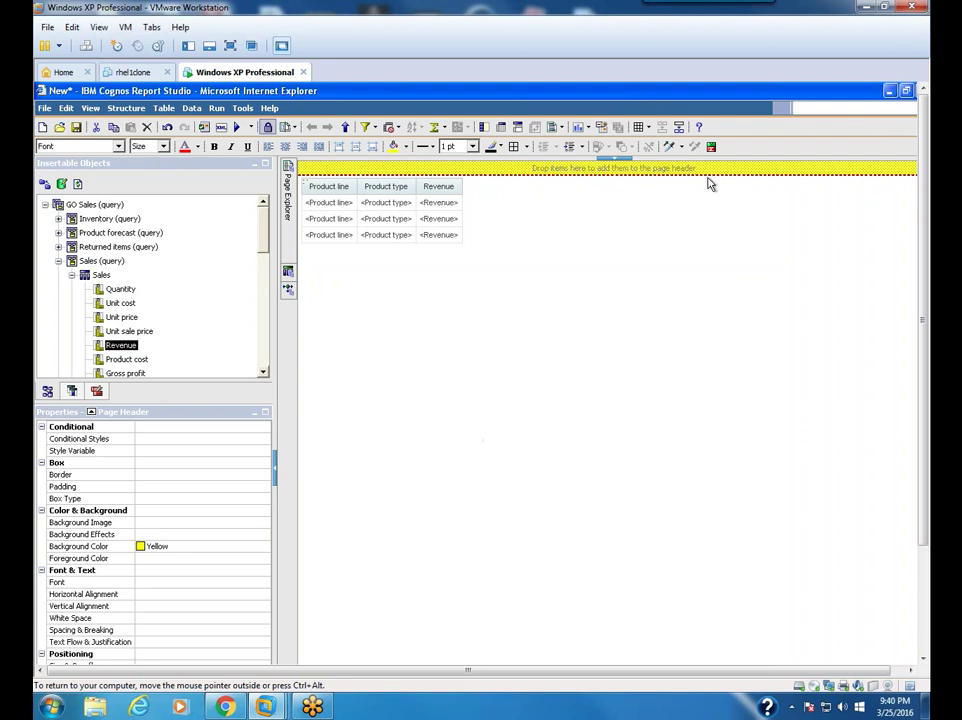
- Insert a text item reading "Sample Report Studio" in the page header
{"action": "left_click", "coordinate": [98, 391]}
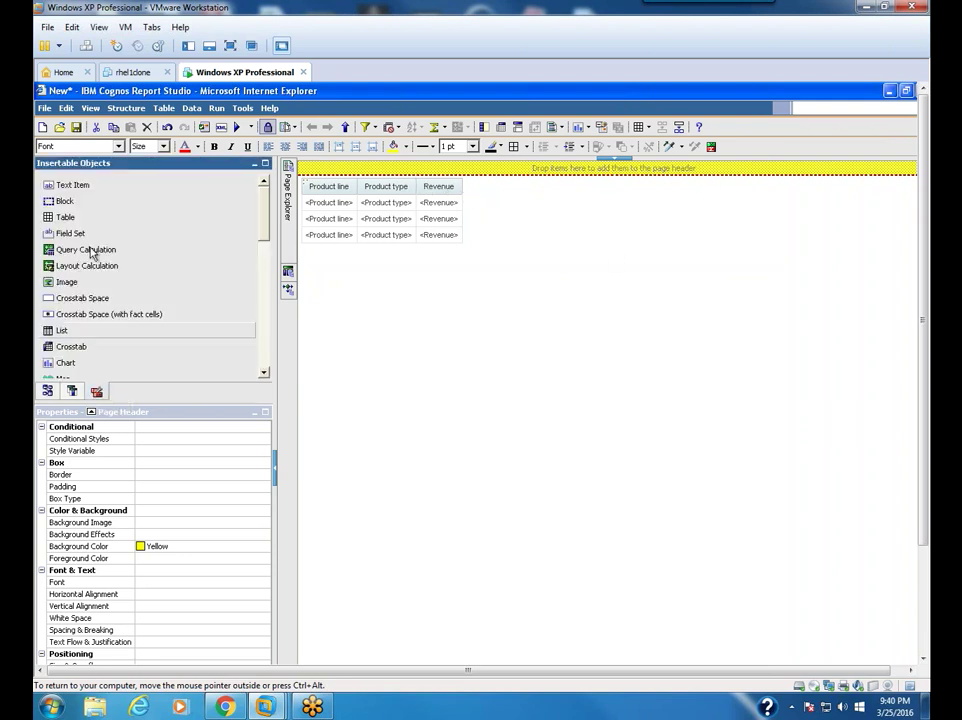
{"action": "mouse_move", "coordinate": [78, 190]}
{"action": "left_mouse_down"}
{"action": "mouse_move", "coordinate": [176, 189]}
{"action": "mouse_move", "coordinate": [369, 161]}
{"action": "mouse_move", "coordinate": [373, 176]}
{"action": "left_mouse_up"}
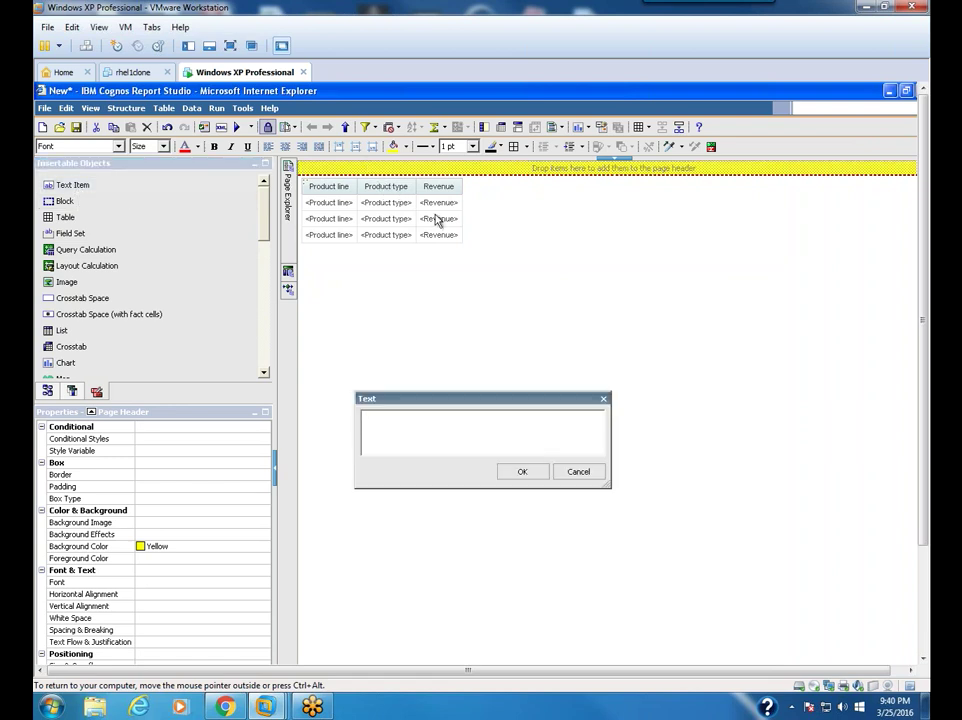
{"action": "type", "text": "Sample Report STudio"}
{"action": "key", "text": "BackSpace"}
{"action": "key", "text": "BackSpace"}
{"action": "key", "text": "BackSpace"}
{"action": "key", "text": "BackSpace"}
{"action": "type", "text": "St"}
{"action": "key", "text": "BackSpace"}
{"action": "type", "text": "Studio"}
{"action": "left_click", "coordinate": [544, 474]}
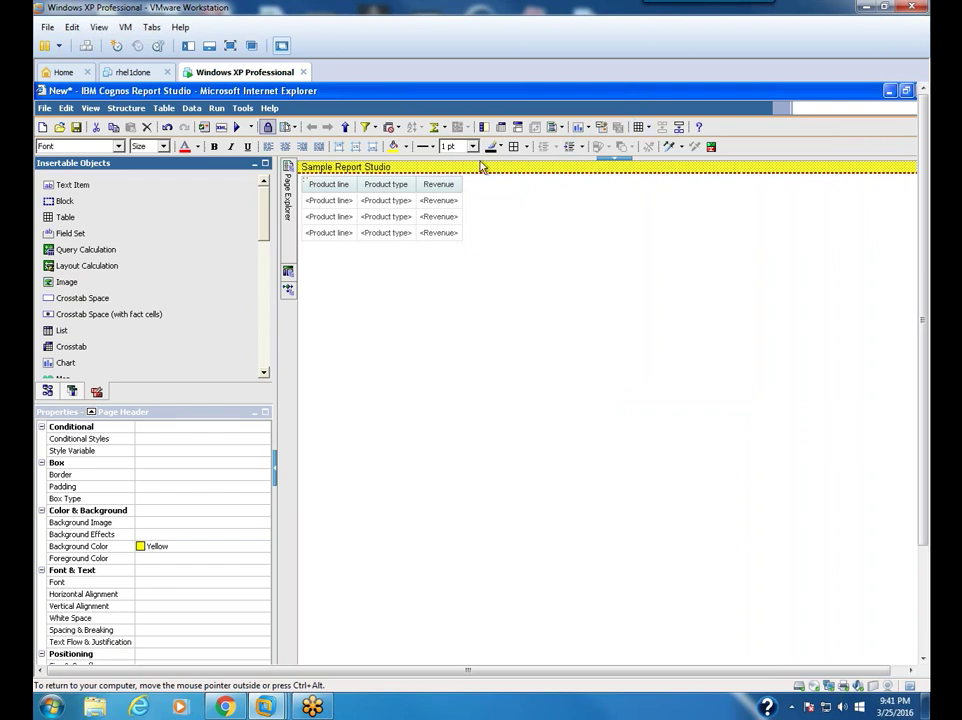
- Set the page header to centered 20 pt text and center the list horizontally in the page body
{"action": "left_click", "coordinate": [230, 146]}
{"action": "left_click", "coordinate": [285, 147]}
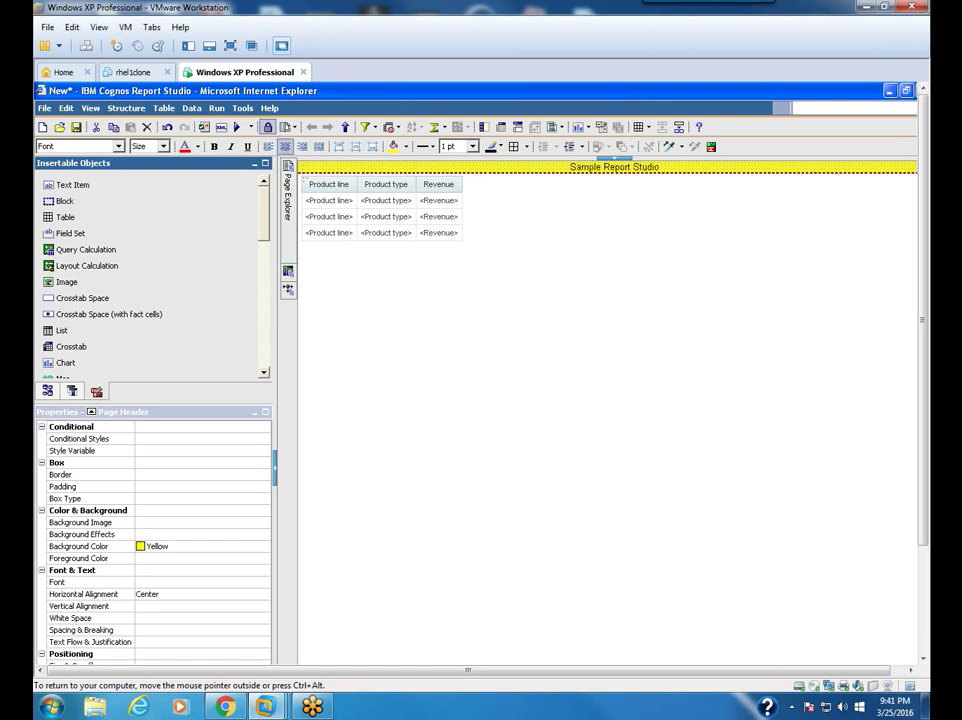
{"action": "left_click", "coordinate": [164, 146]}
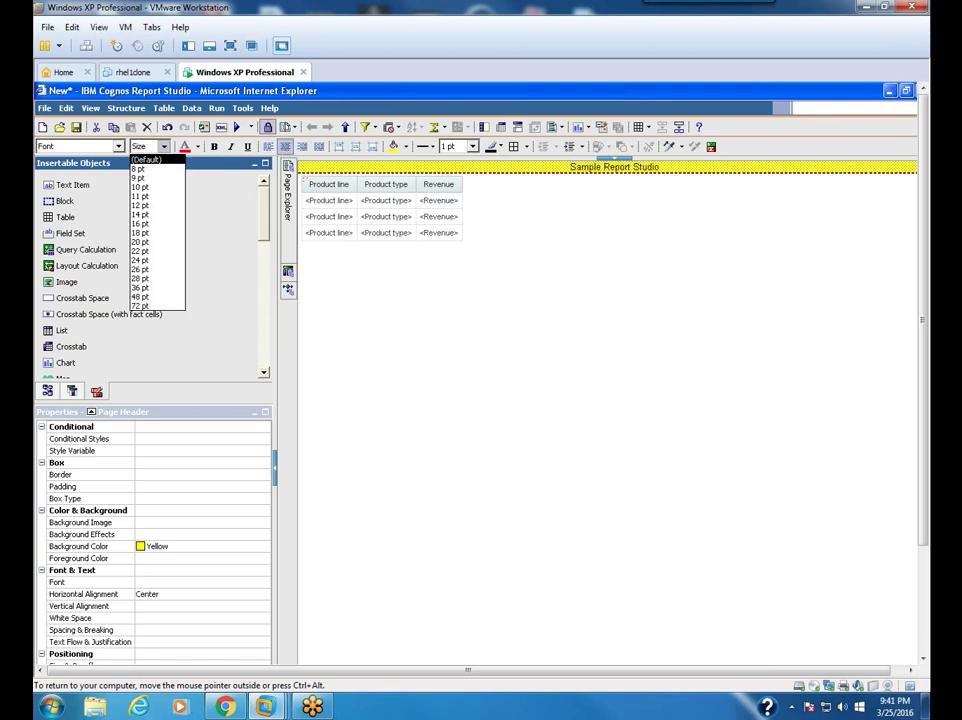
{"action": "left_click", "coordinate": [140, 241]}
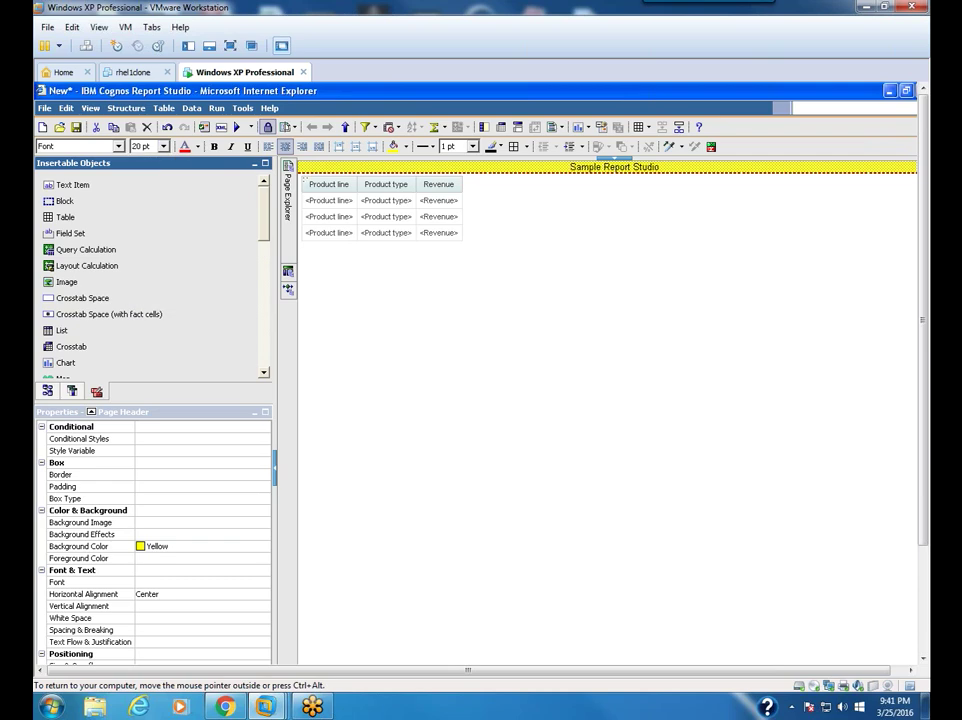
{"action": "left_click", "coordinate": [537, 311]}
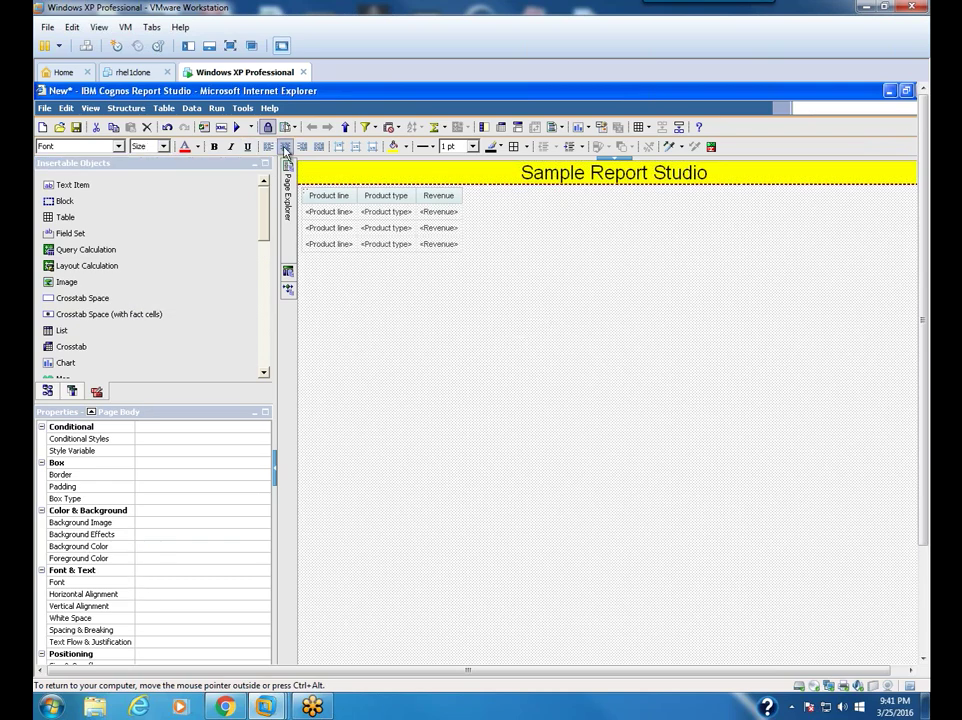
{"action": "left_click", "coordinate": [286, 147]}
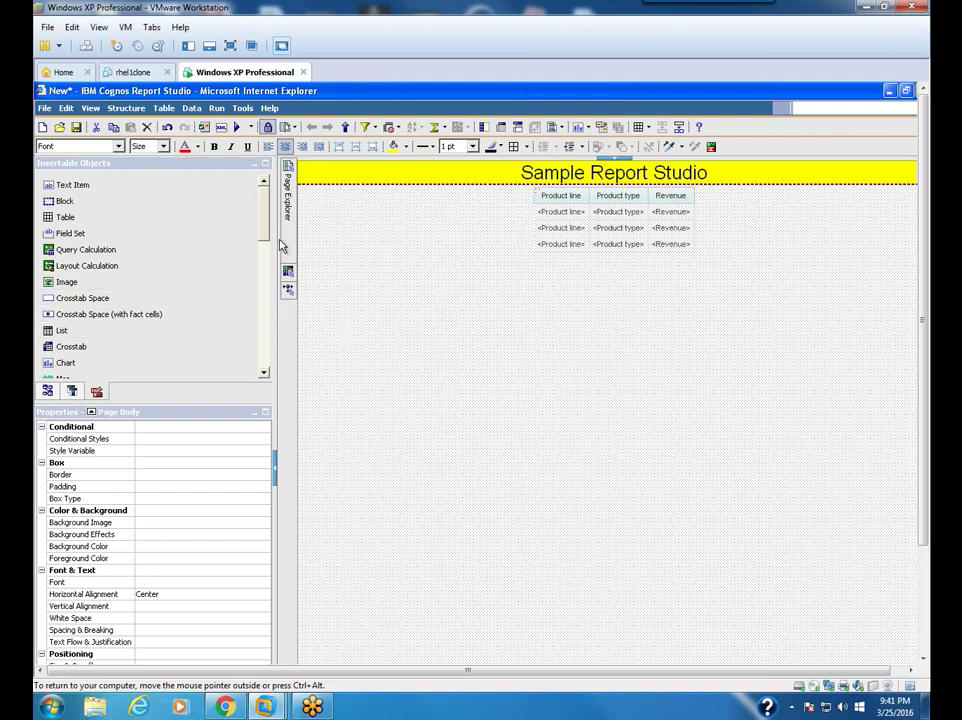
- Look at the variable types that can be created in the Condition Explorer
{"action": "mouse_move", "coordinate": [290, 272]}
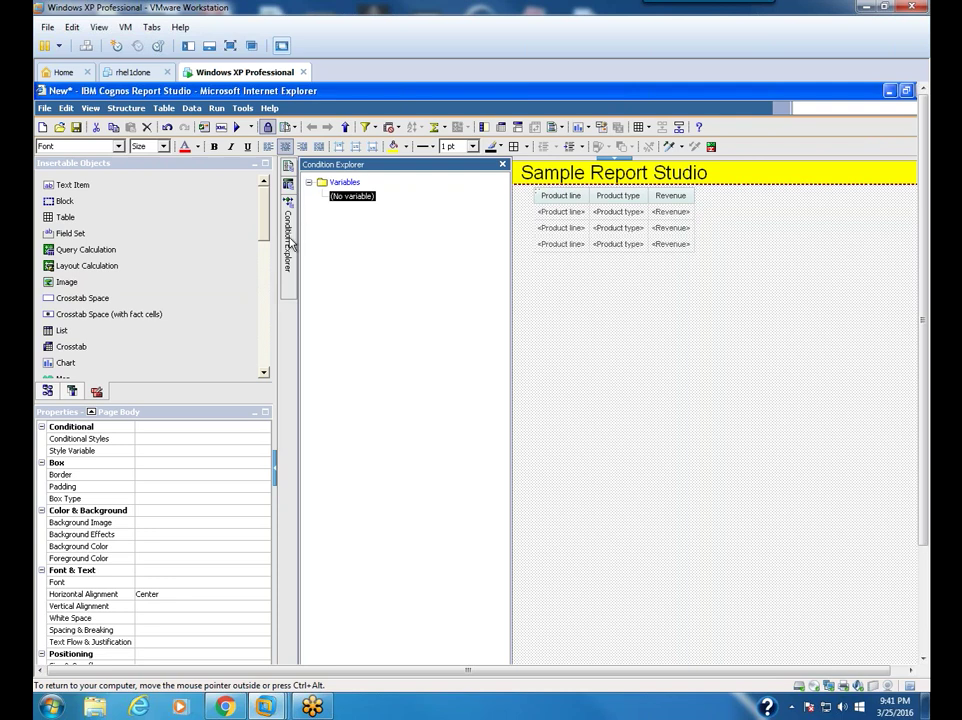
{"action": "left_click", "coordinate": [342, 183]}
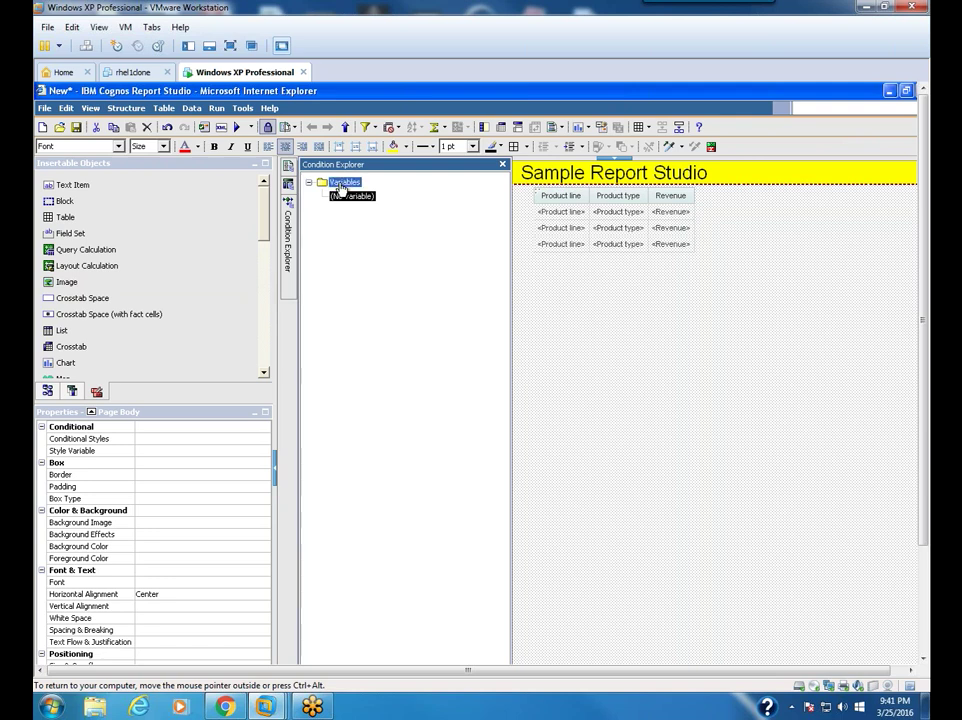
{"action": "right_click", "coordinate": [342, 186]}
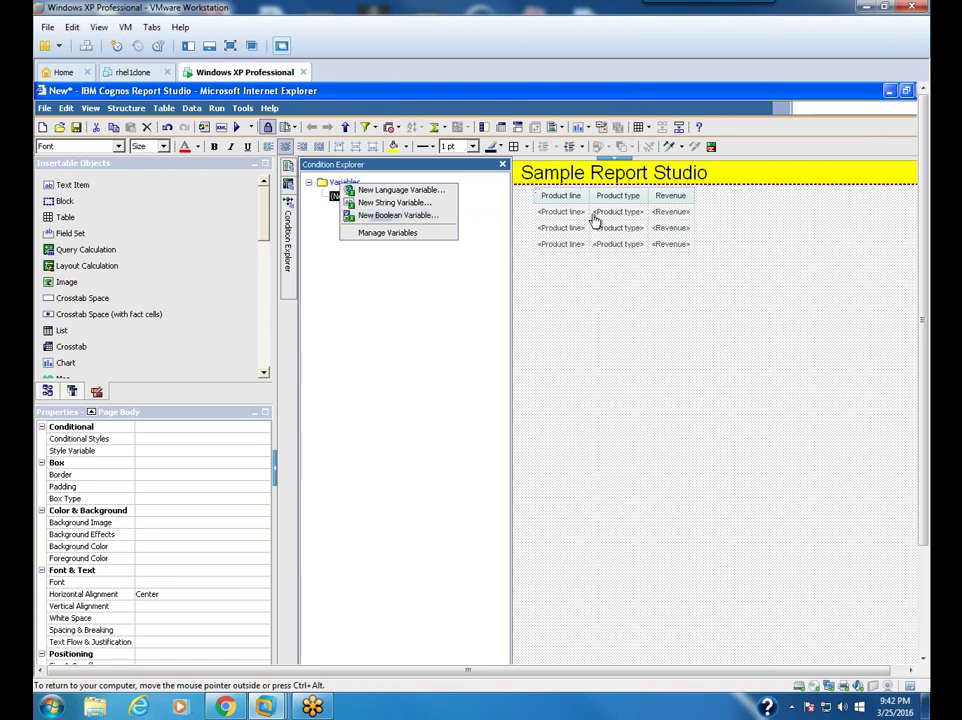
{"action": "left_click", "coordinate": [641, 246]}
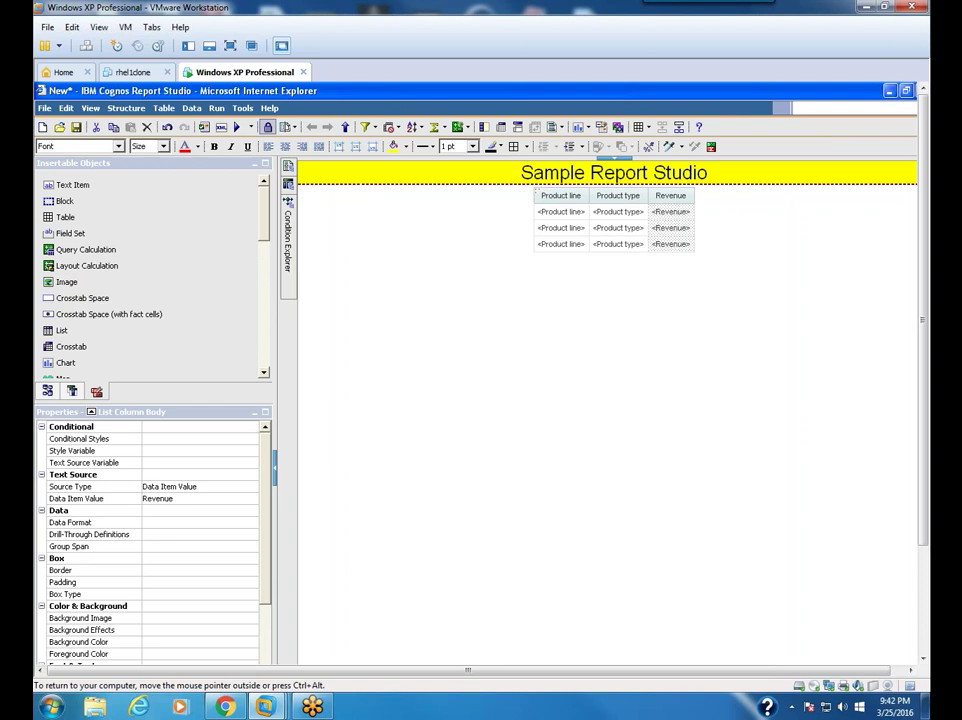
- Run the report, review the revenue values by product line and type in the viewer, and close it
{"action": "left_click", "coordinate": [237, 127]}
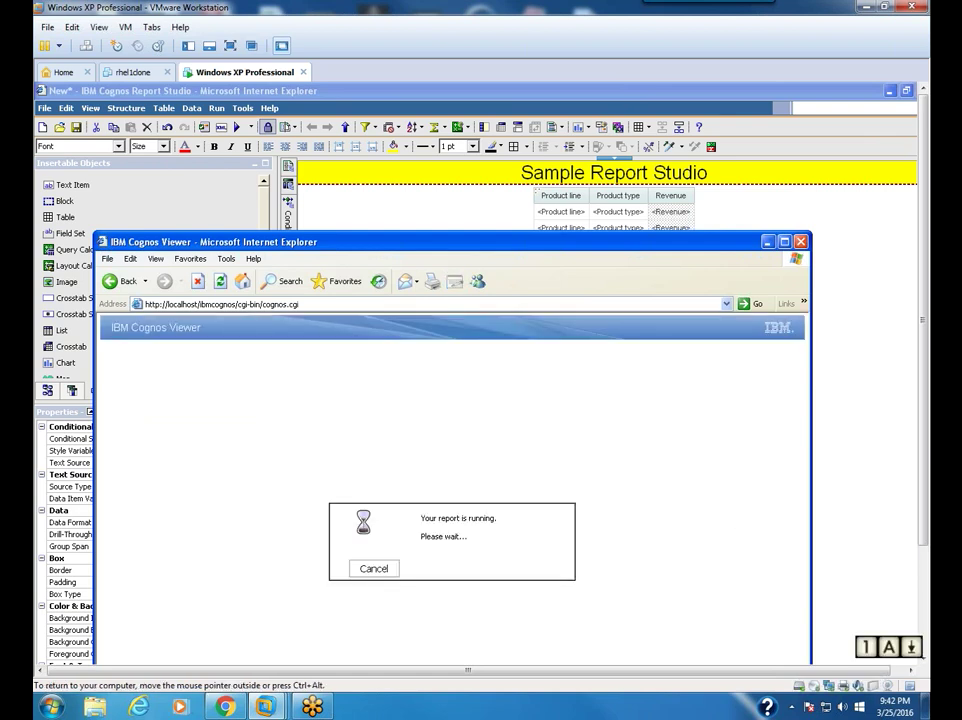
{"action": "mouse_move", "coordinate": [618, 245]}
{"action": "left_mouse_down"}
{"action": "mouse_move", "coordinate": [617, 228]}
{"action": "mouse_move", "coordinate": [625, 240]}
{"action": "left_mouse_up"}
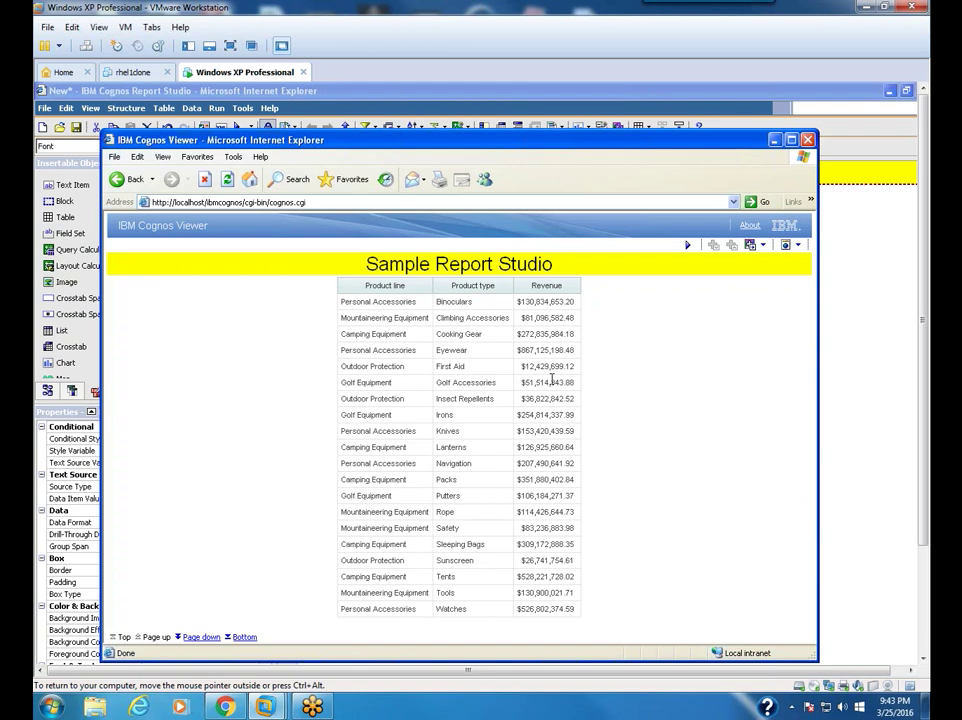
{"action": "left_click", "coordinate": [808, 140]}
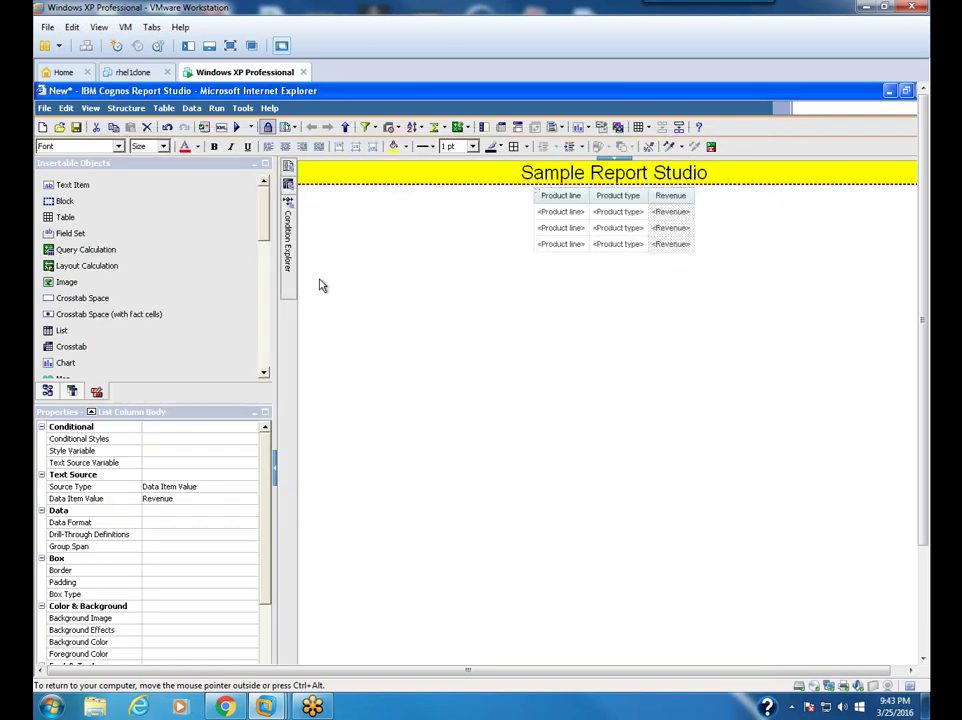
- Create a new Boolean variable in the Condition Explorer, keeping the suggested name Boolean1
{"action": "mouse_move", "coordinate": [287, 222]}
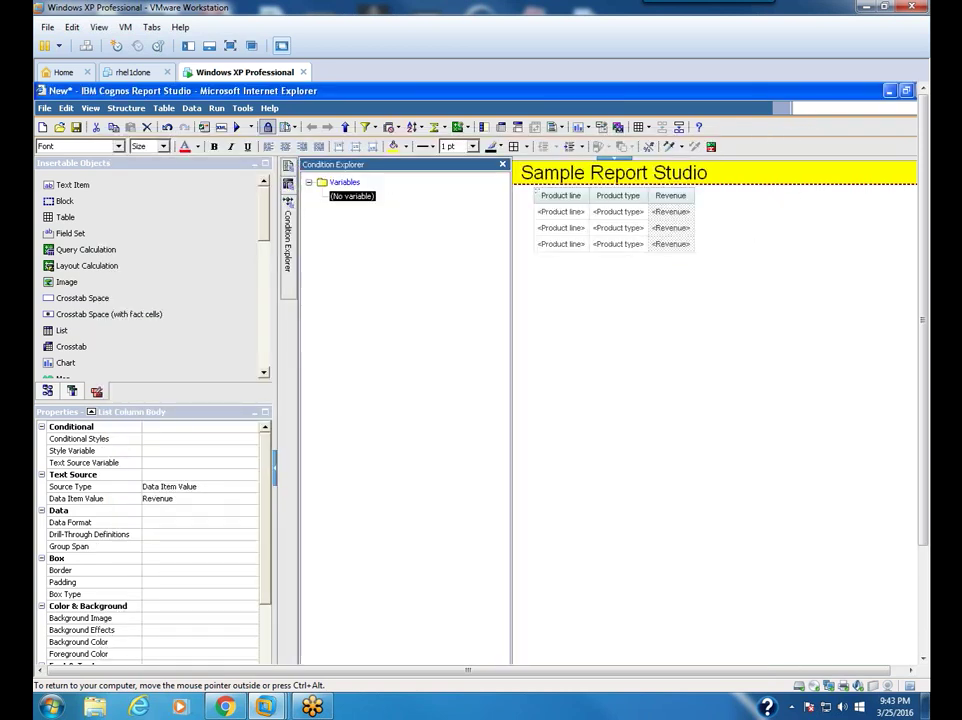
{"action": "right_click", "coordinate": [348, 184]}
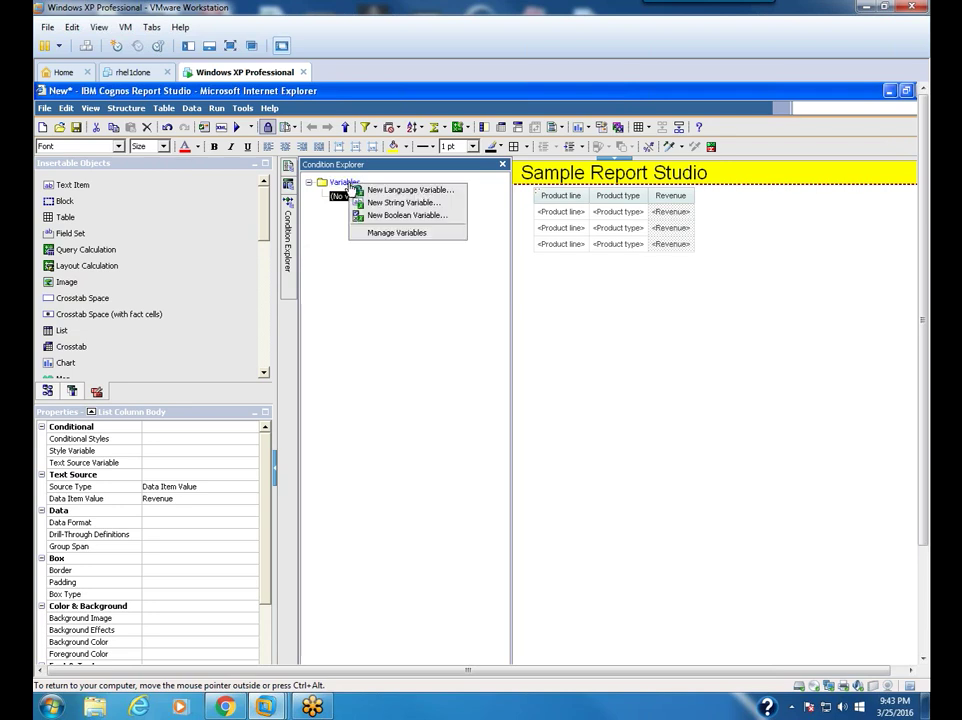
{"action": "left_click", "coordinate": [414, 217]}
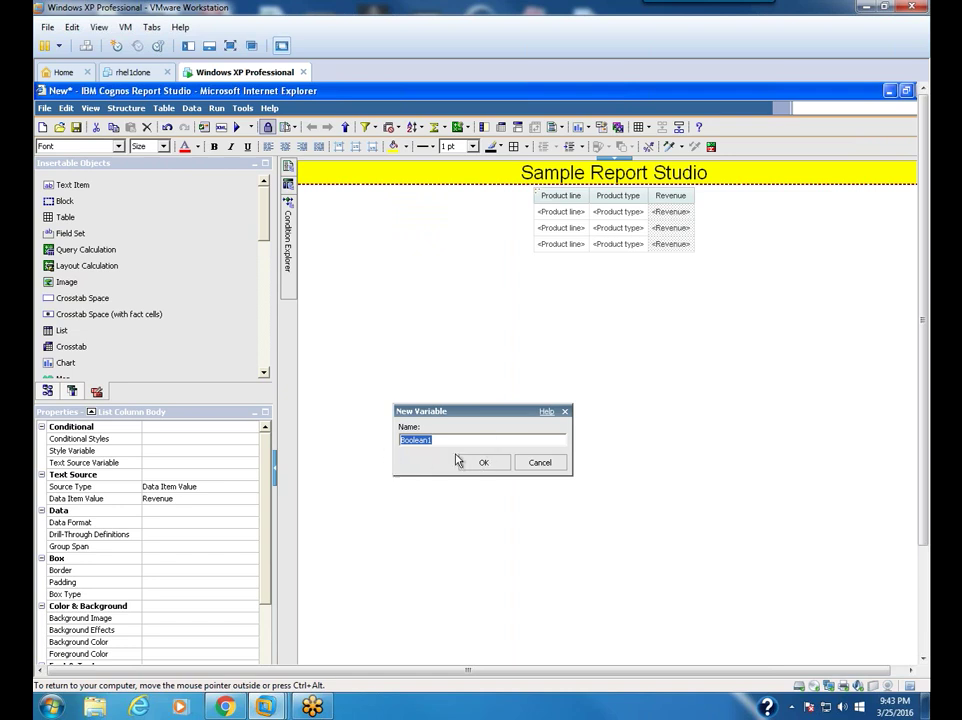
{"action": "left_click", "coordinate": [485, 463]}
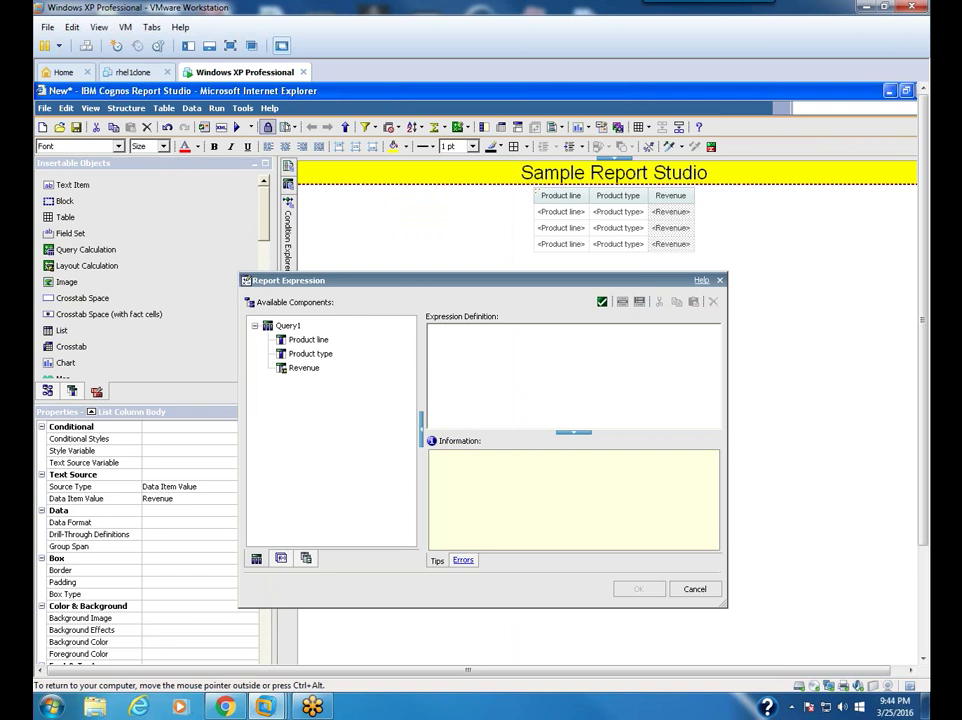
- Define the Boolean variable's expression as [Query1].[Product line] ='Camping Equipment'
{"action": "left_click_drag", "start_coordinate": [298, 339], "coordinate": [480, 374]}
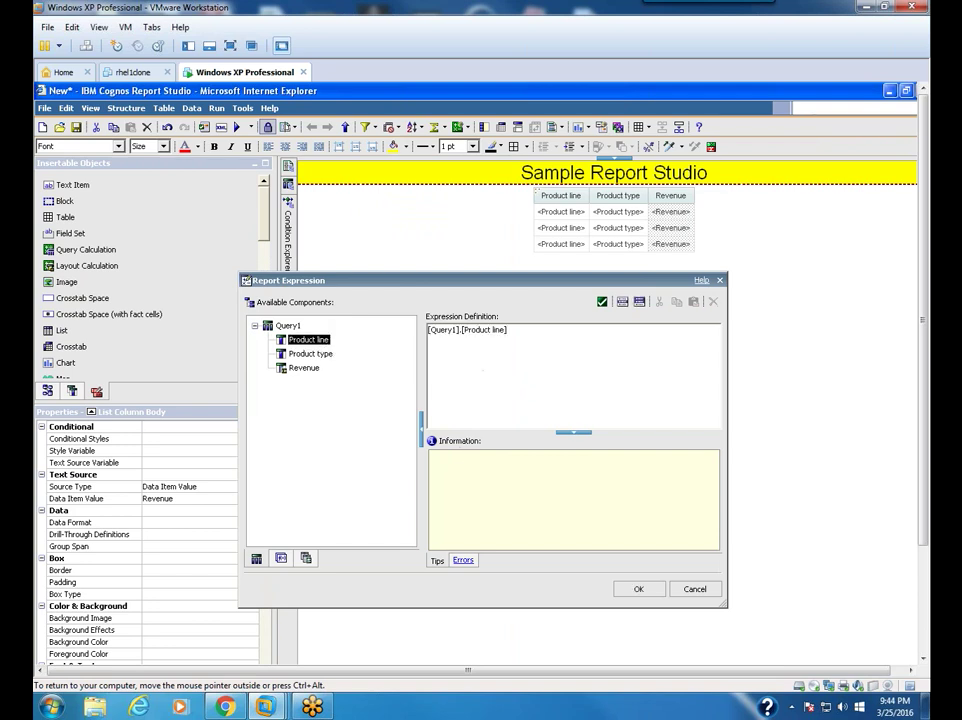
{"action": "type", "text": "='Camping Equipmmmmmmmmmmmmmmmment"}
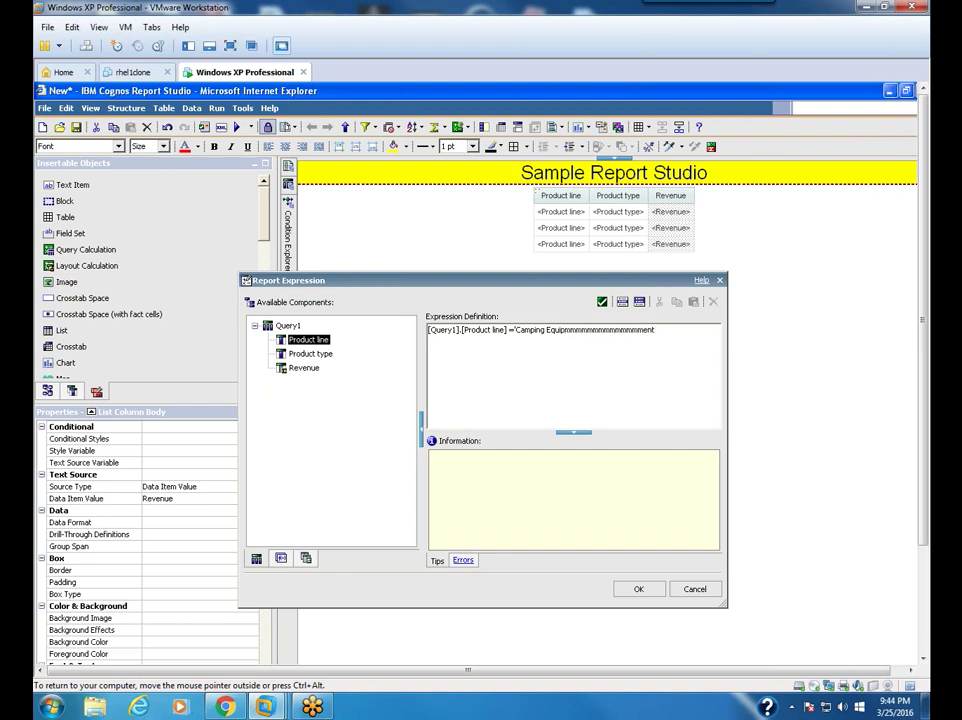
{"action": "key", "text": "BackSpace"}
{"action": "key", "text": "BackSpace"}
{"action": "key", "text": "BackSpace"}
{"action": "key", "text": "BackSpace"}
{"action": "key", "text": "BackSpace"}
{"action": "key", "text": "BackSpace"}
{"action": "key", "text": "BackSpace"}
{"action": "key", "text": "BackSpace"}
{"action": "key", "text": "BackSpace"}
{"action": "key", "text": "BackSpace"}
{"action": "key", "text": "BackSpace"}
{"action": "key", "text": "BackSpace"}
{"action": "key", "text": "BackSpace"}
{"action": "key", "text": "BackSpace"}
{"action": "key", "text": "BackSpace"}
{"action": "key", "text": "BackSpace"}
{"action": "key", "text": "BackSpace"}
{"action": "key", "text": "BackSpace"}
{"action": "key", "text": "BackSpace"}
{"action": "key", "text": "BackSpace"}
{"action": "key", "text": "BackSpace"}
{"action": "key", "text": "BackSpace"}
{"action": "key", "text": "BackSpace"}
{"action": "key", "text": "BackSpace"}
{"action": "key", "text": "BackSpace"}
{"action": "key", "text": "BackSpace"}
{"action": "key", "text": "BackSpace"}
{"action": "key", "text": "BackSpace"}
{"action": "key", "text": "BackSpace"}
{"action": "key", "text": "BackSpace"}
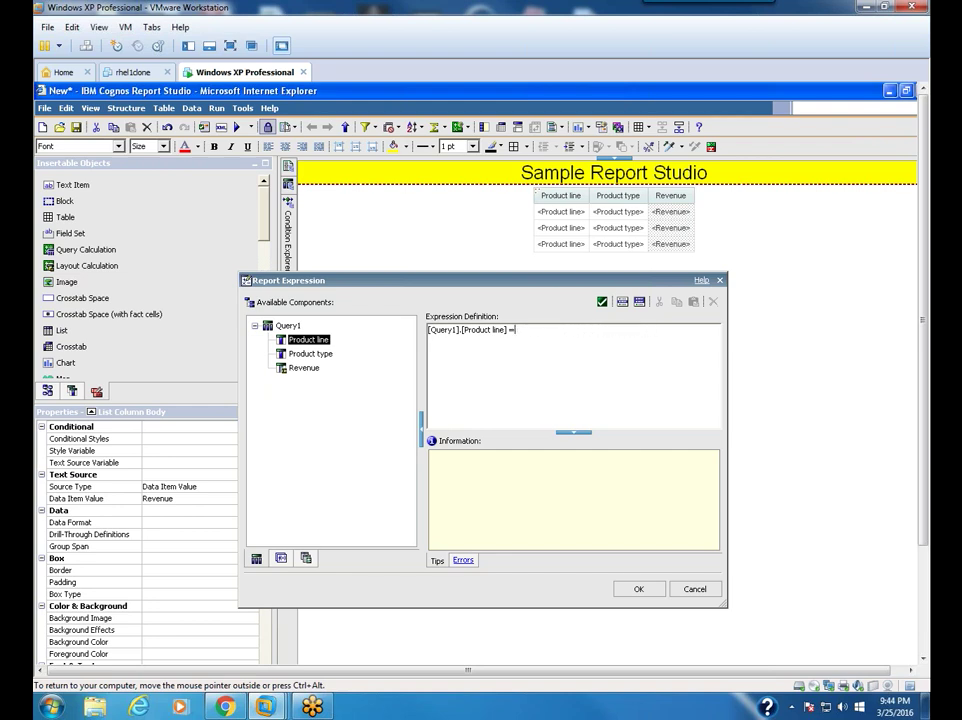
{"action": "type", "text": "='Camping Equipment'"}
{"action": "left_click", "coordinate": [641, 592]}
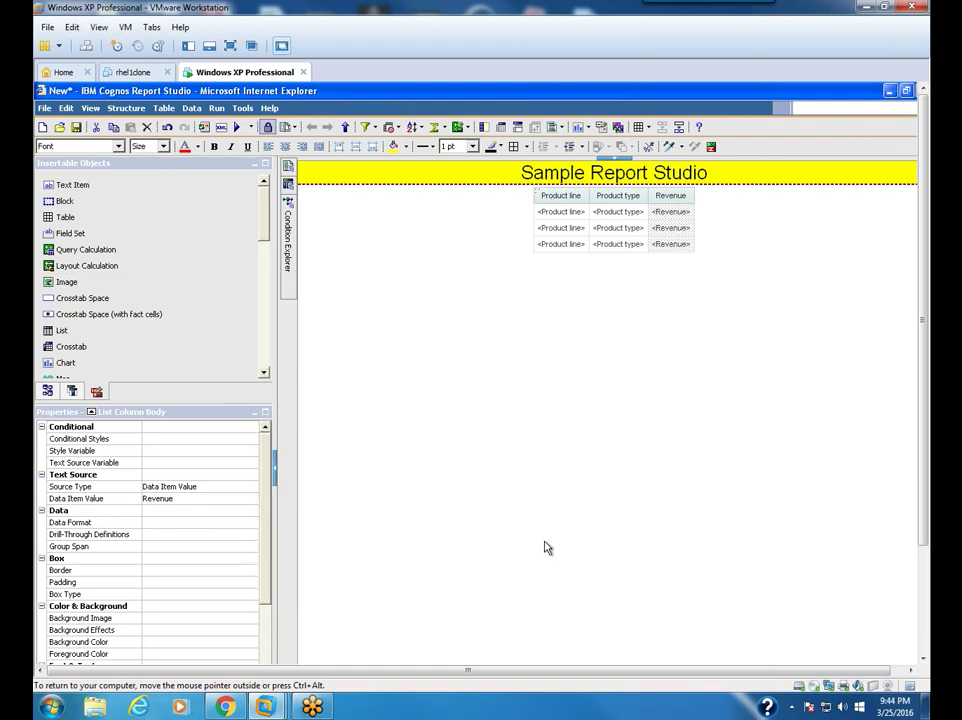
- Assign Boolean1 as the style variable of the Product line column body, with its Yes condition active and both values included
{"action": "left_click", "coordinate": [289, 250]}
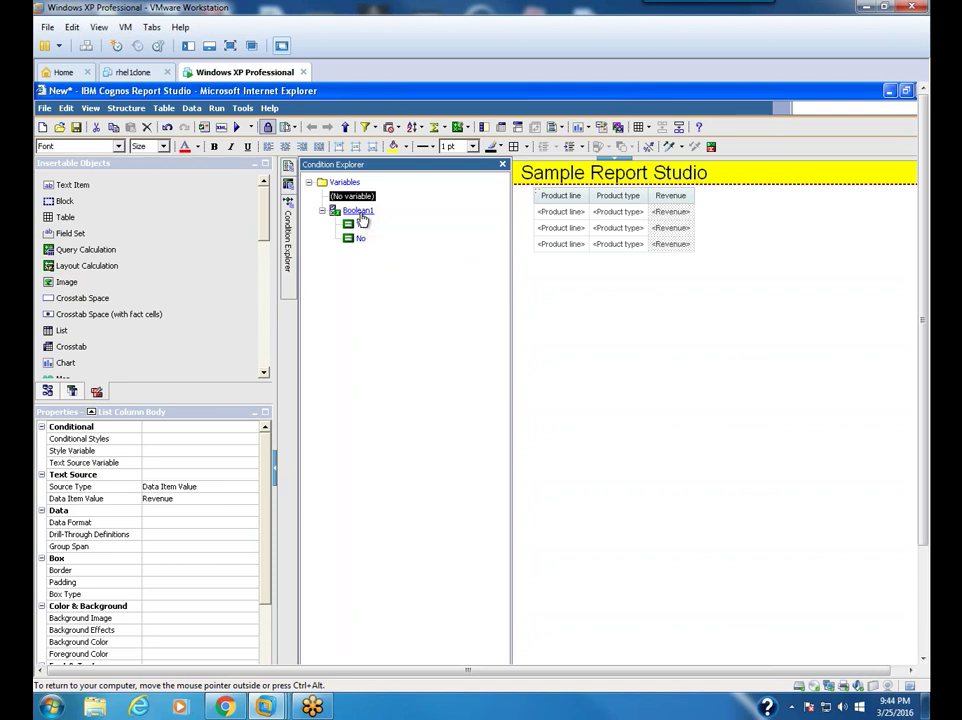
{"action": "left_click", "coordinate": [562, 228]}
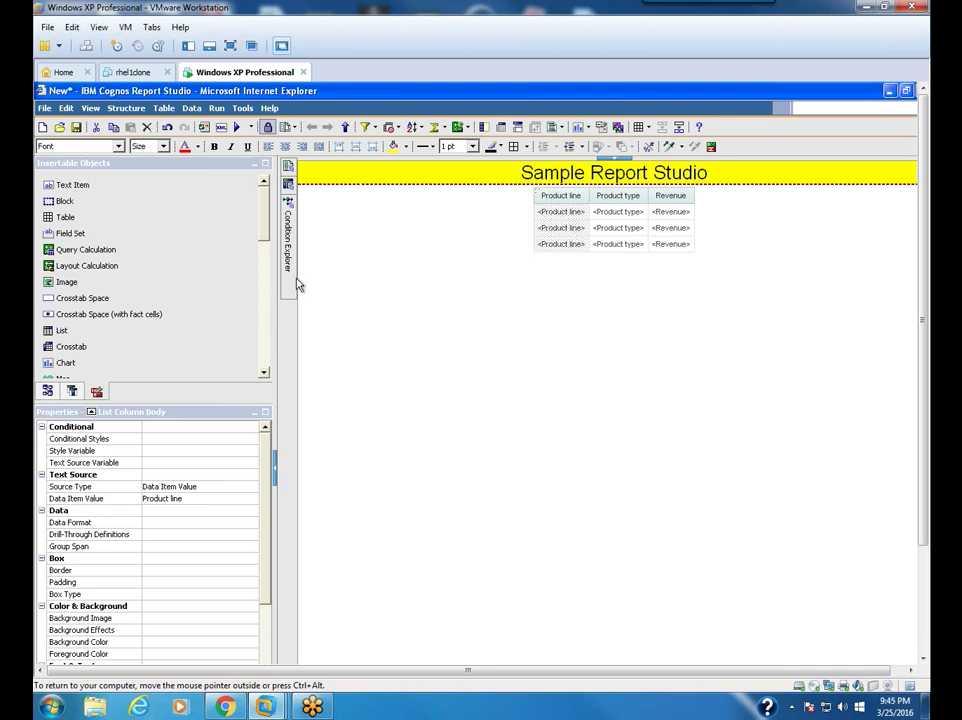
{"action": "mouse_move", "coordinate": [294, 278]}
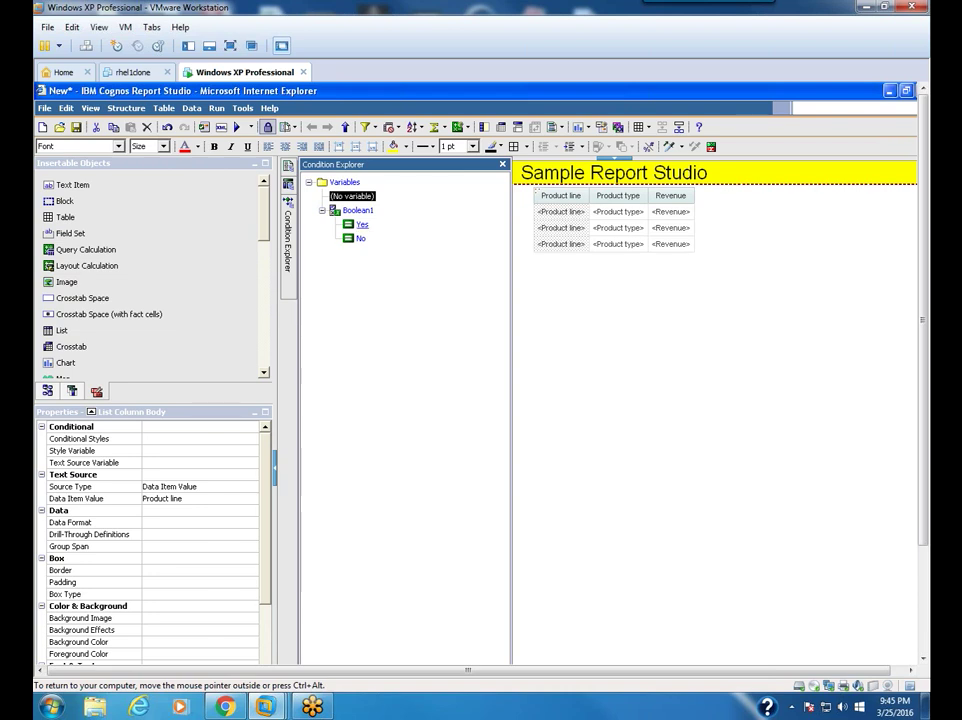
{"action": "left_click", "coordinate": [361, 228]}
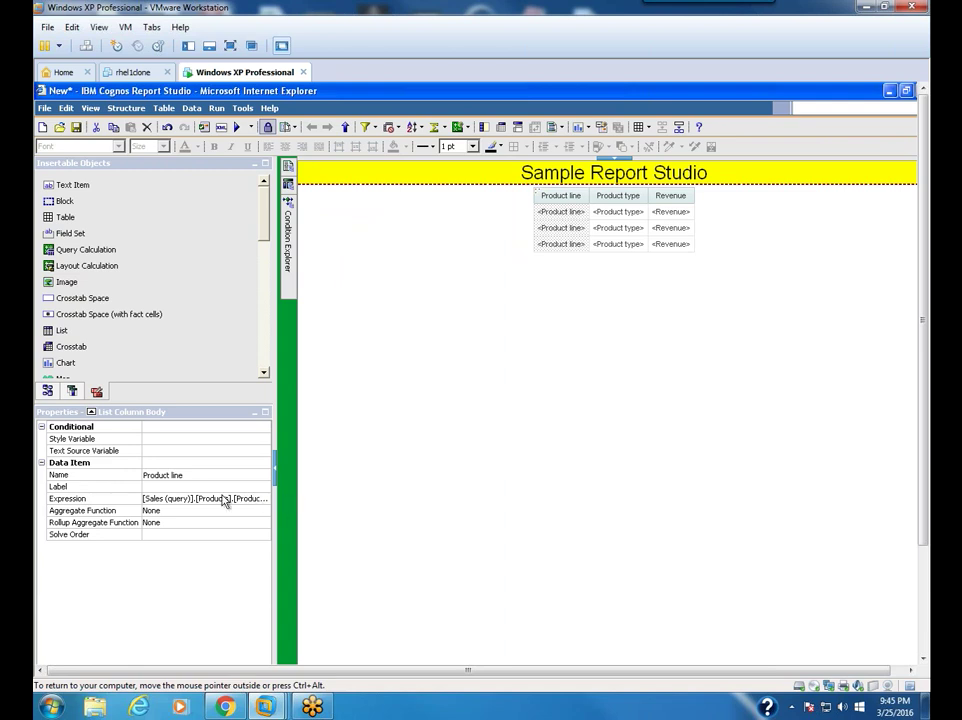
{"action": "left_click", "coordinate": [169, 440]}
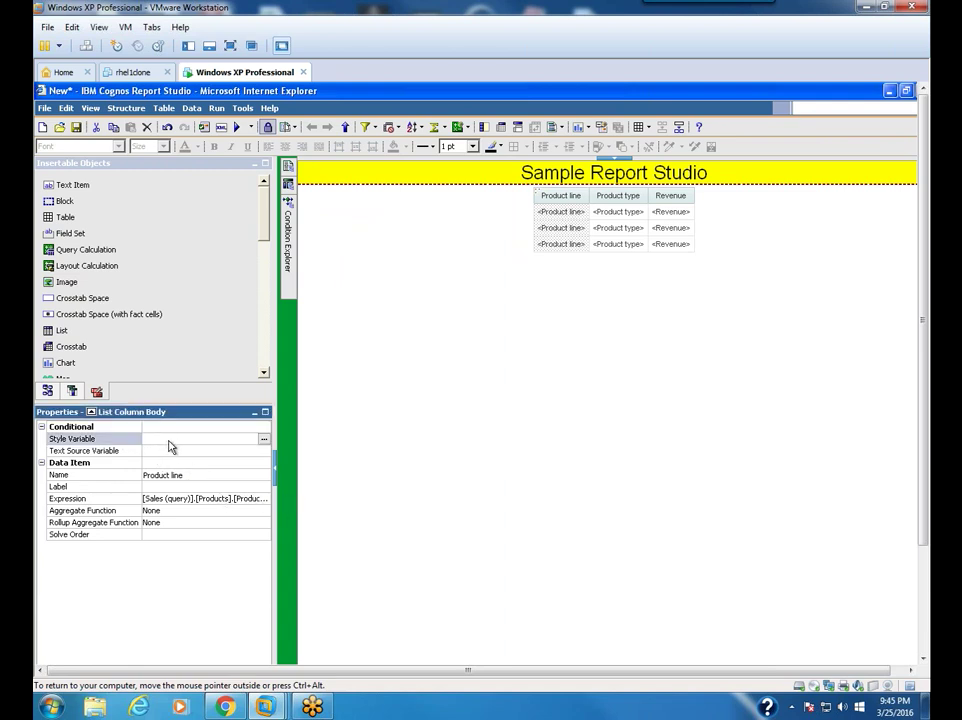
{"action": "left_click", "coordinate": [263, 440]}
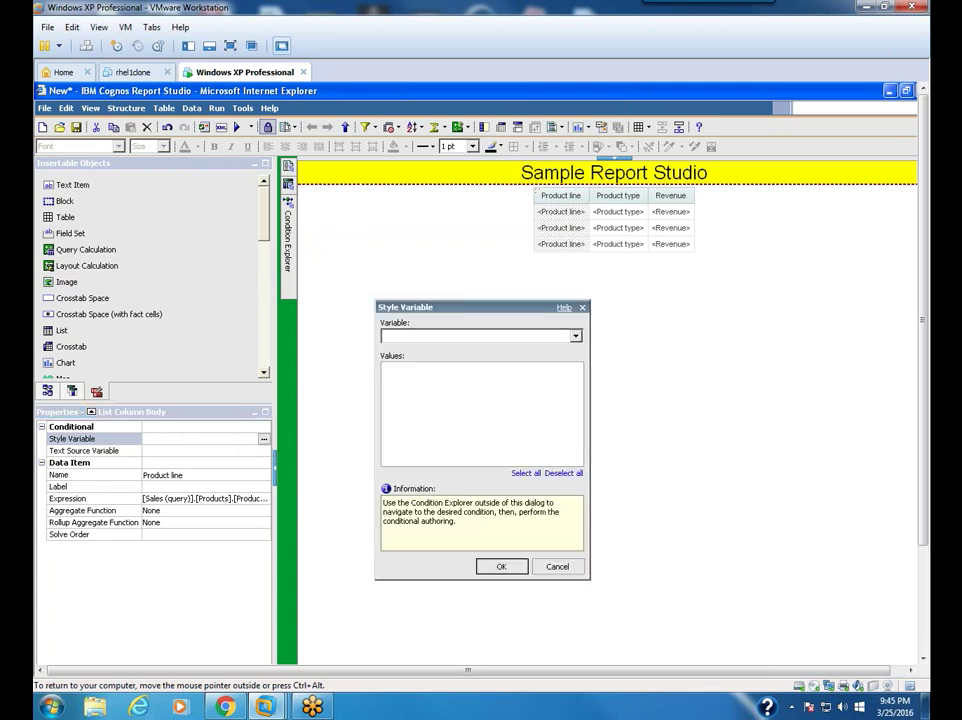
{"action": "left_click", "coordinate": [575, 336]}
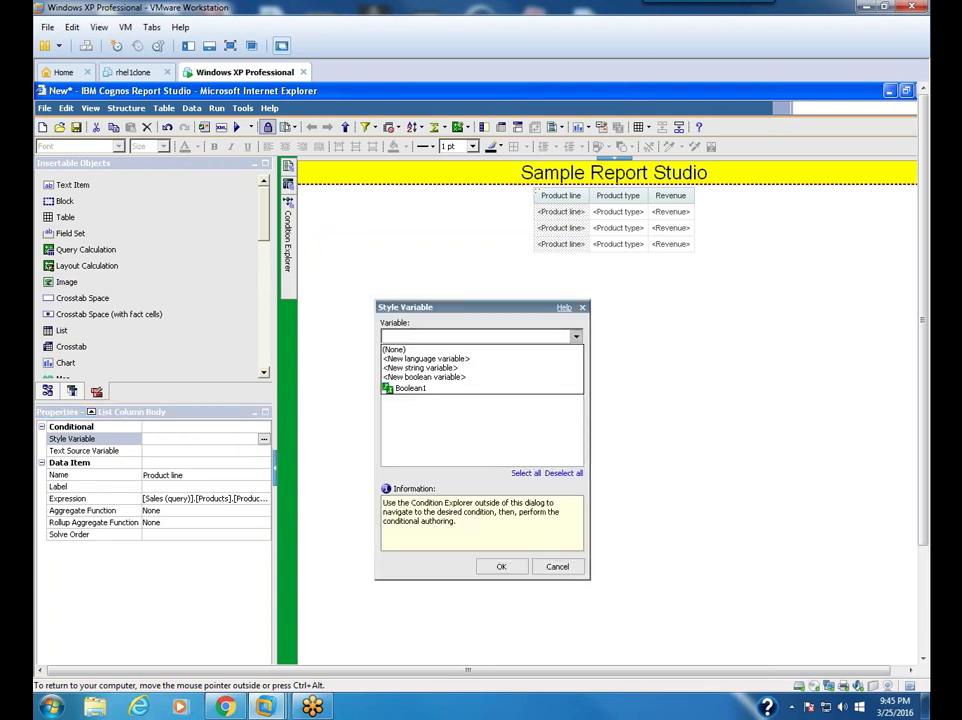
{"action": "left_click", "coordinate": [428, 388]}
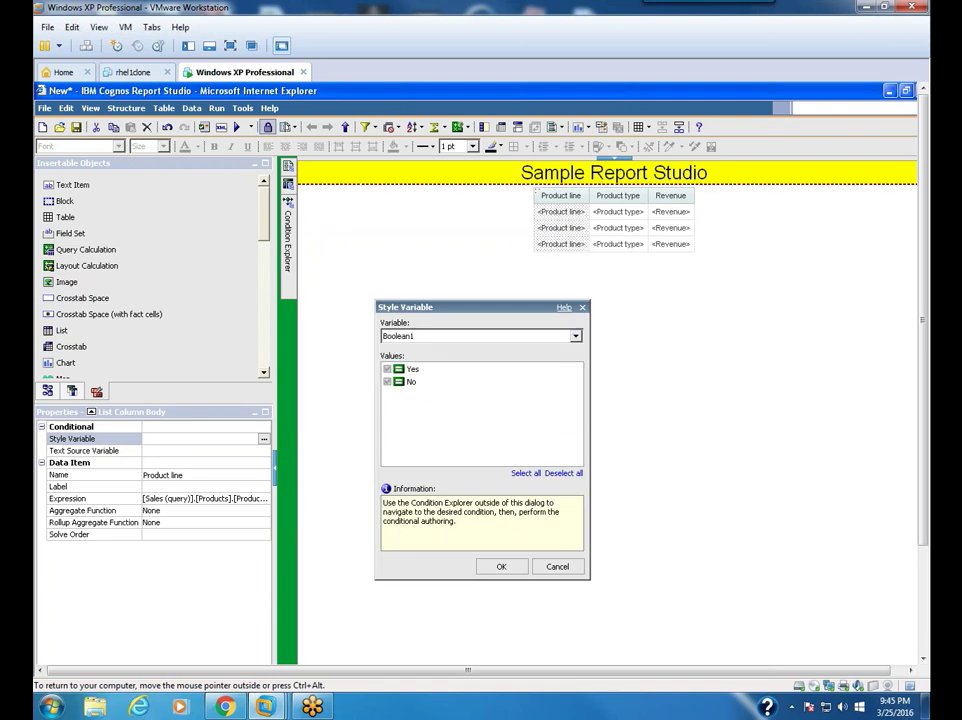
{"action": "left_click", "coordinate": [505, 568]}
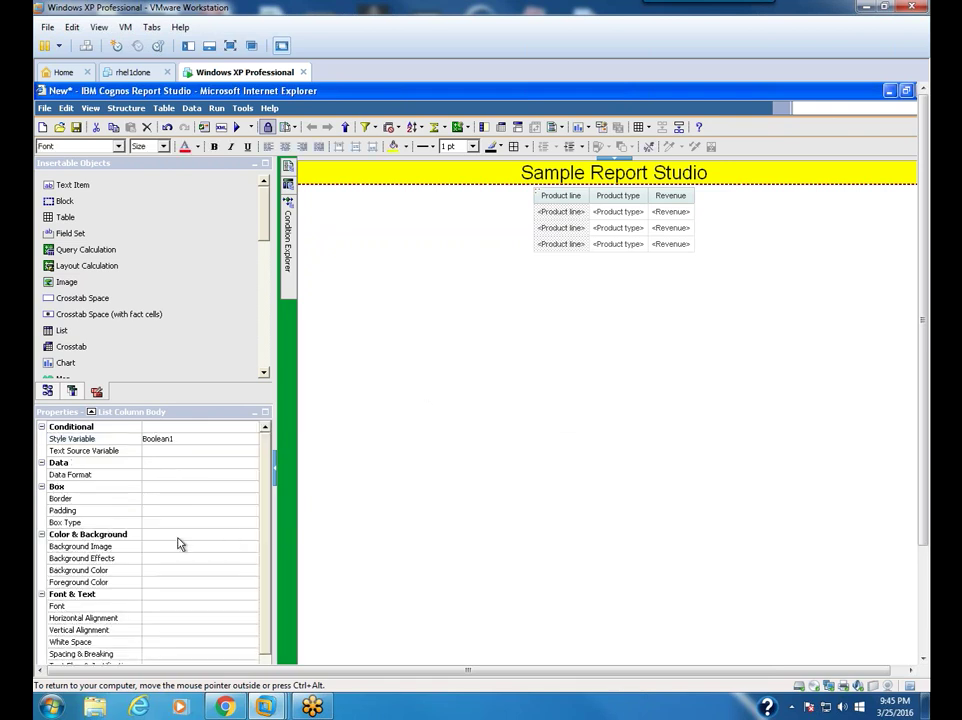
- Set the Product line column's background color to Red for the Yes condition of Boolean1
{"action": "left_click", "coordinate": [155, 572]}
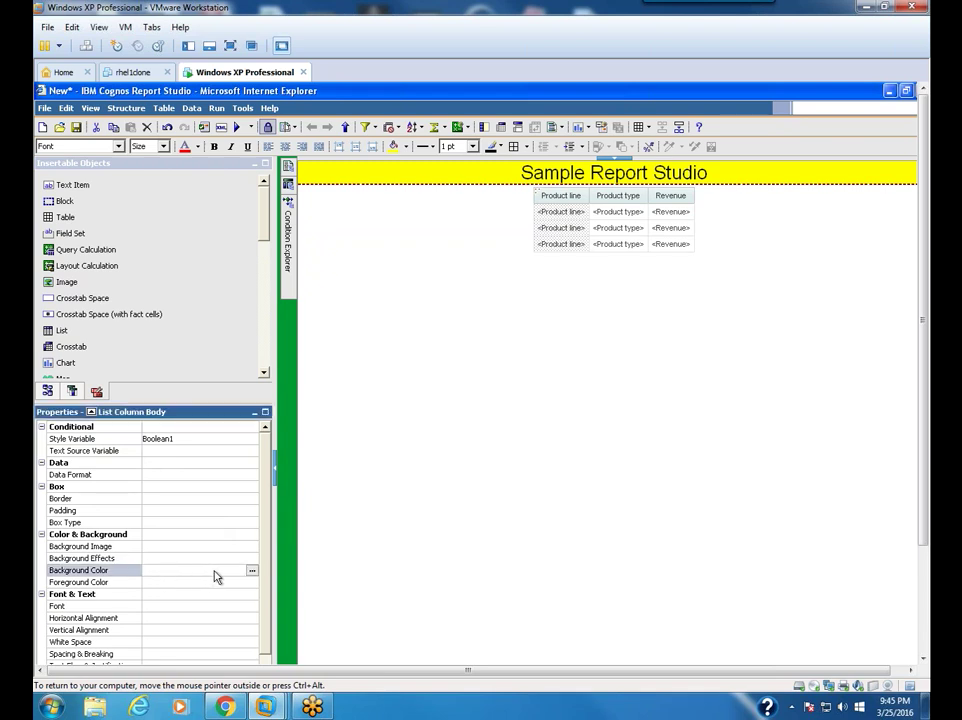
{"action": "left_click", "coordinate": [252, 570]}
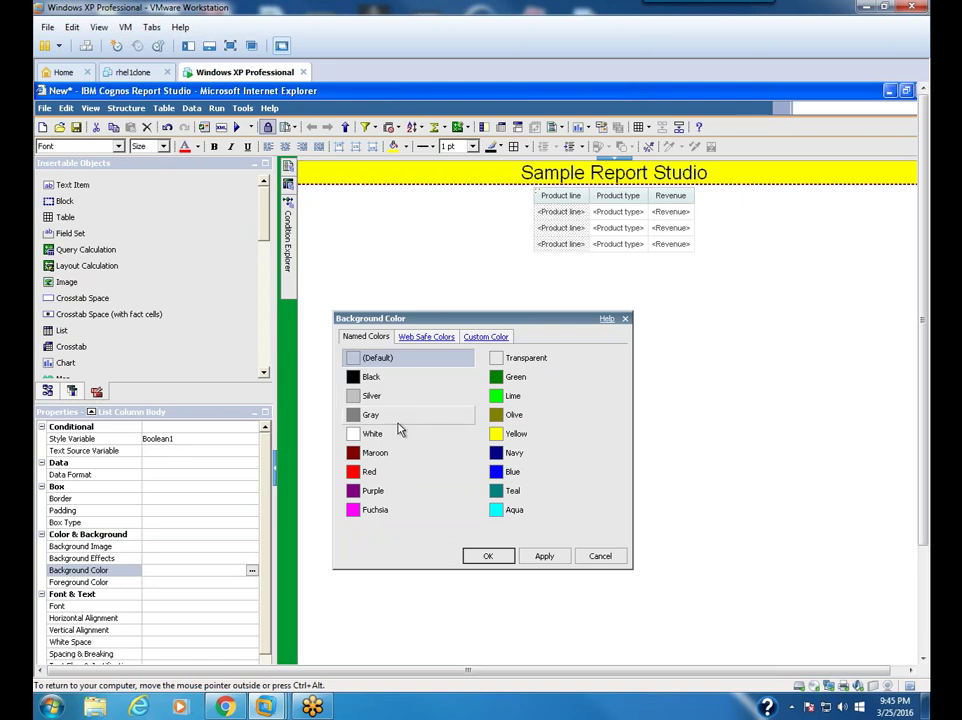
{"action": "left_click", "coordinate": [377, 473]}
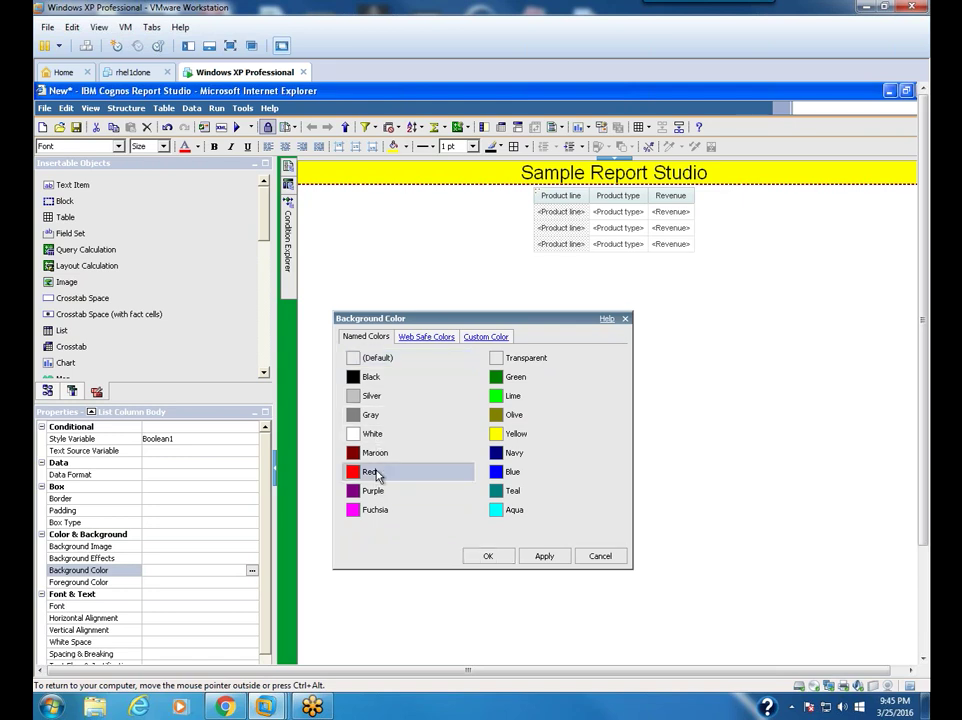
{"action": "left_click", "coordinate": [554, 556]}
{"action": "left_click", "coordinate": [490, 558]}
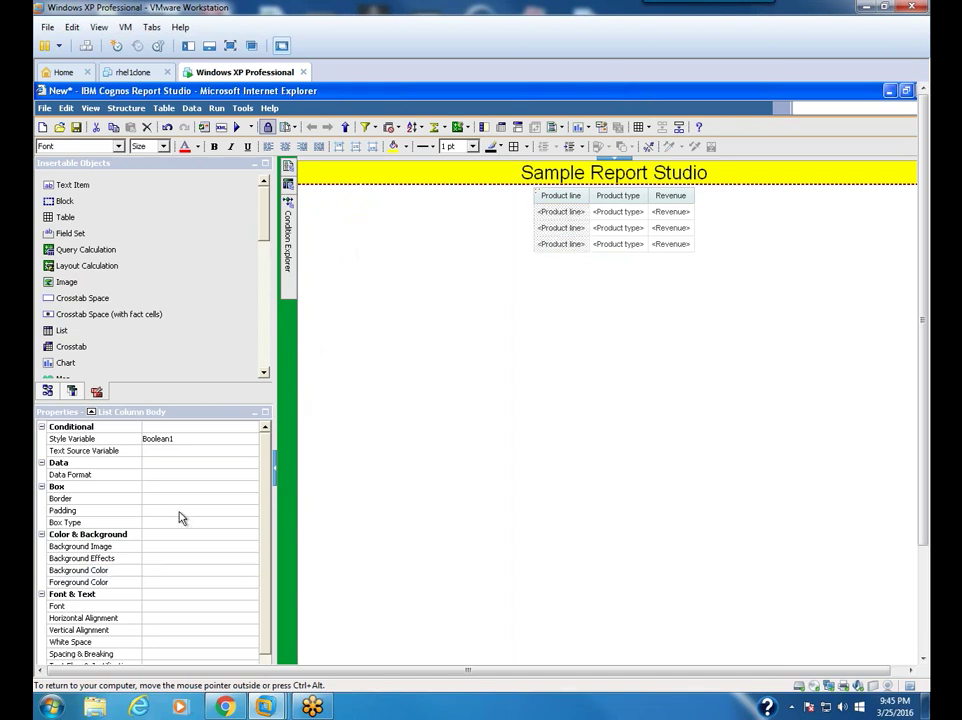
- Set the Product line column's background color to Gray for the No condition of Boolean1
{"action": "left_click", "coordinate": [146, 571]}
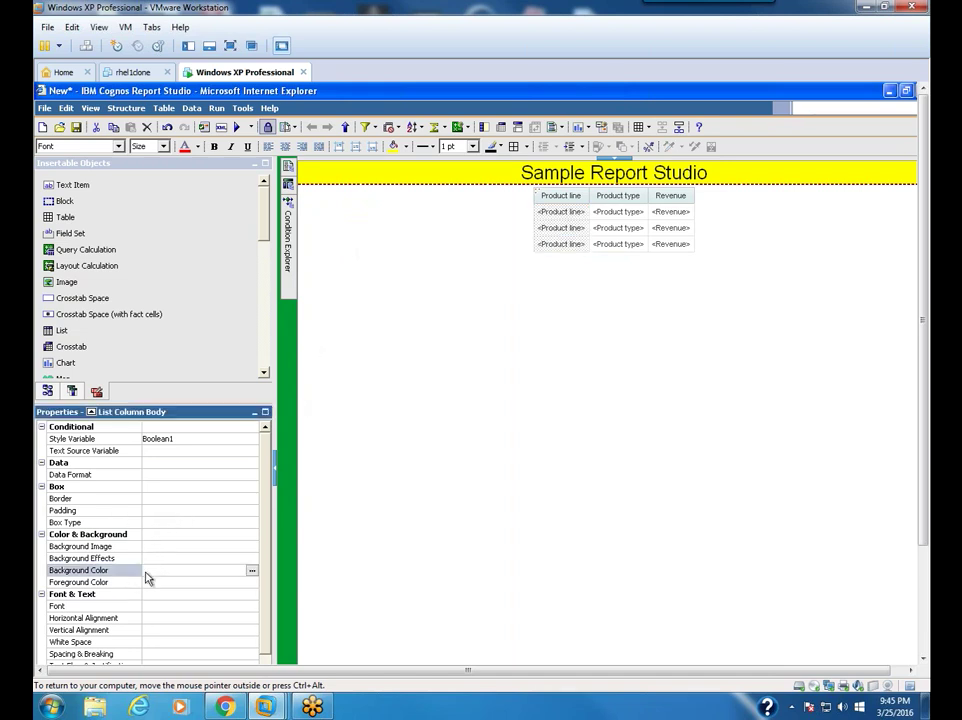
{"action": "left_click", "coordinate": [252, 571]}
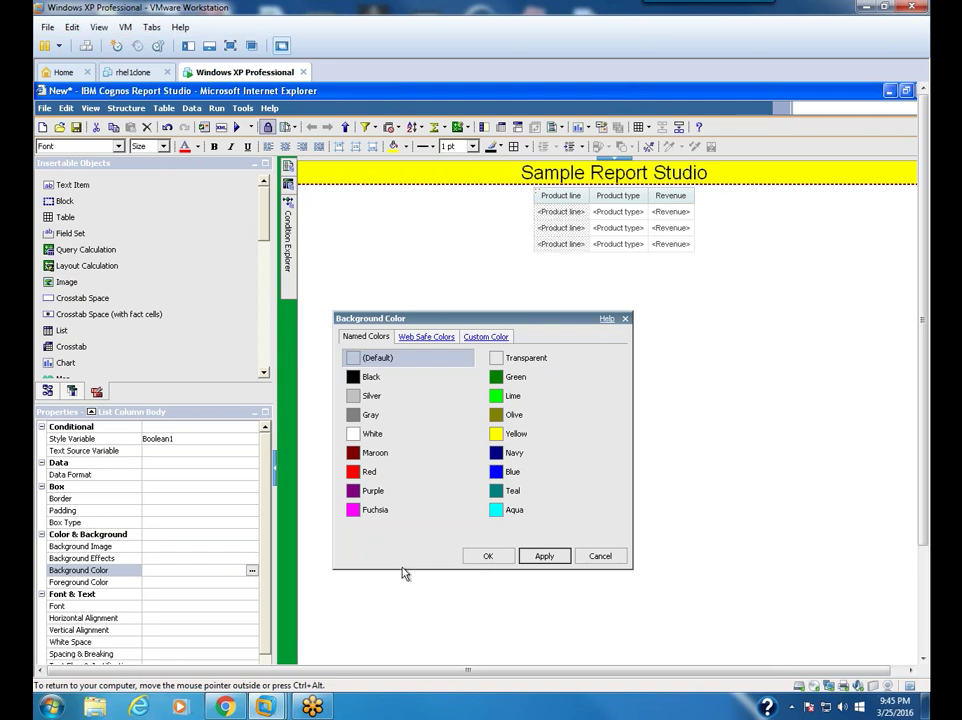
{"action": "left_click", "coordinate": [386, 418]}
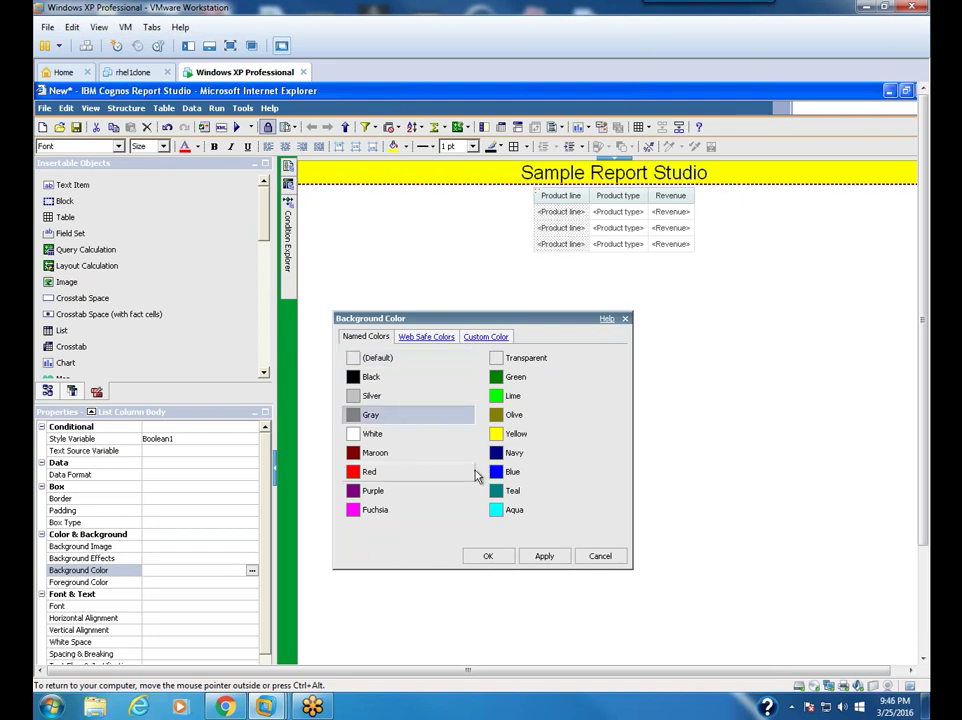
{"action": "left_click", "coordinate": [550, 557]}
{"action": "left_click", "coordinate": [482, 560]}
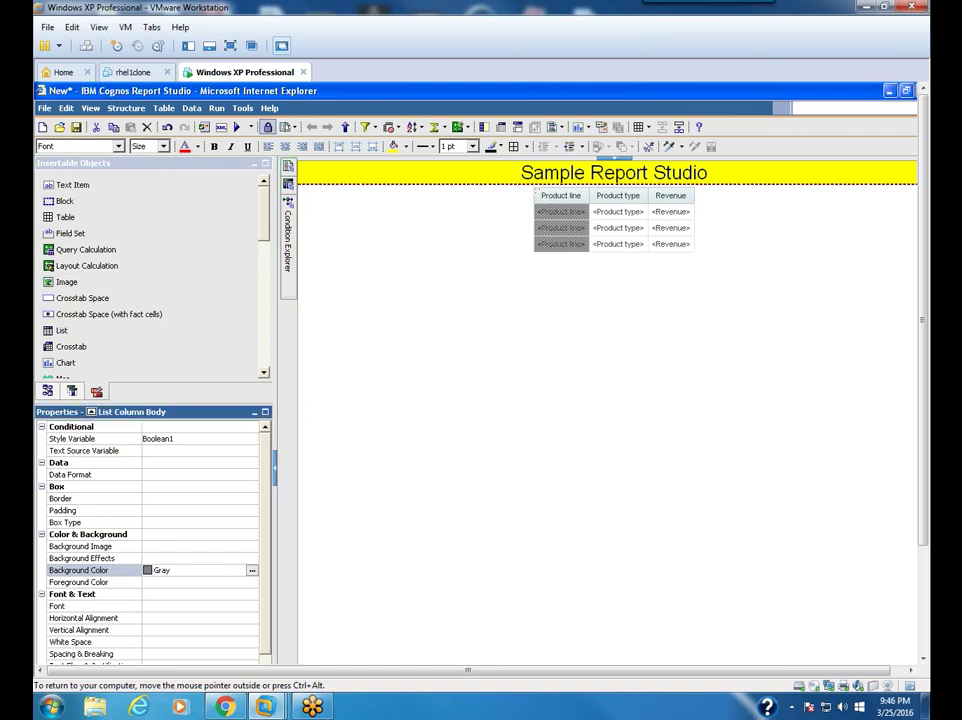
- Return to the unconditional layout, run the report to check the Product line cell colors, and close the viewer
{"action": "key", "text": "ctrl+z"}
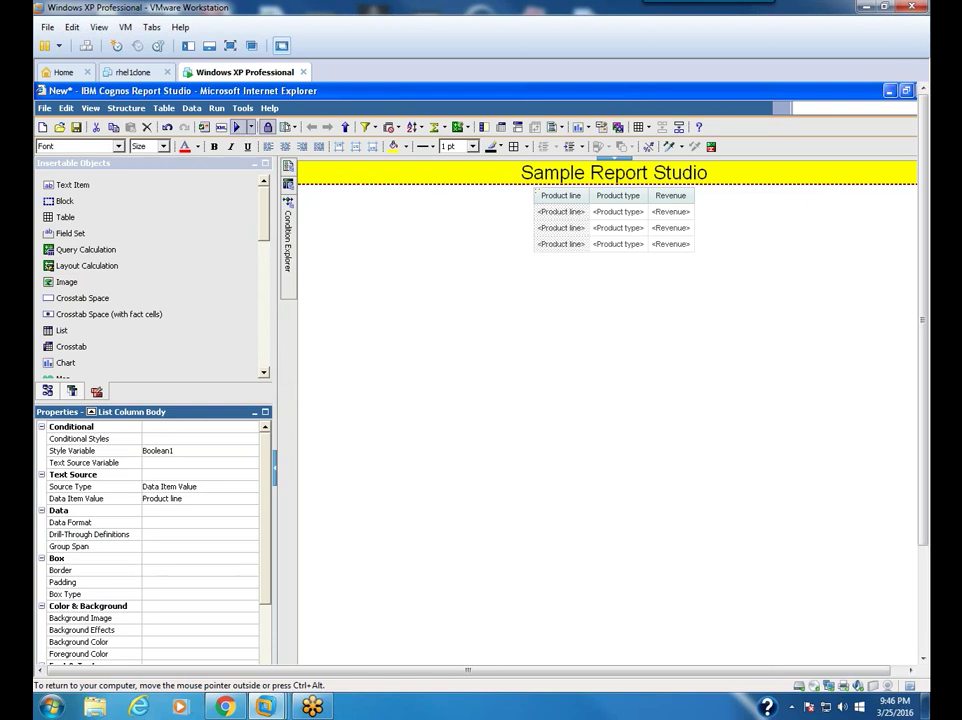
{"action": "left_click", "coordinate": [237, 128]}
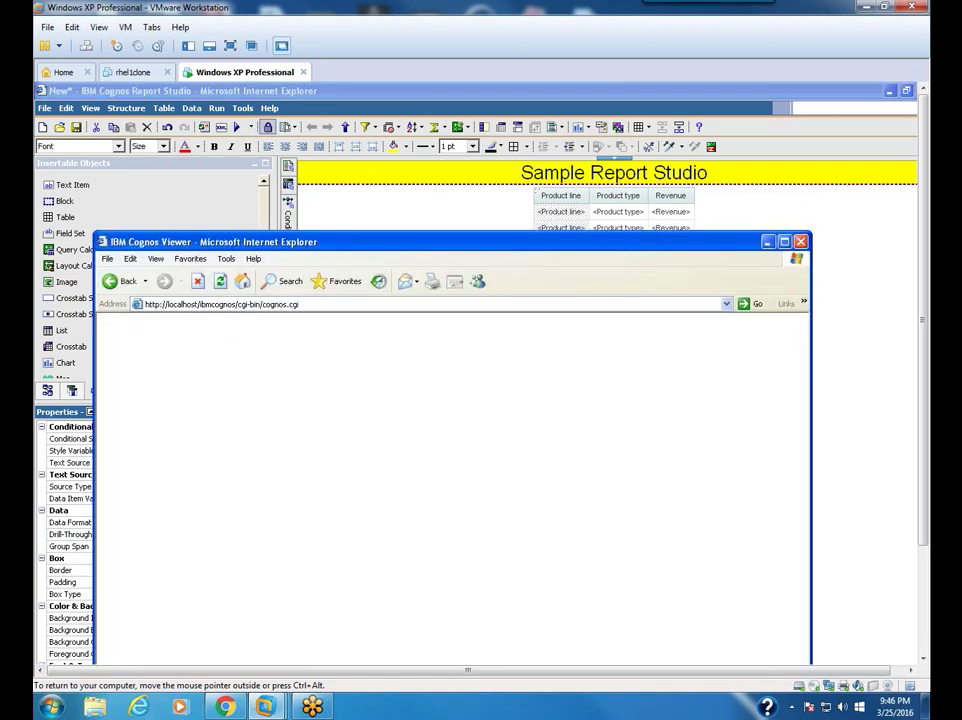
{"action": "left_click", "coordinate": [785, 243]}
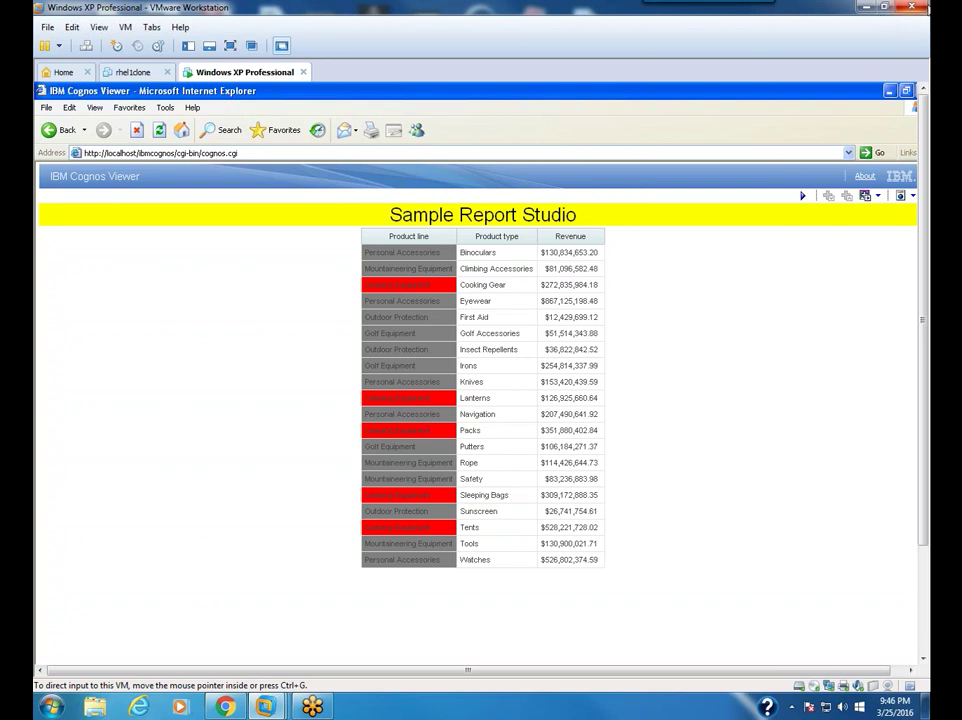
{"action": "left_click", "coordinate": [922, 8]}
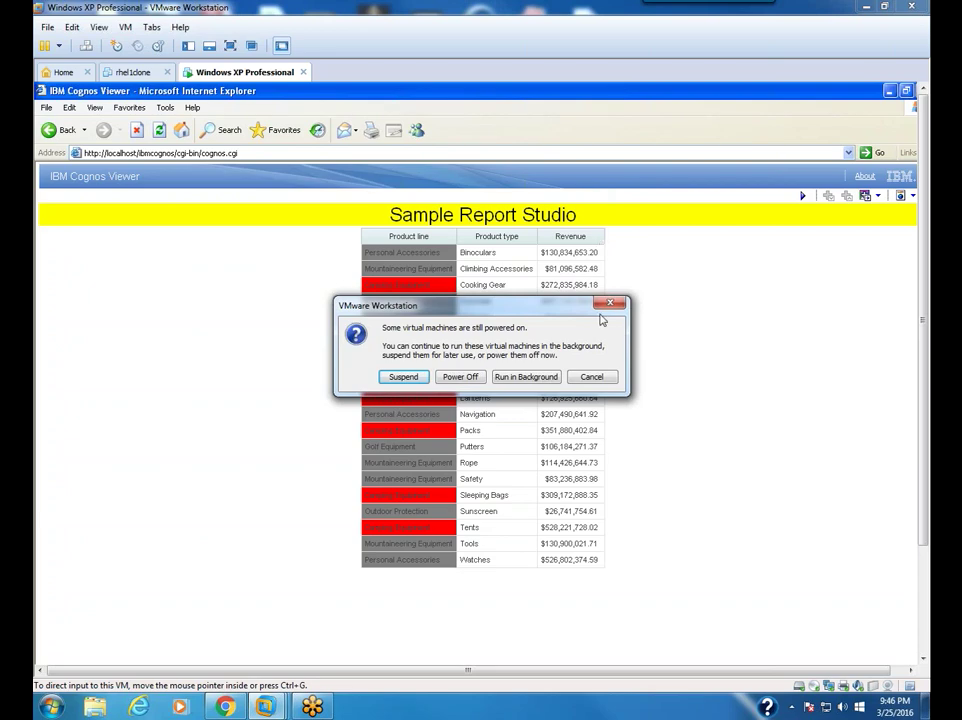
{"action": "left_click", "coordinate": [592, 377]}
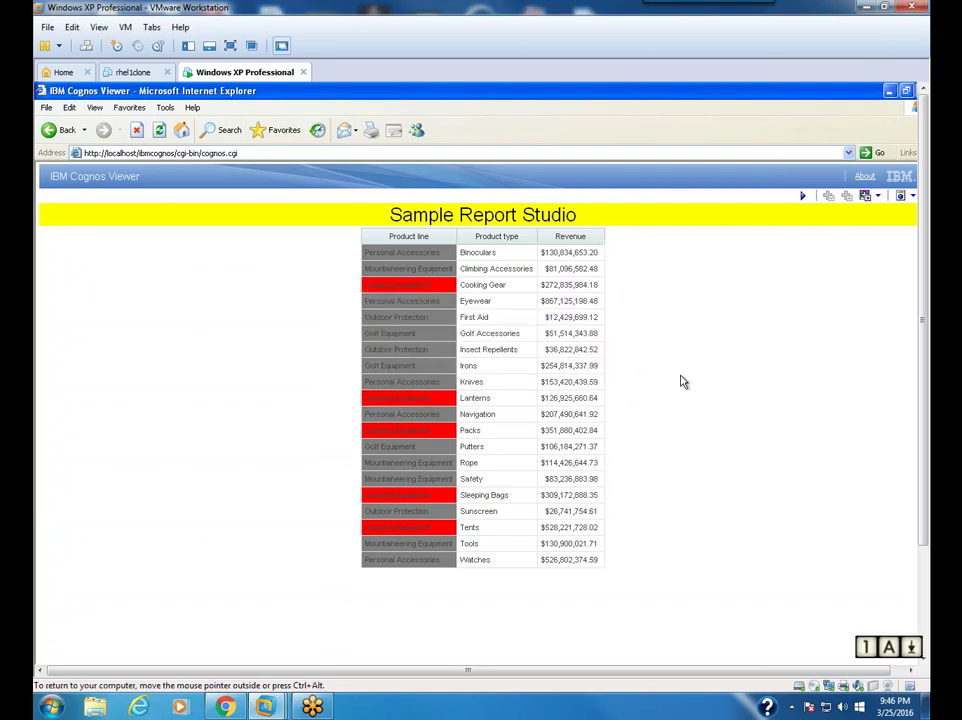
{"action": "left_click", "coordinate": [906, 92]}
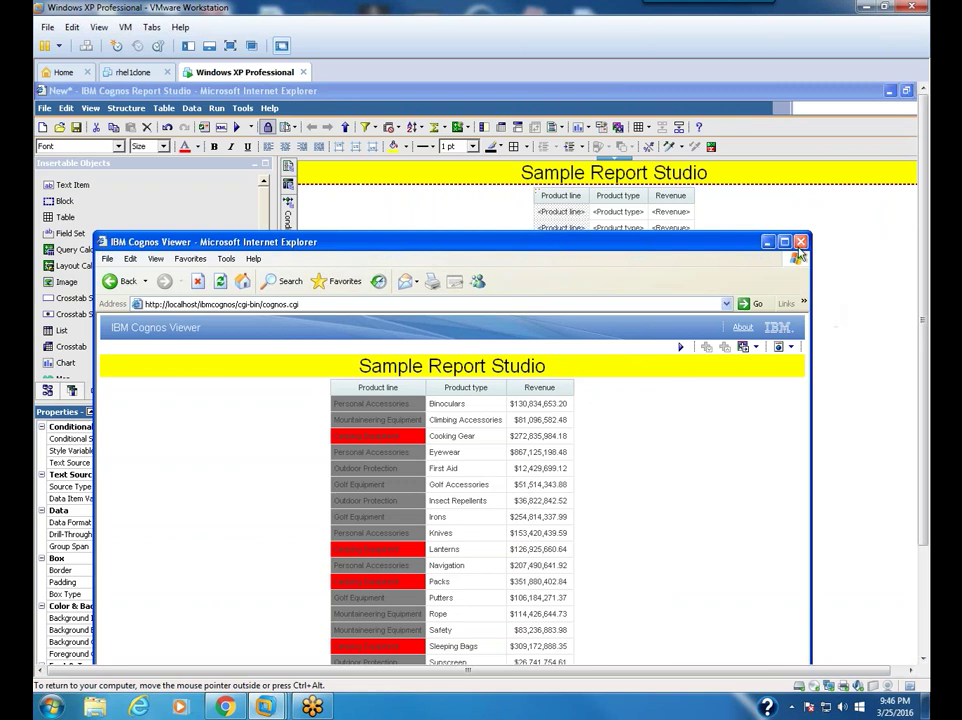
{"action": "left_click", "coordinate": [800, 242]}
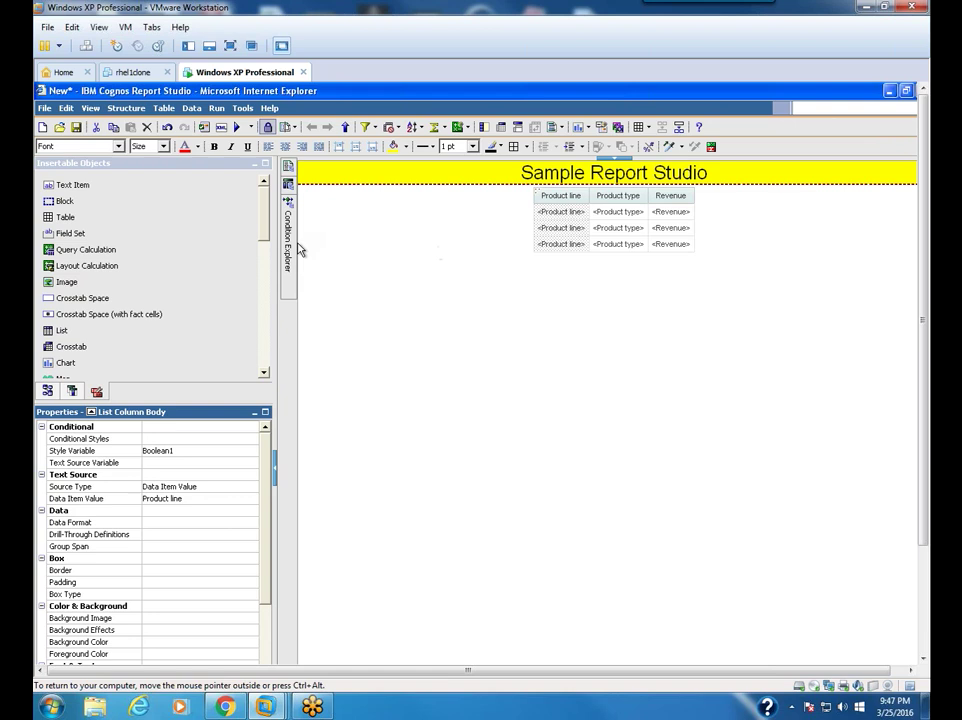
- Open the expression definition of the Boolean1 variable for editing
{"action": "mouse_move", "coordinate": [290, 245]}
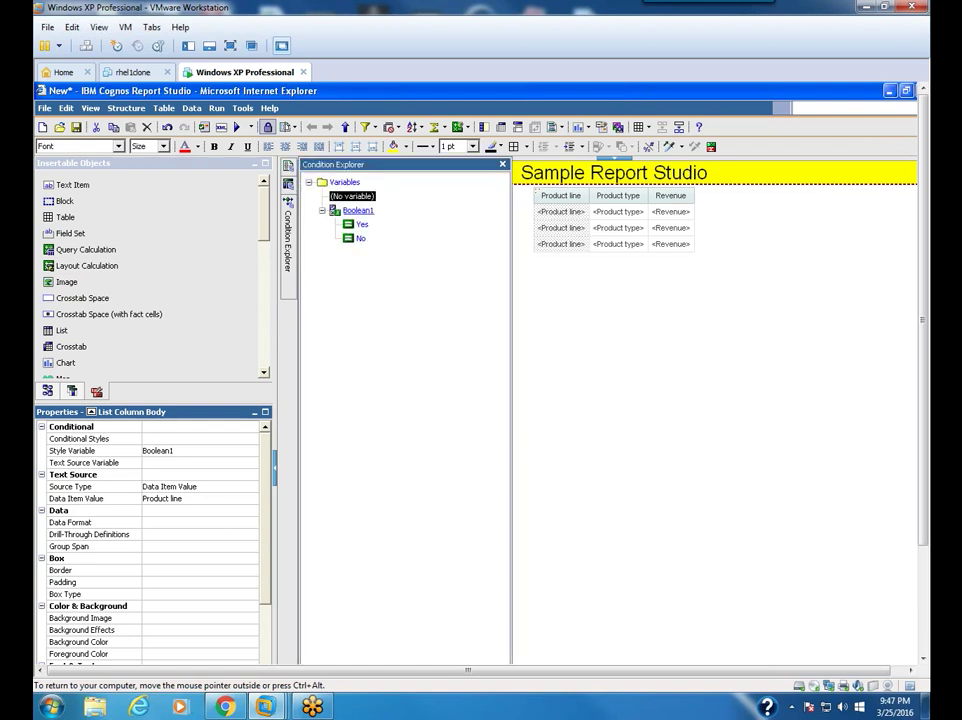
{"action": "left_click", "coordinate": [360, 224]}
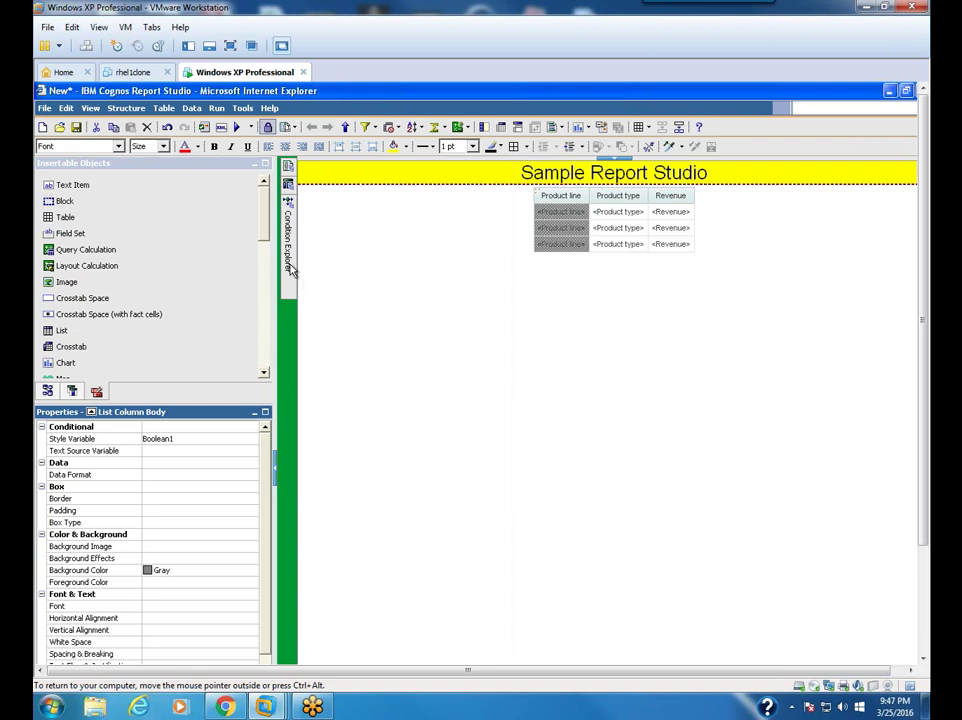
{"action": "mouse_move", "coordinate": [294, 280]}
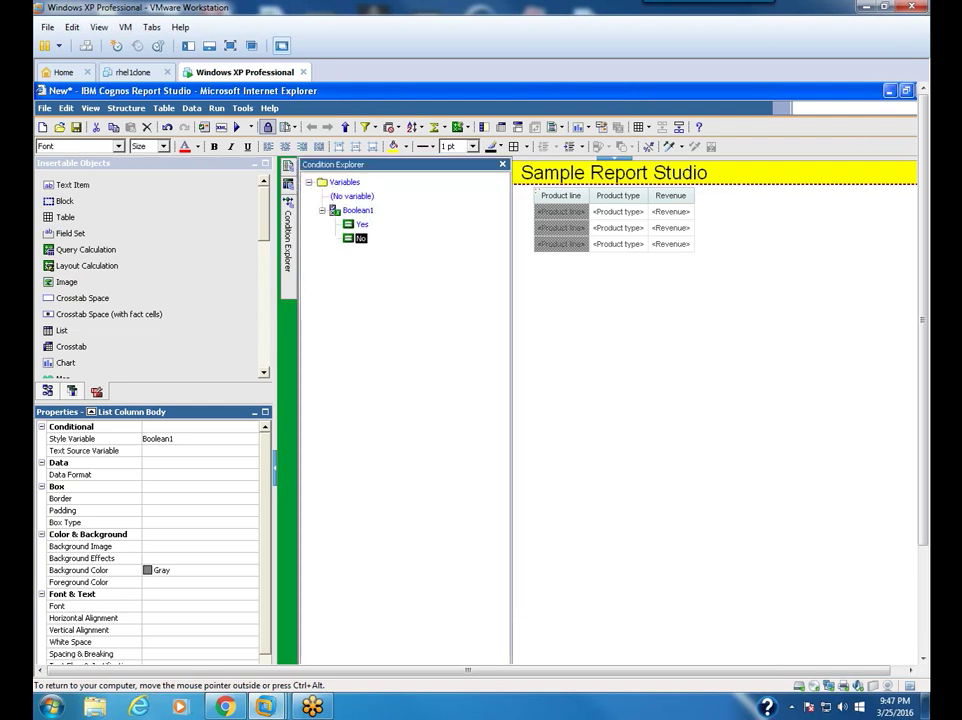
{"action": "right_click", "coordinate": [355, 212]}
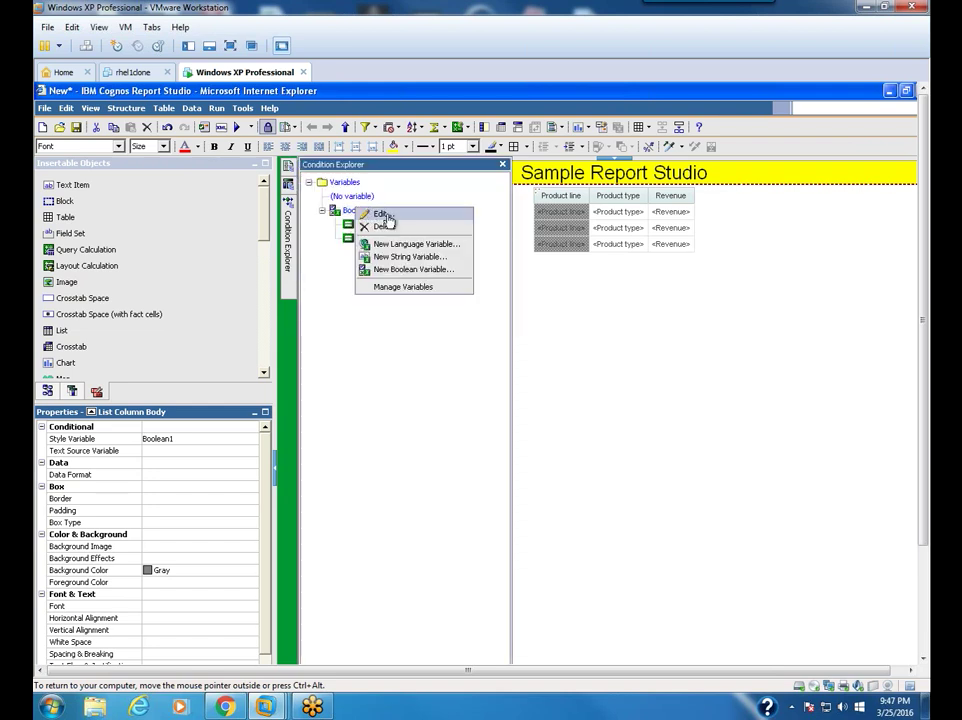
{"action": "left_click", "coordinate": [380, 214]}
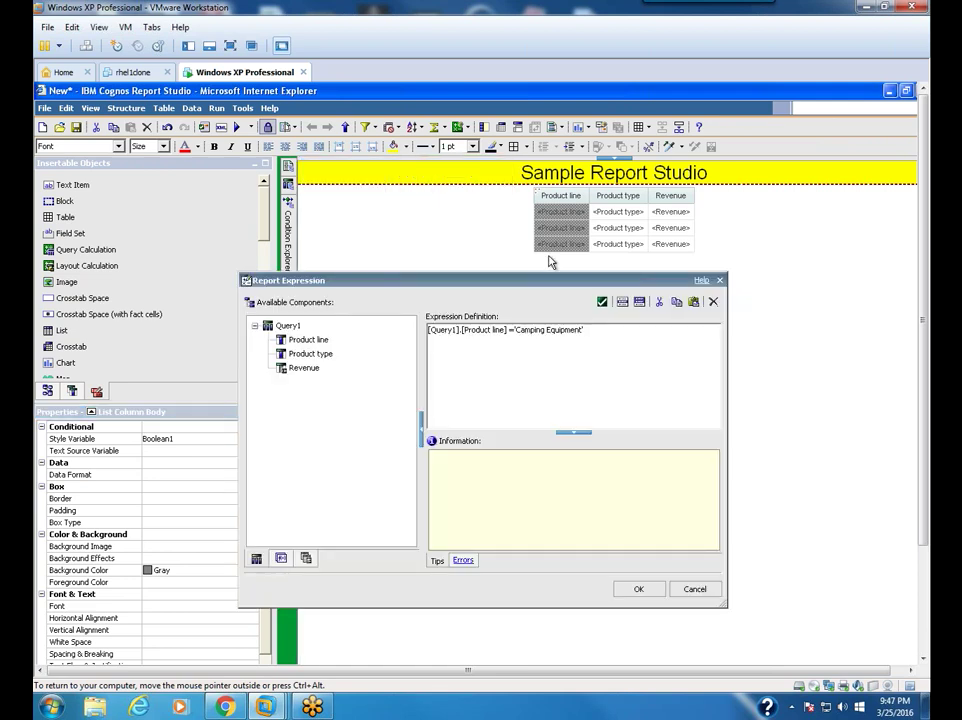
{"action": "type", "text": "adn"}
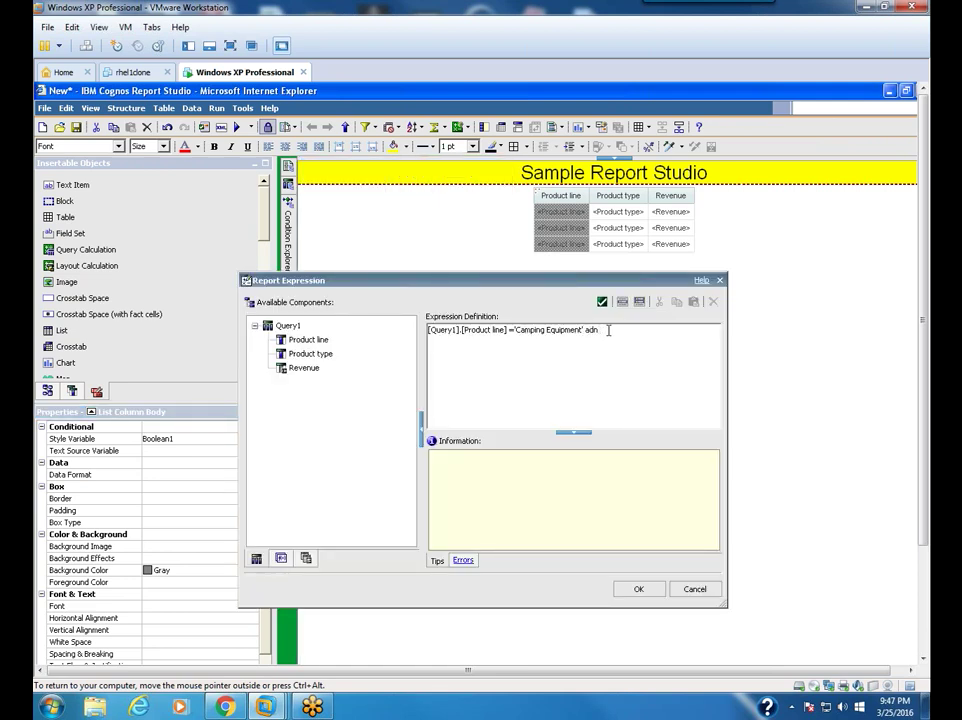
{"action": "key", "text": "BackSpace"}
{"action": "key", "text": "BackSpace"}
{"action": "key", "text": "BackSpace"}
{"action": "key", "text": "BackSpace"}
- Turn Boolean1's Camping Equipment comparison into a case expression, putting "case when" before it and enclosing it in parentheses
{"action": "left_click", "coordinate": [428, 332]}
{"action": "type", "text": "case "}
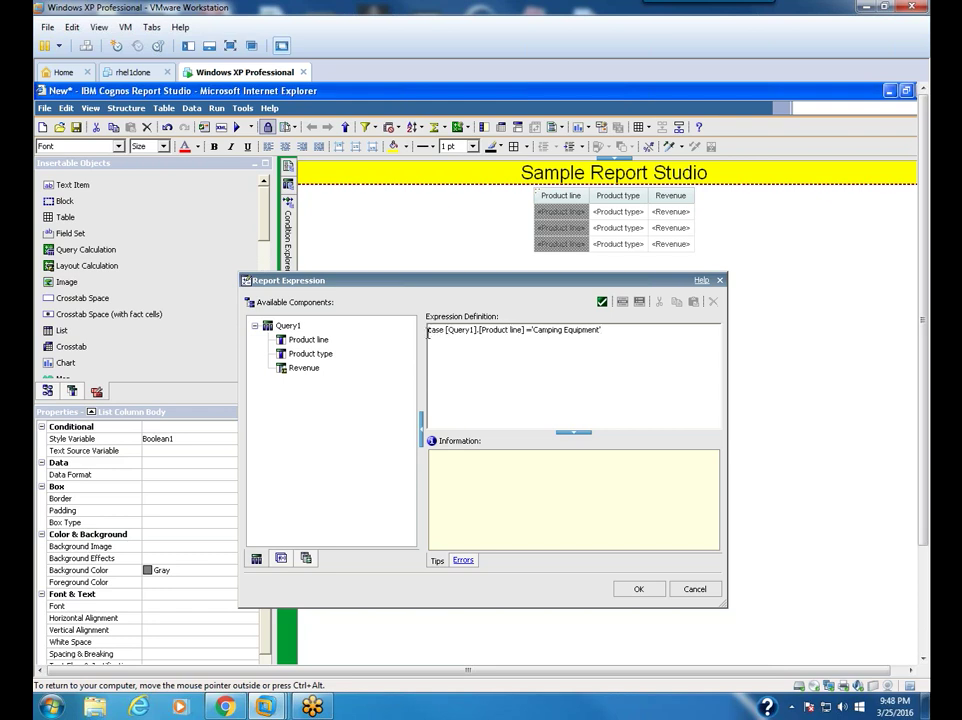
{"action": "type", "text": "when n"}
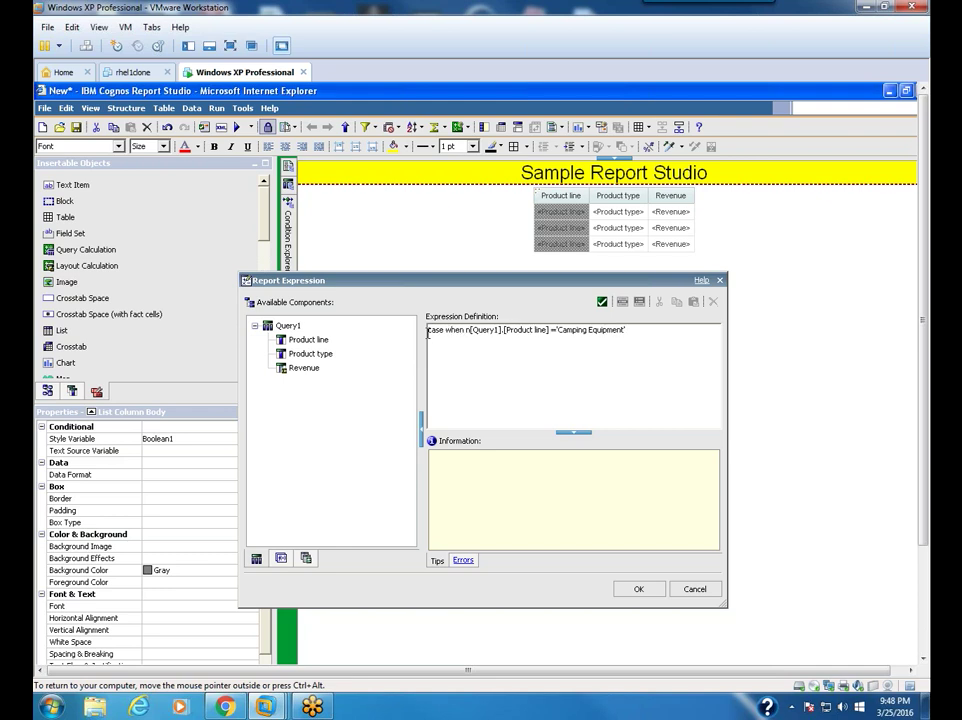
{"action": "key", "text": "BackSpace"}
{"action": "type", "text": "("}
{"action": "left_click", "coordinate": [633, 330]}
{"action": "type", "text": ")"}
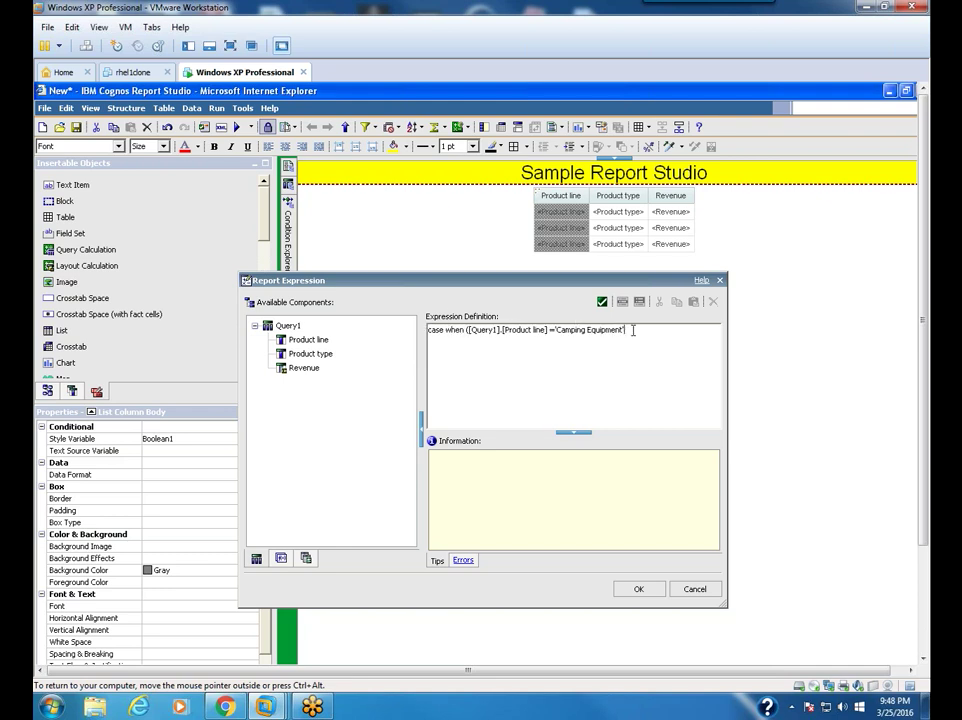
- Add a "then (1)" result on new lines below the Camping Equipment condition
{"action": "key", "text": "Return"}
{"action": "key", "text": "Return"}
{"action": "type", "text": "then"}
{"action": "key", "text": "Return"}
{"action": "type", "text": "(1)"}
{"action": "key", "text": "Return"}
- Duplicate the when condition below the (1) result and change its compared product line to 'Golllf Equipment'
{"action": "left_click_drag", "start_coordinate": [448, 329], "coordinate": [633, 332]}
{"action": "key", "text": "ctrl+c"}
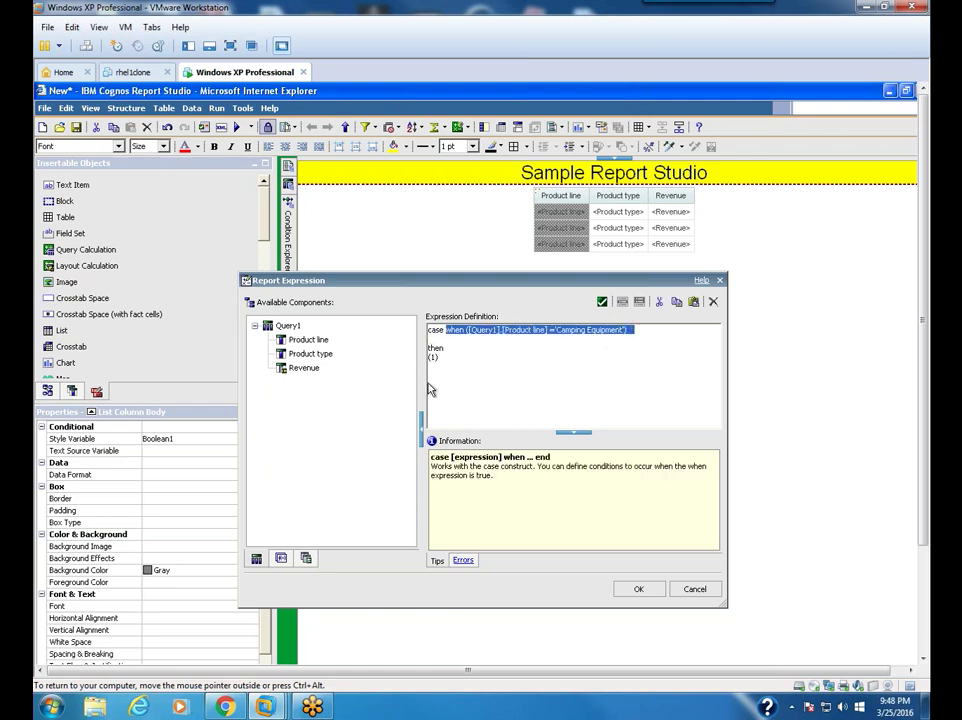
{"action": "left_click", "coordinate": [429, 373]}
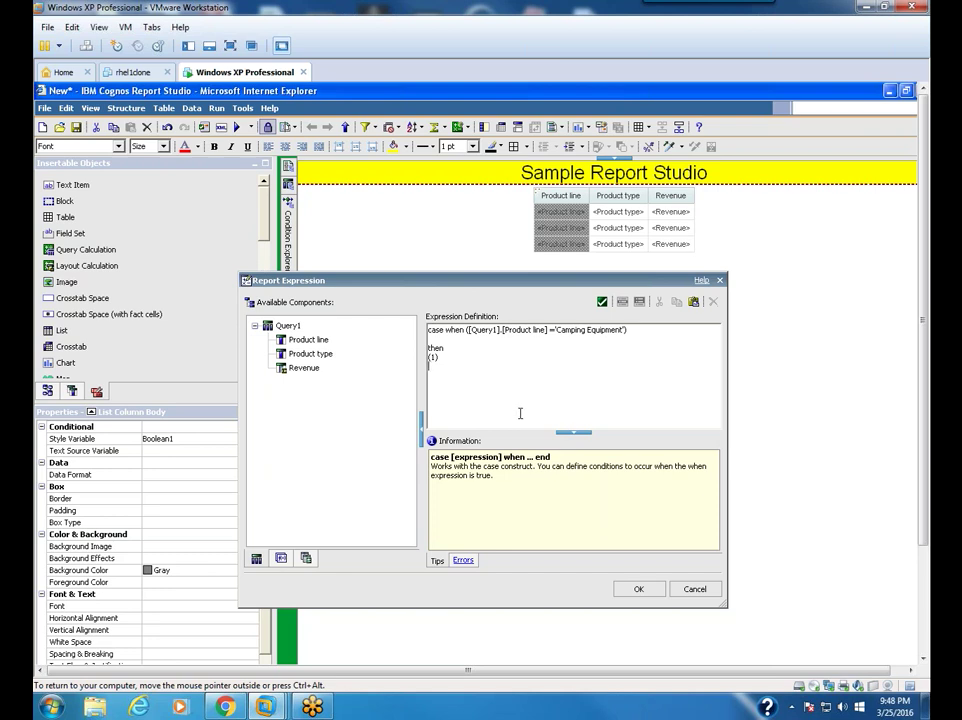
{"action": "key", "text": "ctrl+v"}
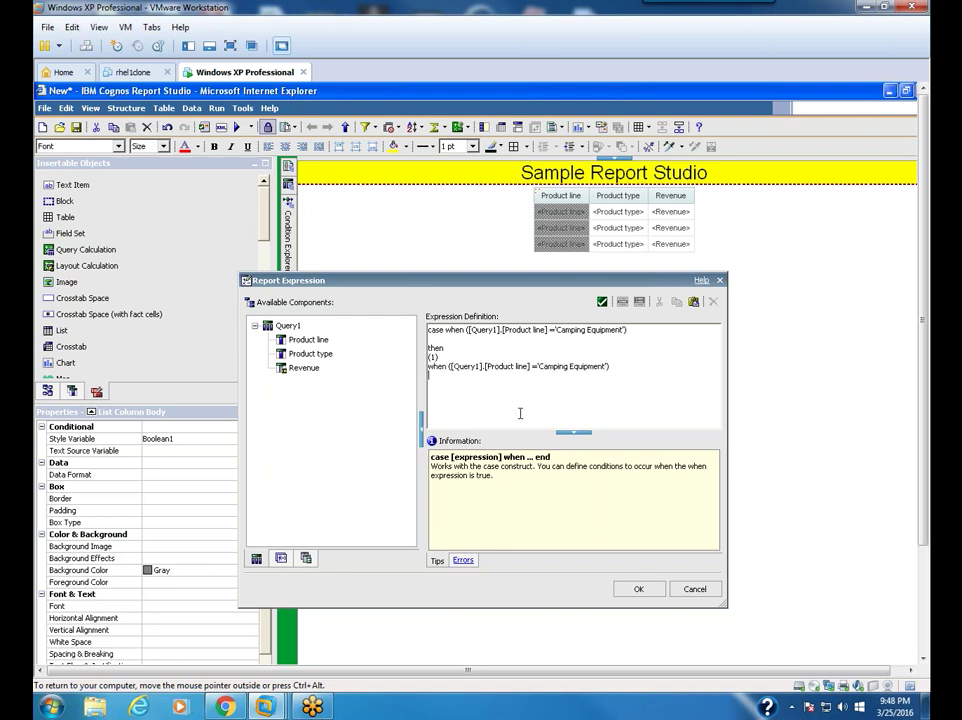
{"action": "double_click", "coordinate": [550, 366]}
{"action": "type", "text": "Golllf"}
{"action": "left_click", "coordinate": [597, 366]}
{"action": "type", "text": "and"}
{"action": "key", "text": "BackSpace"}
{"action": "key", "text": "BackSpace"}
{"action": "key", "text": "BackSpace"}
{"action": "type", "text": ")"}
{"action": "left_click", "coordinate": [612, 364]}
- Add a "then (2)" result on new lines below the second when condition
{"action": "key", "text": "Return"}
{"action": "key", "text": "Return"}
{"action": "type", "text": "then"}
{"action": "key", "text": "Return"}
{"action": "type", "text": "(2)"}
{"action": "key", "text": "Return"}
- Complete the case expression with "else (3)" and "end", and accept the Boolean1 expression
{"action": "key", "text": "Return"}
{"action": "type", "text": "else"}
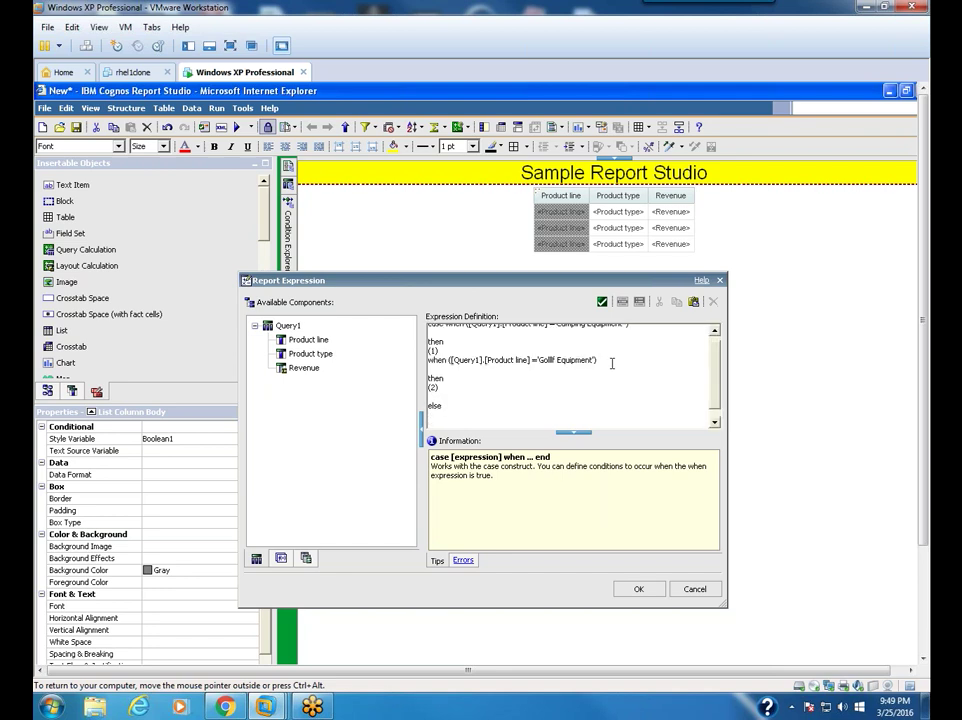
{"action": "type", "text": "(3)"}
{"action": "key", "text": "Return"}
{"action": "type", "text": "en"}
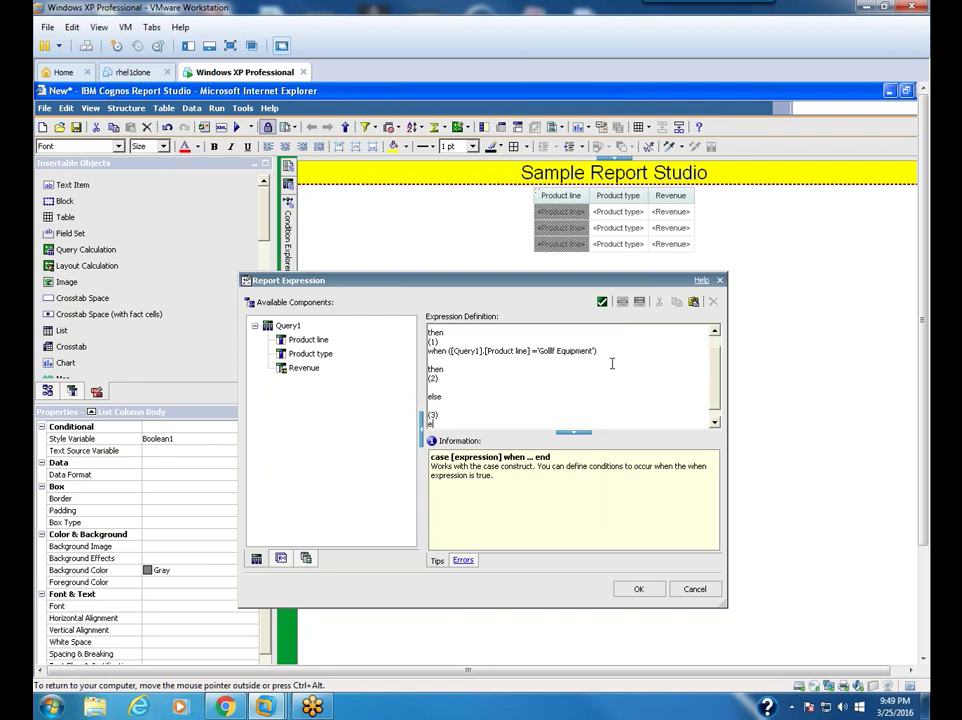
{"action": "type", "text": "d"}
{"action": "left_click", "coordinate": [716, 332]}
{"action": "left_click", "coordinate": [717, 334]}
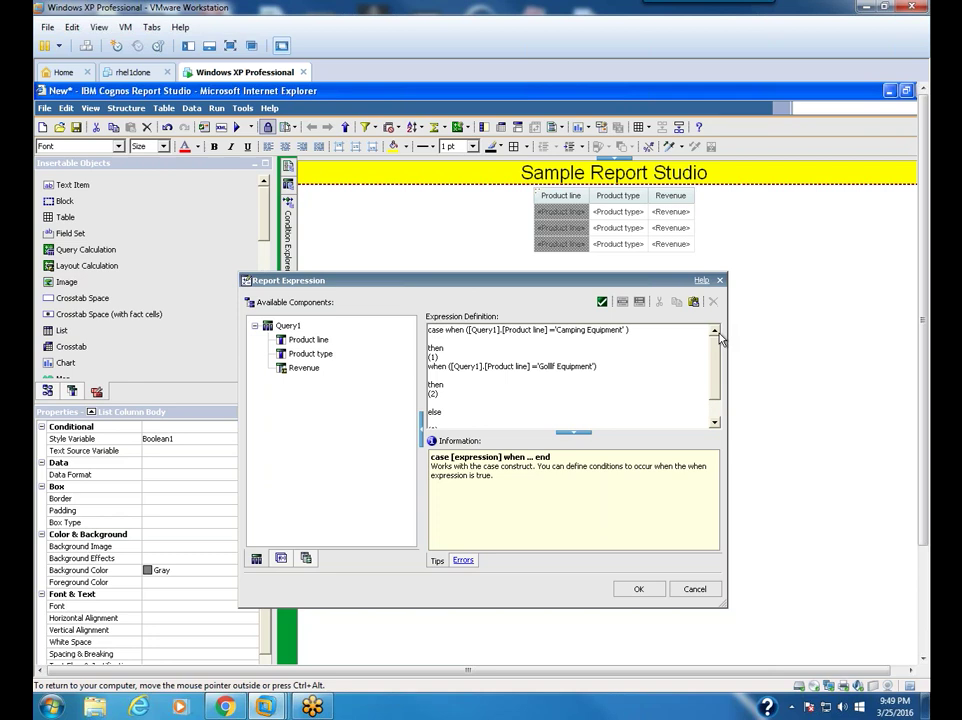
{"action": "left_click", "coordinate": [638, 589]}
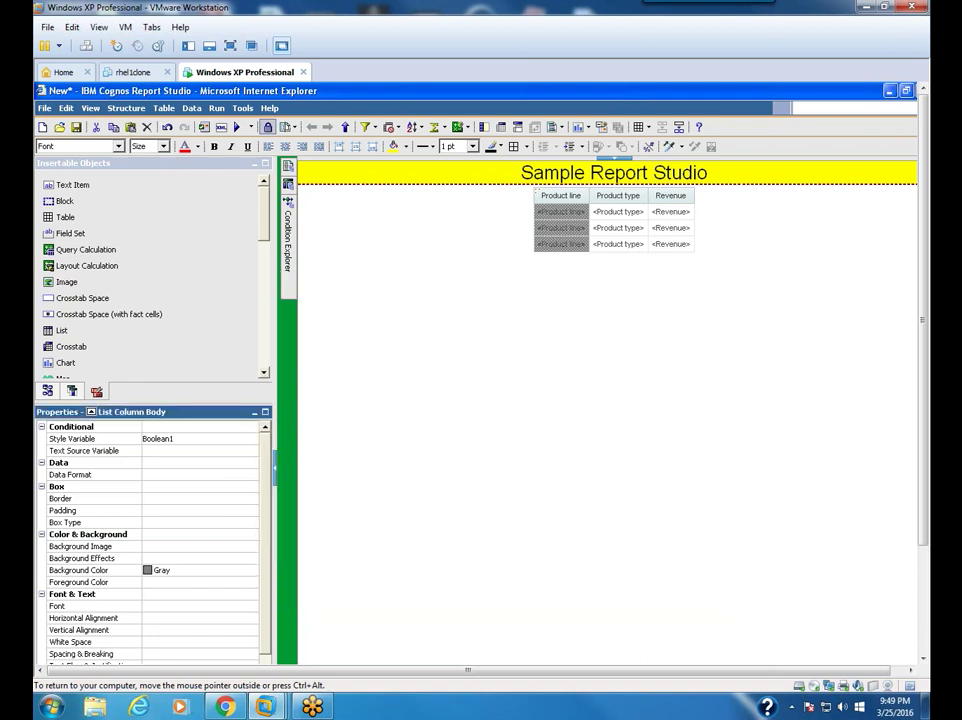
- Return to the unconditional layout, reopen Boolean1's expression, copy the whole case expression, and close the editor
{"action": "left_click", "coordinate": [296, 342]}
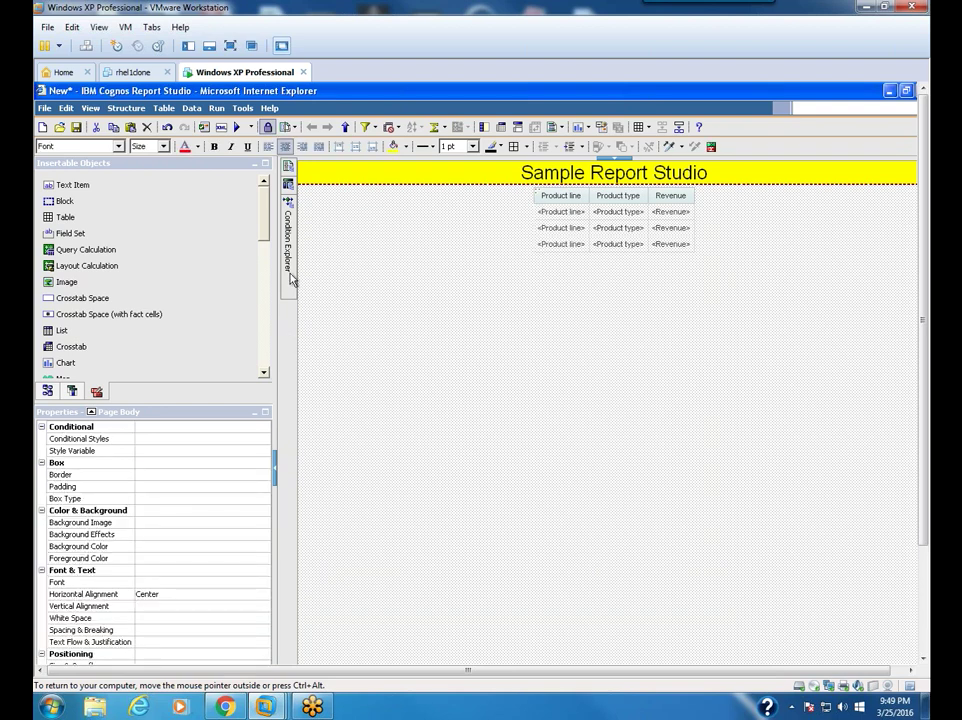
{"action": "left_click", "coordinate": [288, 235]}
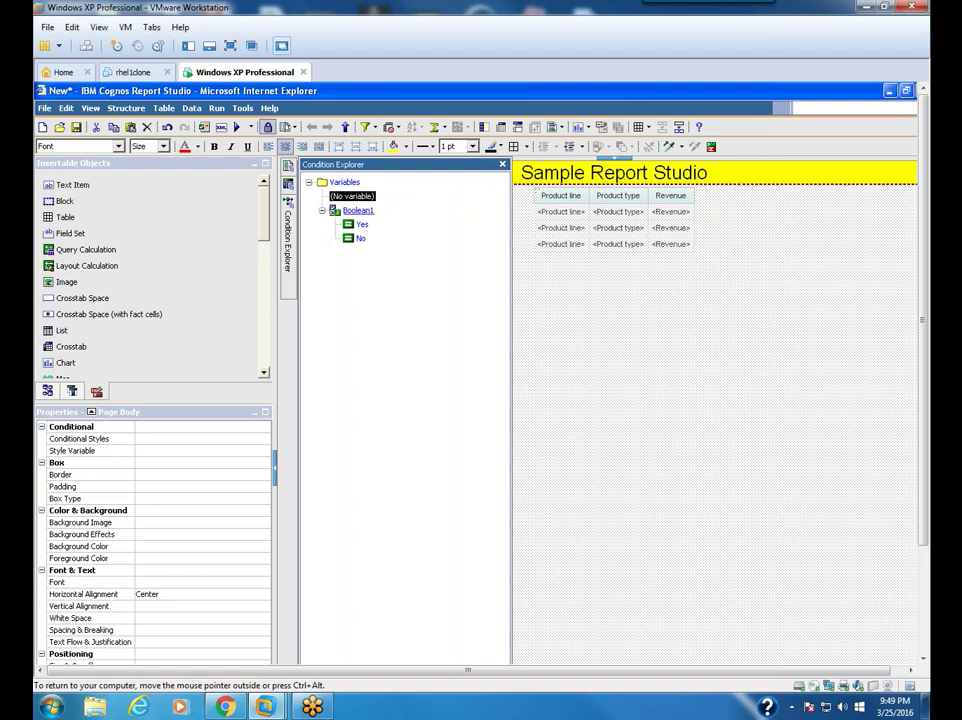
{"action": "mouse_move", "coordinate": [347, 215]}
{"action": "right_click", "coordinate": [356, 213]}
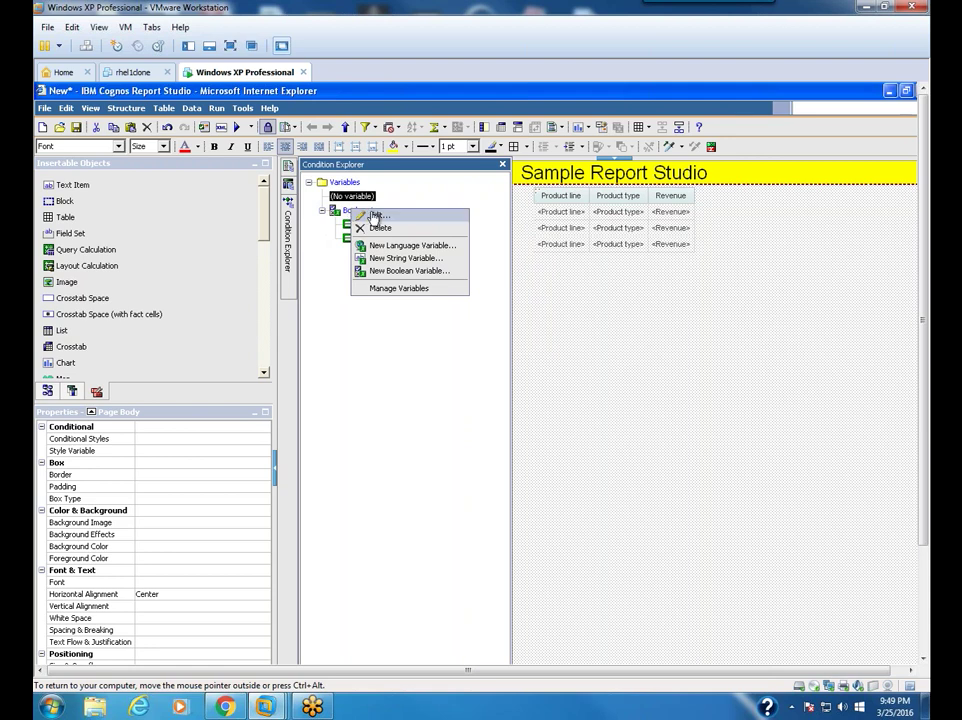
{"action": "key", "text": "Escape"}
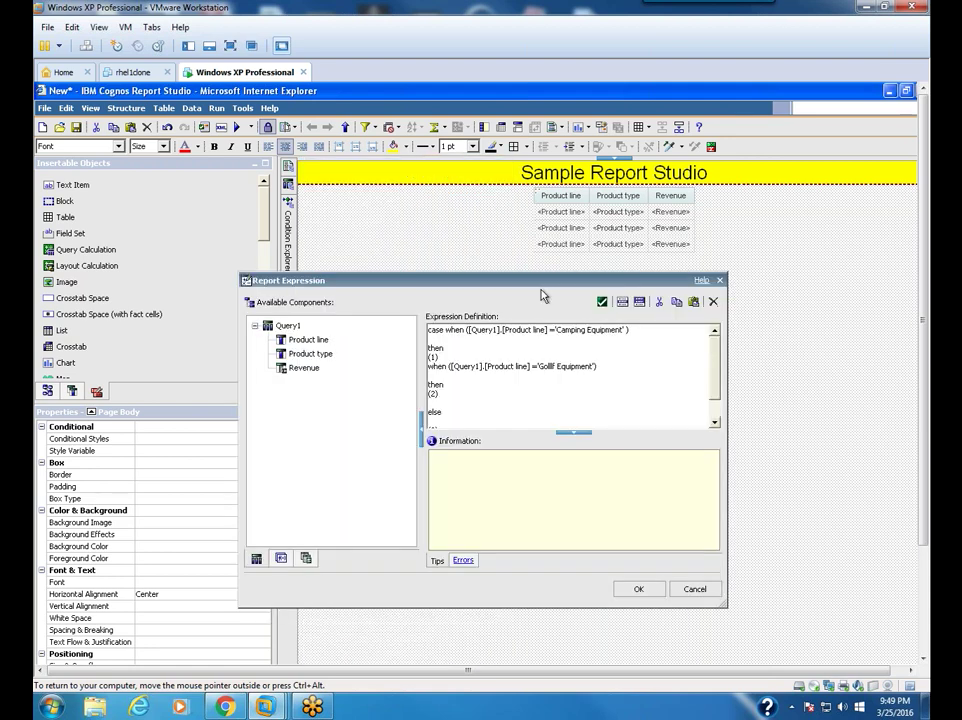
{"action": "double_click", "coordinate": [434, 411]}
{"action": "key", "text": "ctrl+a"}
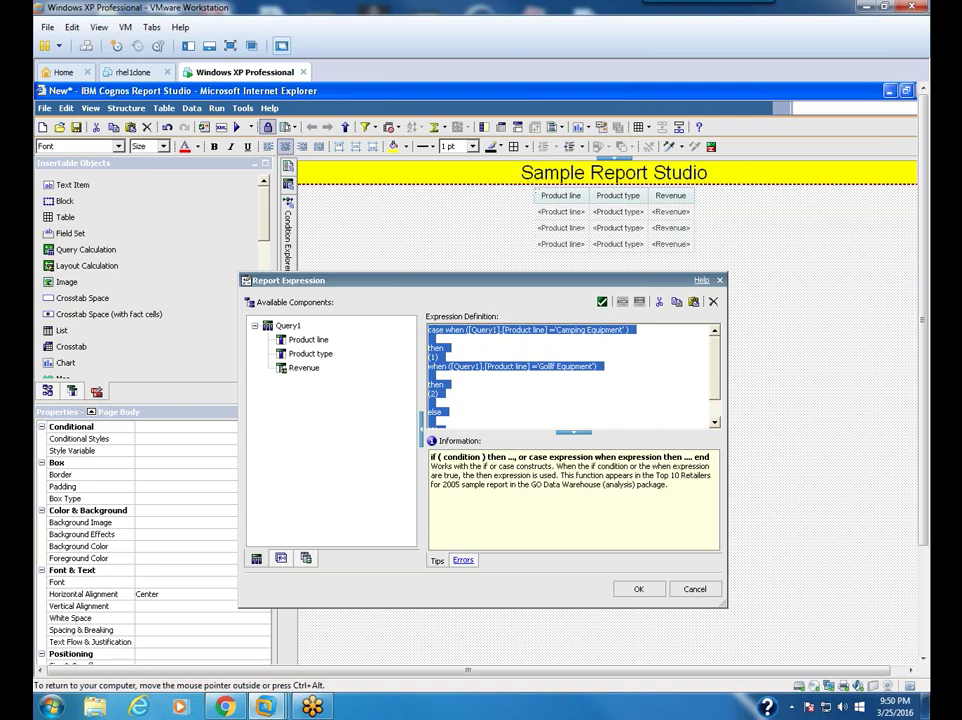
{"action": "left_click", "coordinate": [636, 588]}
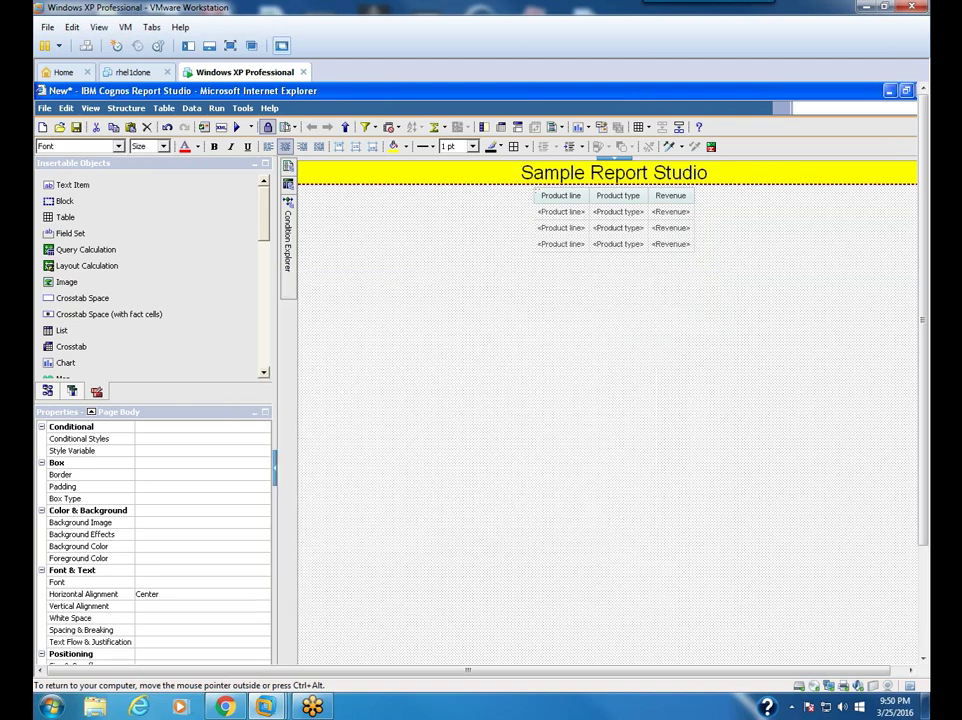
- Delete the Boolean1 variable from the report
{"action": "mouse_move", "coordinate": [292, 245]}
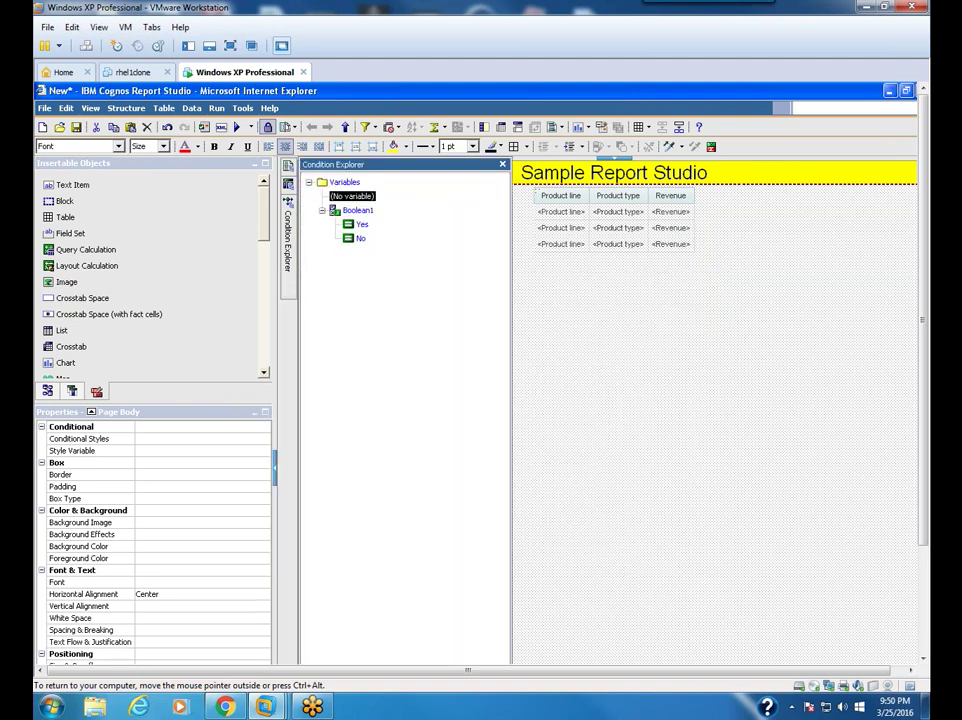
{"action": "right_click", "coordinate": [356, 210]}
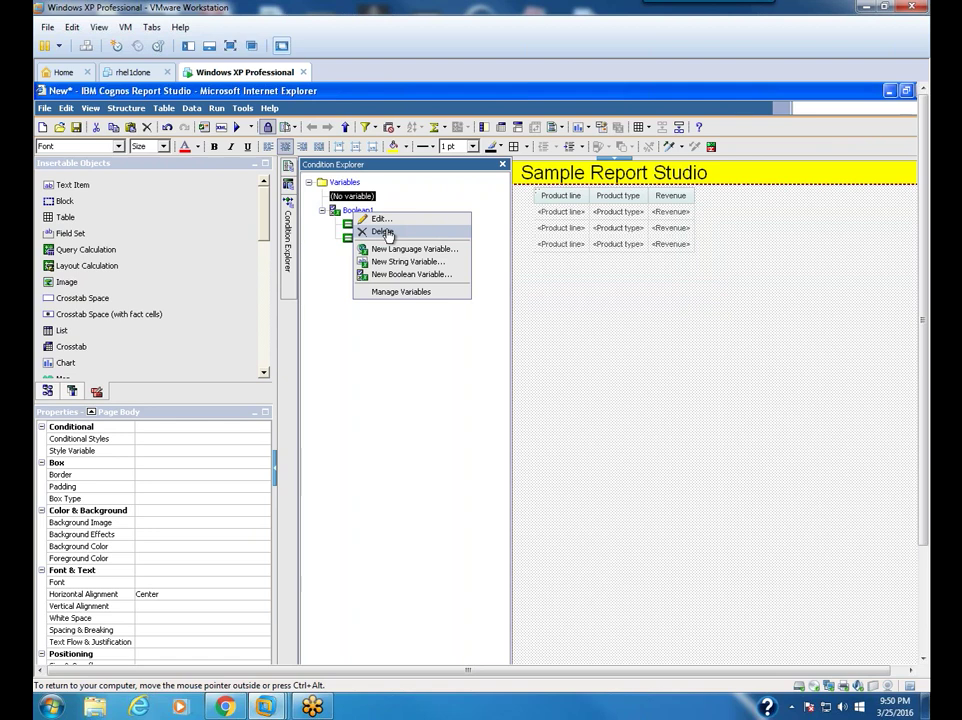
{"action": "left_click", "coordinate": [385, 232]}
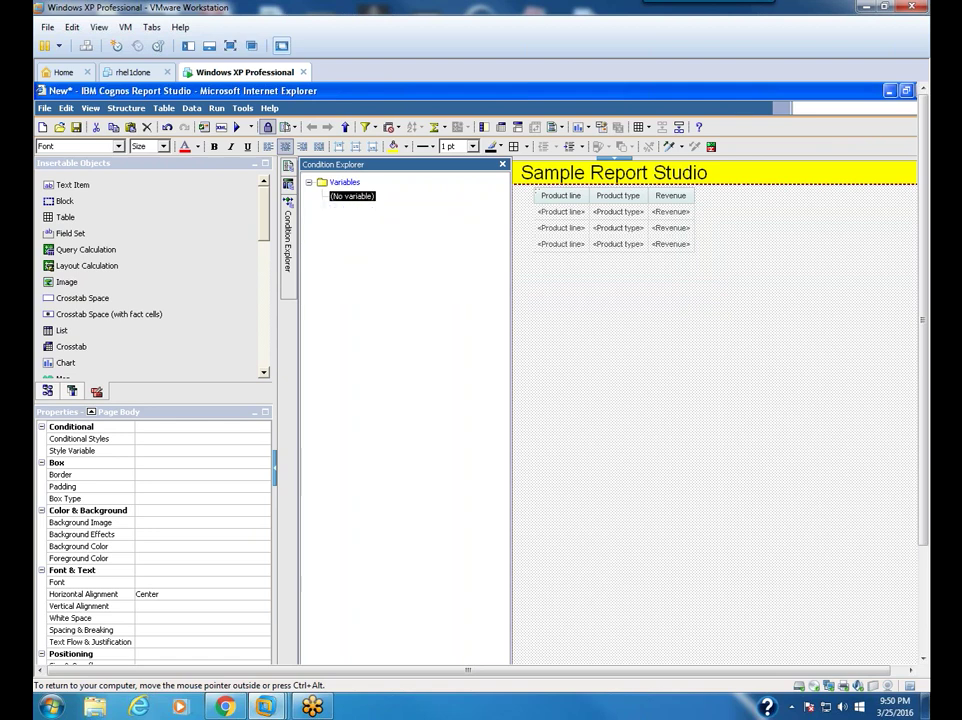
- Start a new string variable and add 1, 2 and 3 as its conditional values
{"action": "right_click", "coordinate": [343, 186]}
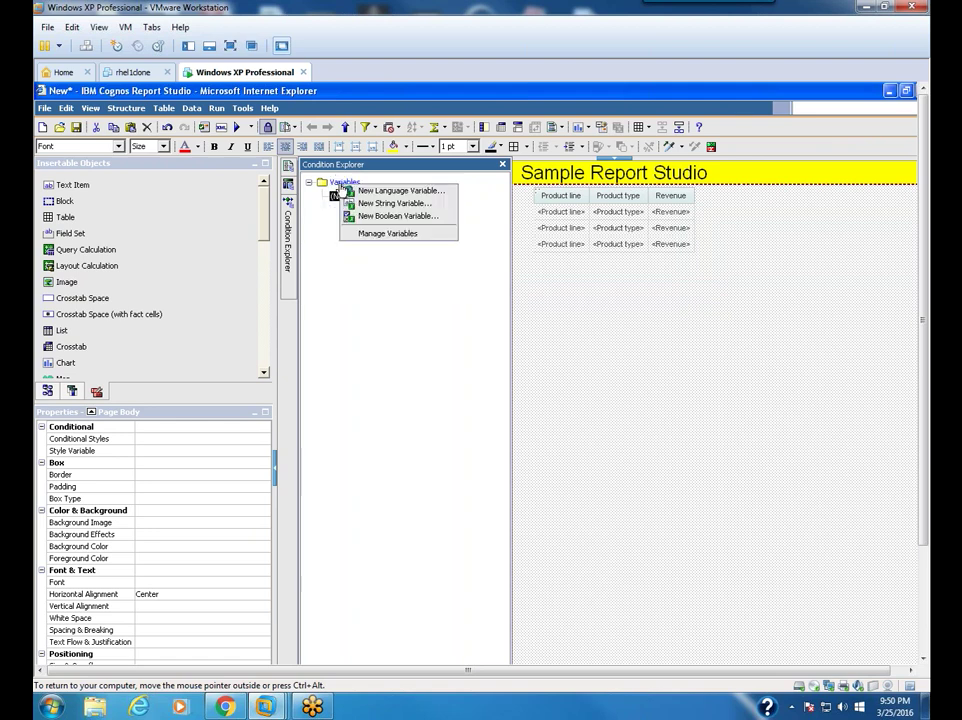
{"action": "left_click", "coordinate": [390, 204]}
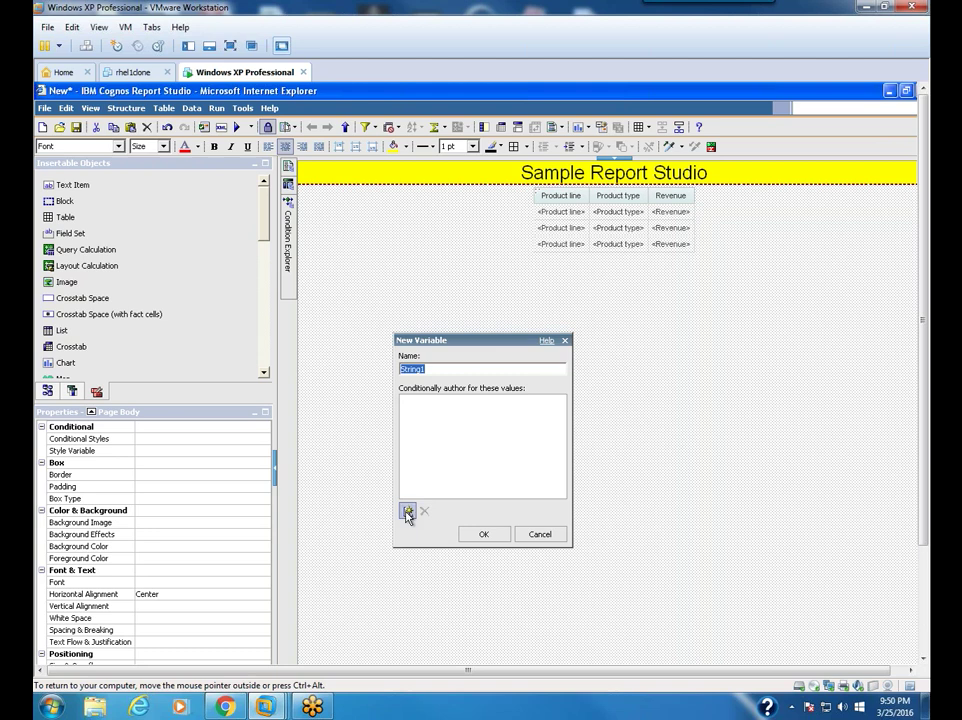
{"action": "left_click", "coordinate": [407, 512]}
{"action": "type", "text": "1"}
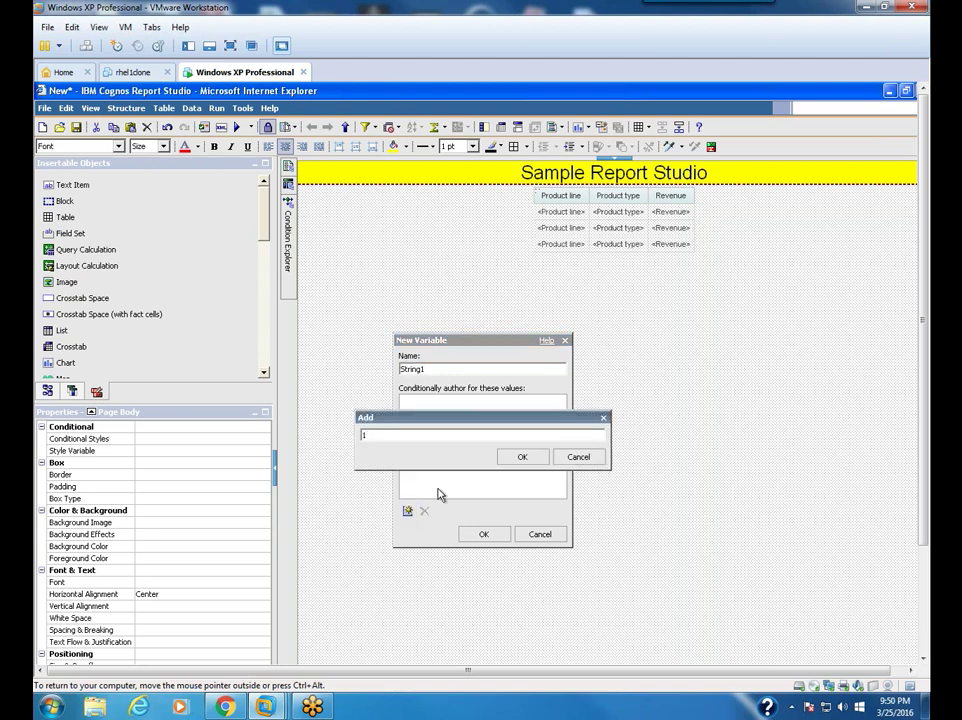
{"action": "left_click", "coordinate": [521, 456]}
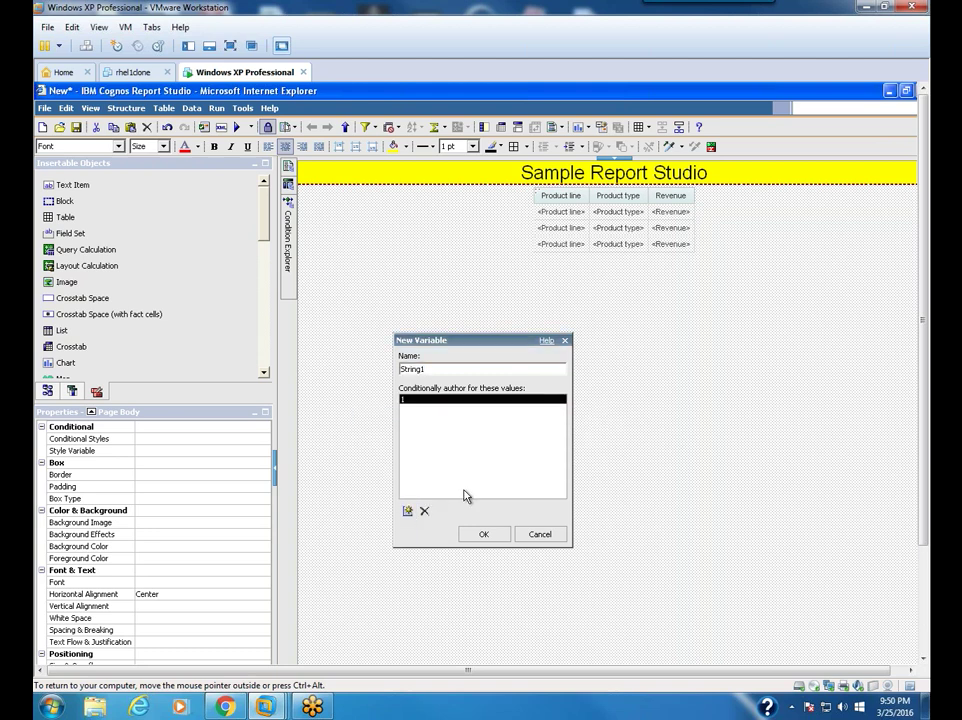
{"action": "left_click", "coordinate": [407, 512]}
{"action": "type", "text": "2"}
{"action": "left_click", "coordinate": [508, 459]}
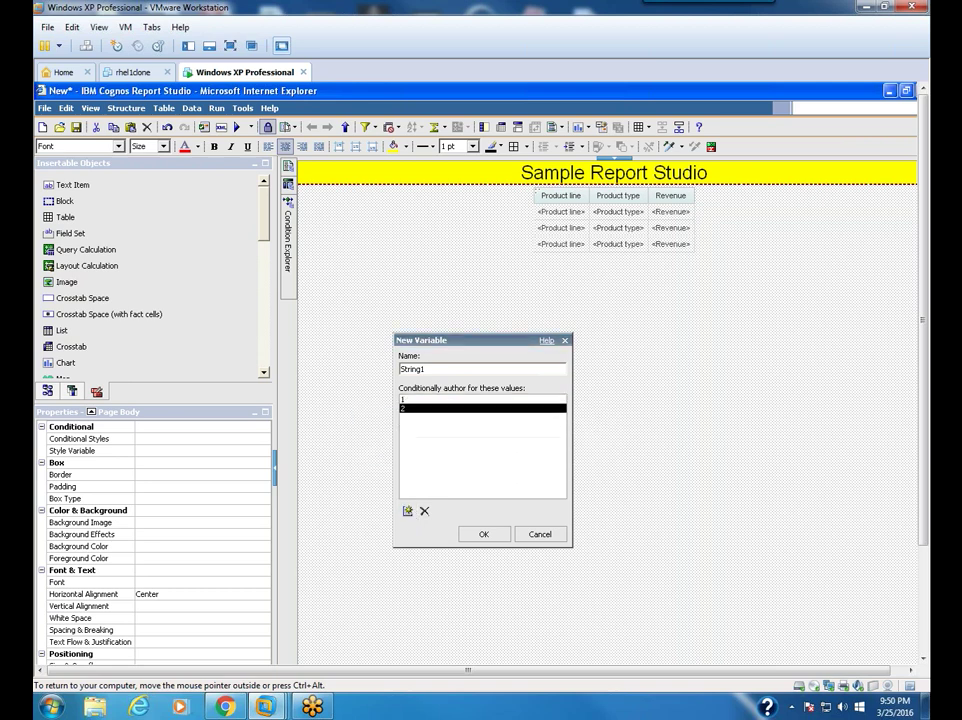
{"action": "left_click", "coordinate": [408, 511]}
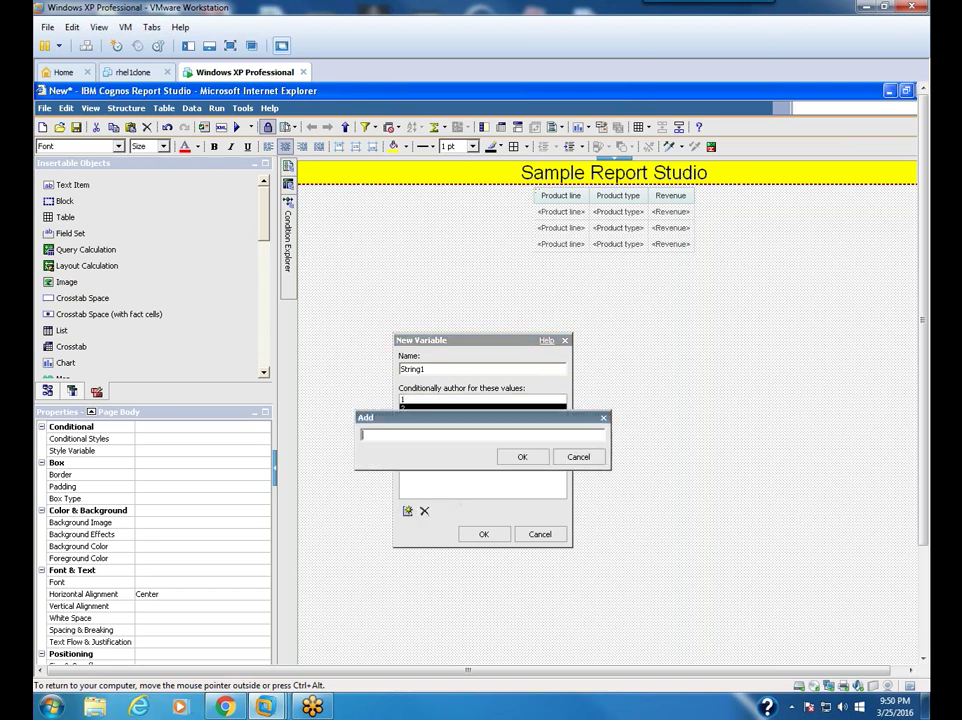
{"action": "type", "text": "3"}
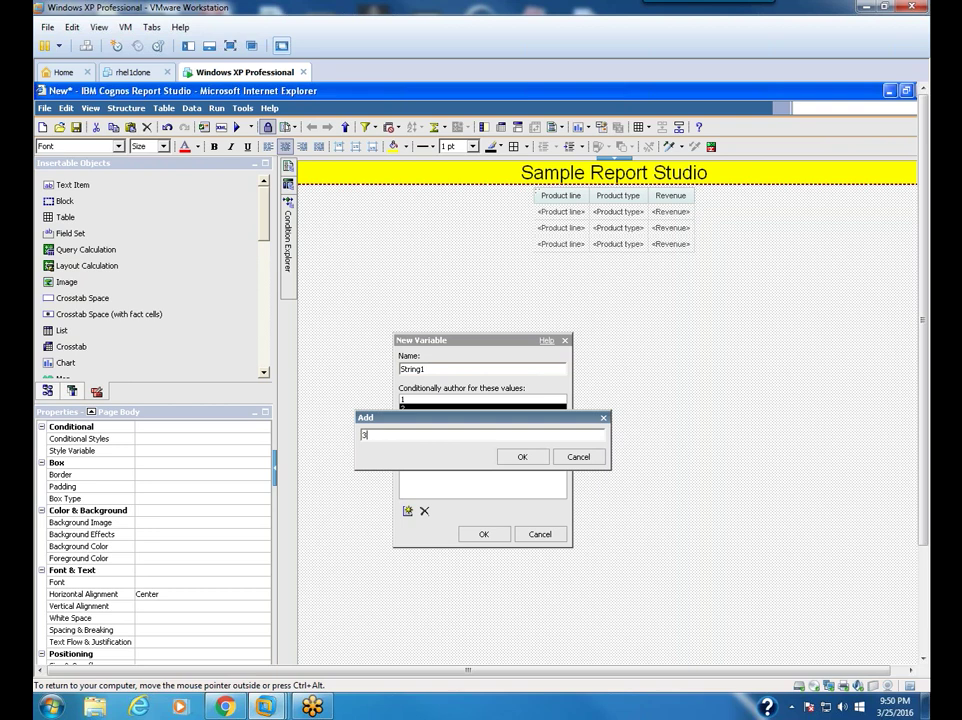
{"action": "left_click", "coordinate": [520, 457]}
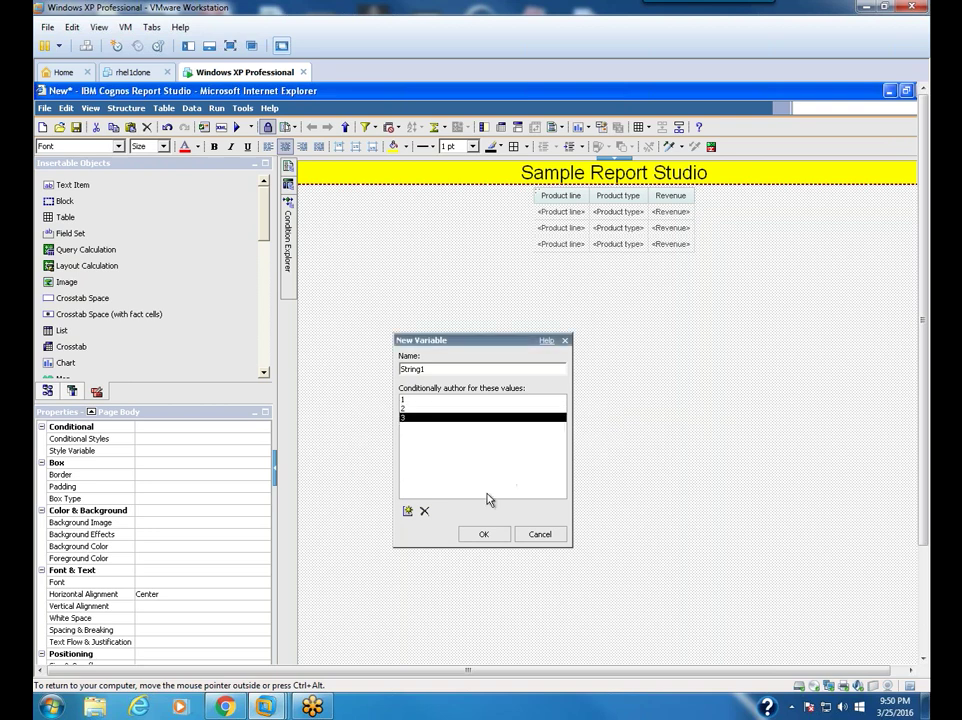
- Confirm the new string variable's values, paste the copied Product line case expression as its definition, and accept it
{"action": "left_click", "coordinate": [485, 536]}
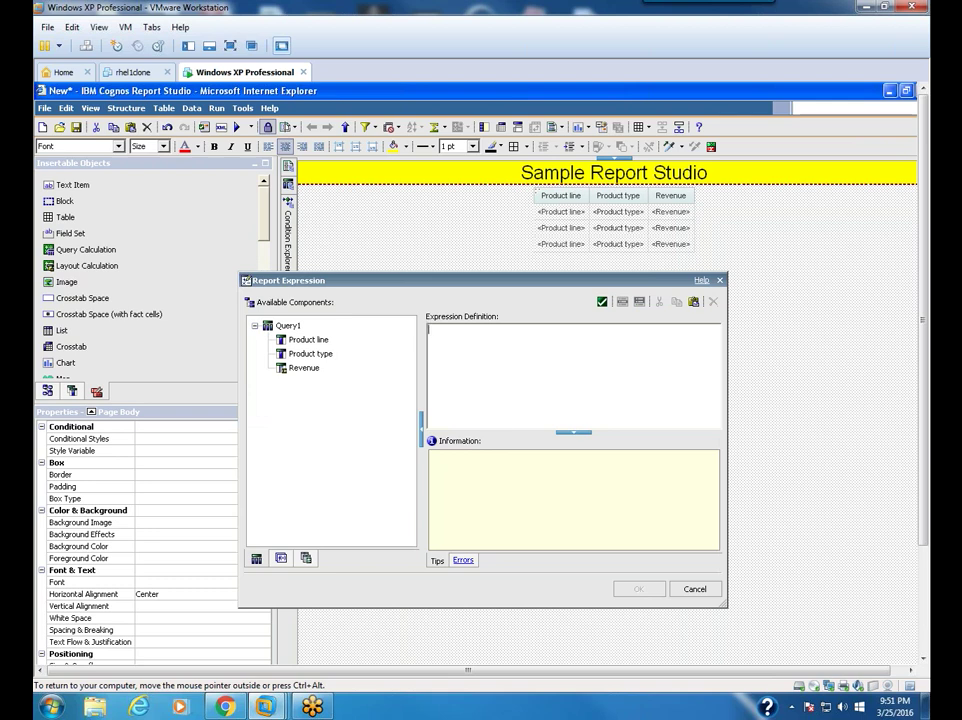
{"action": "type", "text": "(1) when ([Query1].[Product line] ='Golf Equipment')  then (2)  else  (3) end"}
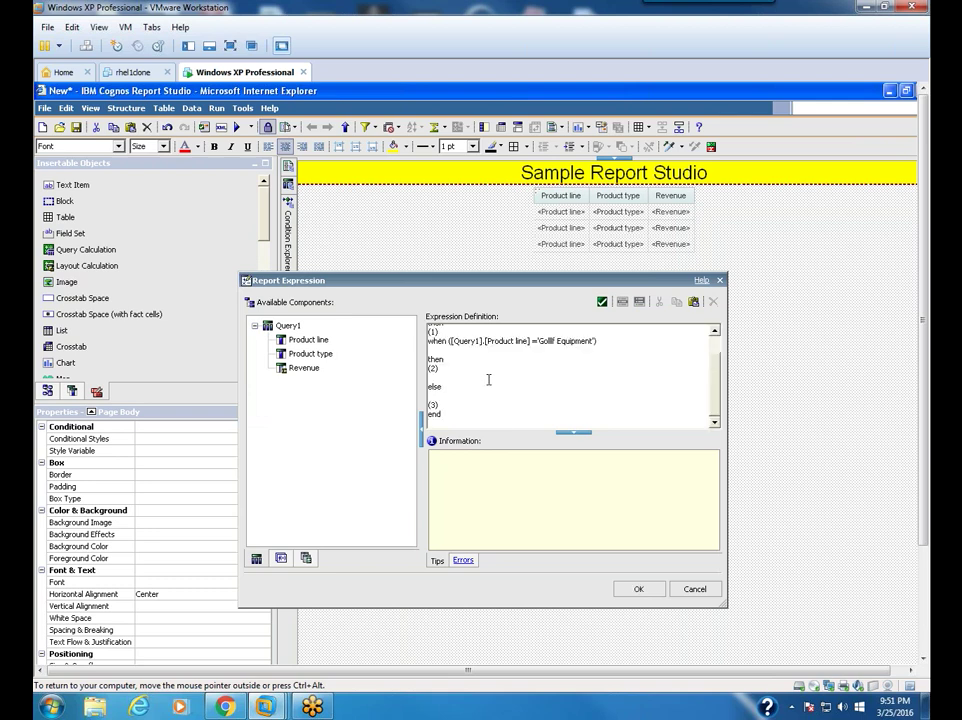
{"action": "left_click", "coordinate": [714, 331]}
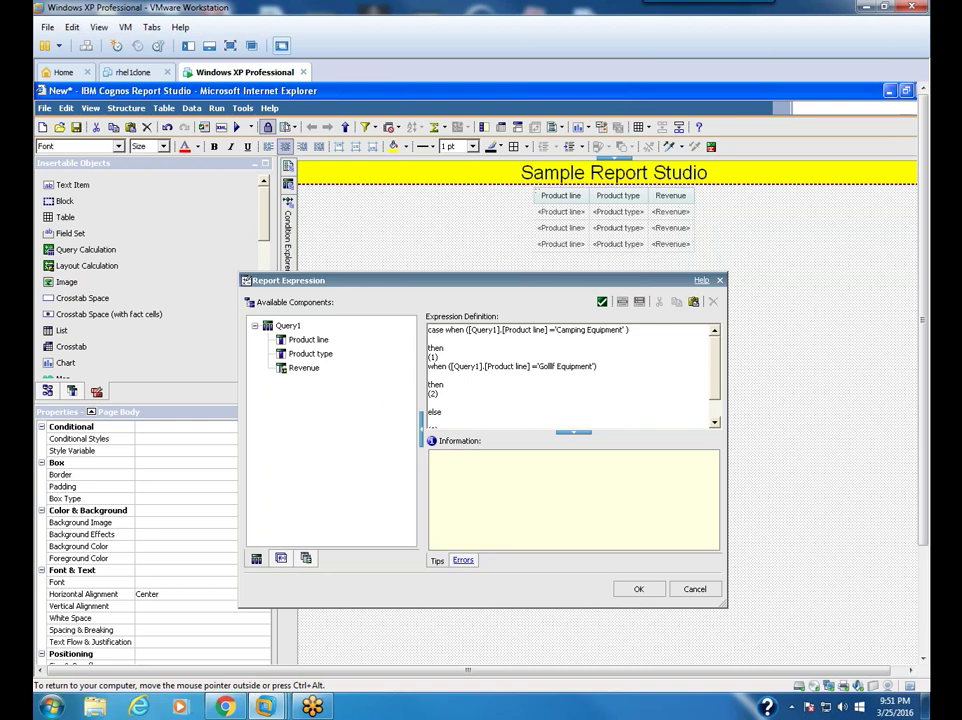
{"action": "left_click", "coordinate": [638, 588]}
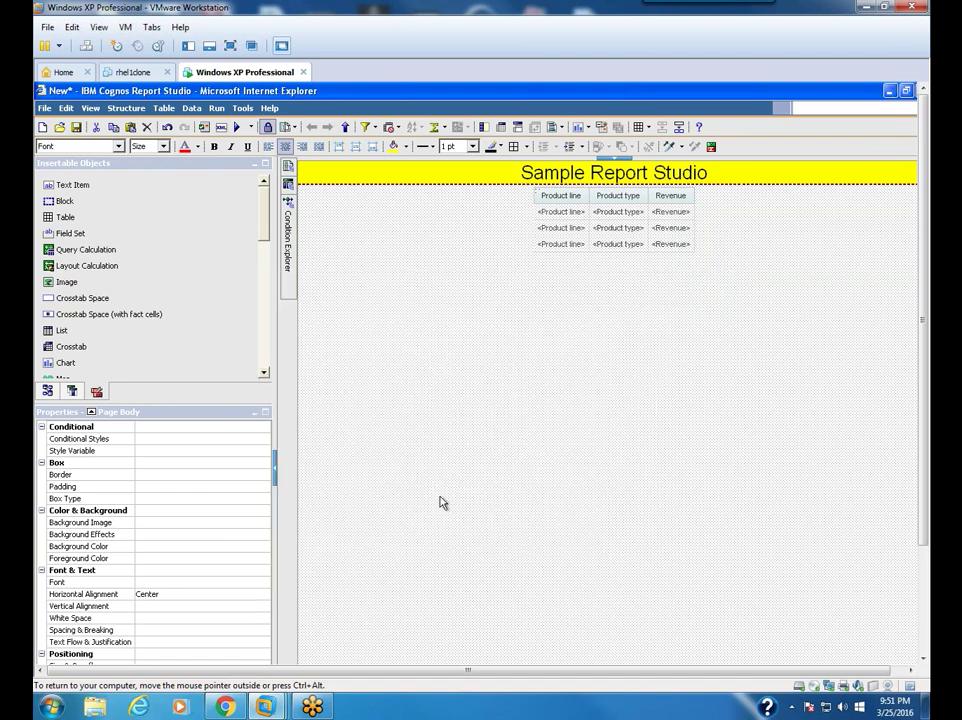
- Assign String1 as the style variable of the Product line column body, with values 1, 2 and 3 enabled
{"action": "left_click", "coordinate": [568, 243]}
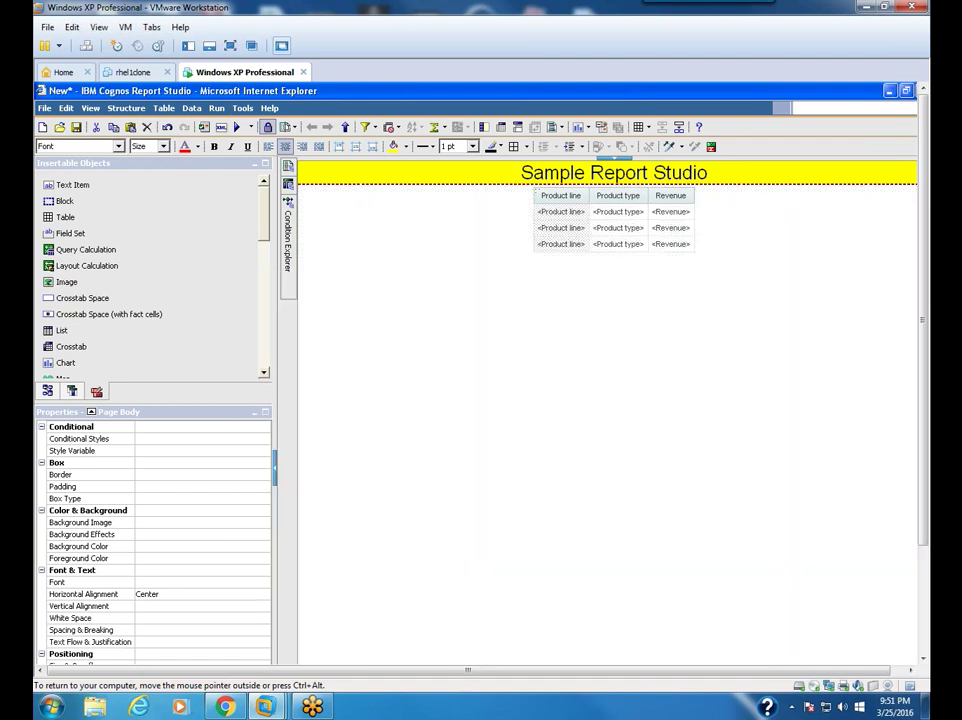
{"action": "left_click", "coordinate": [173, 451]}
{"action": "left_click", "coordinate": [251, 451]}
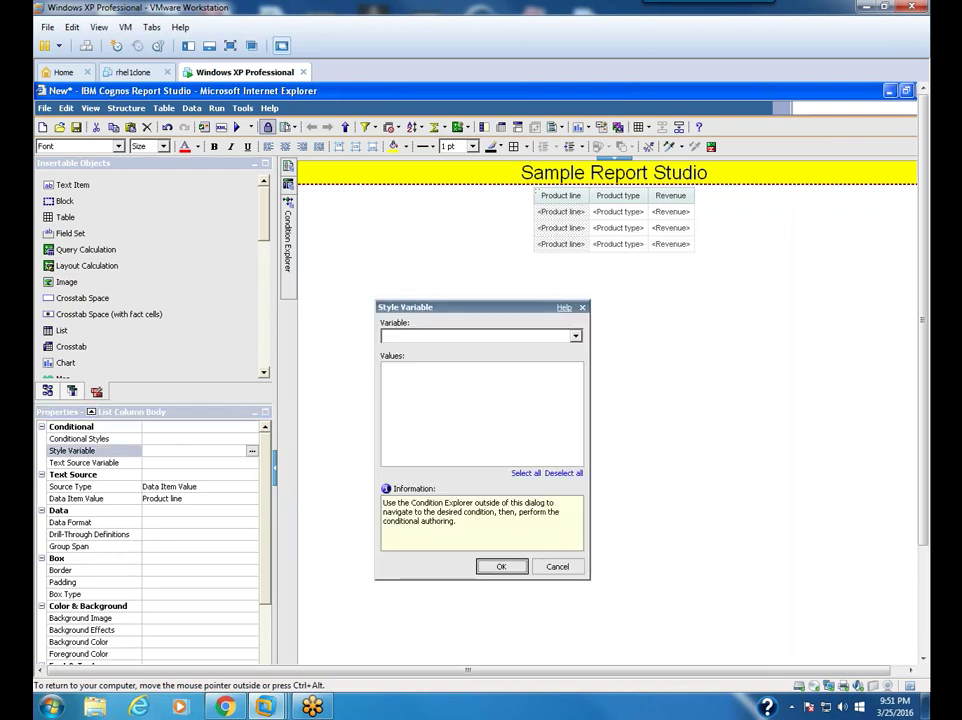
{"action": "left_click", "coordinate": [576, 336]}
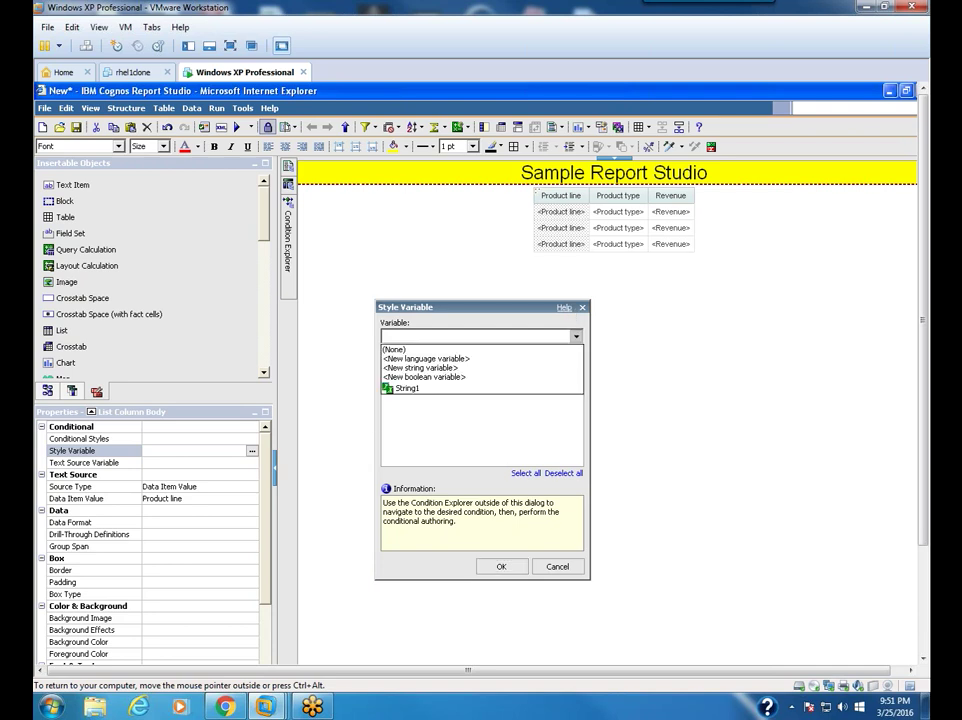
{"action": "left_click", "coordinate": [420, 388]}
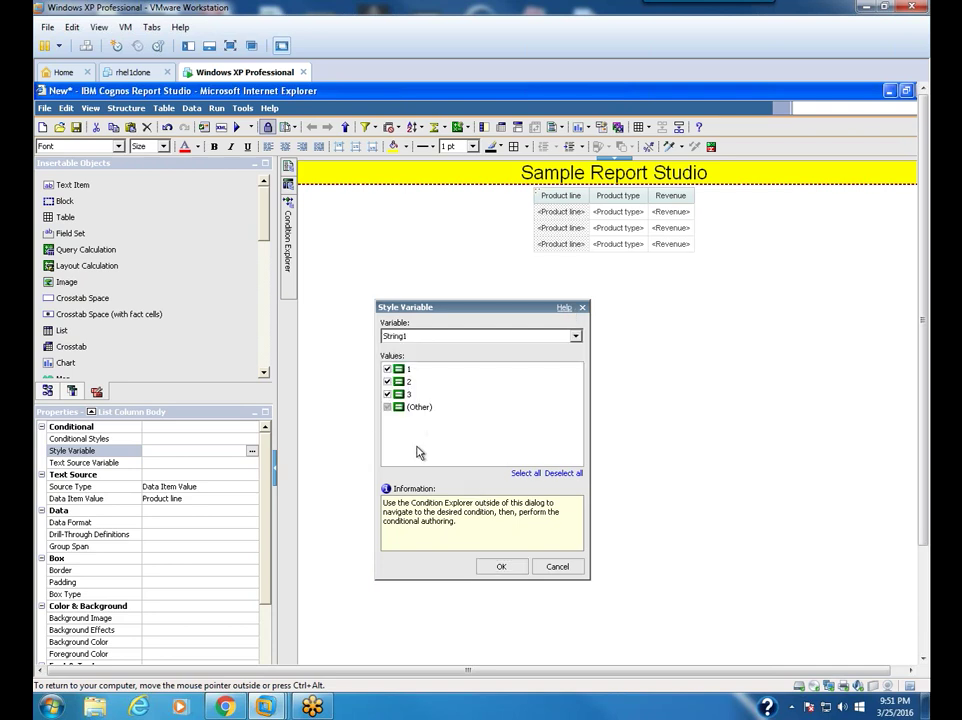
{"action": "left_click", "coordinate": [500, 566]}
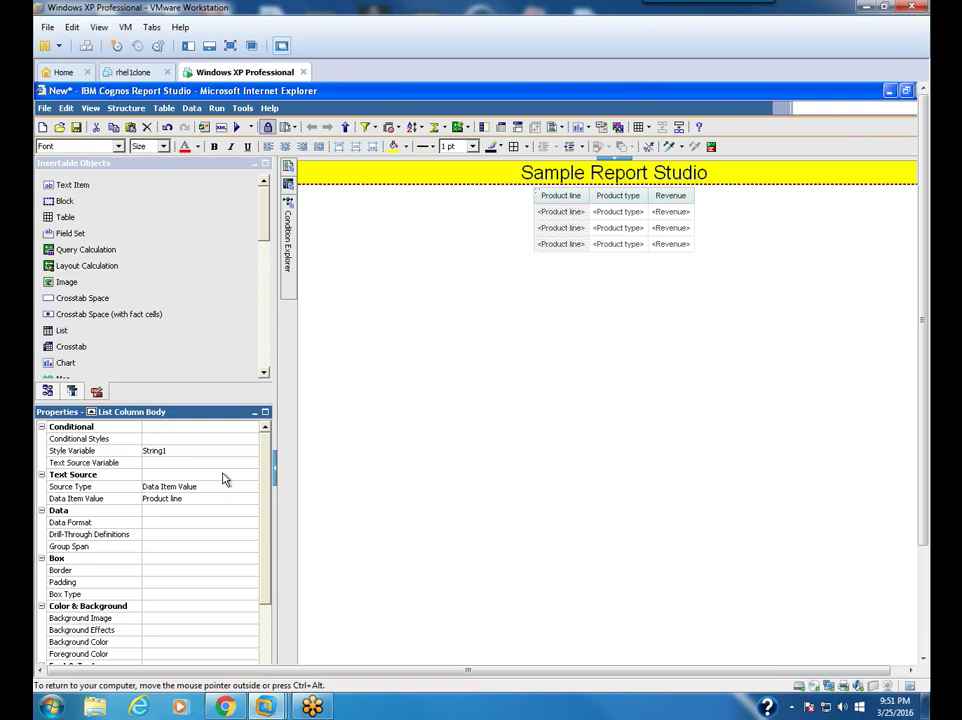
- Switch to String1's value 1 condition and set the Product line column's background color to Yellow
{"action": "mouse_move", "coordinate": [295, 266]}
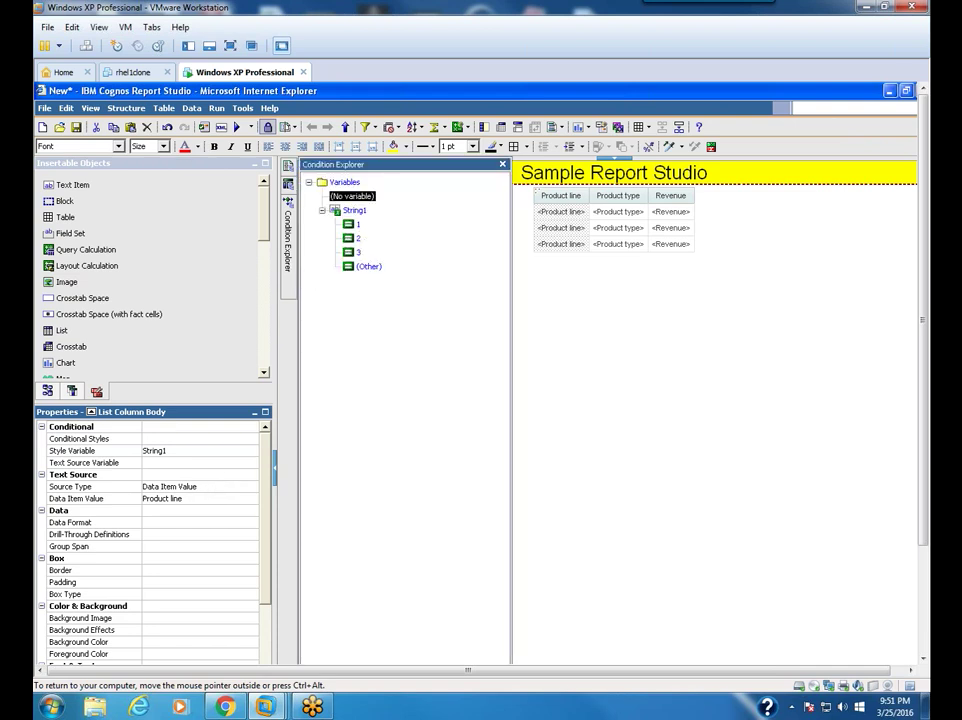
{"action": "left_click", "coordinate": [358, 225]}
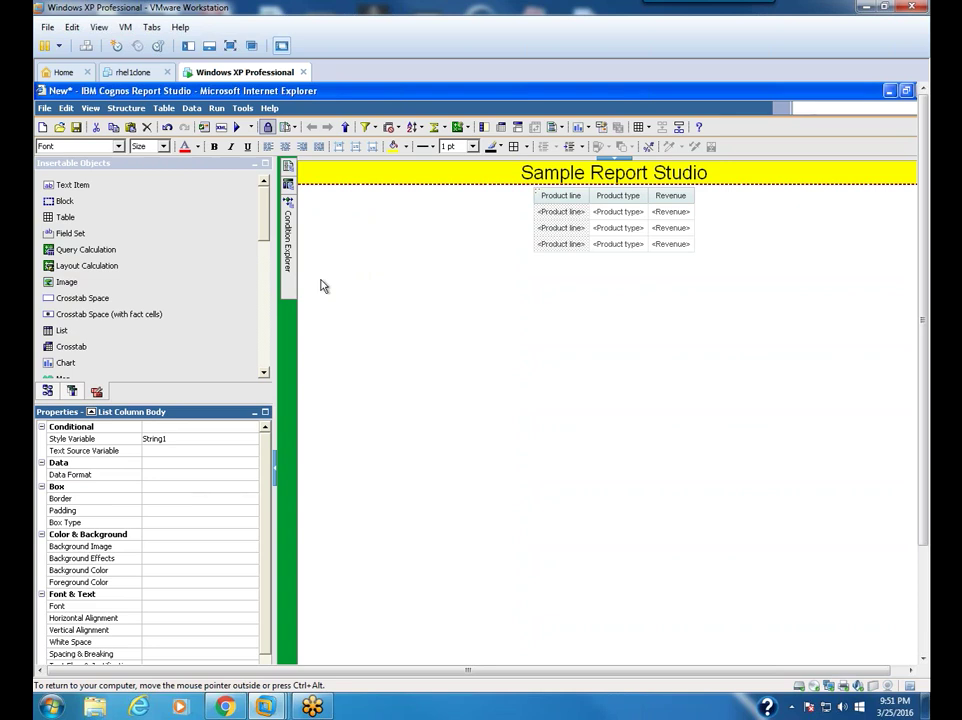
{"action": "left_click", "coordinate": [141, 572]}
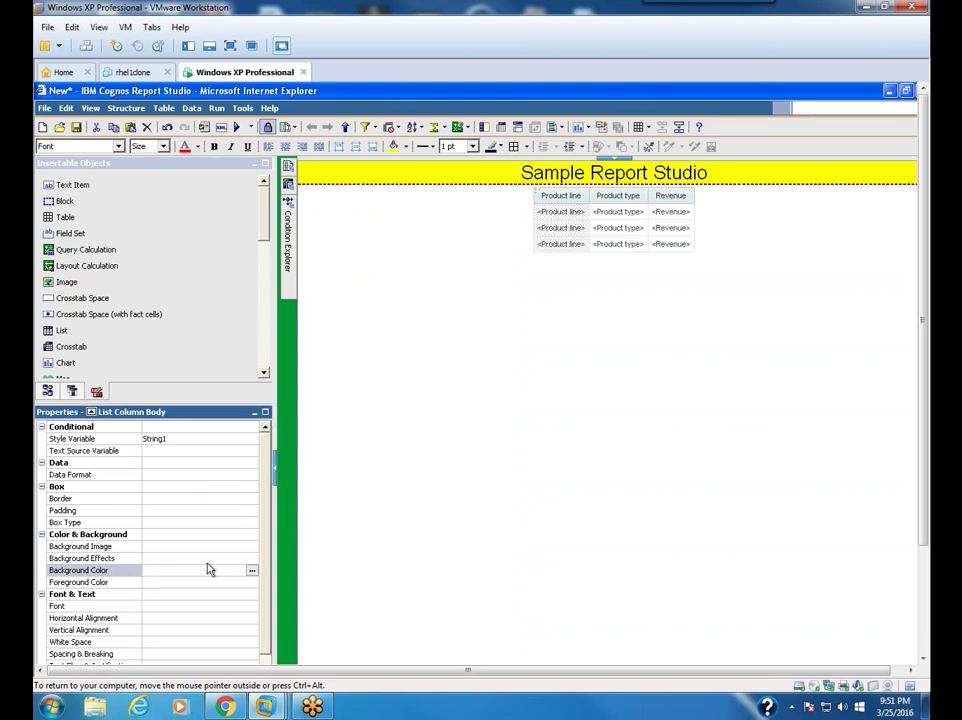
{"action": "left_click", "coordinate": [252, 571]}
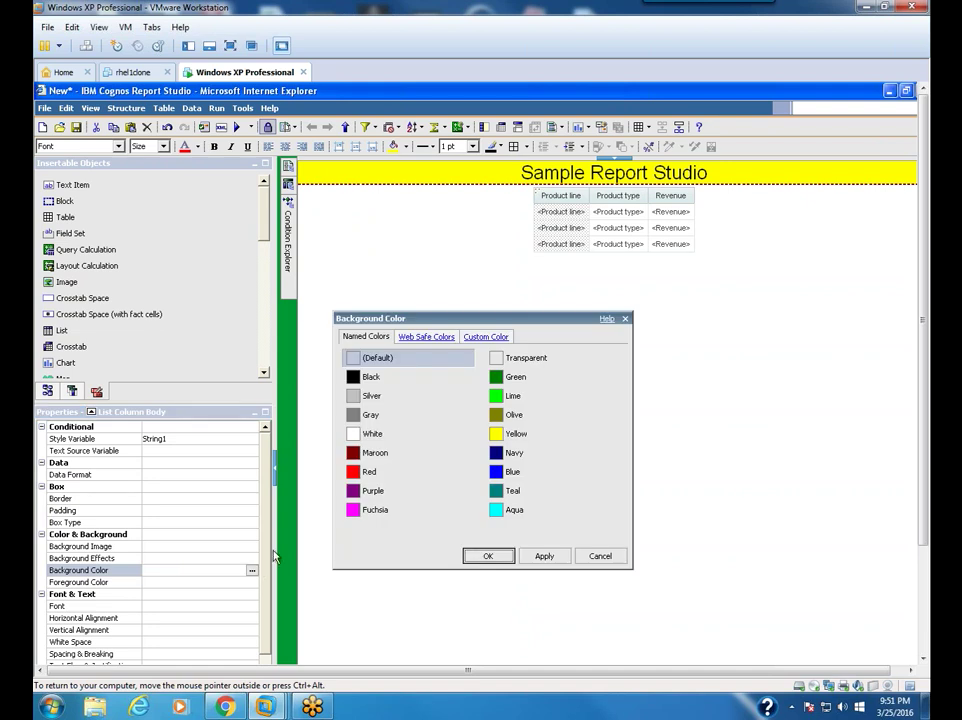
{"action": "left_click", "coordinate": [515, 433]}
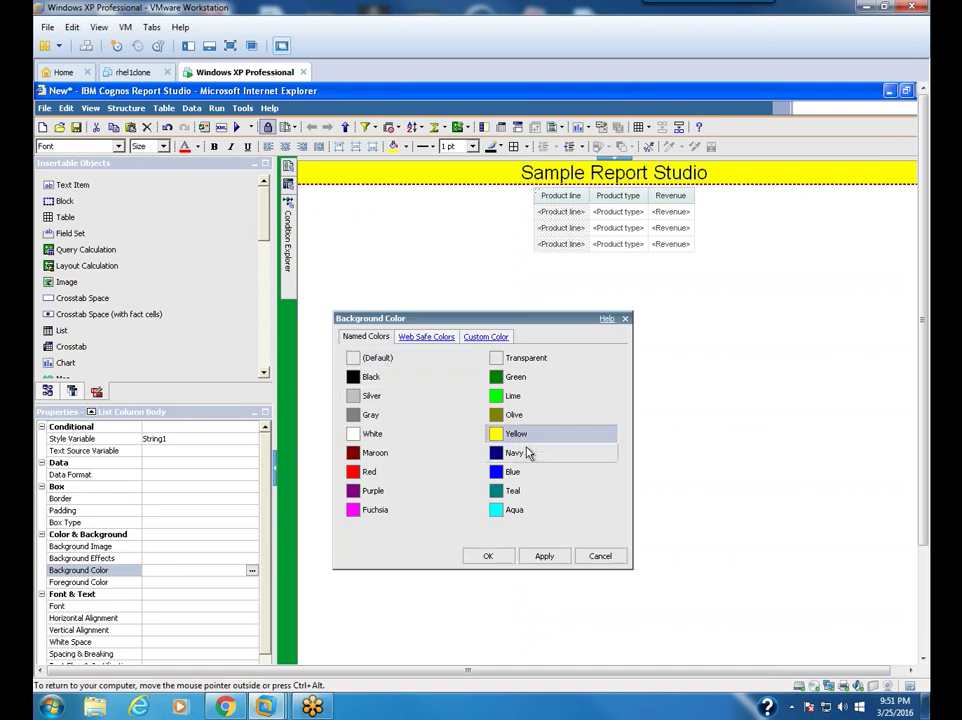
{"action": "left_click", "coordinate": [488, 556]}
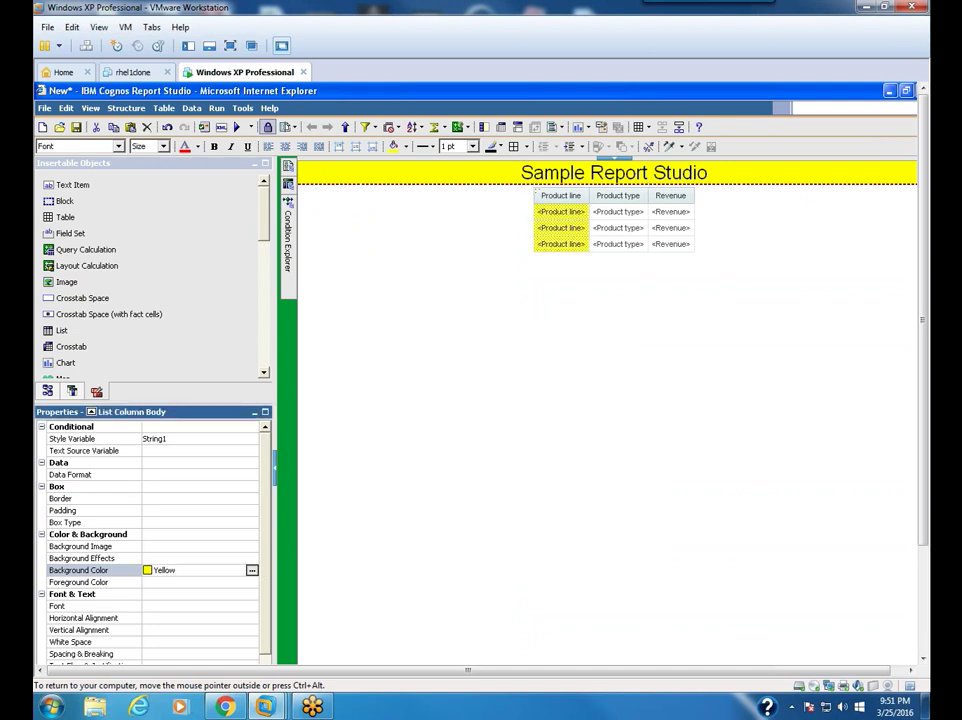
- Give the Product line column a 1 pt solid Maroon border on all sides for value 1
{"action": "left_click", "coordinate": [168, 498]}
{"action": "left_click", "coordinate": [252, 498]}
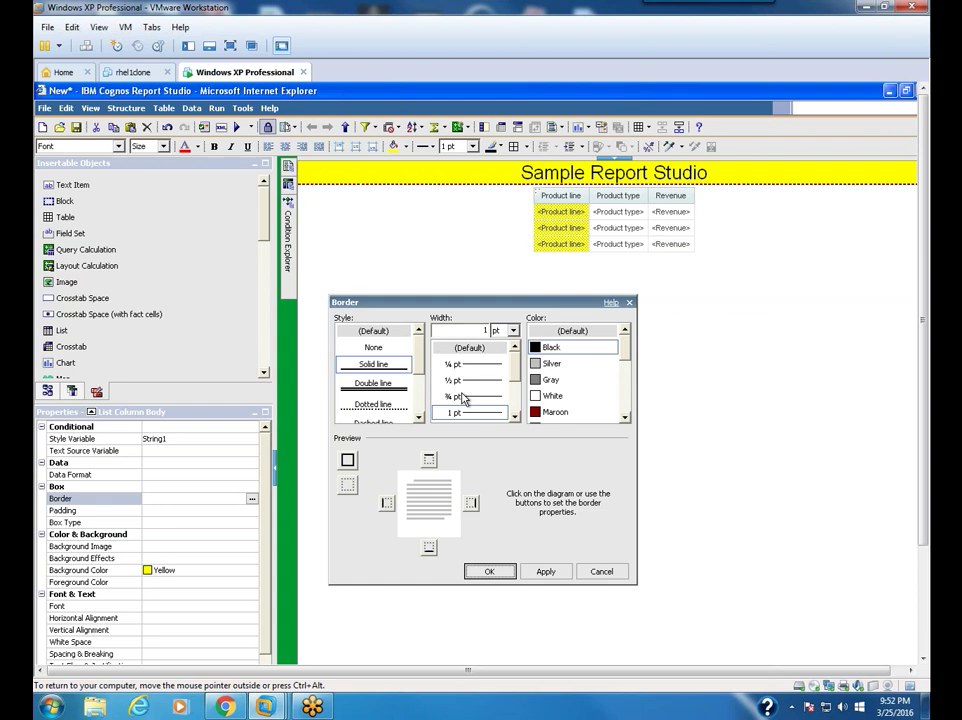
{"action": "left_click", "coordinate": [555, 412]}
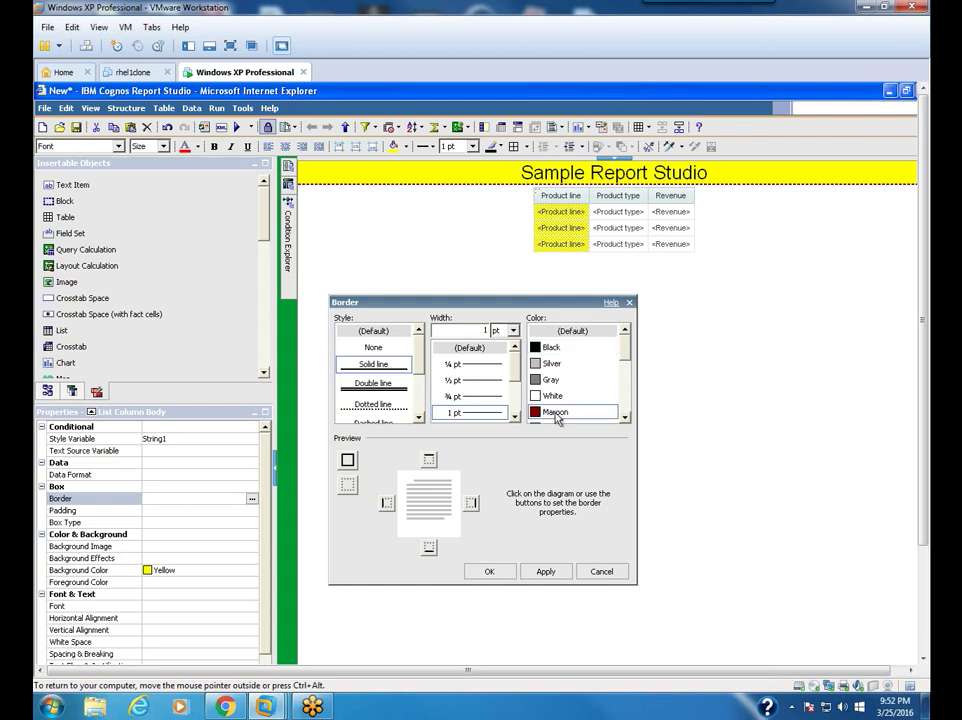
{"action": "left_click", "coordinate": [347, 460]}
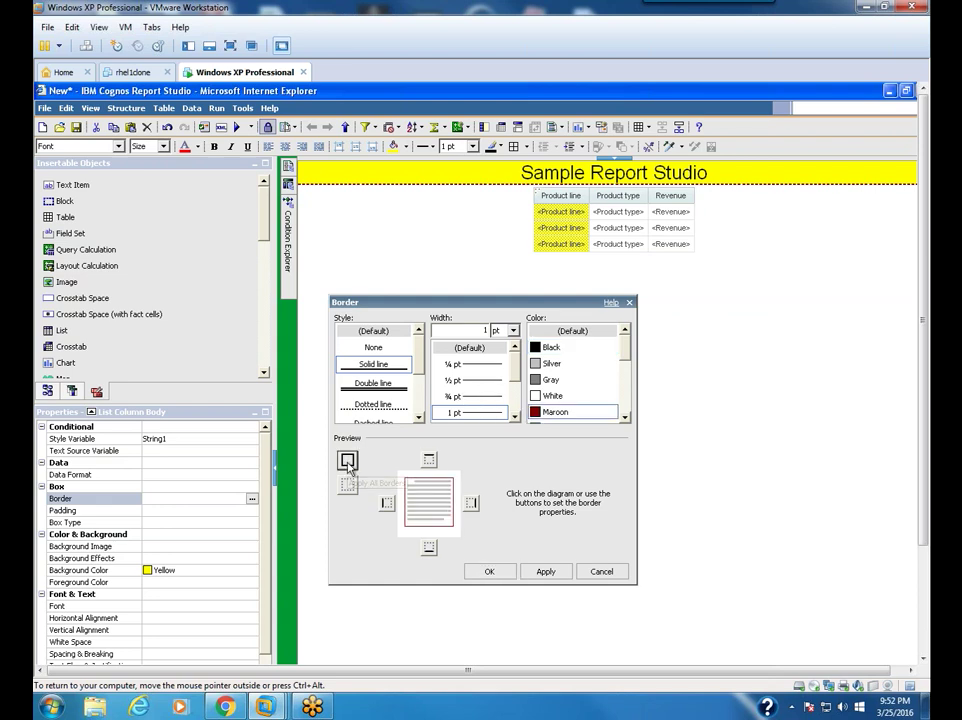
{"action": "left_click", "coordinate": [489, 571]}
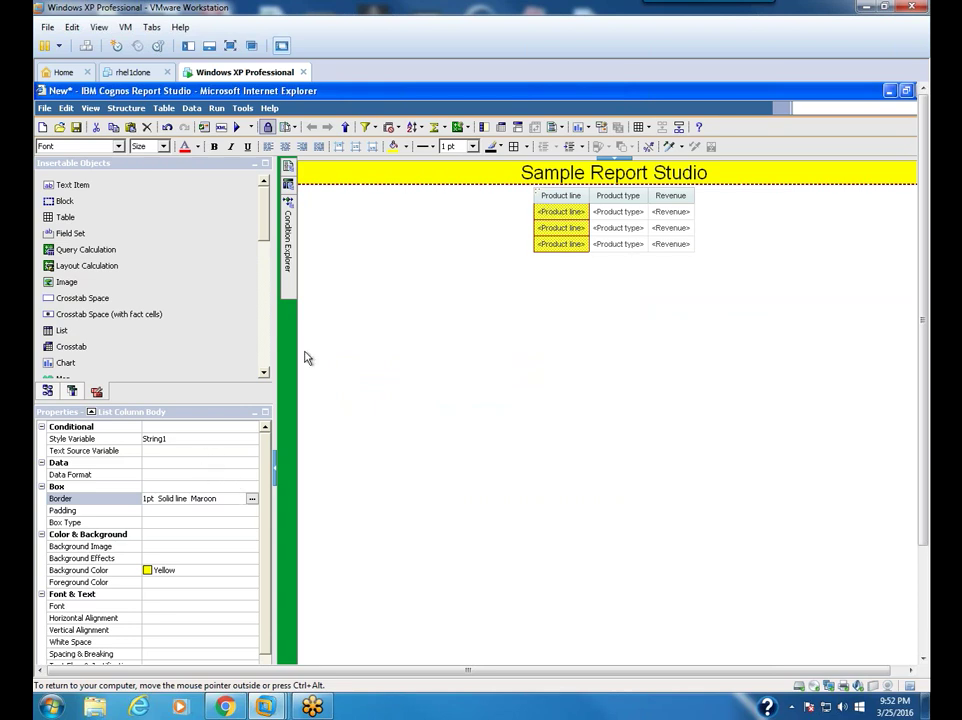
- Switch to String1's value 2 condition and set the Product line column's background color to Aqua
{"action": "mouse_move", "coordinate": [288, 250]}
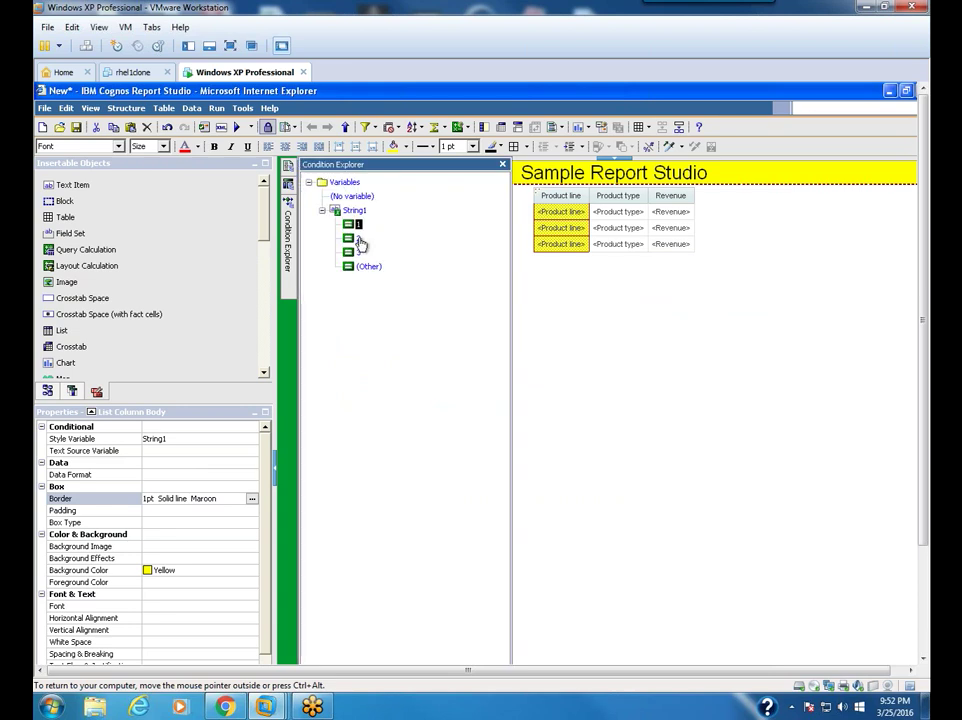
{"action": "left_click", "coordinate": [358, 240]}
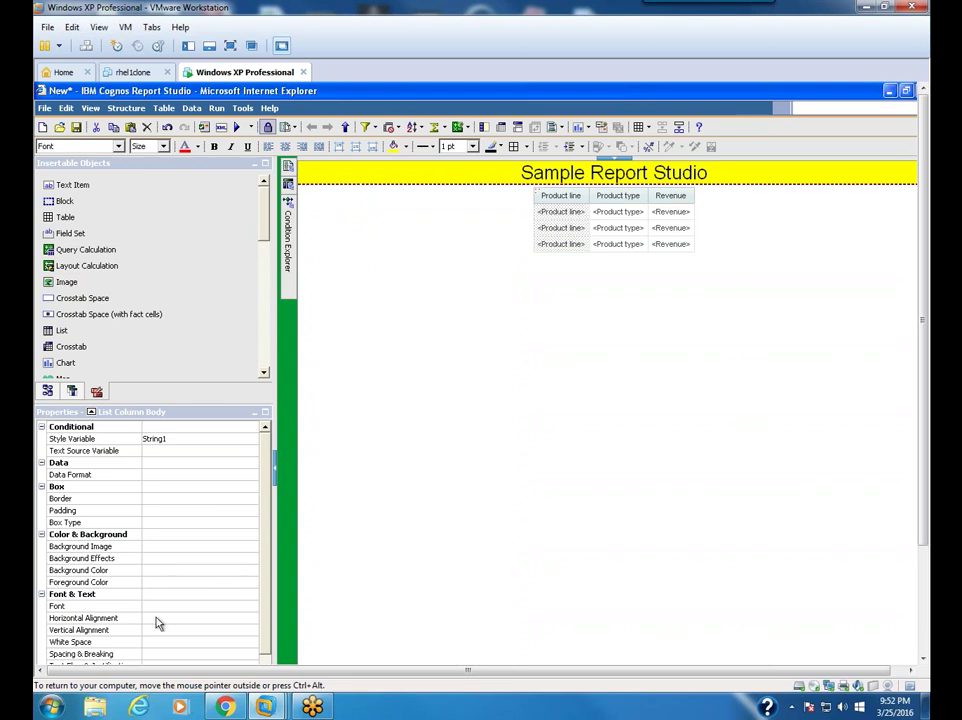
{"action": "left_click", "coordinate": [160, 571]}
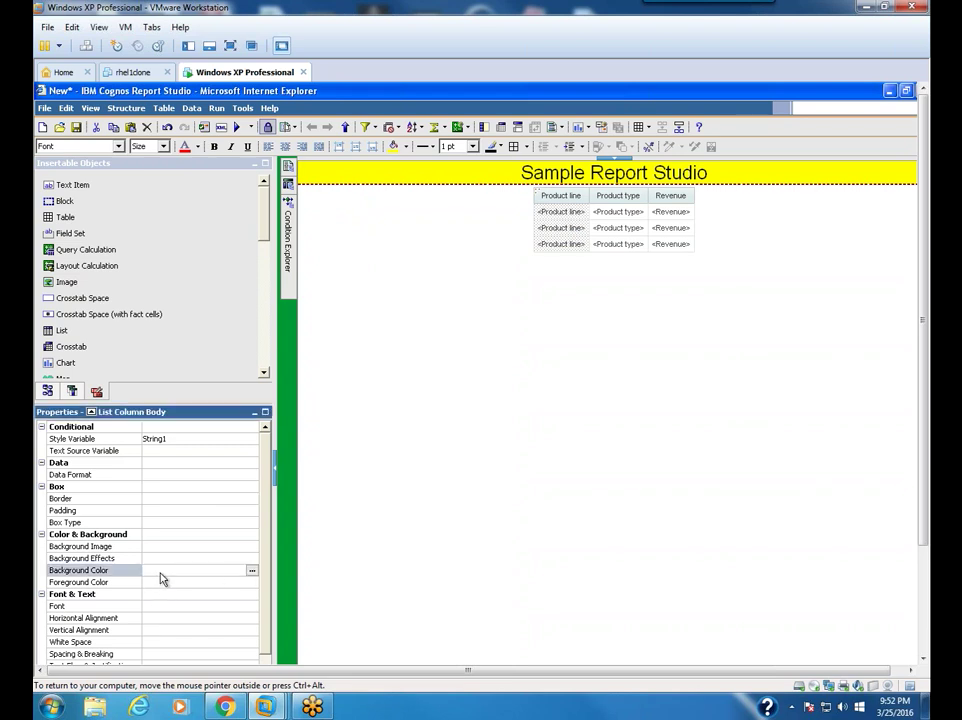
{"action": "left_click", "coordinate": [251, 570]}
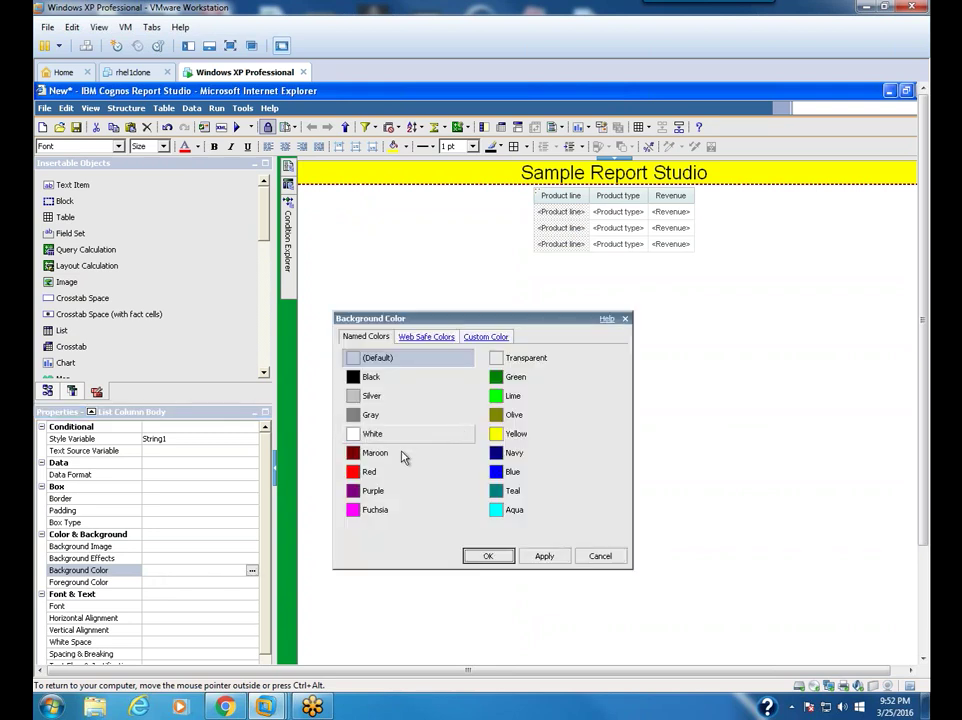
{"action": "left_click", "coordinate": [520, 513]}
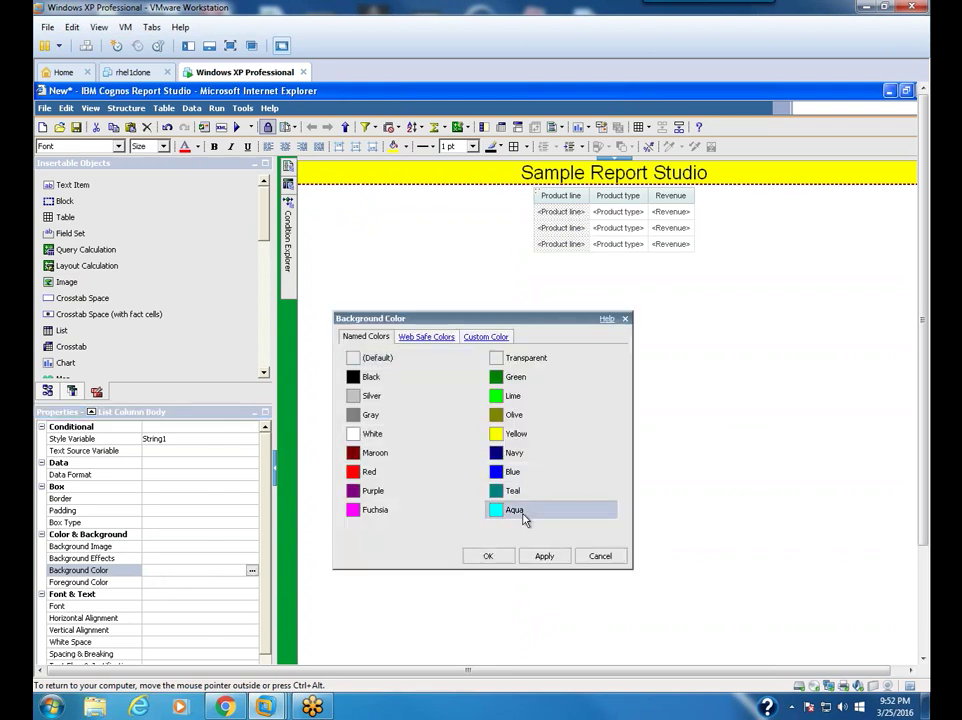
{"action": "left_click", "coordinate": [544, 556]}
{"action": "left_click", "coordinate": [488, 556]}
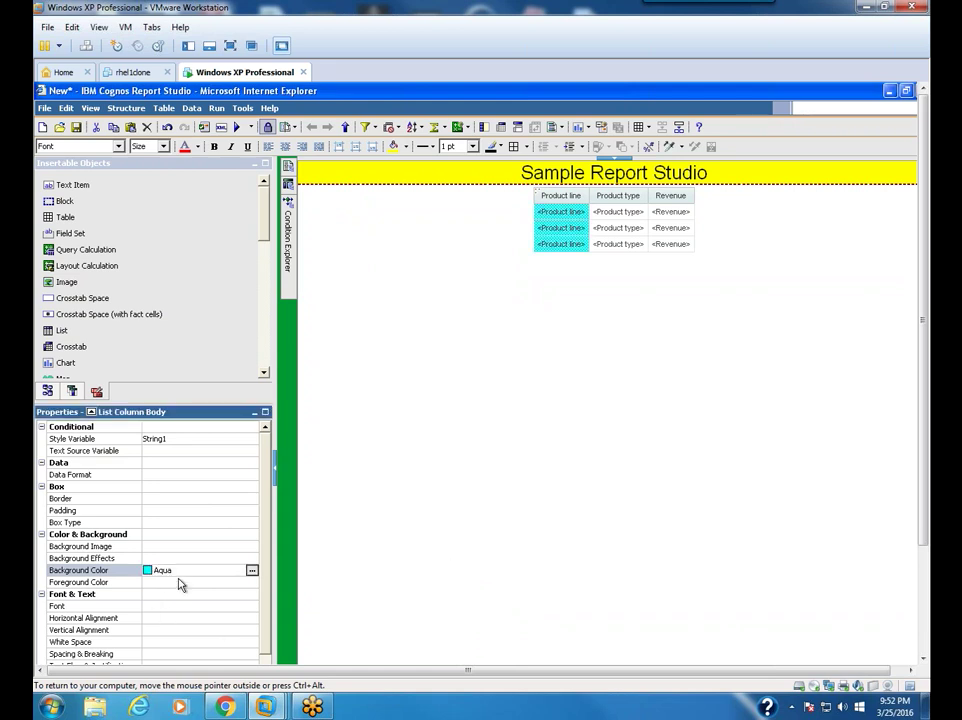
- Set the Product line column's foreground color to Black for value 2
{"action": "left_click", "coordinate": [255, 585]}
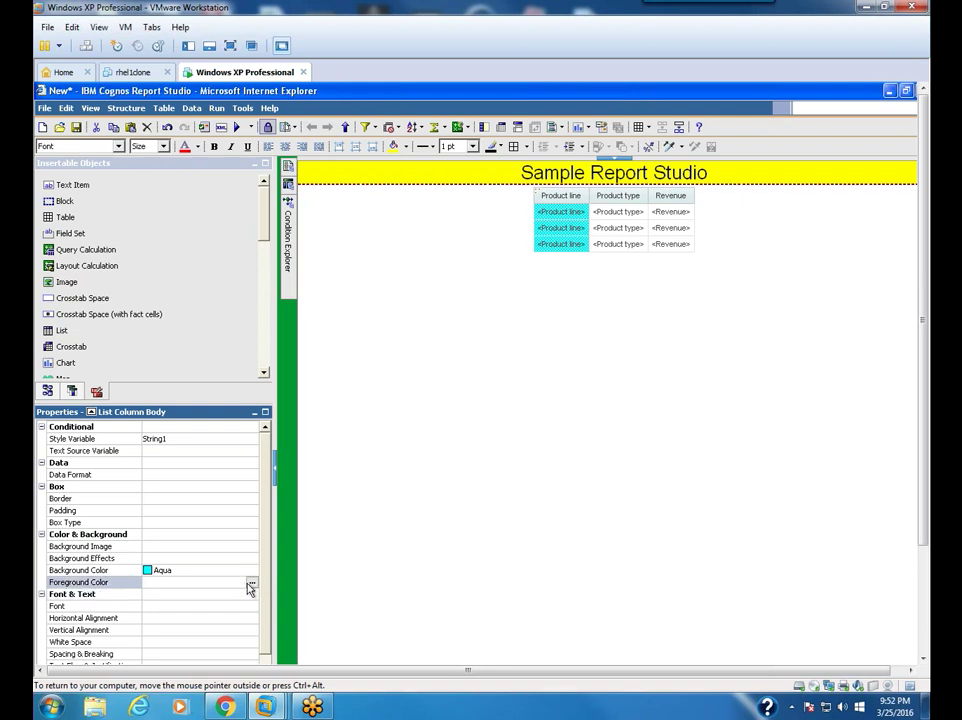
{"action": "left_click", "coordinate": [251, 584]}
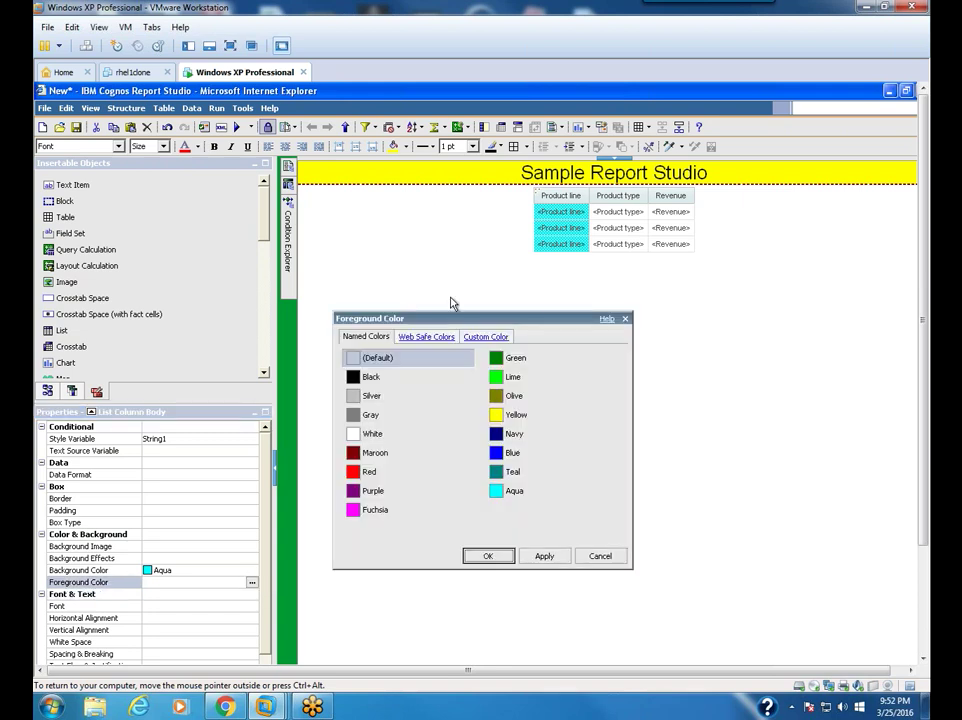
{"action": "left_click", "coordinate": [376, 384]}
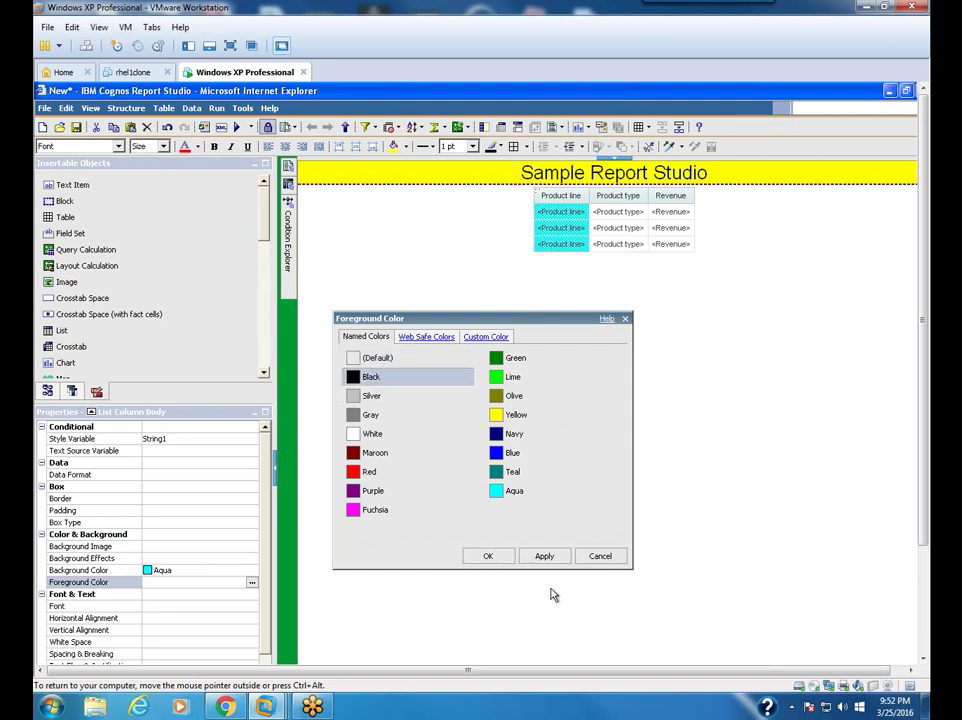
{"action": "left_click", "coordinate": [545, 558]}
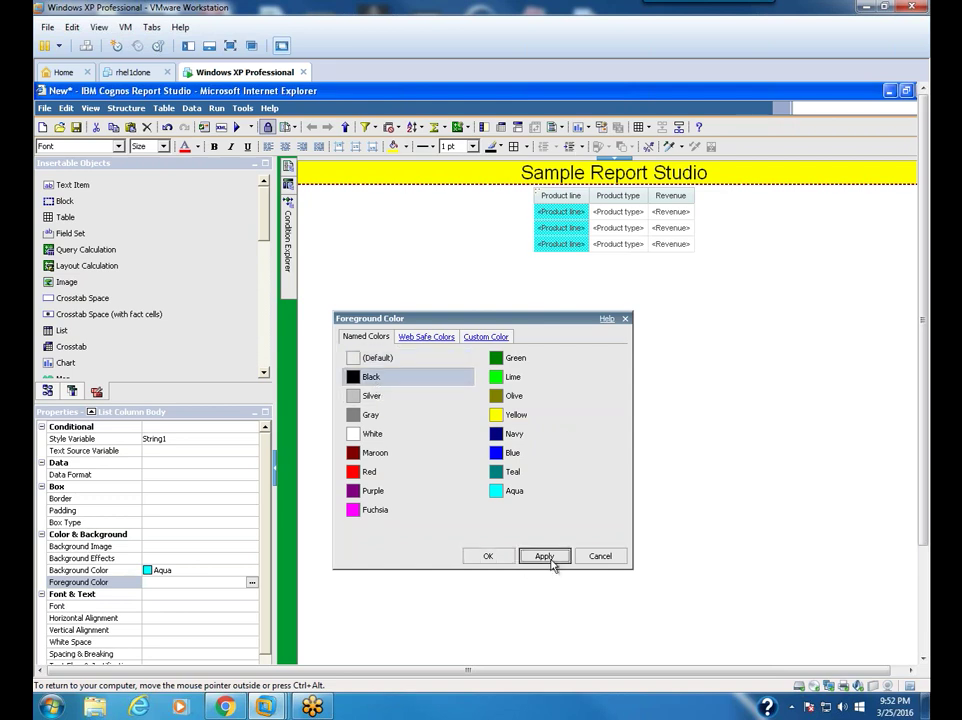
{"action": "left_click", "coordinate": [490, 557]}
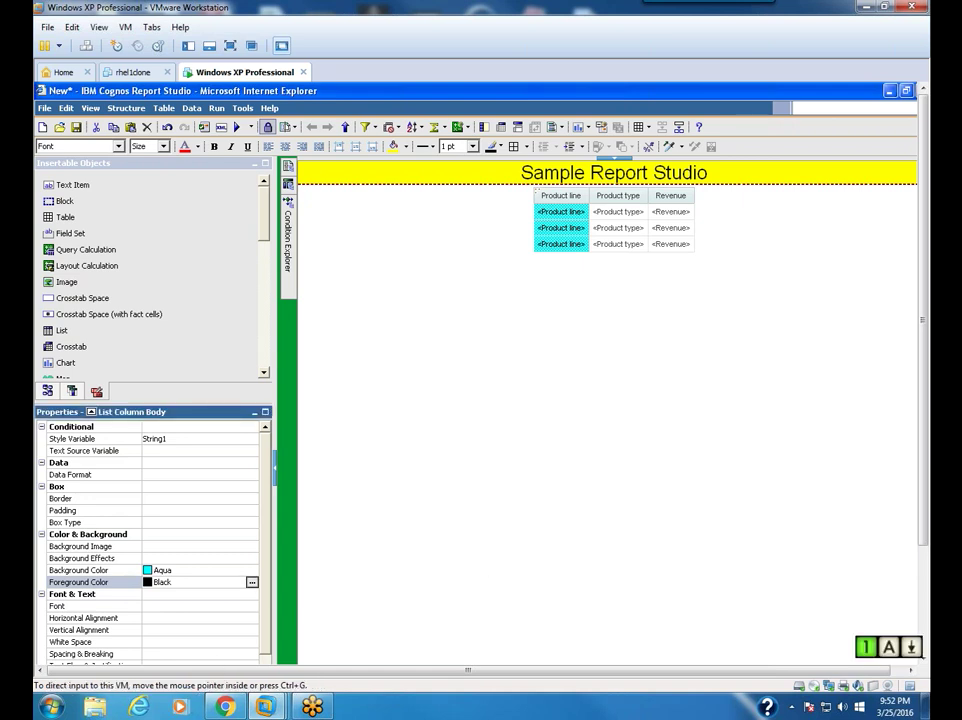
{"action": "left_click", "coordinate": [175, 619]}
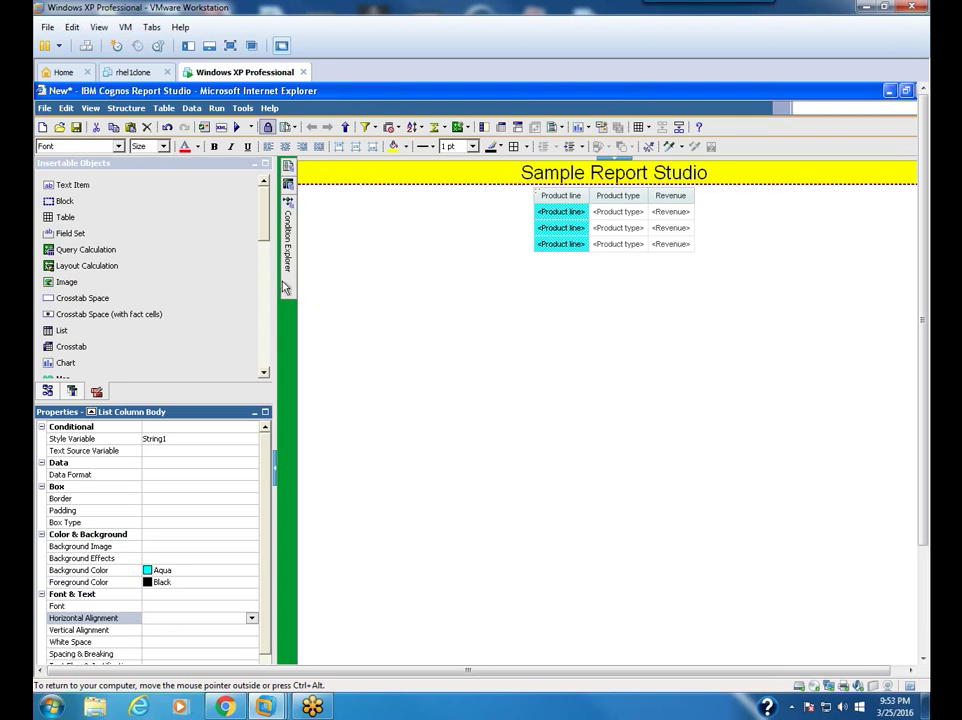
- Switch to String1's value 3 condition and set the Product line column's background color to Purple
{"action": "mouse_move", "coordinate": [288, 250]}
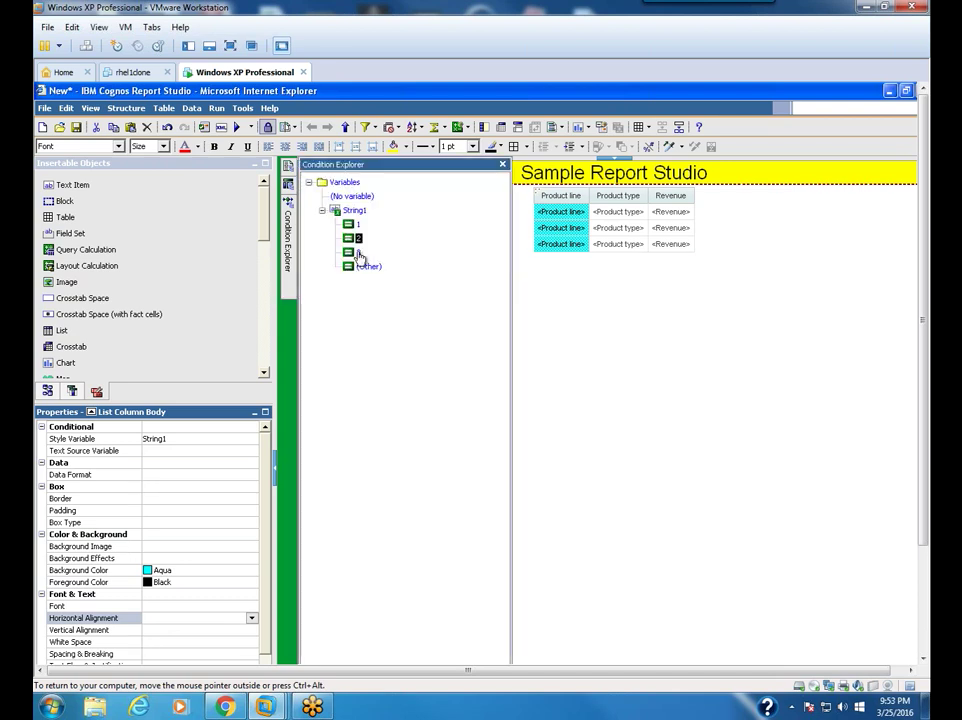
{"action": "left_click", "coordinate": [358, 253]}
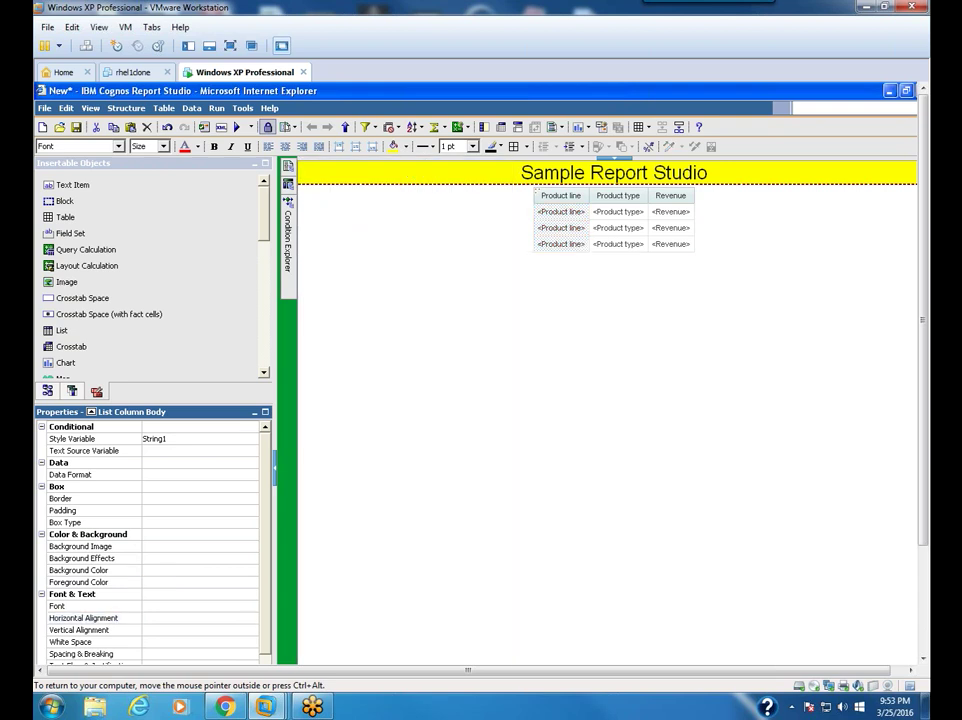
{"action": "left_click", "coordinate": [168, 573]}
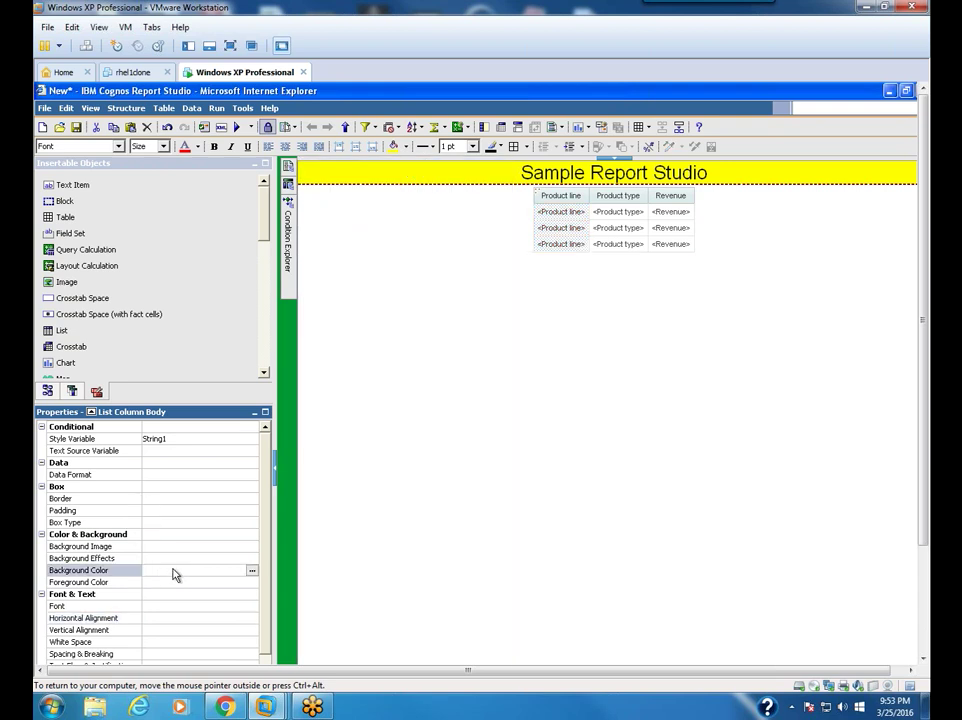
{"action": "left_click", "coordinate": [251, 571]}
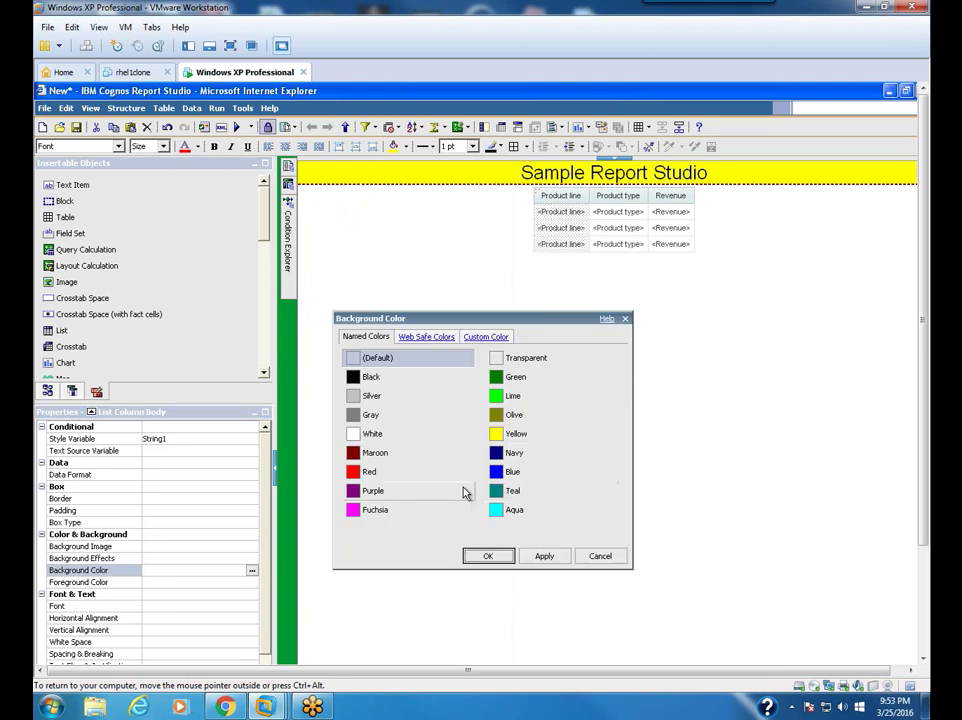
{"action": "left_click", "coordinate": [379, 491]}
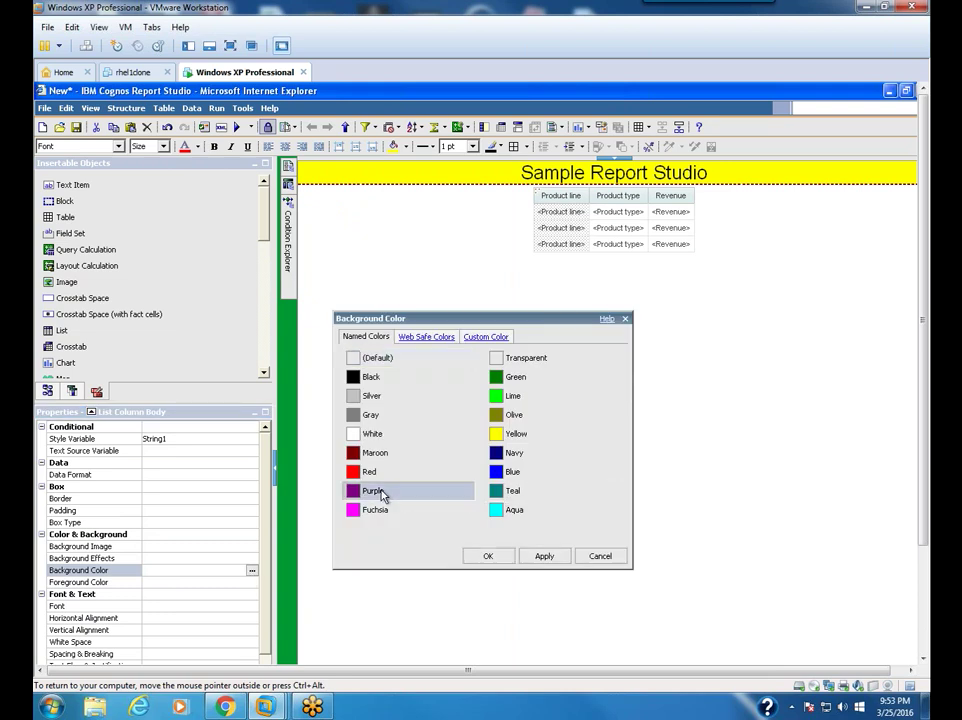
{"action": "left_click", "coordinate": [485, 557]}
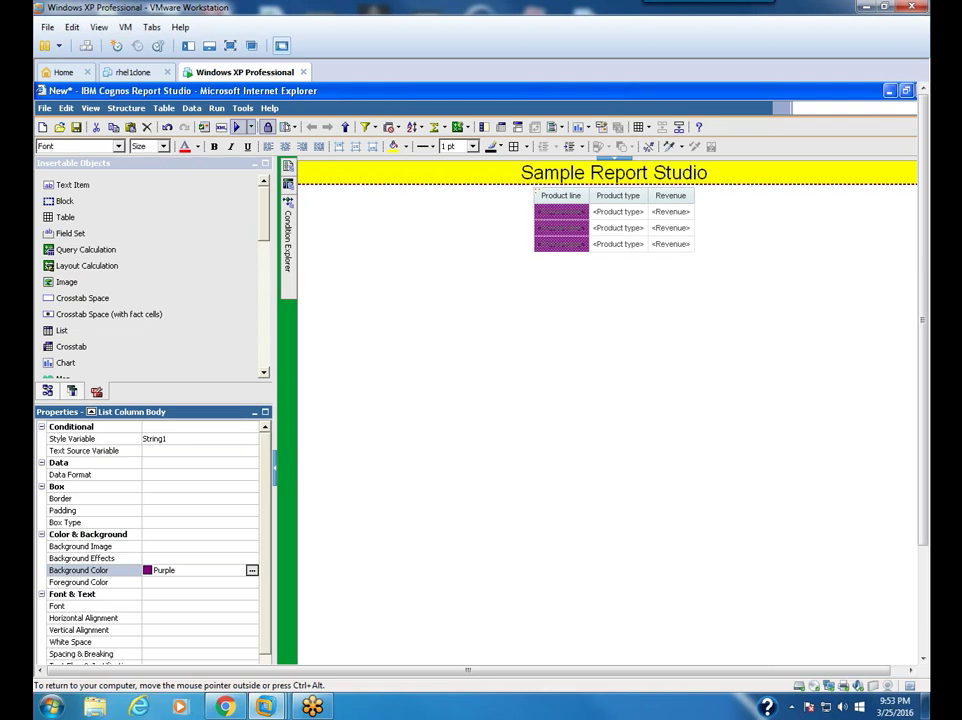
- Run the report, examine the Product line coloring and cell text on both pages, and close the viewer
{"action": "left_click", "coordinate": [236, 127]}
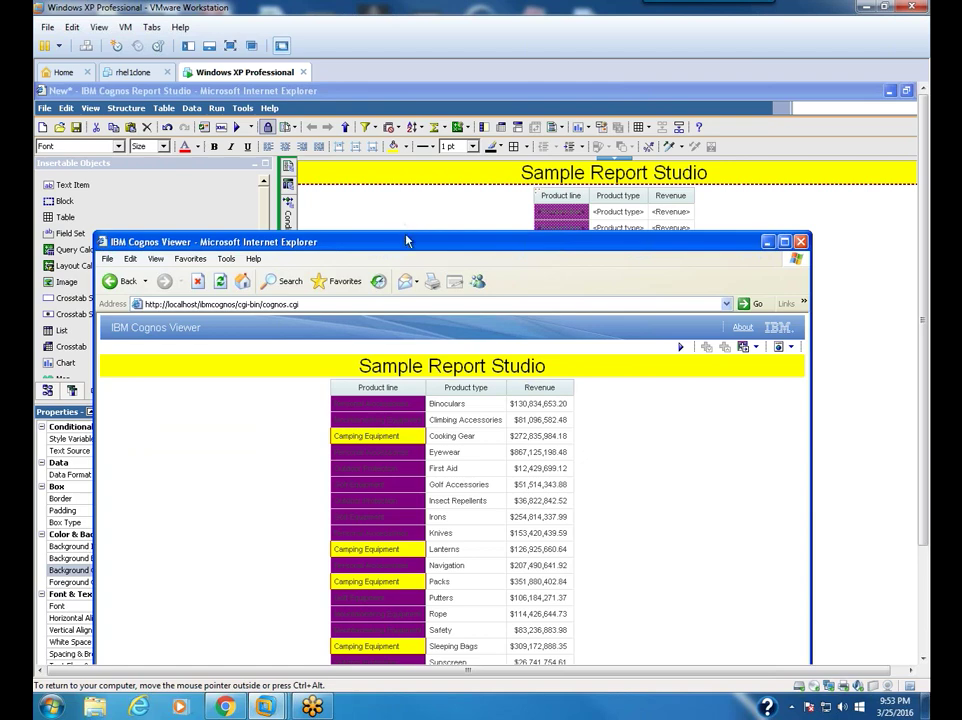
{"action": "double_click", "coordinate": [408, 242]}
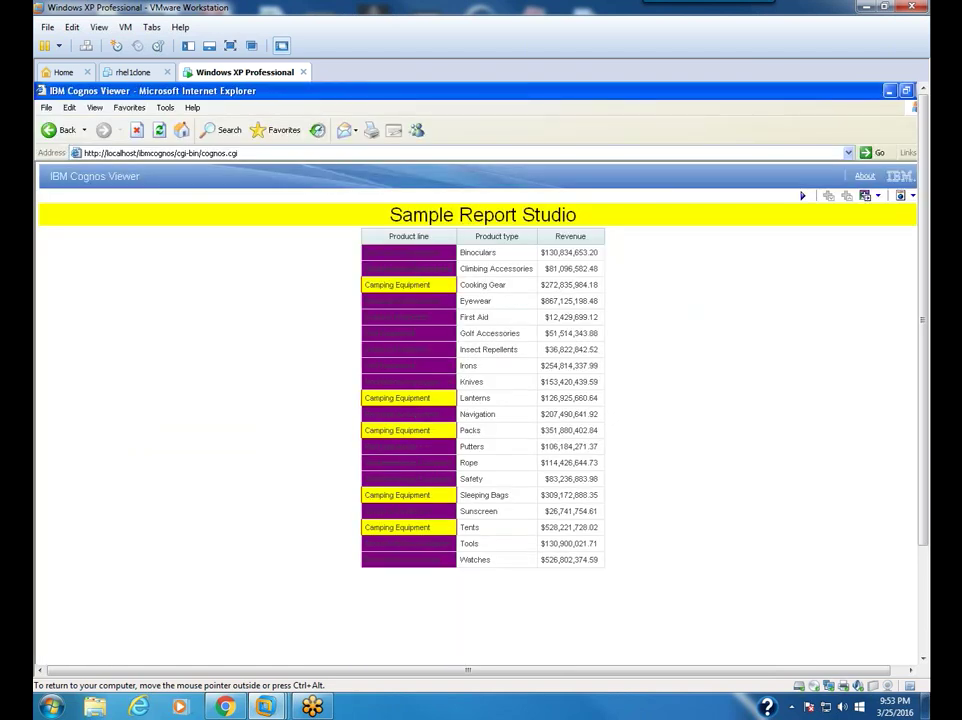
{"action": "key", "text": "ctrl+alt"}
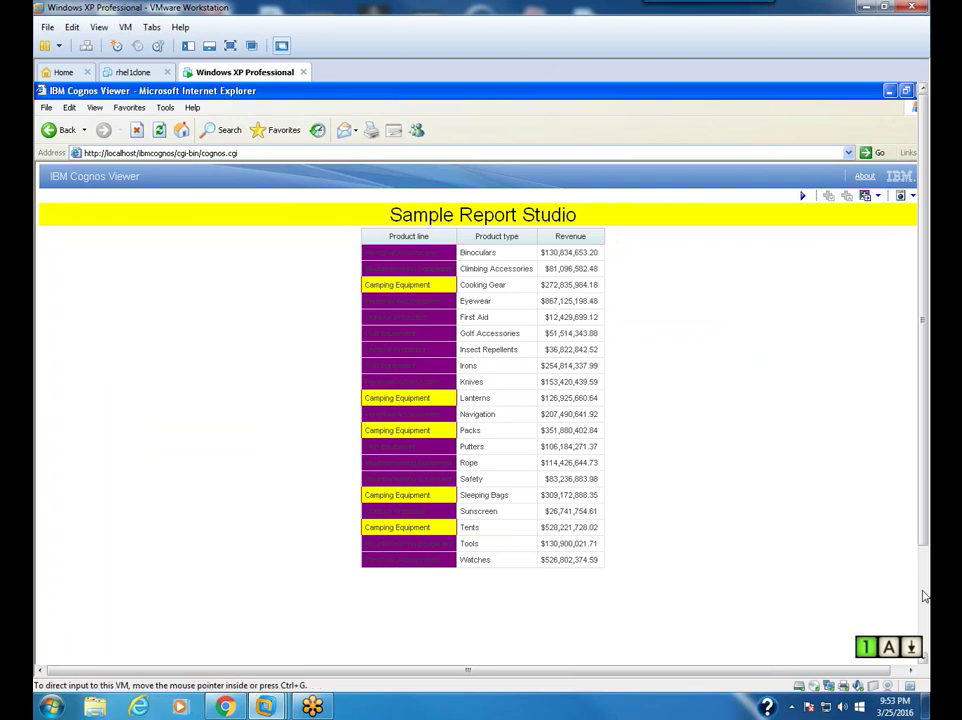
{"action": "scroll", "coordinate": [925, 596], "scroll_direction": "down", "scroll_amount": 3}
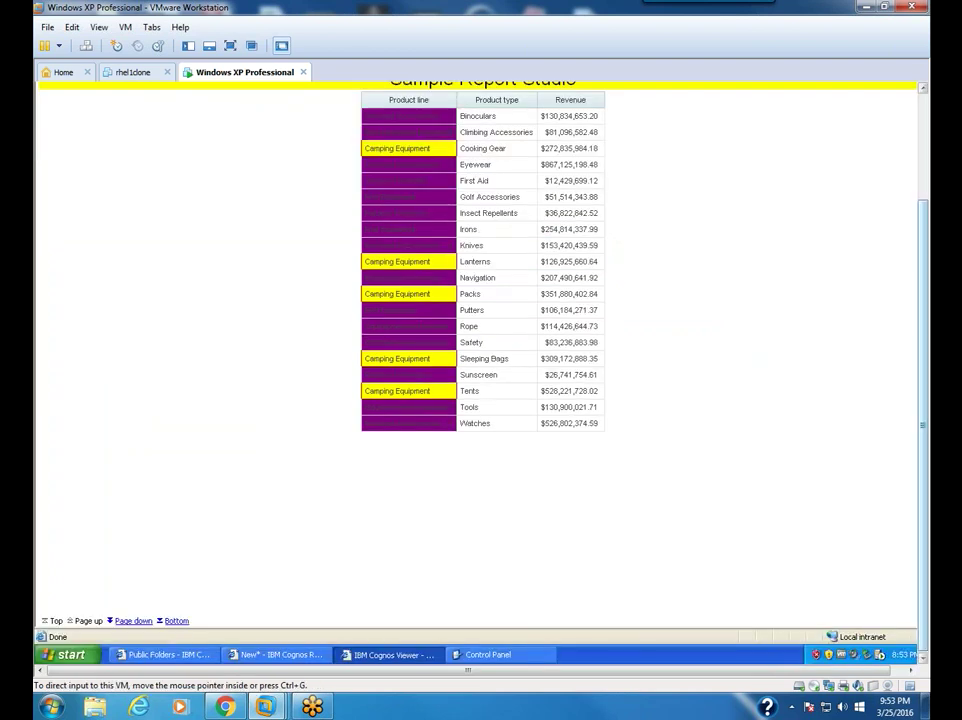
{"action": "mouse_move", "coordinate": [180, 636]}
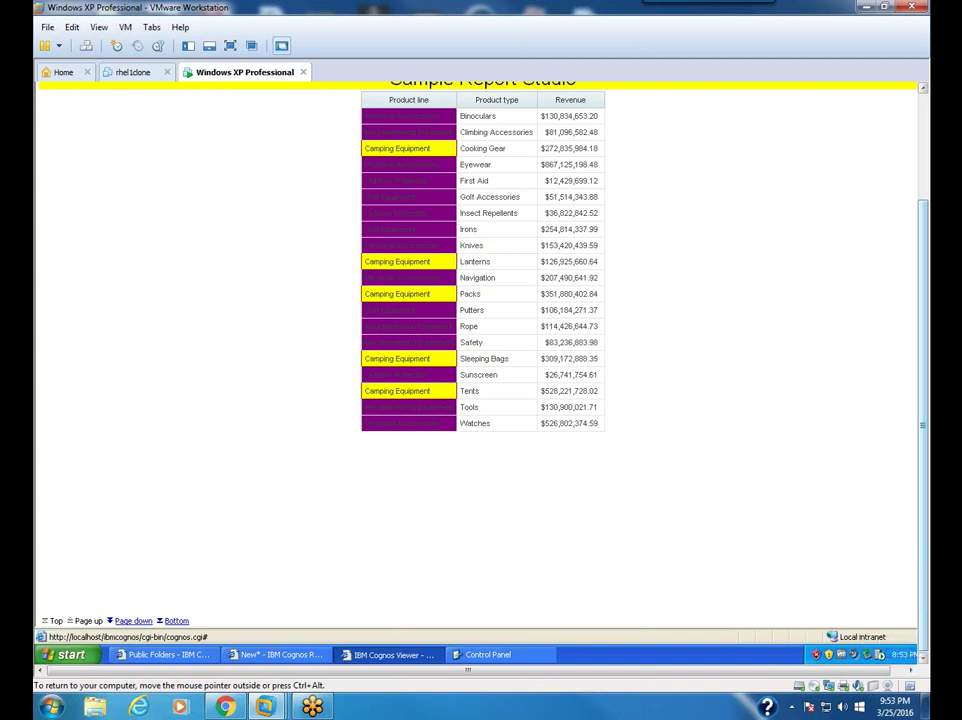
{"action": "left_click", "coordinate": [133, 621]}
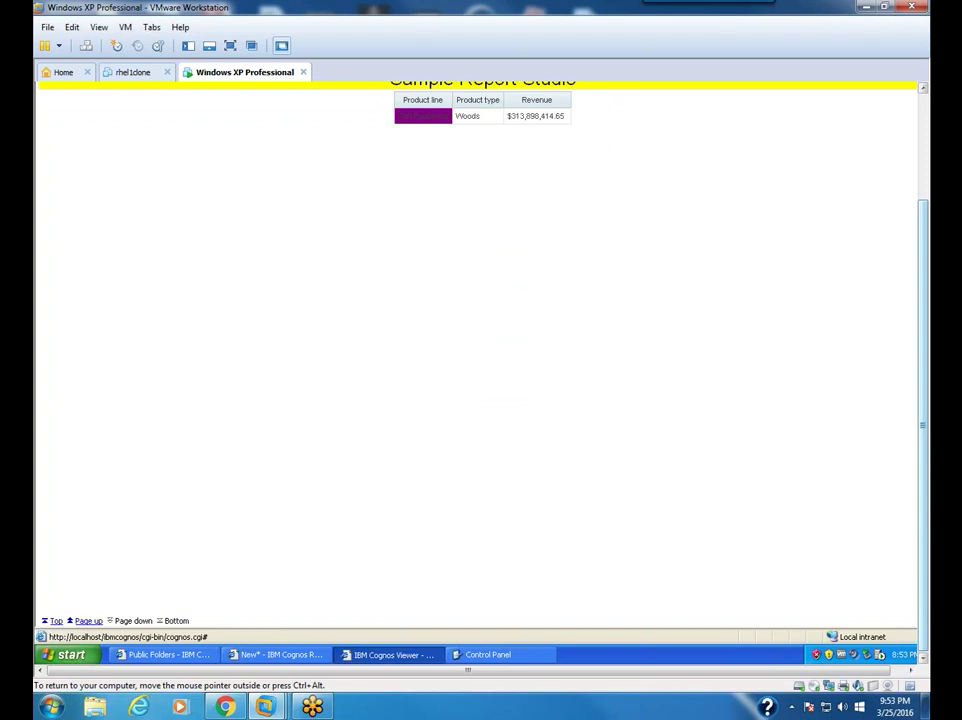
{"action": "left_click", "coordinate": [88, 621]}
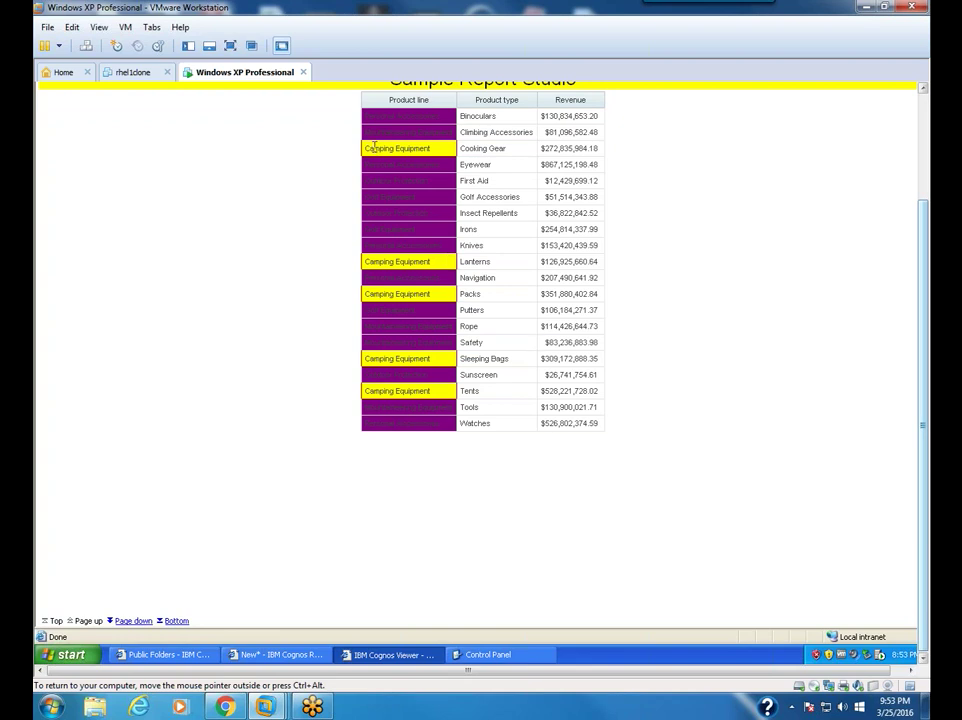
{"action": "left_click_drag", "start_coordinate": [372, 160], "coordinate": [458, 270]}
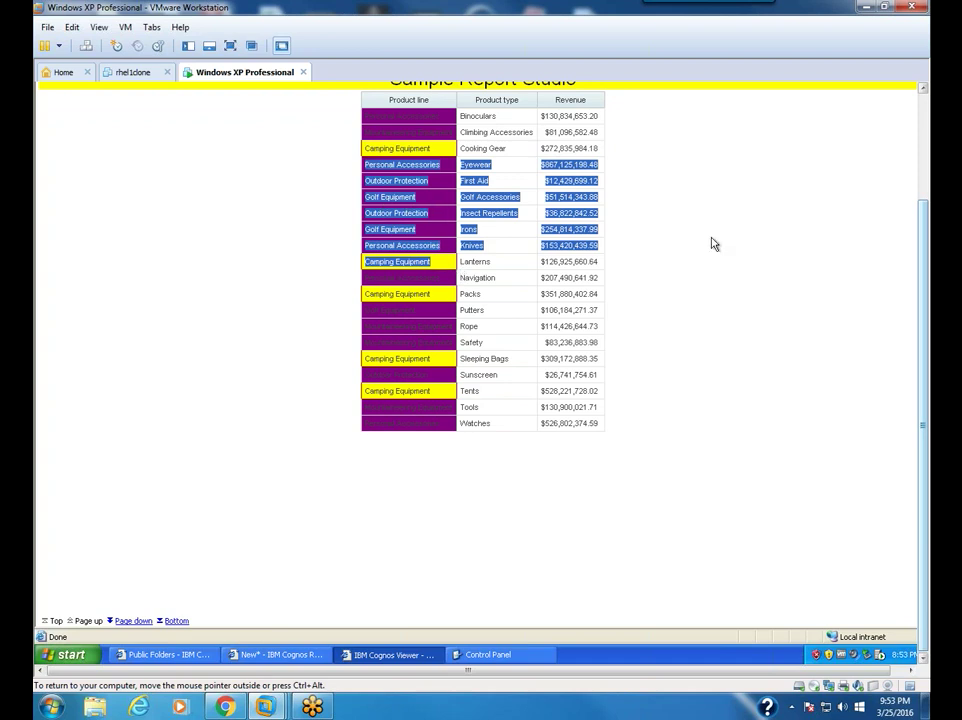
{"action": "left_click", "coordinate": [924, 127]}
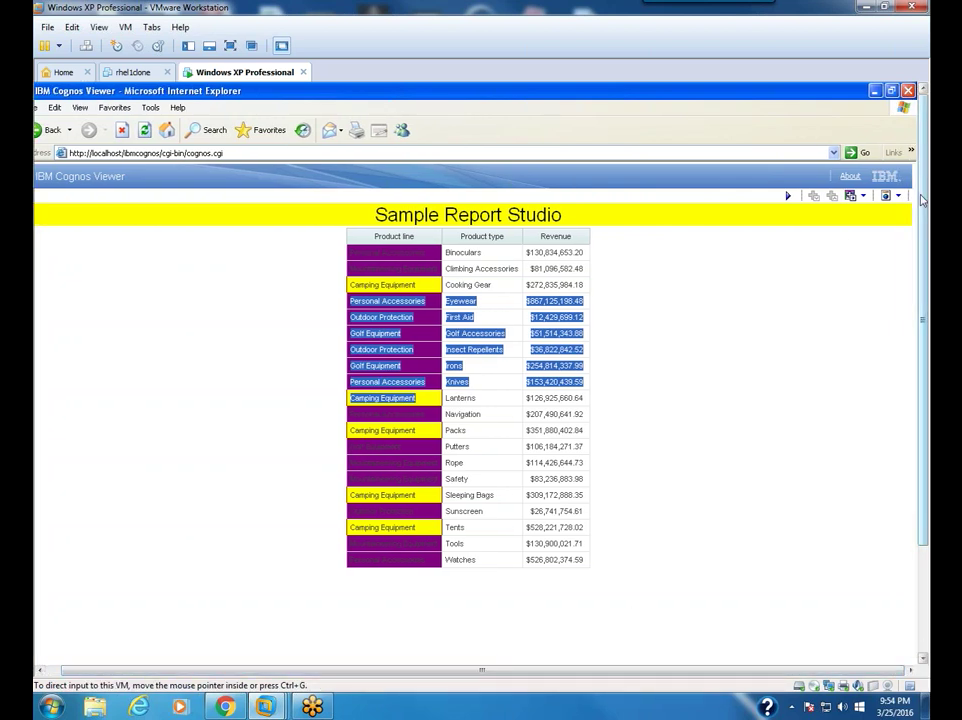
{"action": "left_click", "coordinate": [908, 91]}
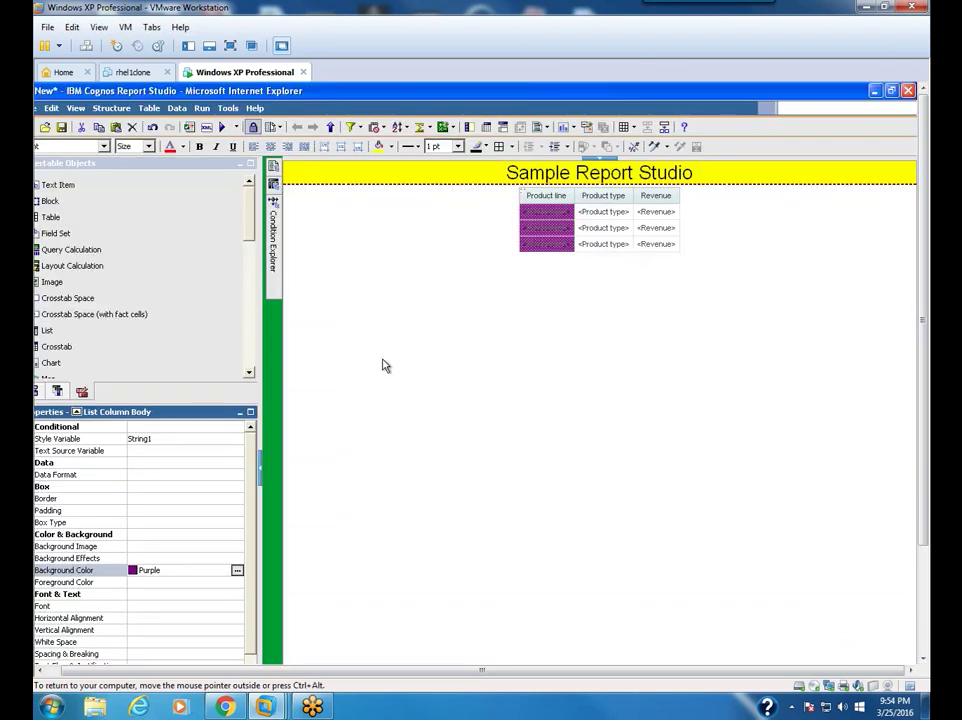
- Correct String1's second condition to compare Product line with 'Golf Equipment', and return the layout to the no-variable state
{"action": "mouse_move", "coordinate": [275, 262]}
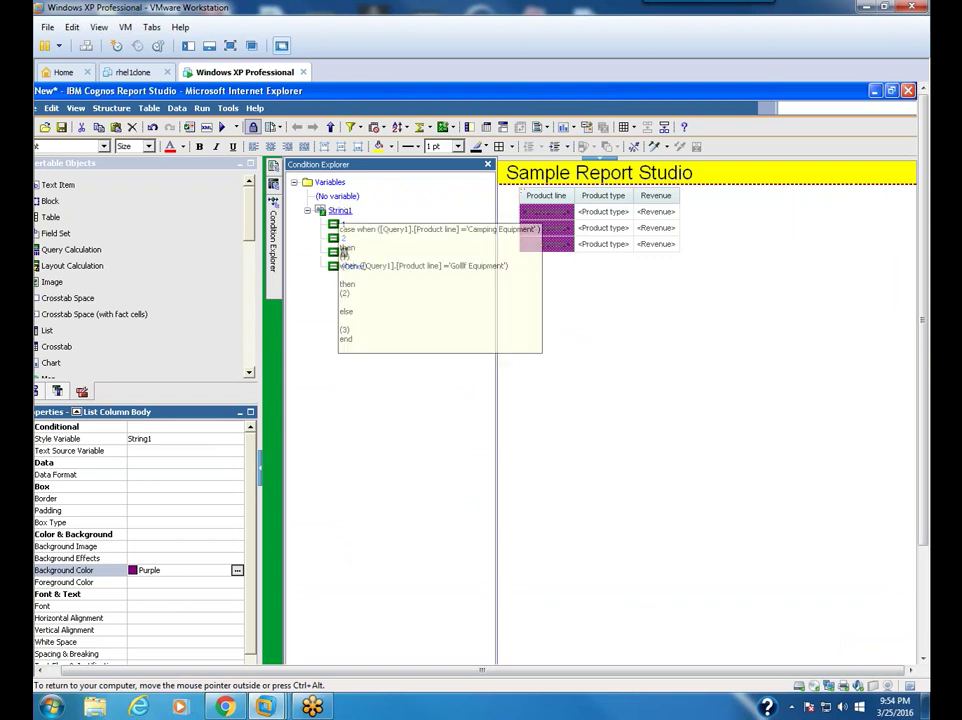
{"action": "right_click", "coordinate": [340, 211]}
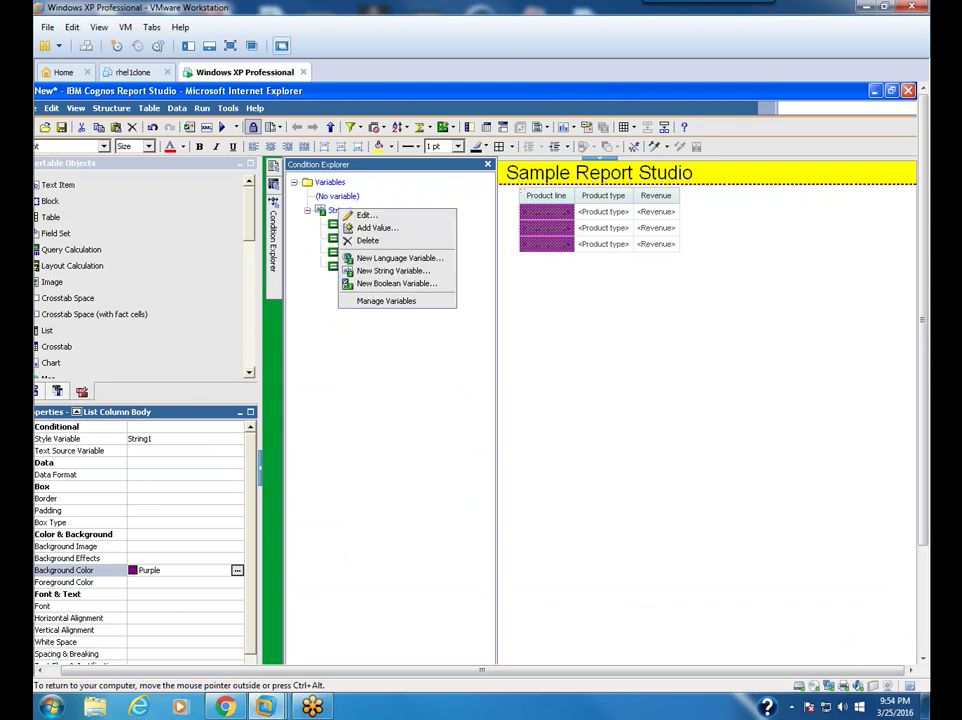
{"action": "left_click", "coordinate": [366, 218]}
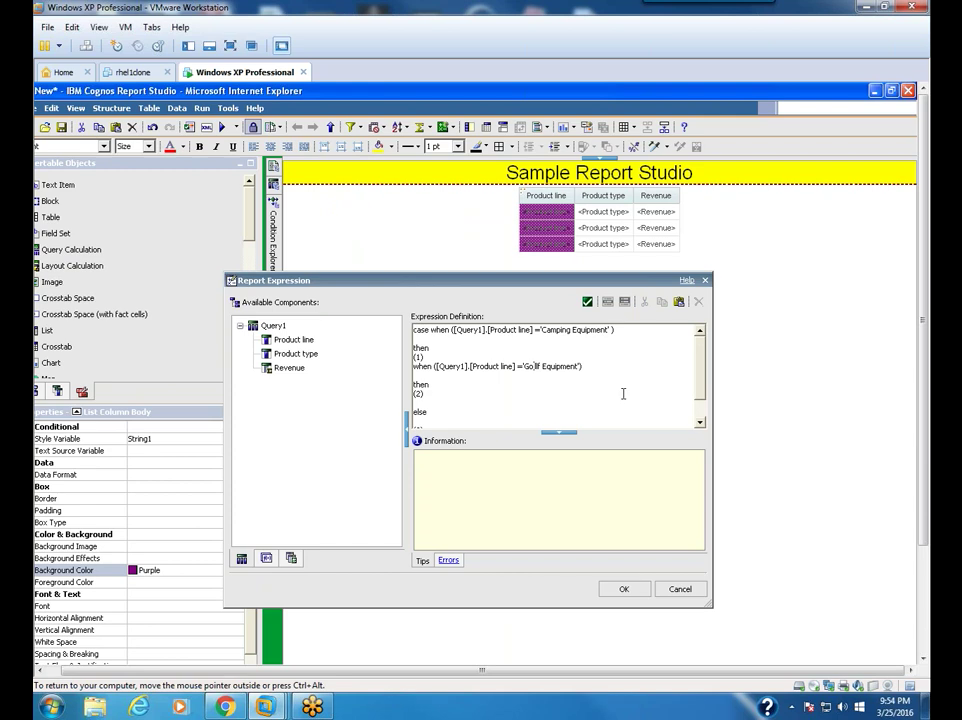
{"action": "key", "text": "BackSpace"}
{"action": "key", "text": "BackSpace"}
{"action": "key", "text": "BackSpace"}
{"action": "key", "text": "BackSpace"}
{"action": "key", "text": "Delete"}
{"action": "type", "text": "lf"}
{"action": "key", "text": "BackSpace"}
{"action": "key", "text": "BackSpace"}
{"action": "key", "text": "BackSpace"}
{"action": "type", "text": "olf"}
{"action": "double_click", "coordinate": [636, 391]}
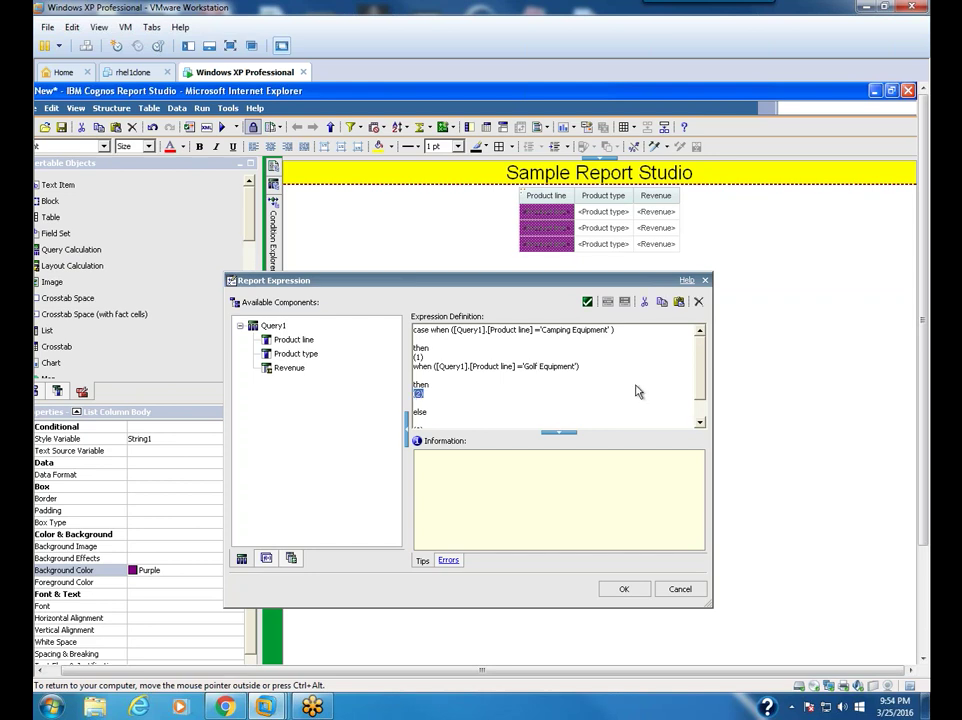
{"action": "left_click", "coordinate": [555, 367]}
{"action": "key", "text": "BackSpace"}
{"action": "type", "text": "i"}
{"action": "left_click", "coordinate": [625, 584]}
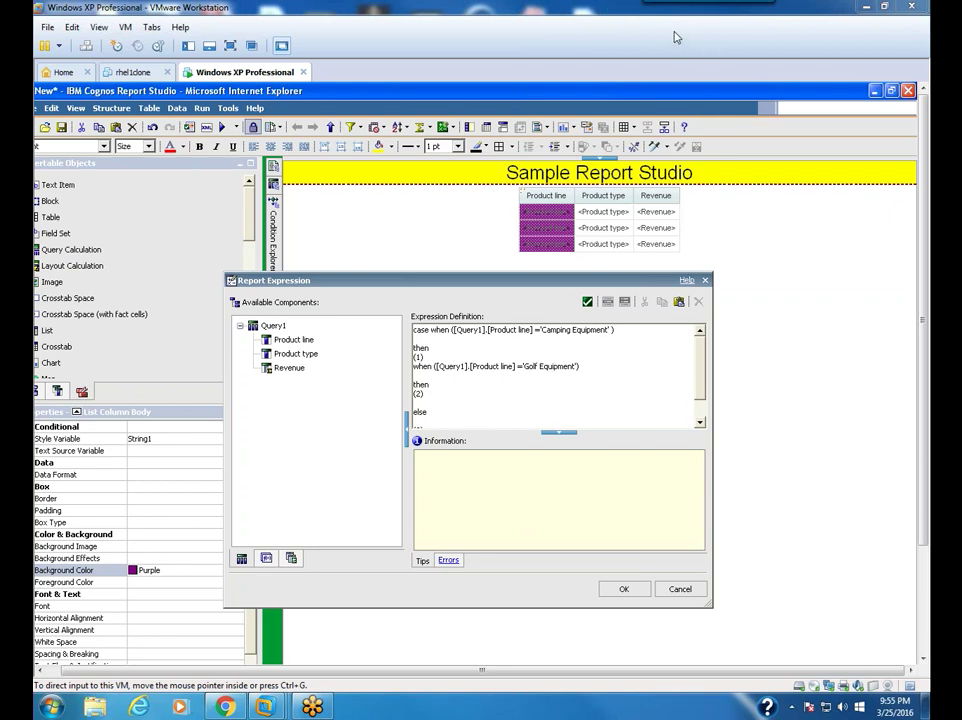
{"action": "left_click", "coordinate": [623, 588]}
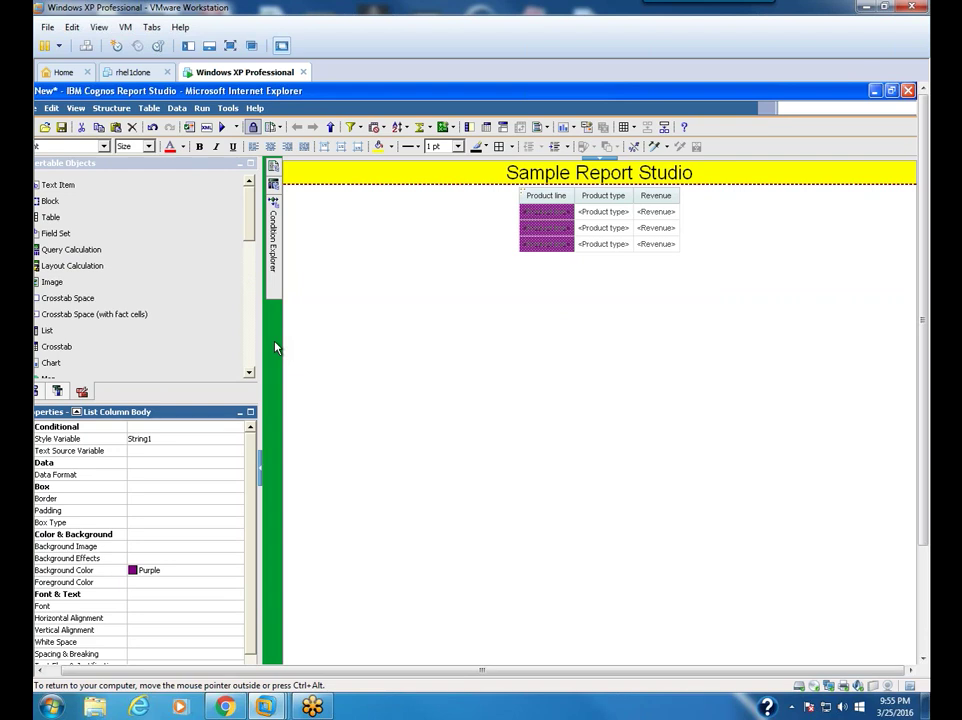
{"action": "key", "text": "ctrl+z"}
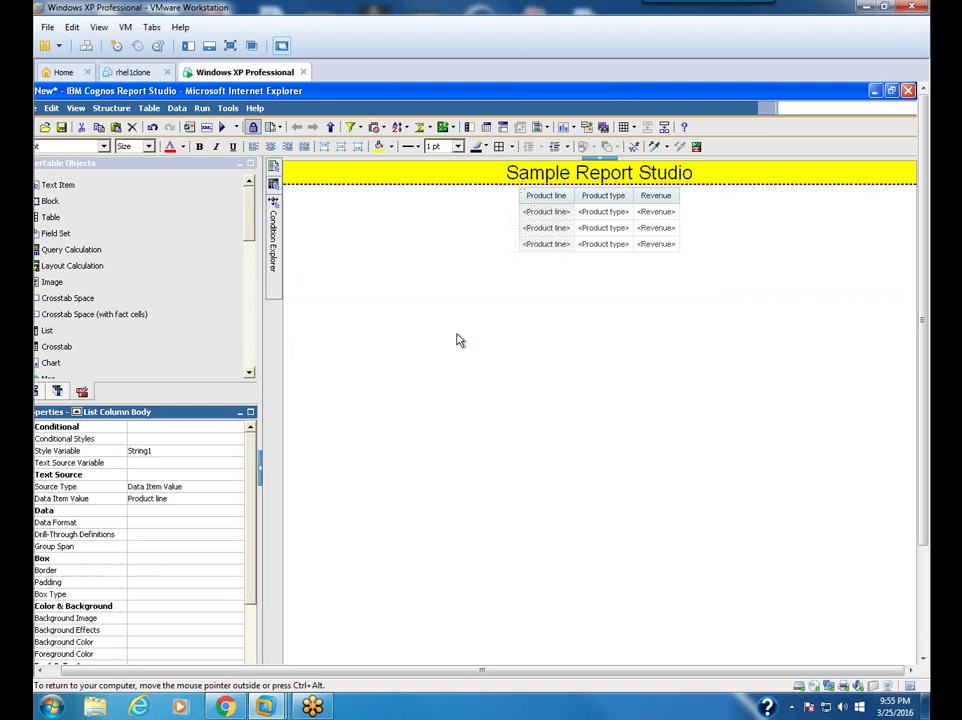
- Run the report again to check the Golf Equipment rows' coloring, and close the viewer
{"action": "left_click", "coordinate": [222, 127]}
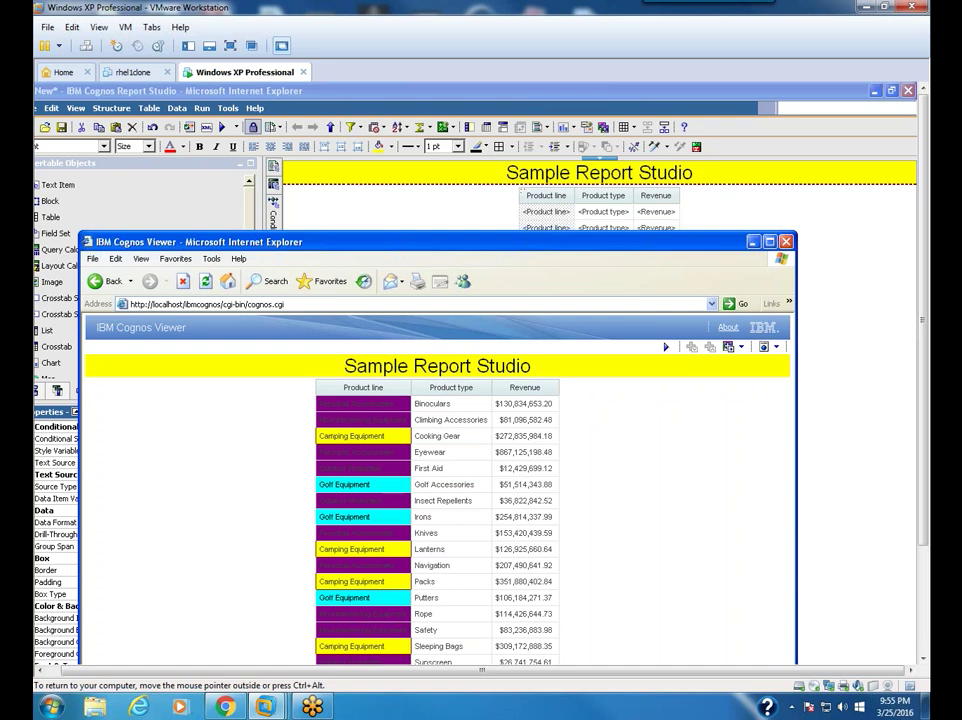
{"action": "left_click", "coordinate": [786, 241]}
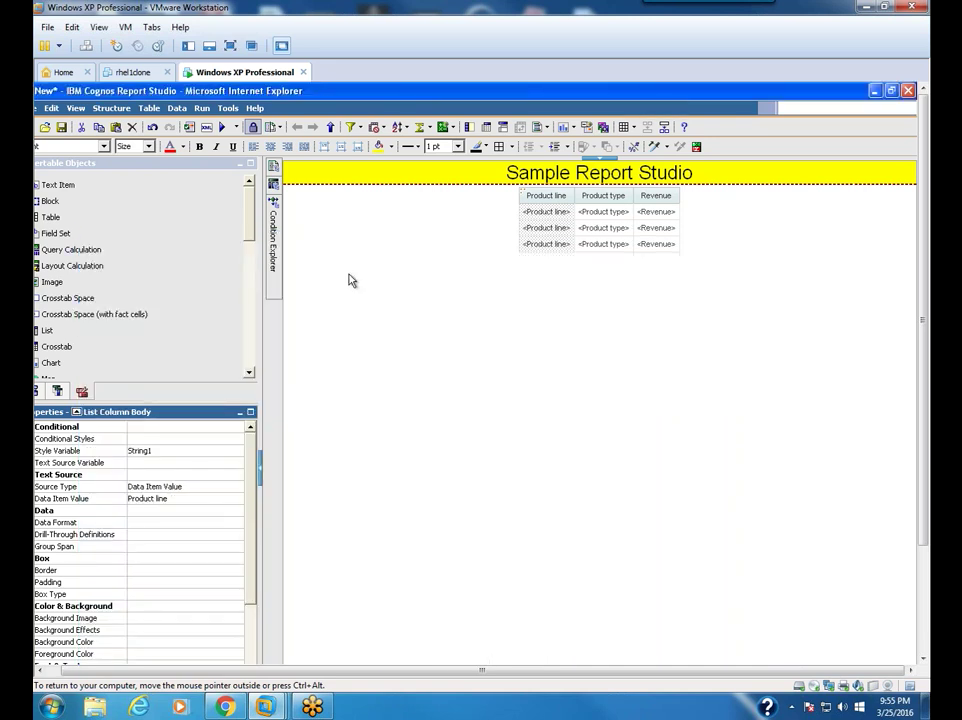
- Create a language variable with the default name, conditionally authored for several languages, including German and French (Belgium)
{"action": "mouse_move", "coordinate": [276, 222]}
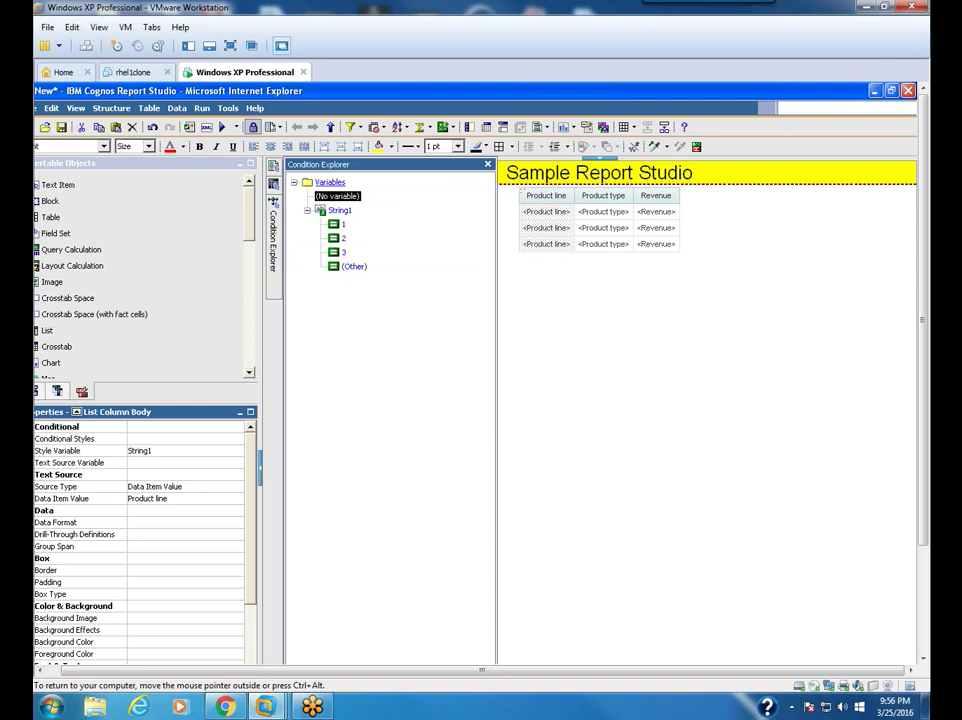
{"action": "right_click", "coordinate": [331, 183]}
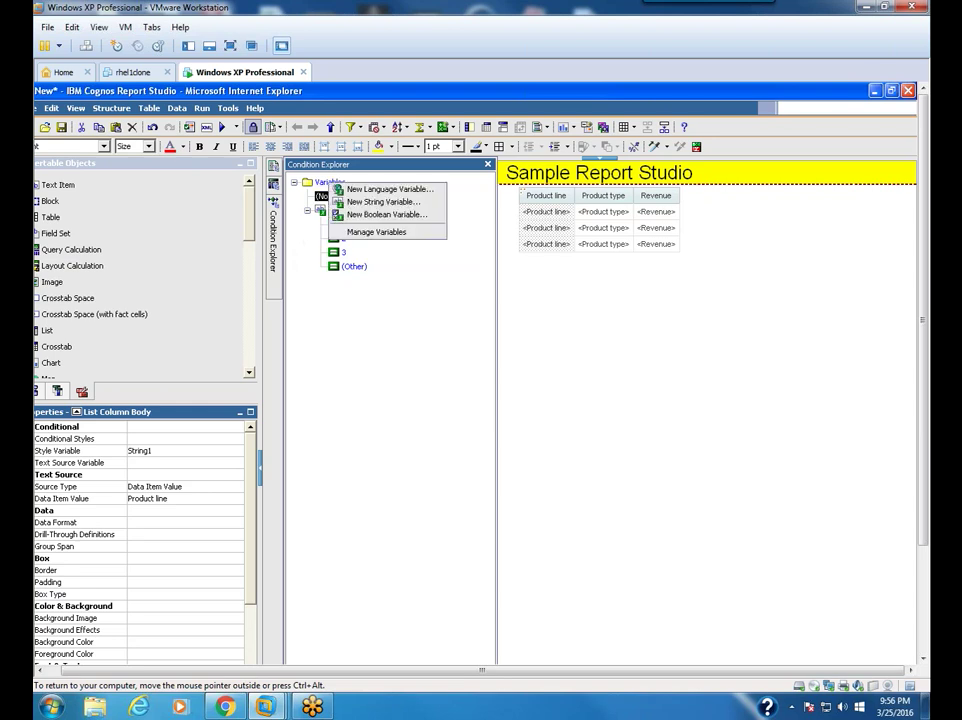
{"action": "left_click", "coordinate": [389, 189]}
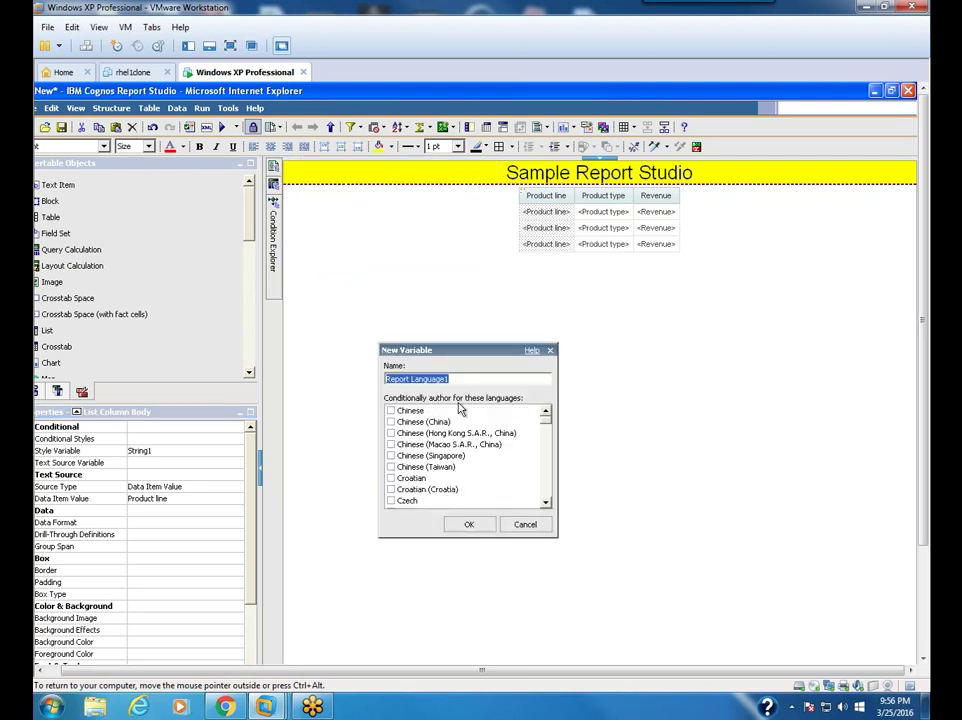
{"action": "left_click", "coordinate": [390, 410]}
{"action": "left_click", "coordinate": [391, 478]}
{"action": "scroll", "coordinate": [545, 502], "scroll_direction": "down", "scroll_amount": 15}
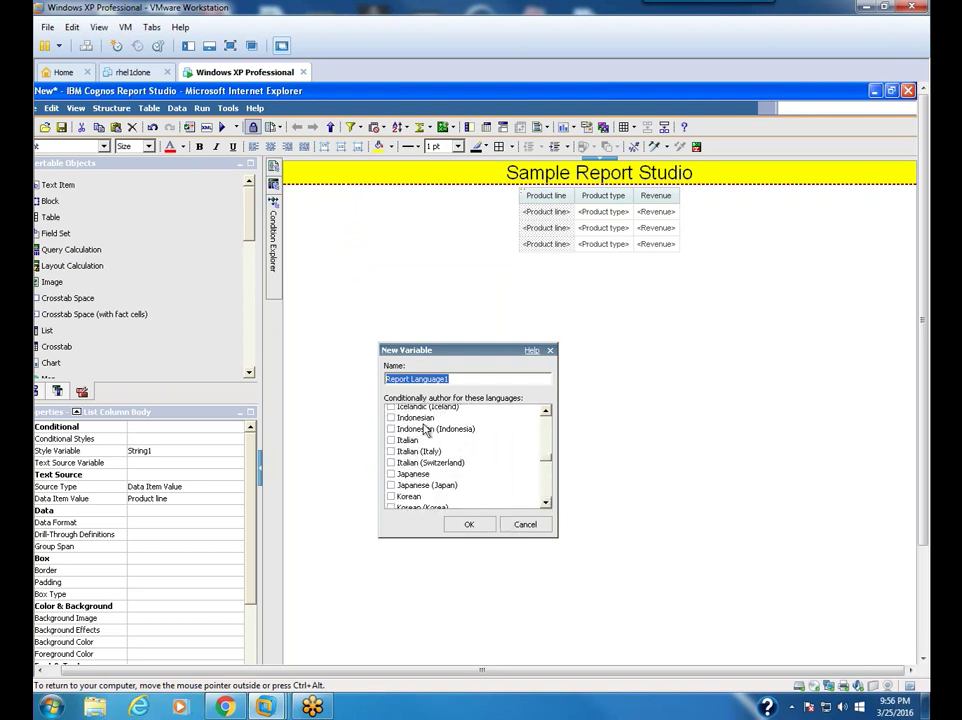
{"action": "scroll", "coordinate": [546, 449], "scroll_direction": "up", "scroll_amount": 5}
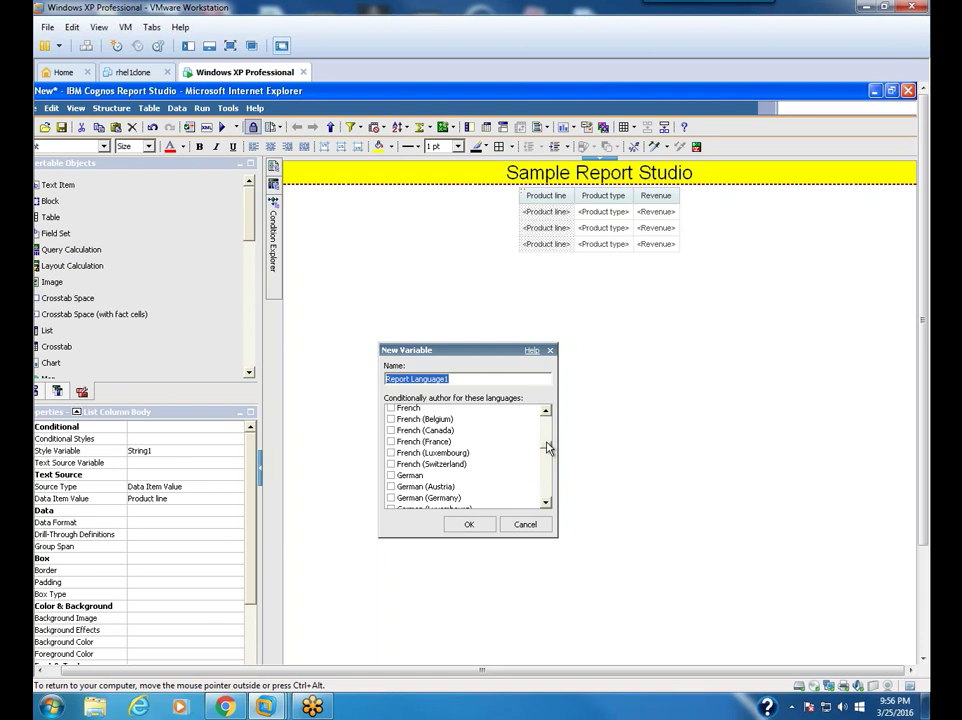
{"action": "left_click", "coordinate": [391, 475]}
{"action": "left_click", "coordinate": [391, 419]}
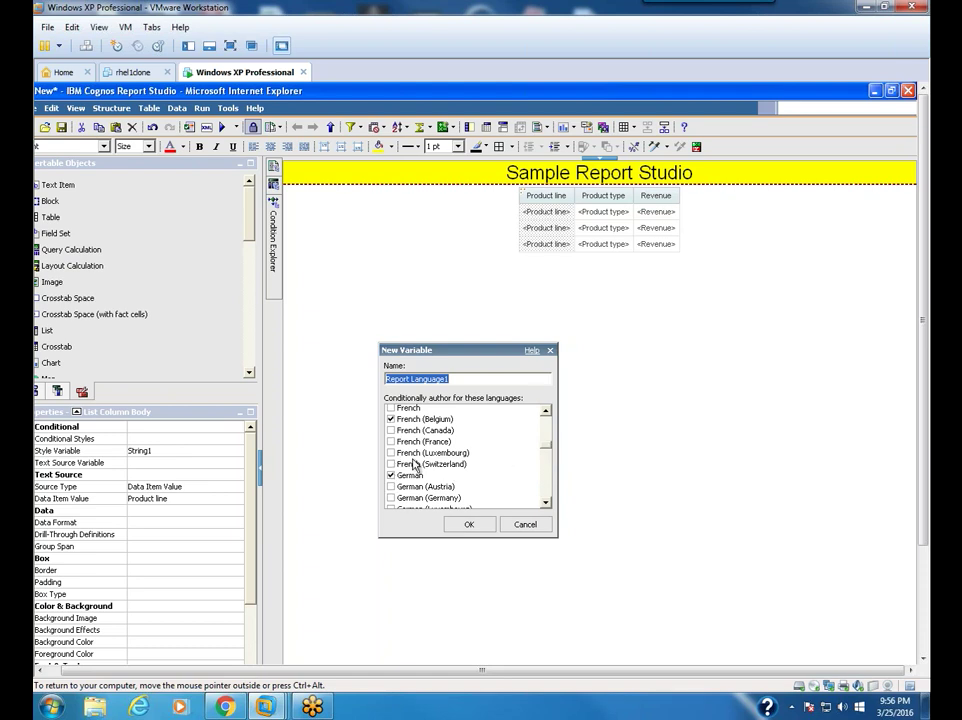
{"action": "left_click", "coordinate": [548, 491]}
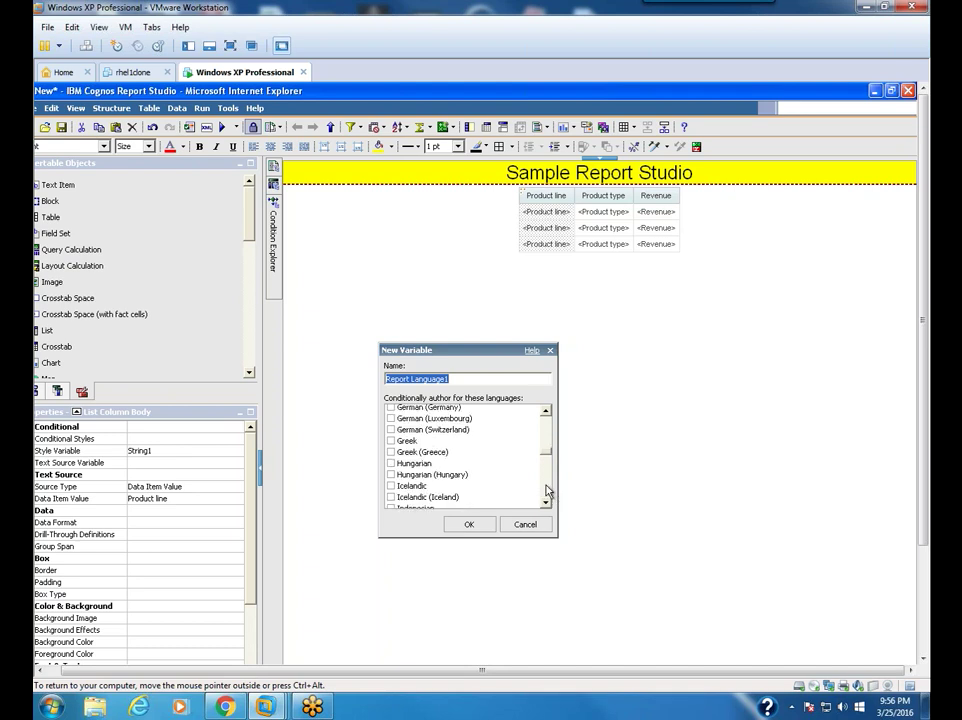
{"action": "left_click_drag", "start_coordinate": [546, 450], "coordinate": [546, 433]}
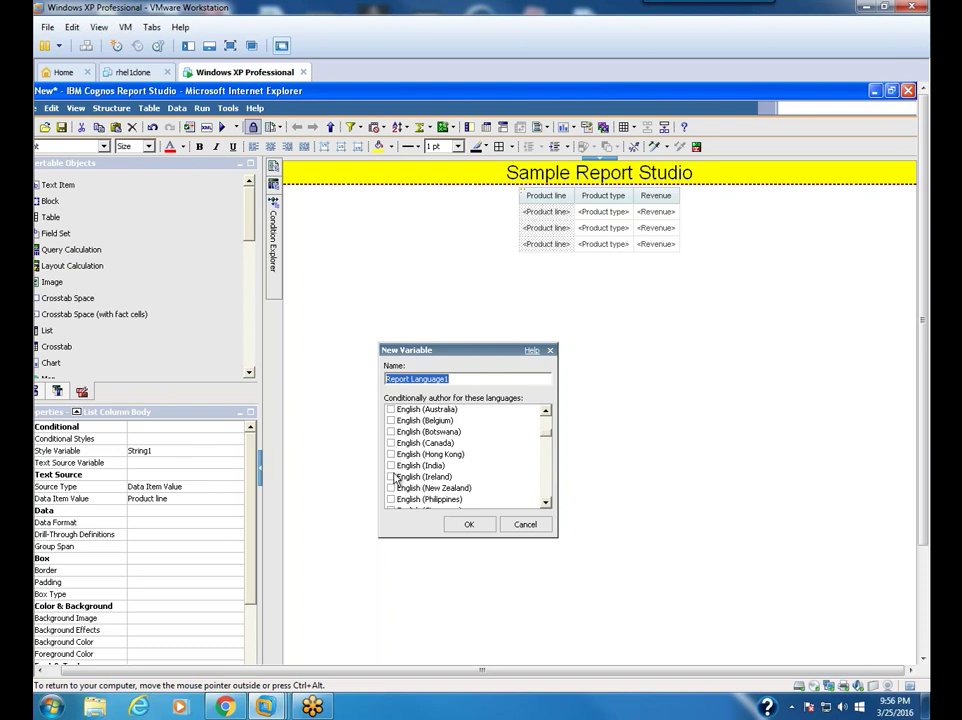
{"action": "left_click", "coordinate": [391, 409]}
{"action": "left_click", "coordinate": [469, 523]}
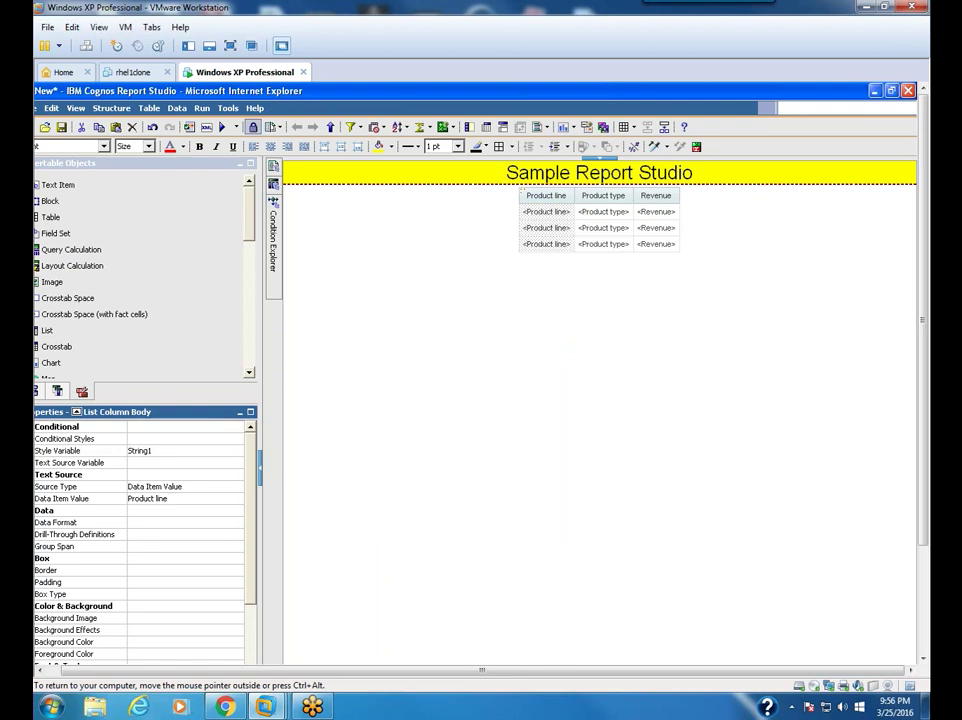
{"action": "left_click", "coordinate": [601, 222]}
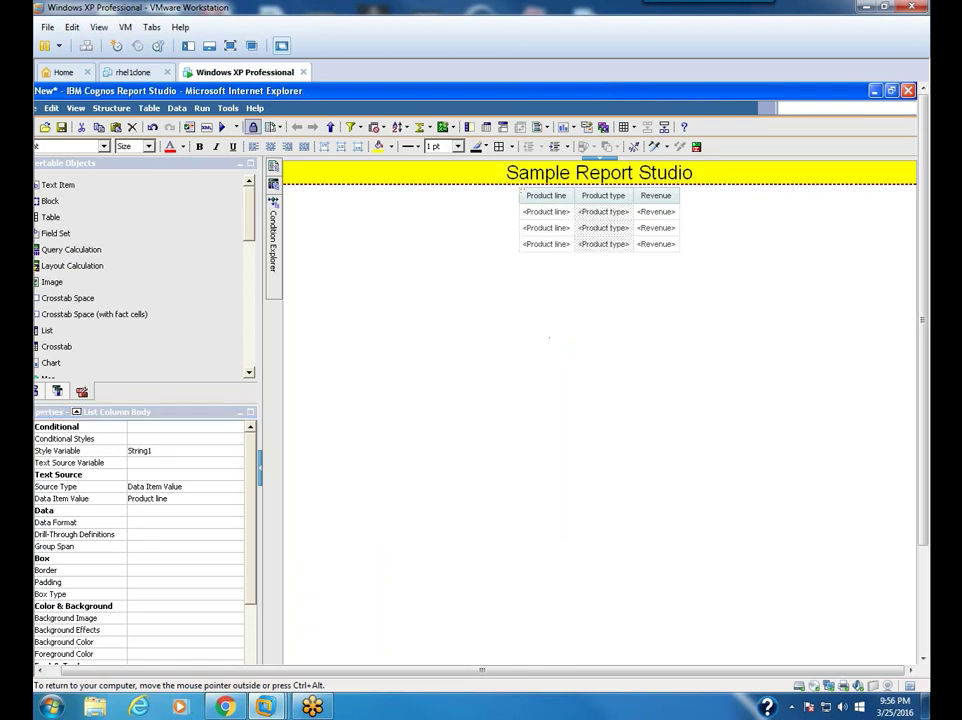
{"action": "left_click_drag", "start_coordinate": [601, 200], "coordinate": [453, 172]}
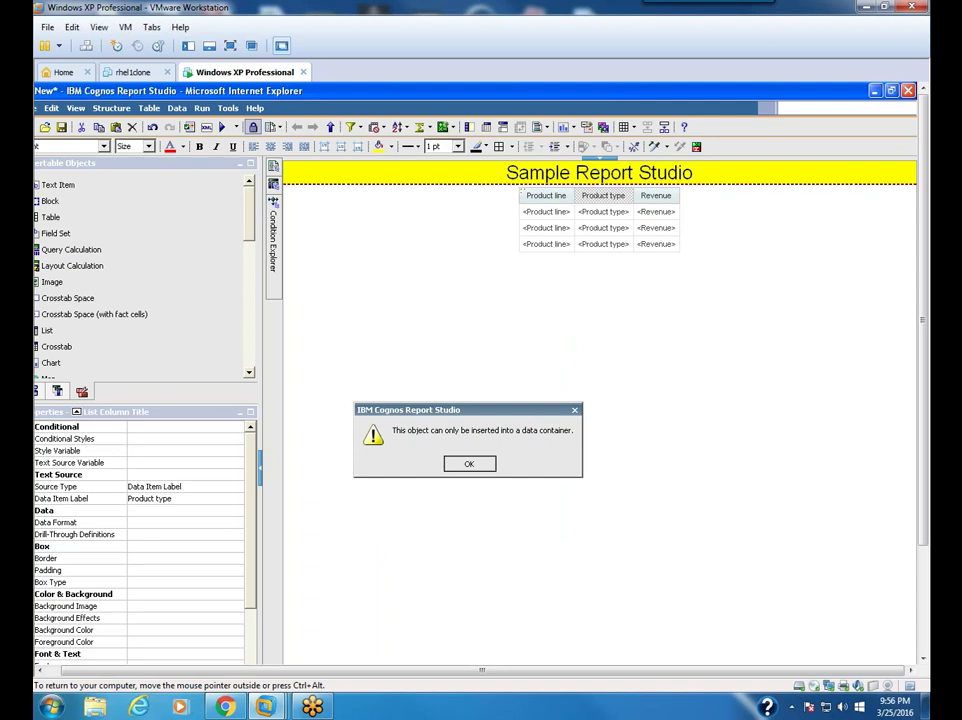
{"action": "left_click", "coordinate": [575, 410]}
- Assign Report Language1 as the text source variable of the report title, keeping all its language values selected
{"action": "left_click", "coordinate": [600, 175]}
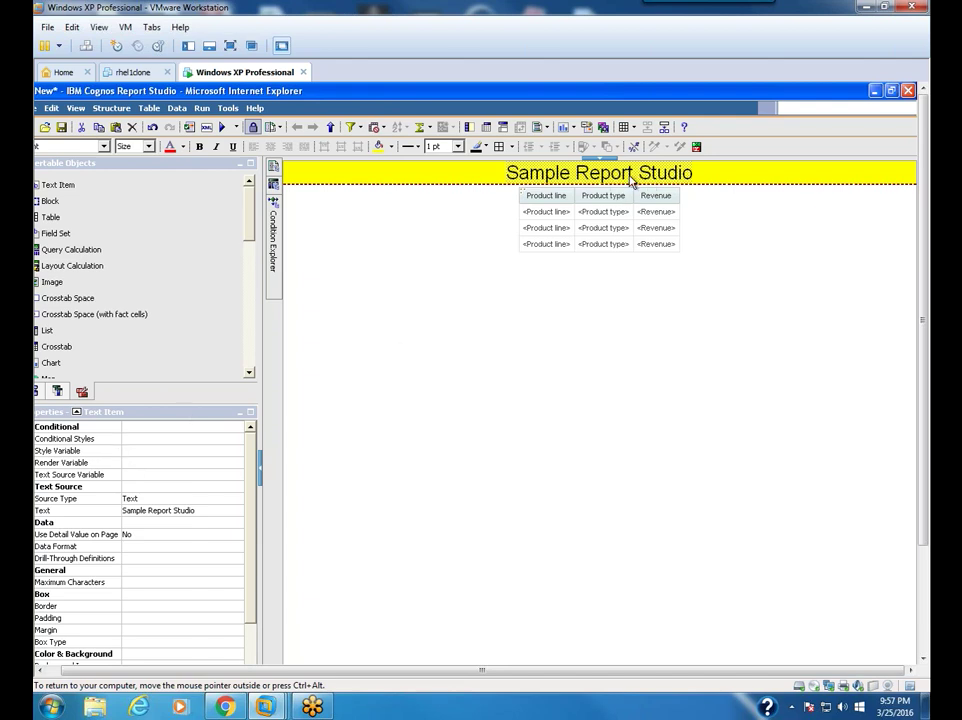
{"action": "left_click", "coordinate": [155, 477]}
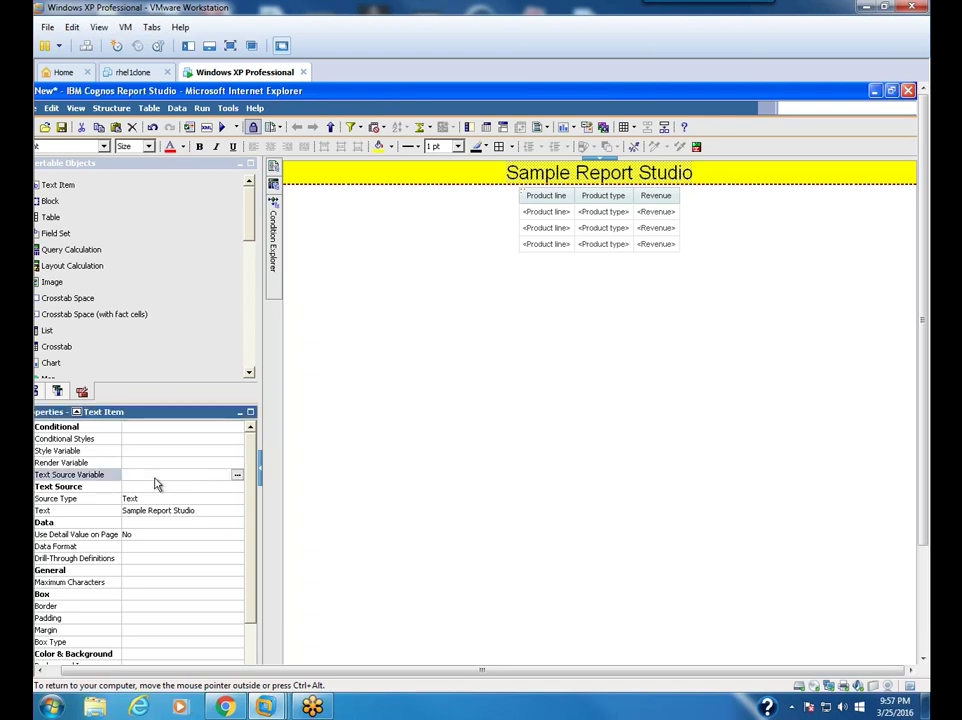
{"action": "left_click", "coordinate": [237, 475]}
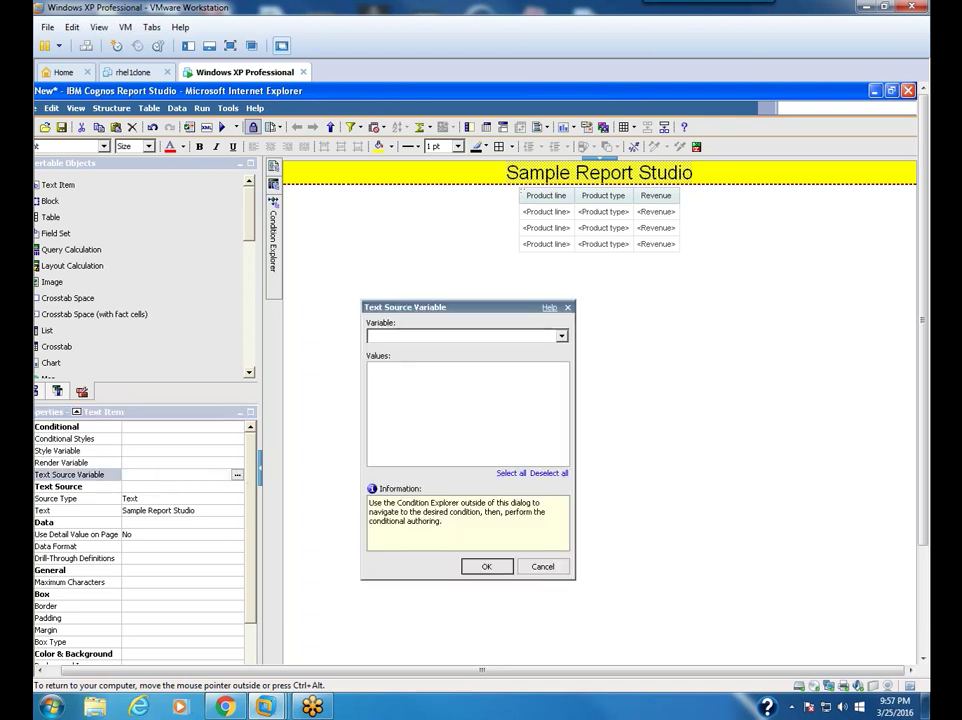
{"action": "left_click", "coordinate": [562, 337]}
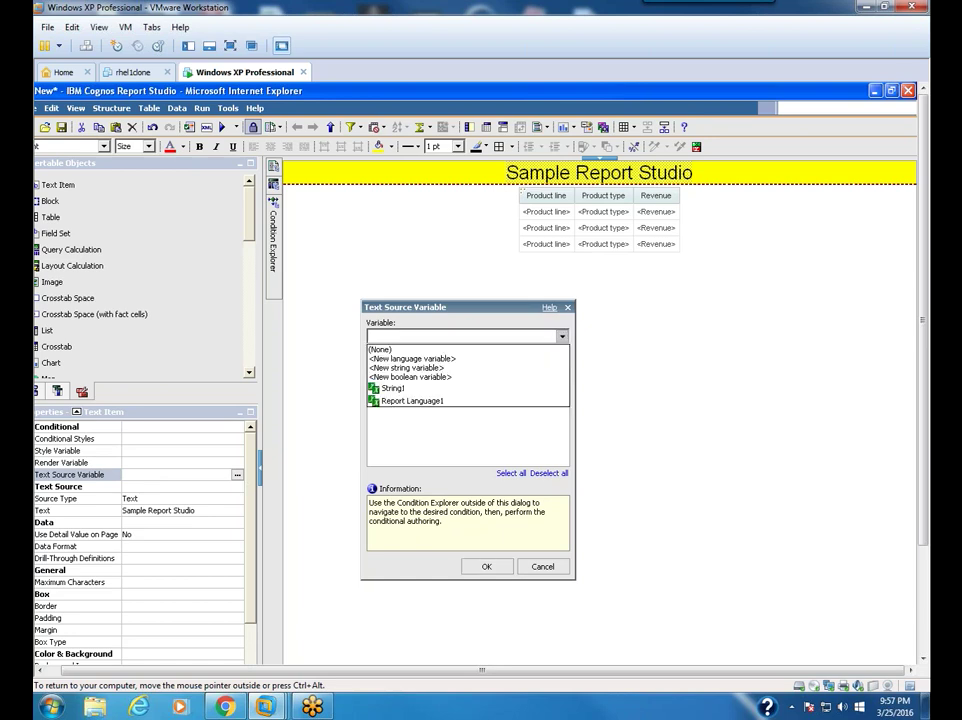
{"action": "left_click", "coordinate": [443, 401]}
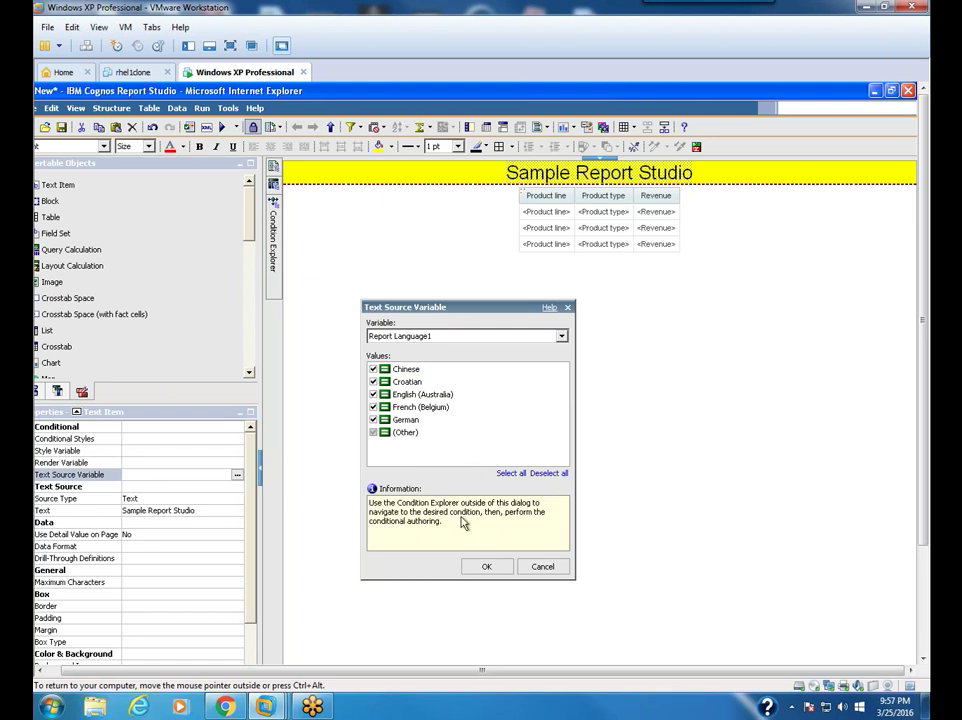
{"action": "left_click", "coordinate": [486, 566]}
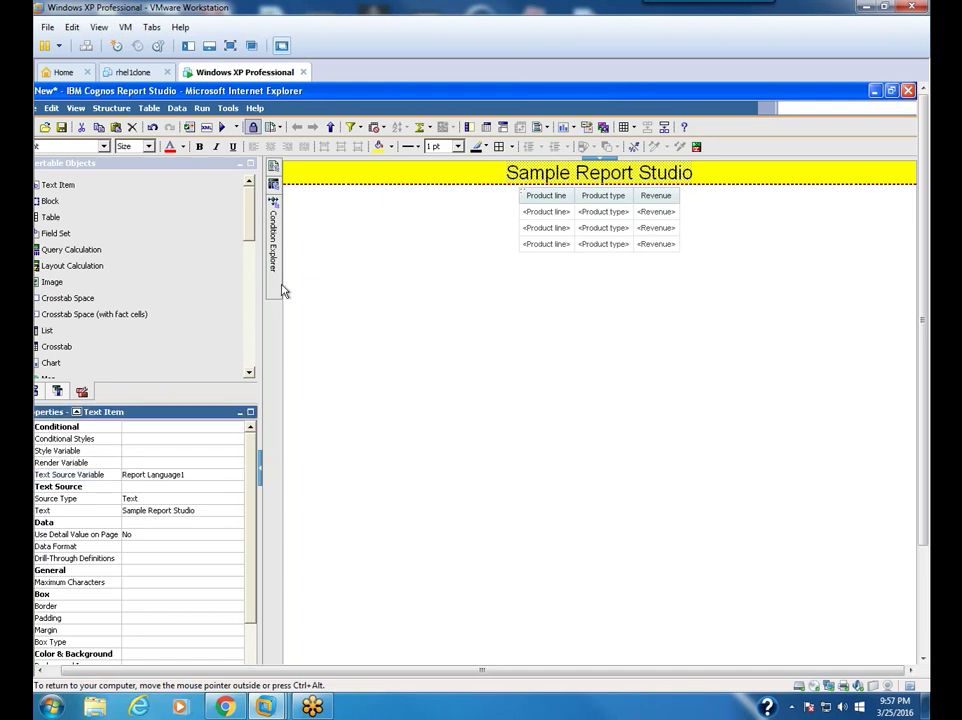
- For the Chinese value of Report Language1, set the report title text to "fegbviujdgvbdjhvgjsdhlksajcnsdvhslhcvl"
{"action": "mouse_move", "coordinate": [274, 269]}
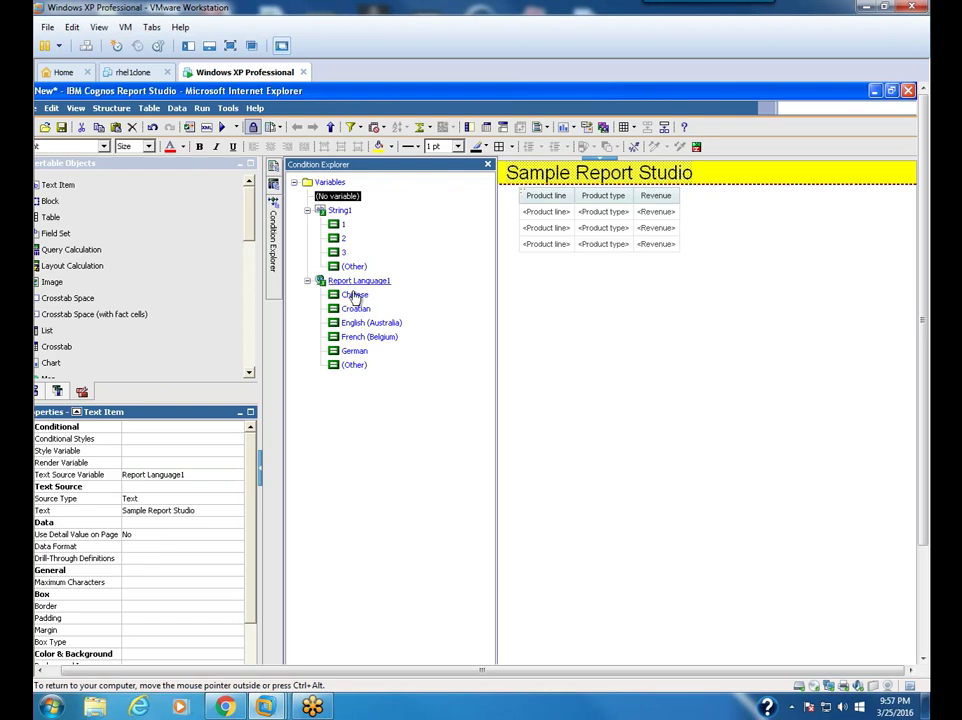
{"action": "left_click", "coordinate": [355, 294]}
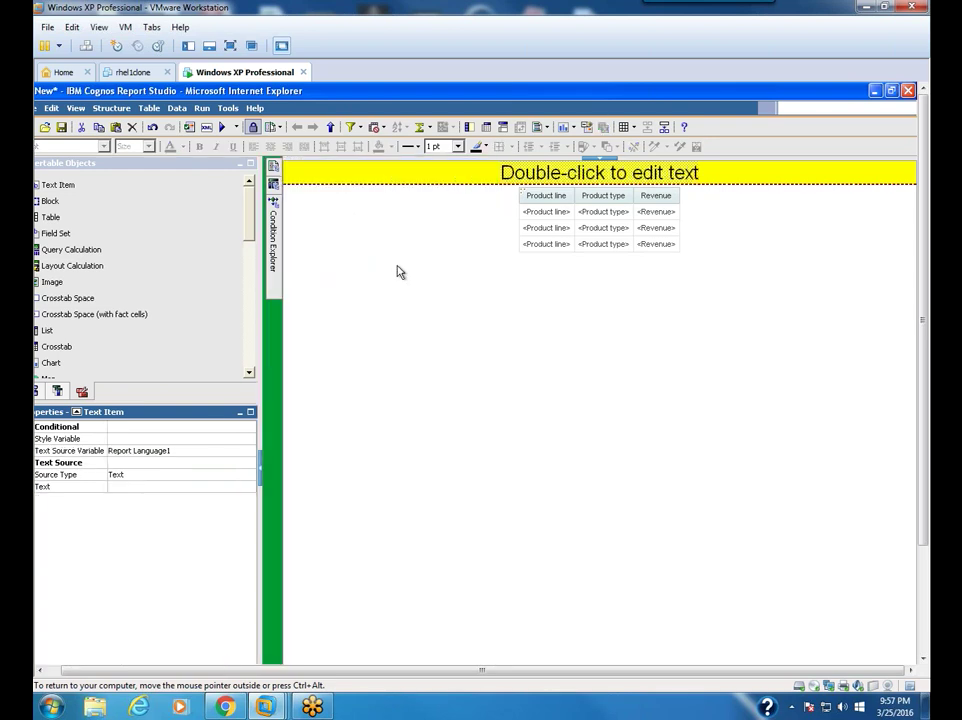
{"action": "left_click", "coordinate": [204, 490]}
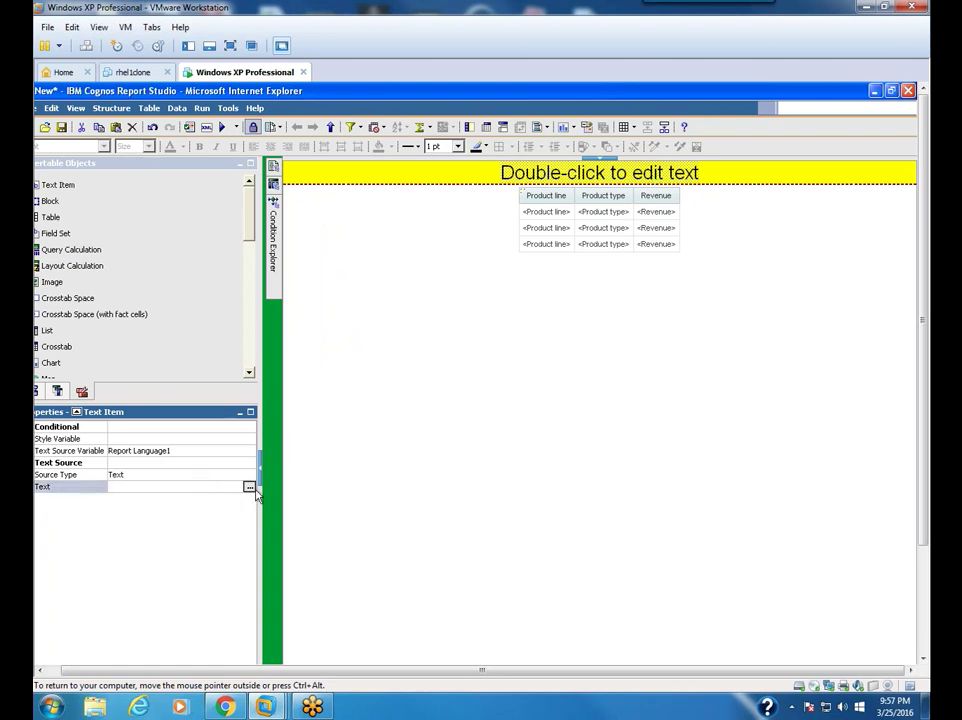
{"action": "left_click", "coordinate": [249, 487]}
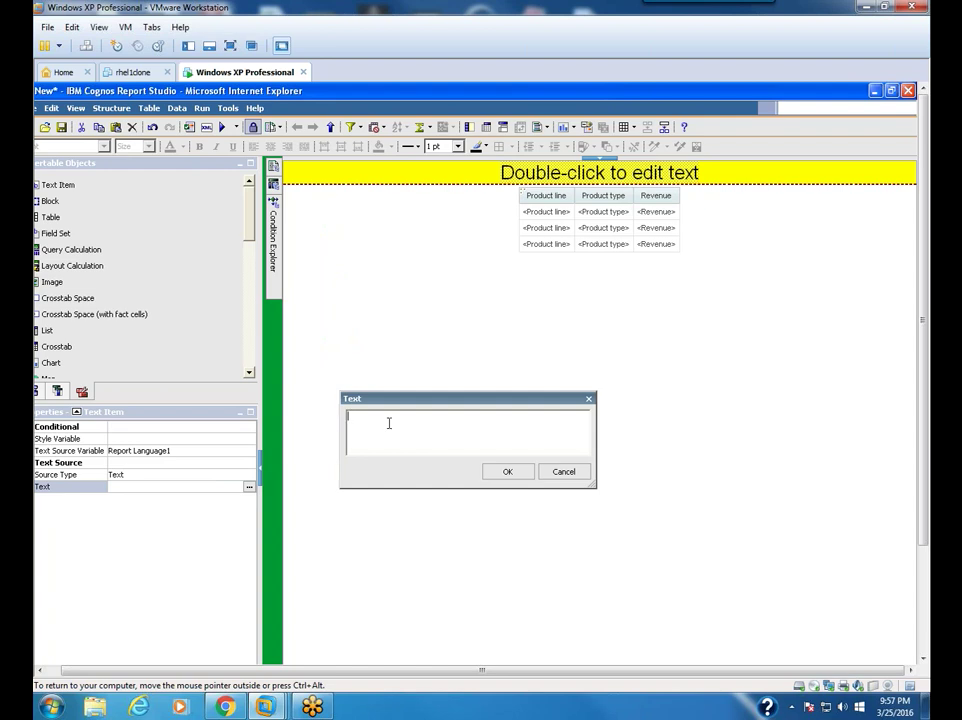
{"action": "type", "text": "fegbviujdgvbdjhvgjsdhlksajcnsdvhslhcvl"}
{"action": "left_click", "coordinate": [505, 471]}
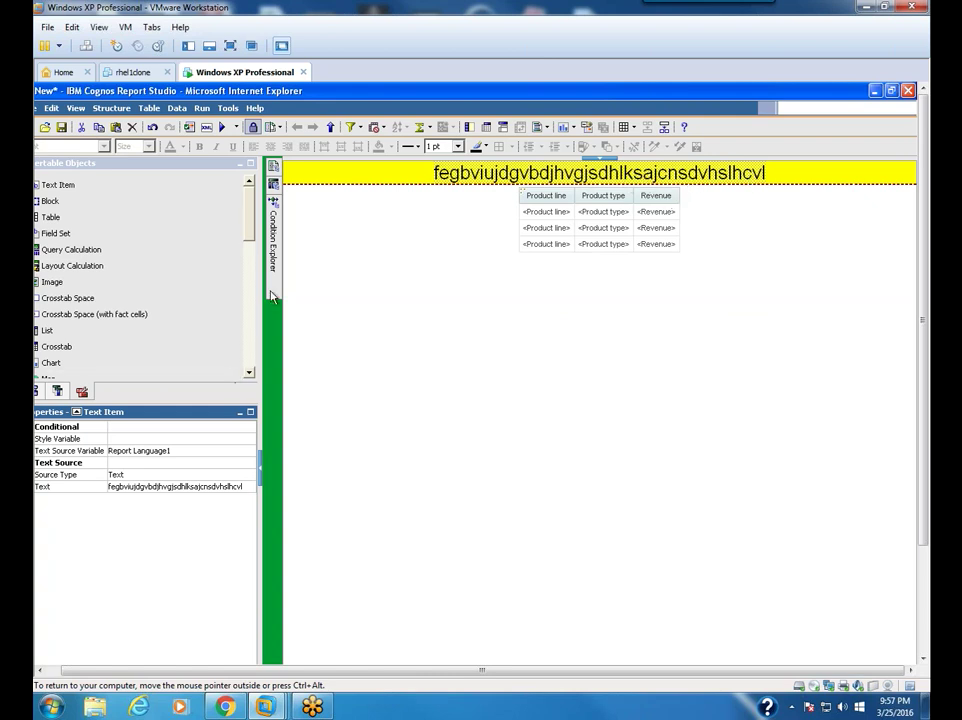
{"action": "mouse_move", "coordinate": [272, 230]}
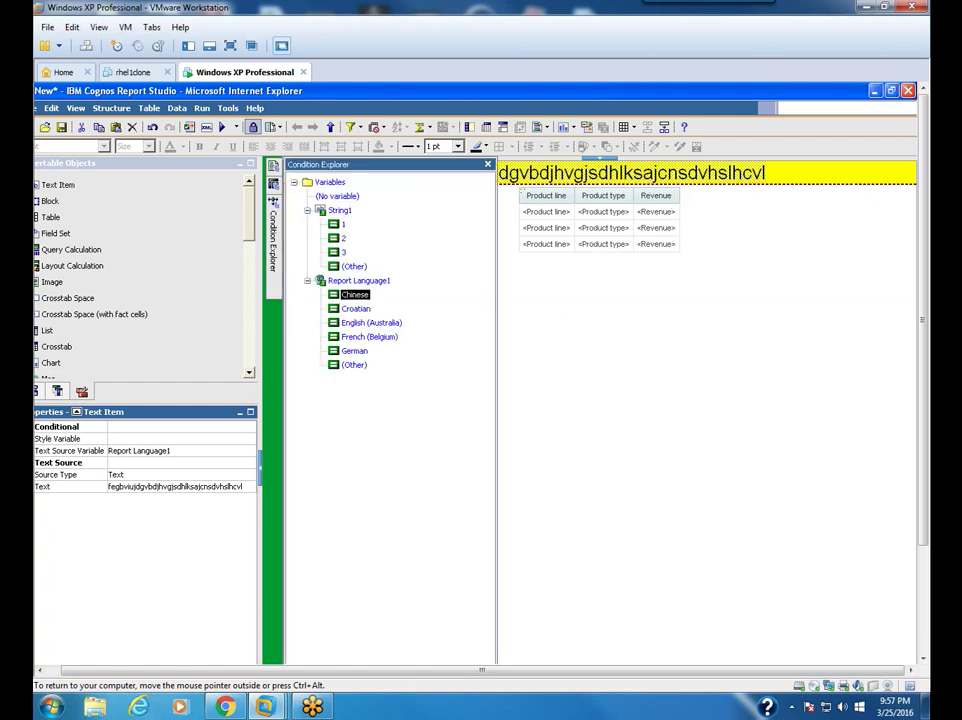
{"action": "left_click", "coordinate": [352, 295]}
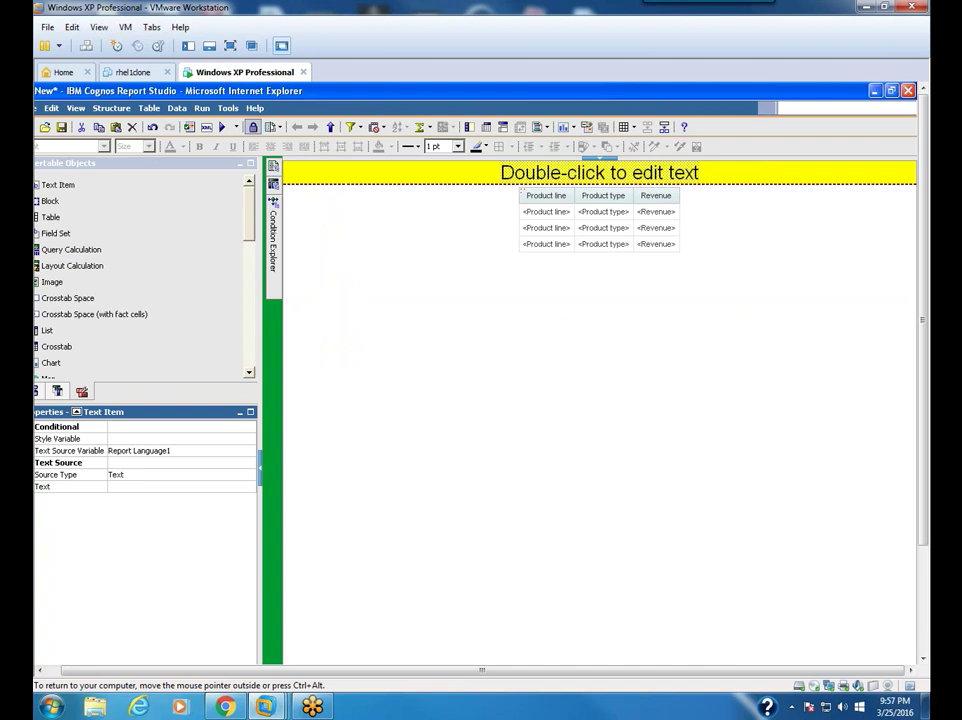
{"action": "left_click", "coordinate": [165, 488]}
{"action": "left_click", "coordinate": [248, 486]}
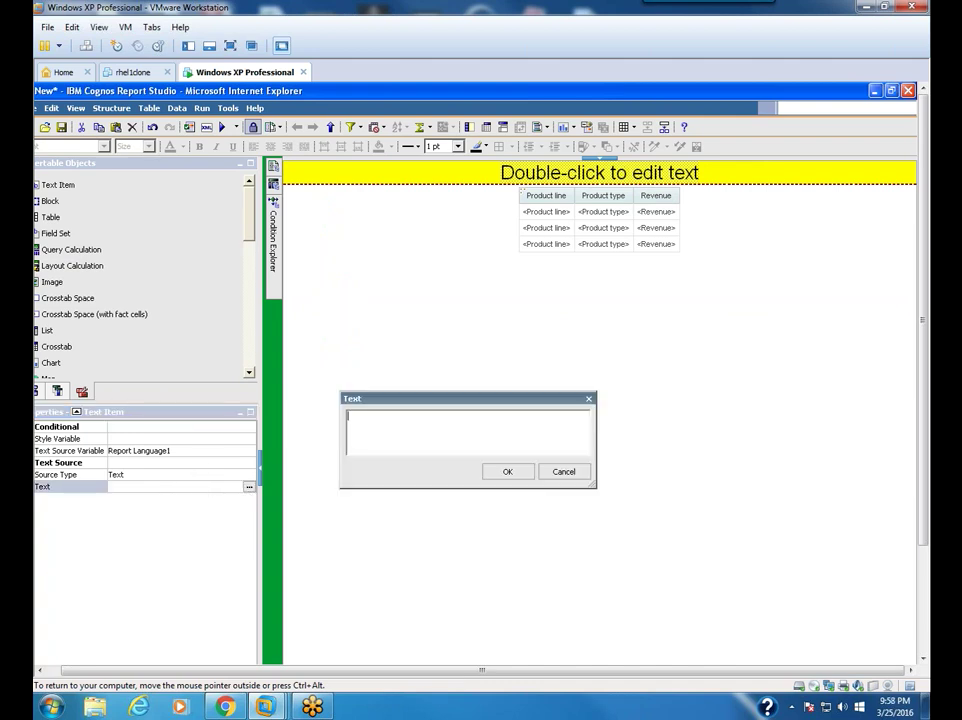
{"action": "key", "text": "ctrl+v"}
{"action": "type", "text": "68472394809510948239"}
{"action": "left_click", "coordinate": [507, 471]}
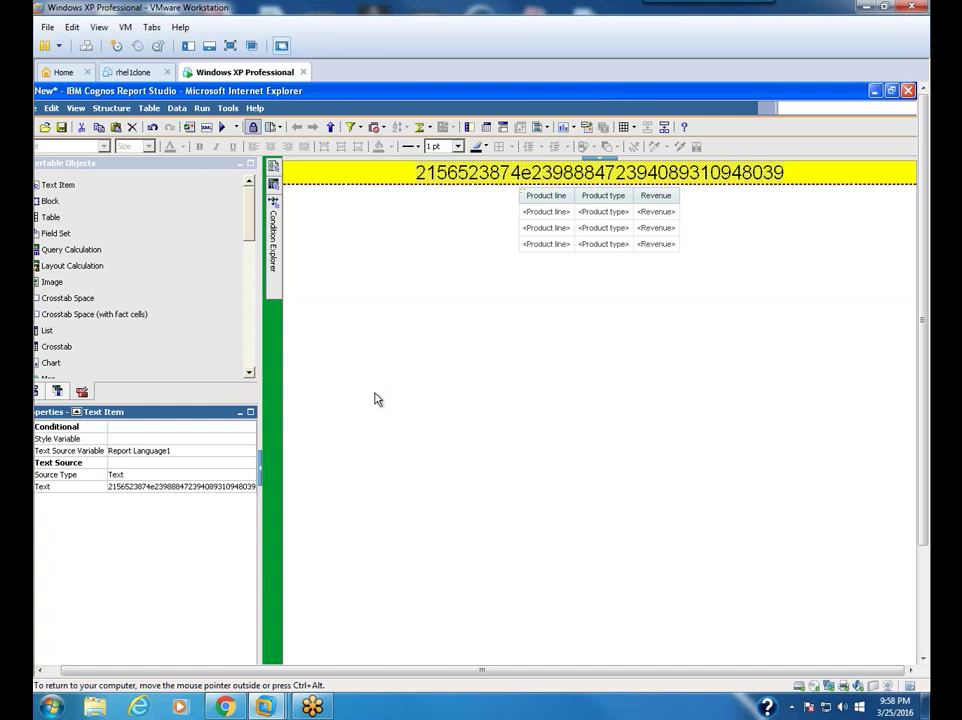
- Select a further Report Language1 value whose title is empty and set its title text to "Sample Report Stdio"
{"action": "mouse_move", "coordinate": [272, 278]}
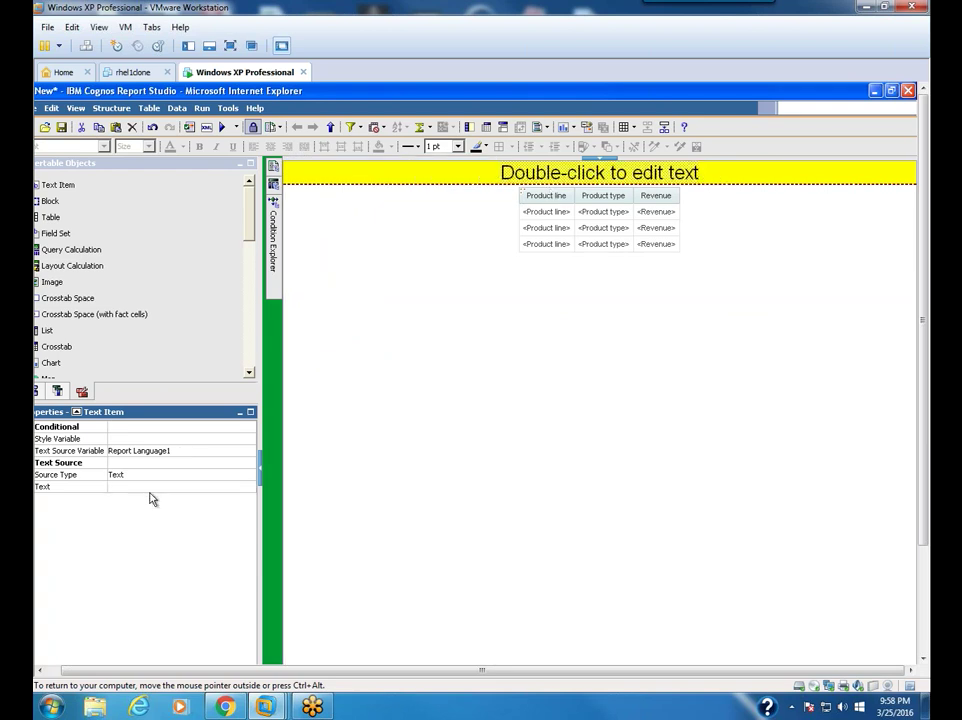
{"action": "left_click", "coordinate": [244, 488]}
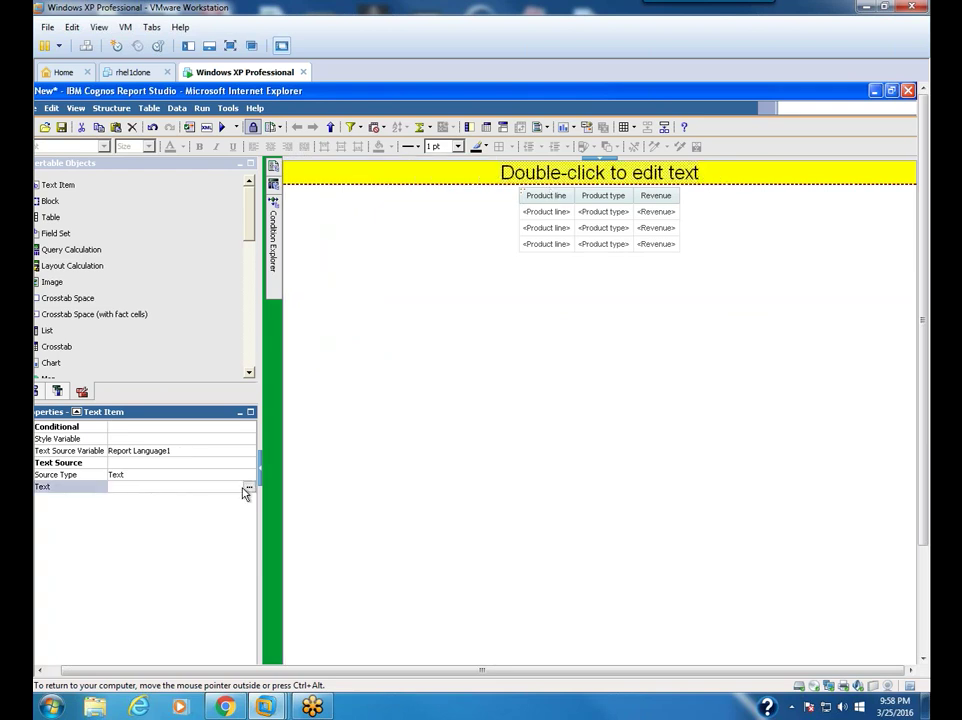
{"action": "left_click", "coordinate": [247, 487]}
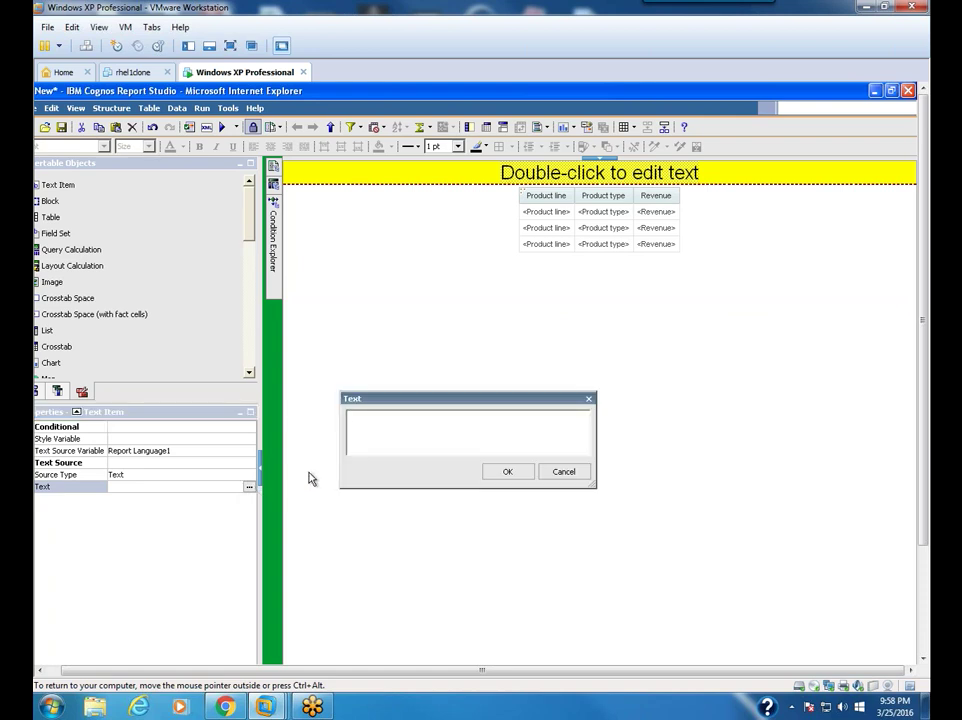
{"action": "type", "text": "Sample REport"}
{"action": "key", "text": "BackSpace"}
{"action": "key", "text": "BackSpace"}
{"action": "key", "text": "BackSpace"}
{"action": "key", "text": "BackSpace"}
{"action": "key", "text": "BackSpace"}
{"action": "key", "text": "BackSpace"}
{"action": "type", "text": "eport Stuydi"}
{"action": "key", "text": "BackSpace"}
{"action": "key", "text": "BackSpace"}
{"action": "key", "text": "BackSpace"}
{"action": "key", "text": "BackSpace"}
{"action": "type", "text": "dio"}
{"action": "left_click", "coordinate": [507, 471]}
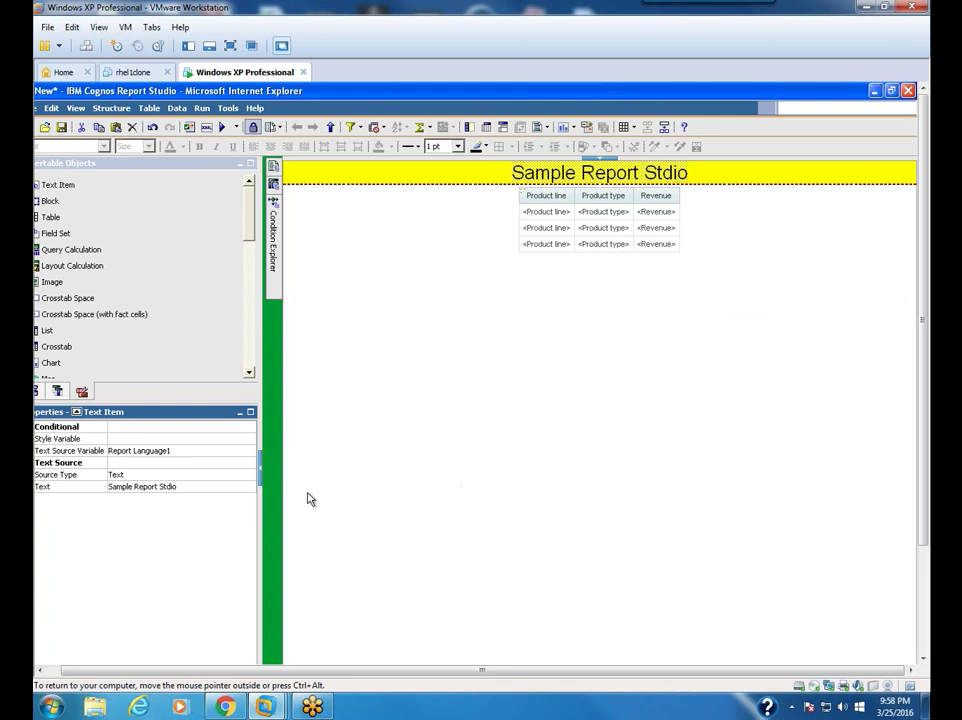
- Correct the current language's title text to "Sample Report Studio" and return the layout to the no-variable state
{"action": "left_click", "coordinate": [225, 488]}
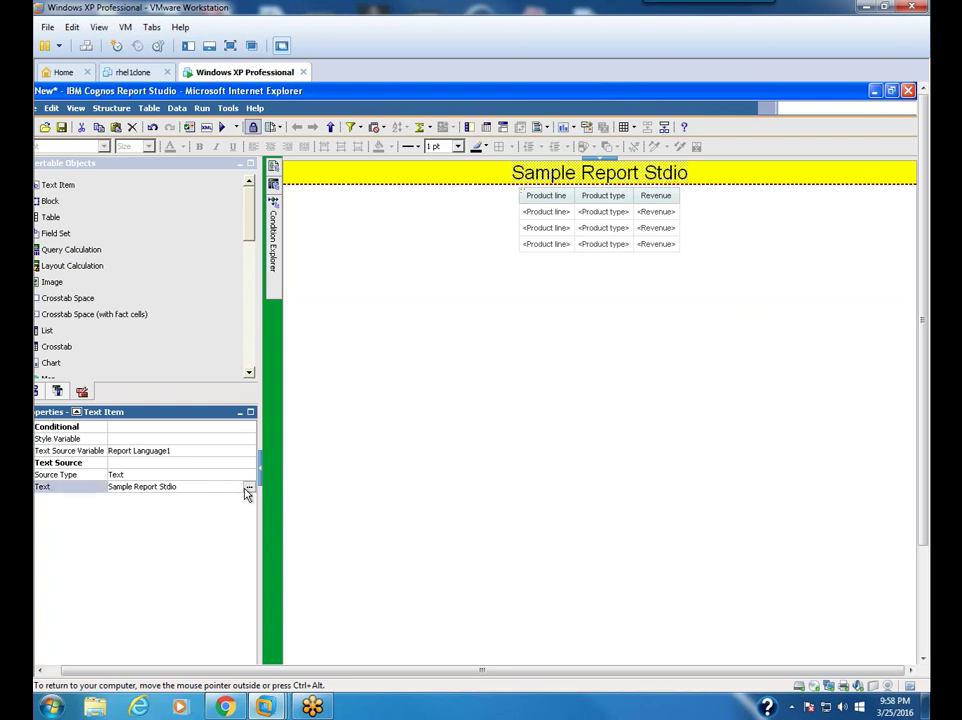
{"action": "left_click", "coordinate": [248, 487]}
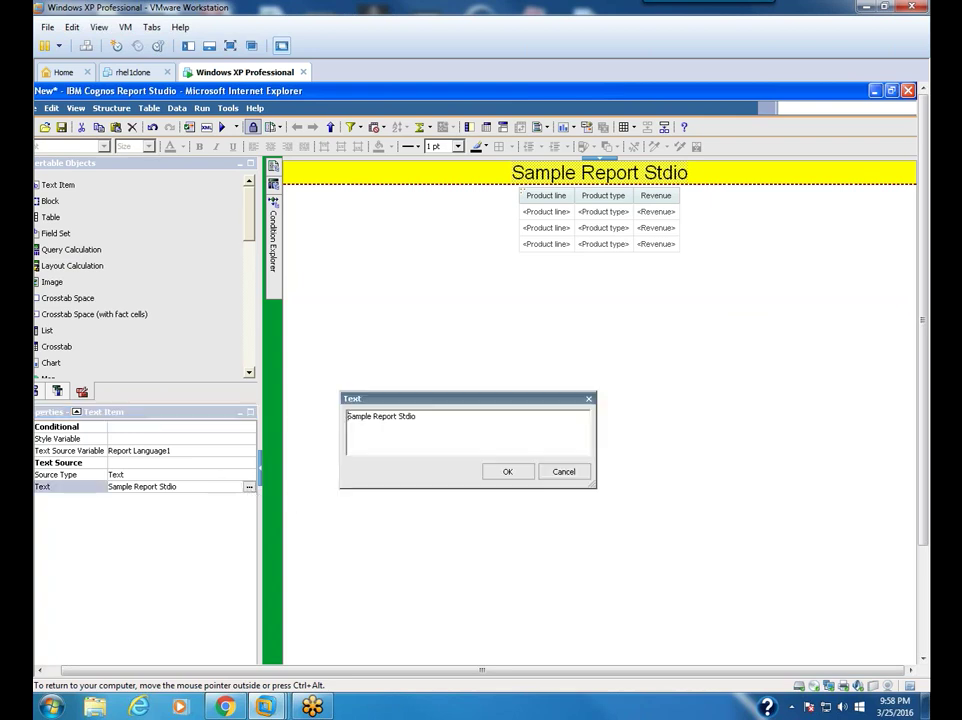
{"action": "left_click", "coordinate": [405, 418]}
{"action": "type", "text": "u"}
{"action": "left_click", "coordinate": [518, 476]}
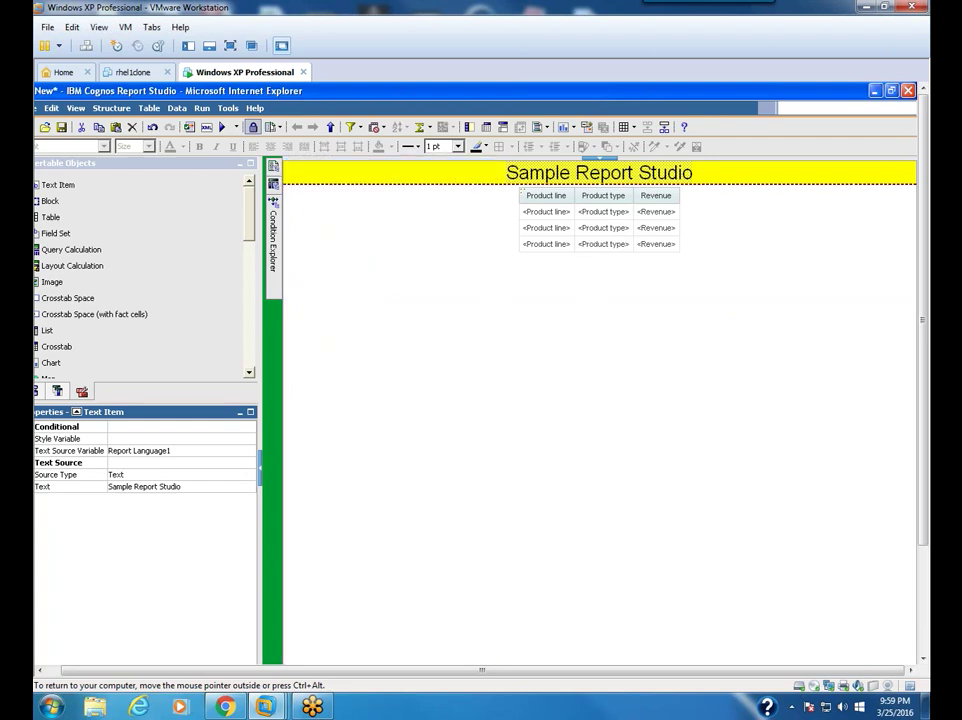
{"action": "left_click", "coordinate": [272, 346]}
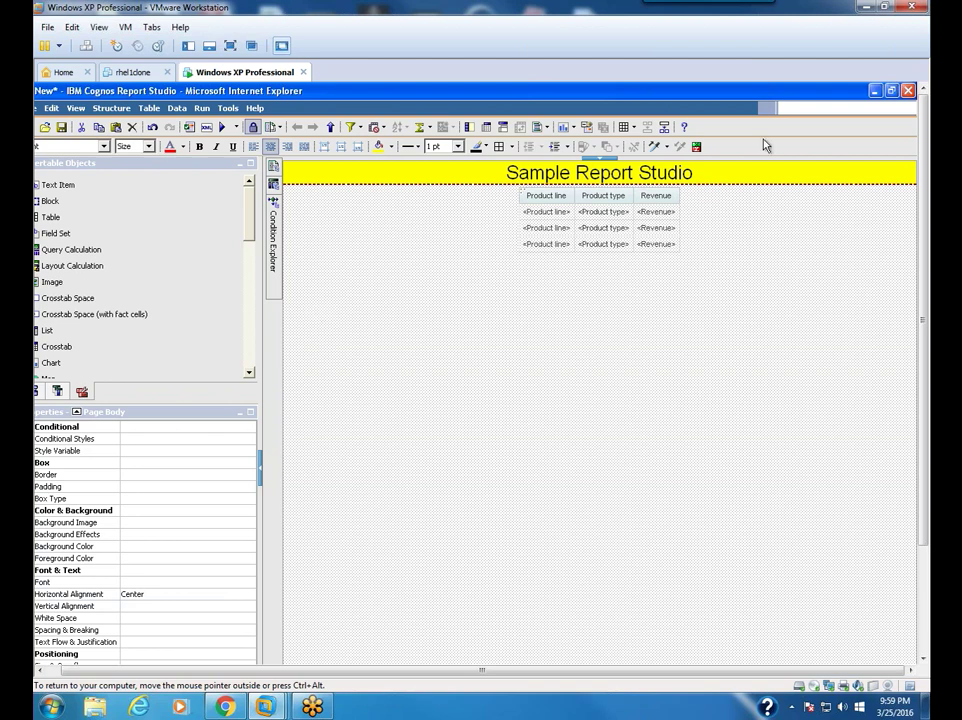
- Switch to IBM Cognos Connection and set the content language in the user preferences to French
{"action": "left_click", "coordinate": [875, 91]}
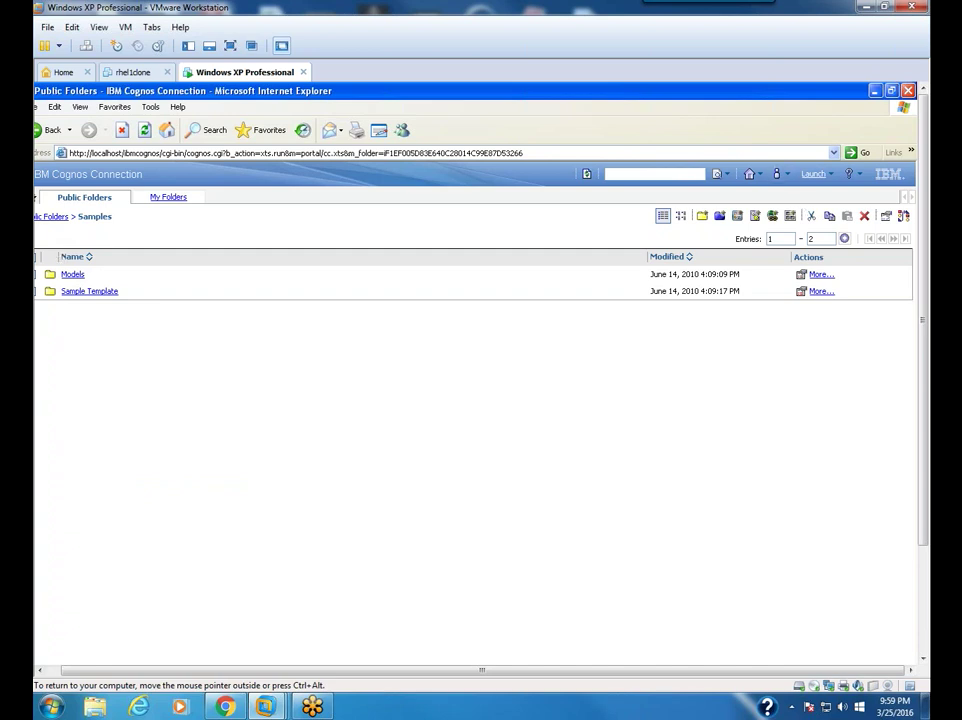
{"action": "left_click", "coordinate": [787, 176]}
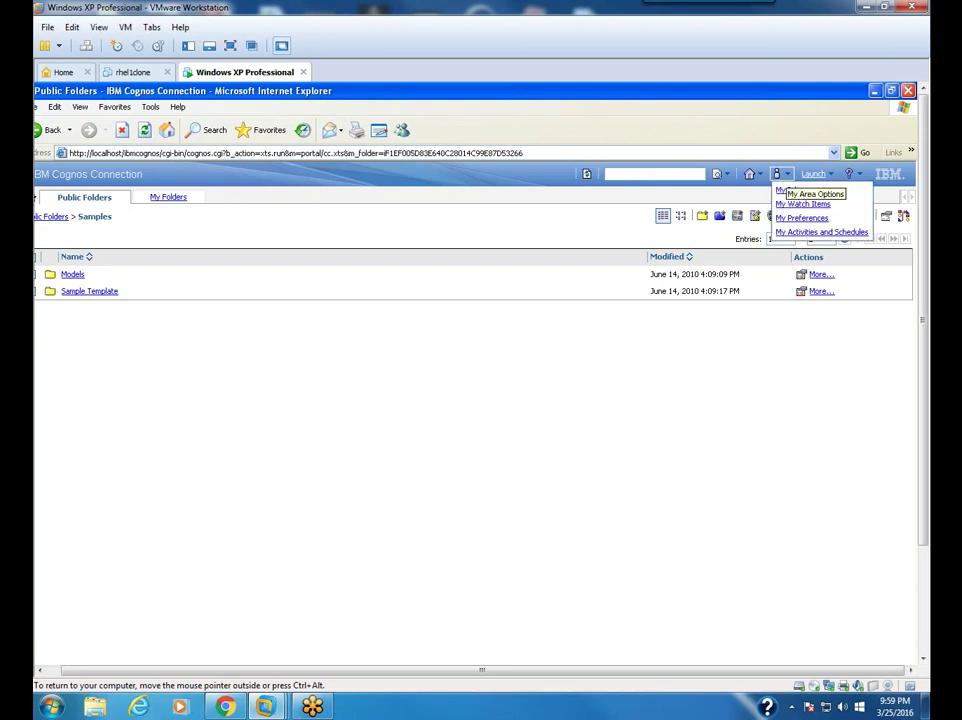
{"action": "left_click", "coordinate": [800, 218]}
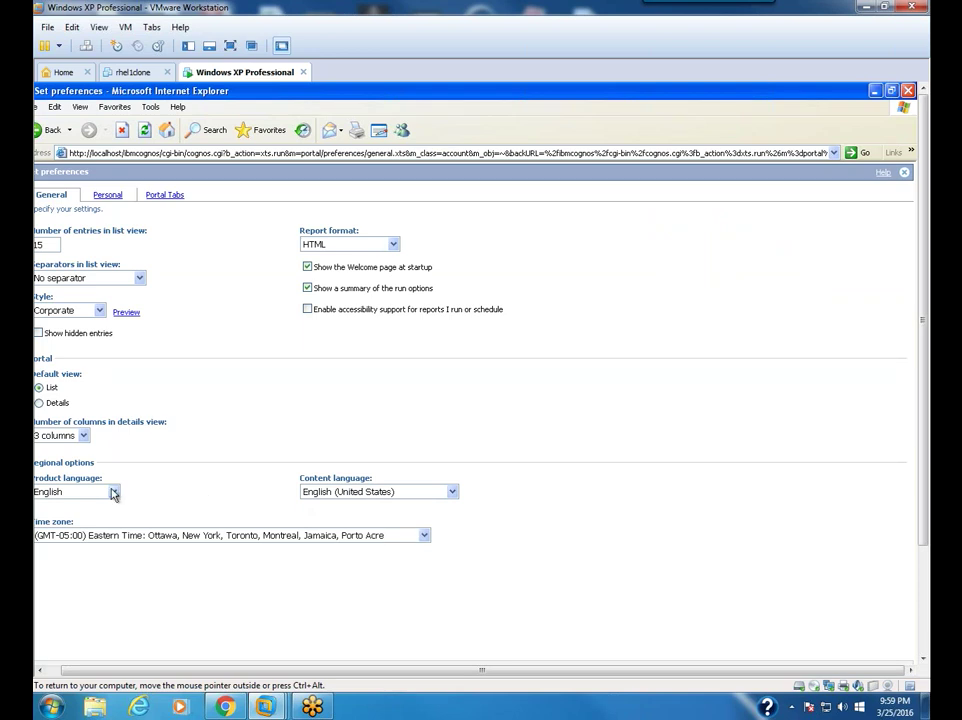
{"action": "left_click", "coordinate": [453, 492]}
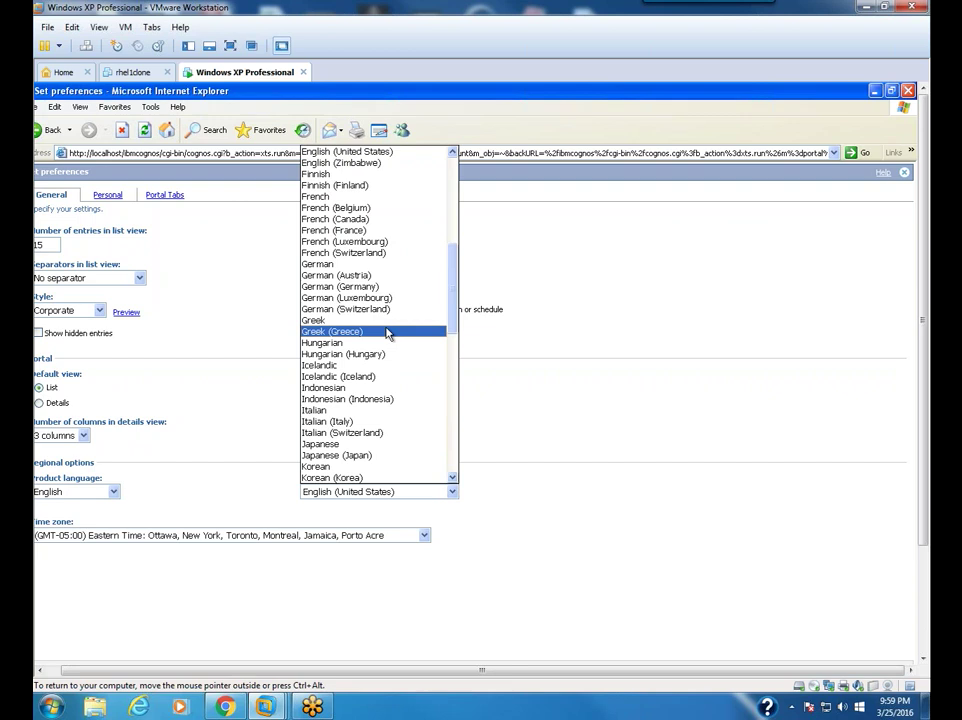
{"action": "left_click", "coordinate": [361, 199]}
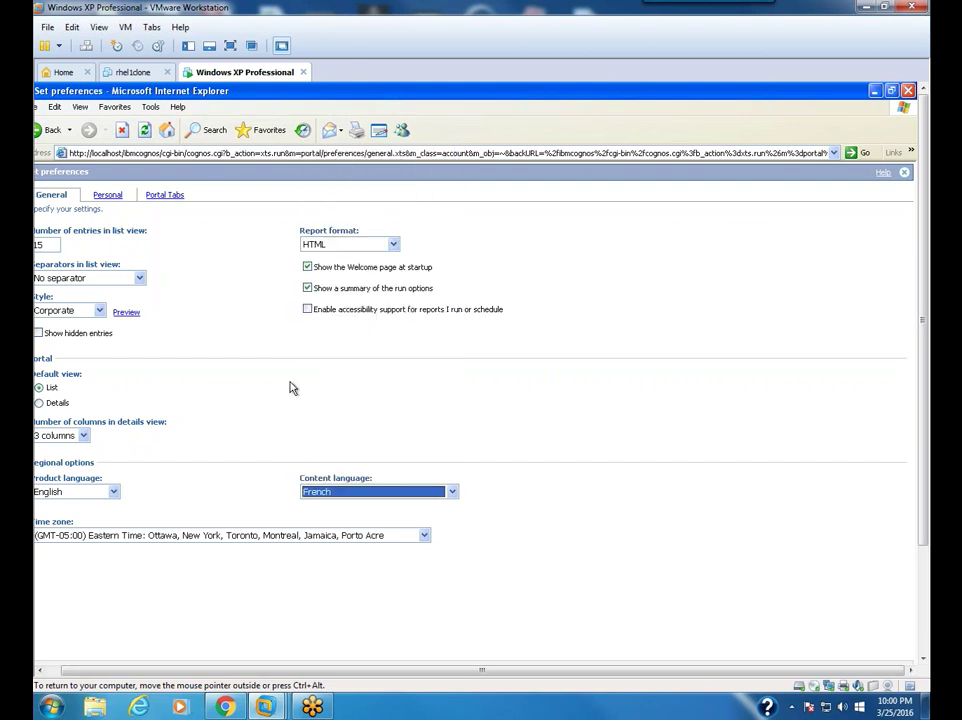
{"action": "left_click", "coordinate": [70, 668]}
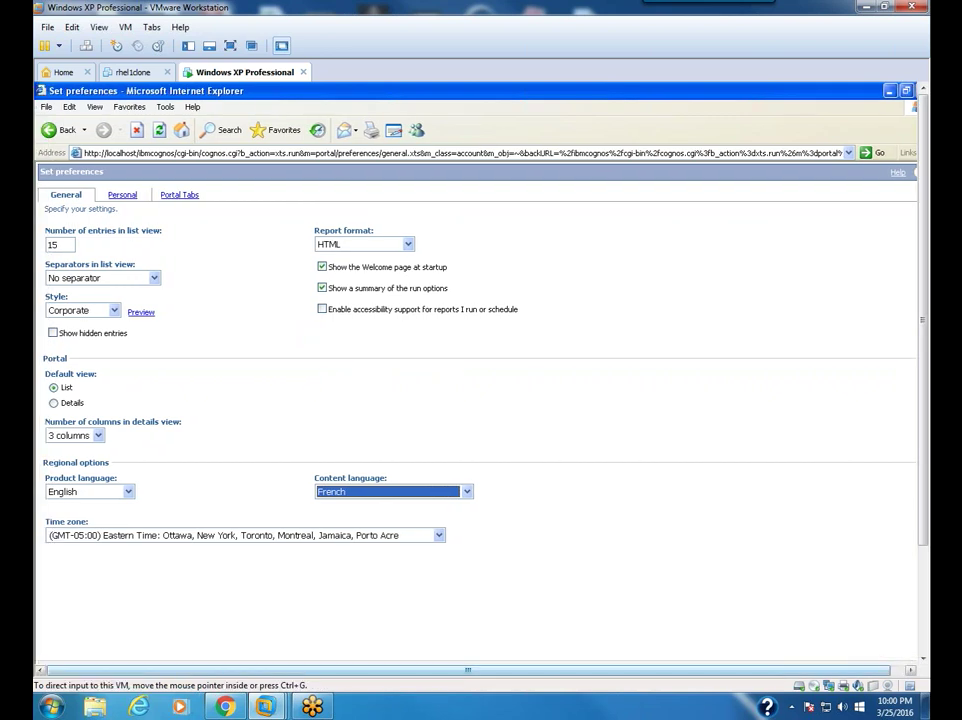
{"action": "left_click", "coordinate": [922, 605]}
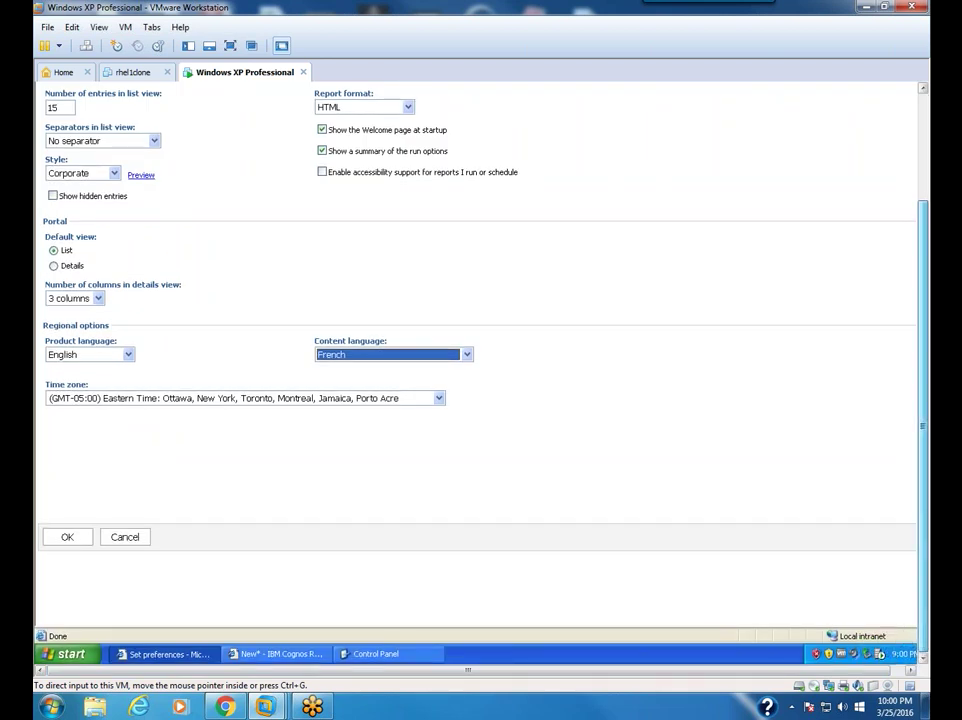
{"action": "left_click", "coordinate": [67, 537]}
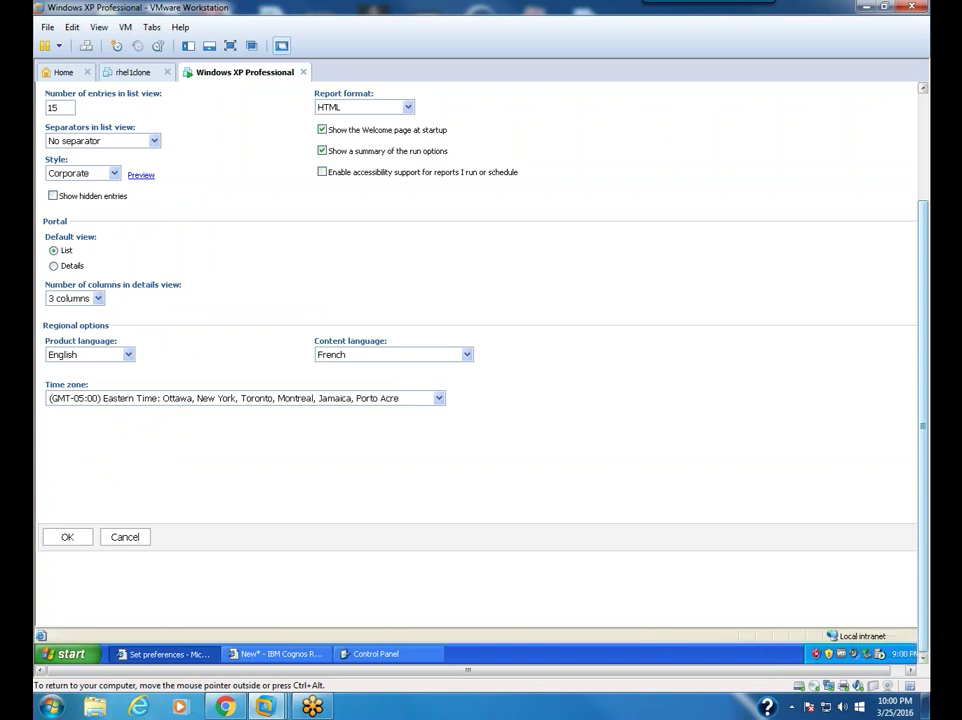
{"action": "left_click", "coordinate": [112, 538]}
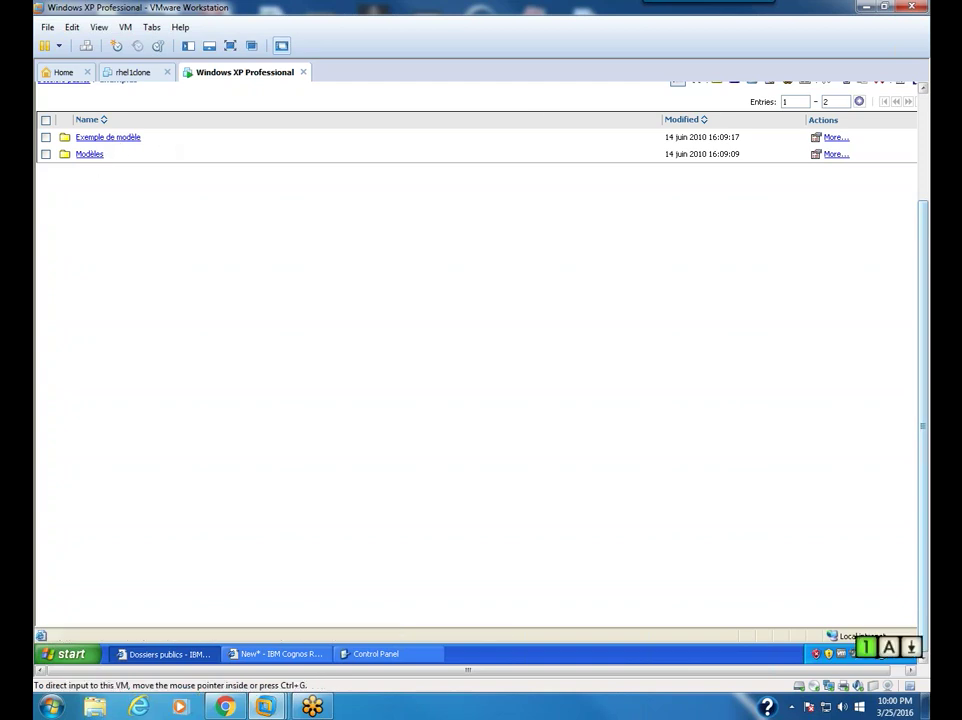
{"action": "left_click", "coordinate": [923, 115]}
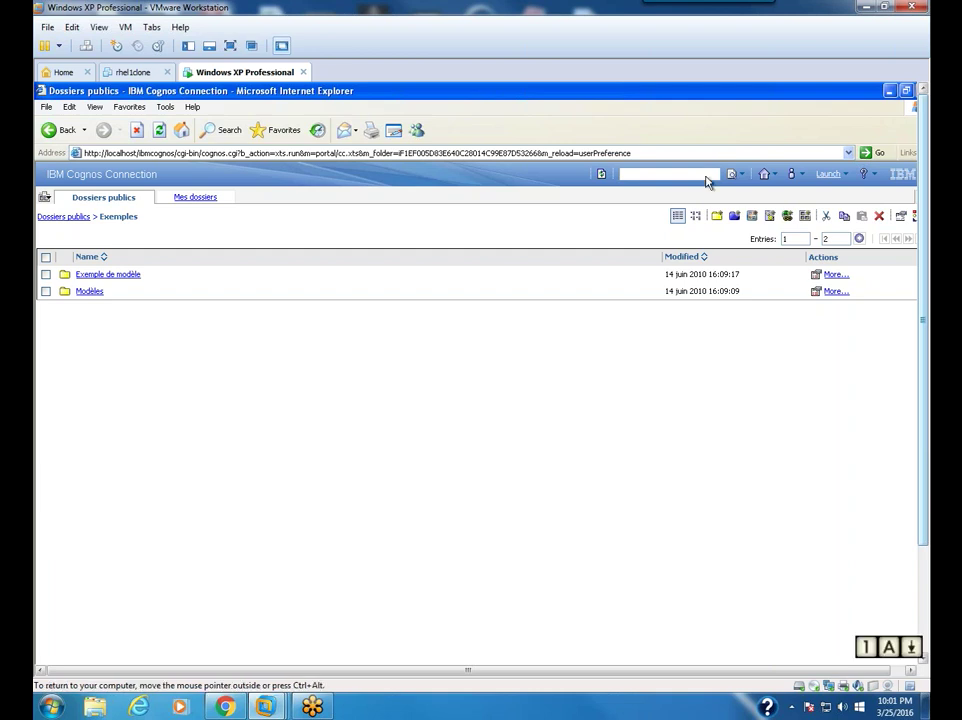
- Set the content language in the user preferences to English (United States) and apply the change
{"action": "left_click", "coordinate": [793, 174]}
{"action": "left_click", "coordinate": [815, 219]}
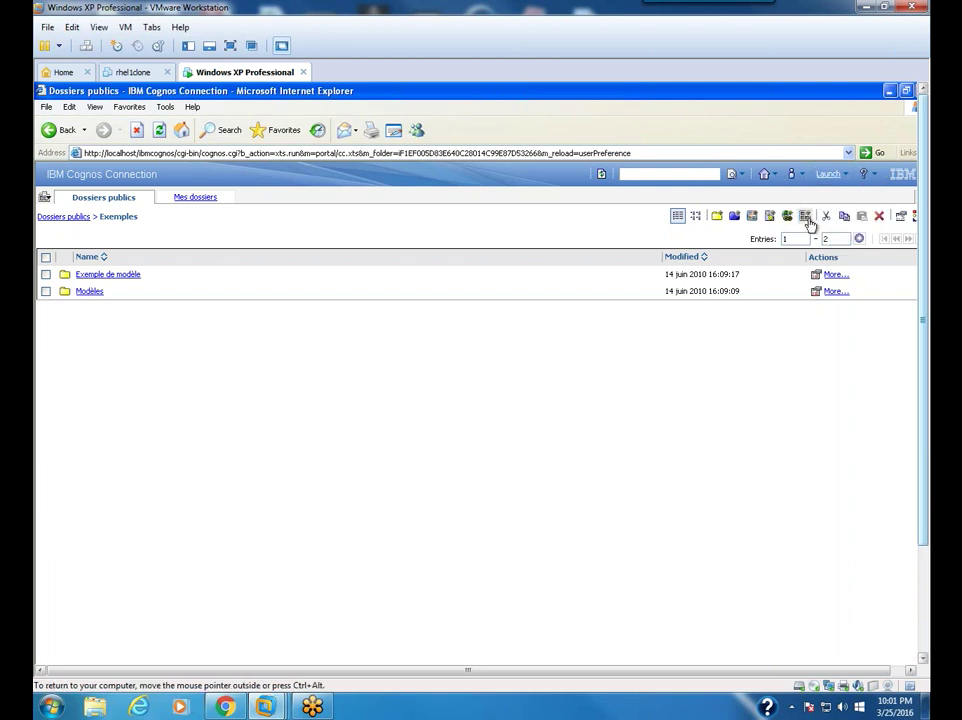
{"action": "left_click", "coordinate": [400, 492]}
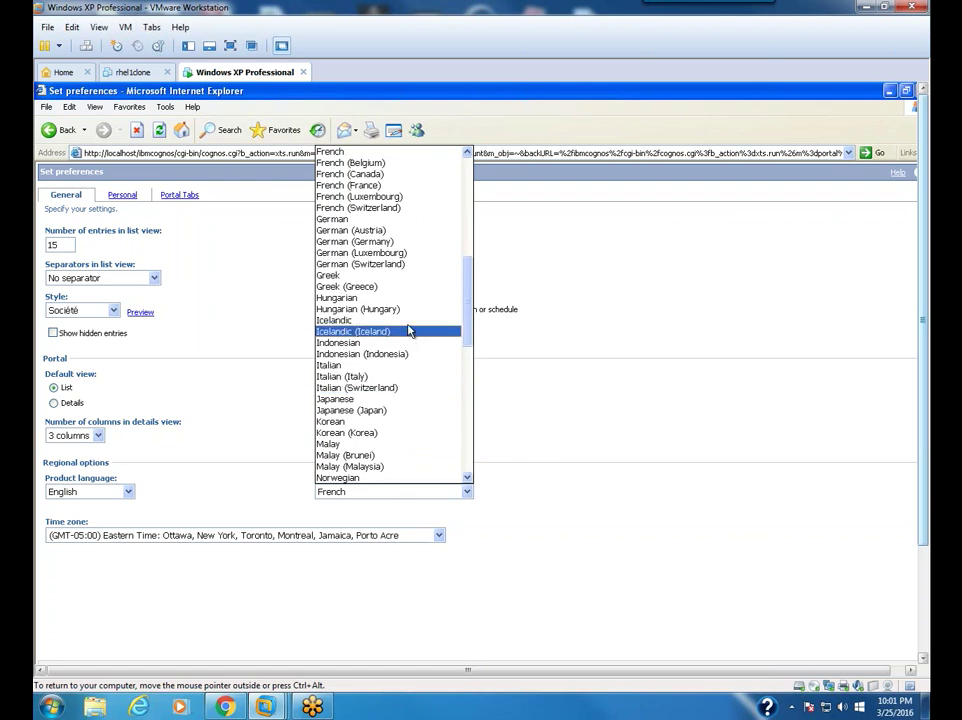
{"action": "scroll", "coordinate": [395, 342], "scroll_direction": "down", "scroll_amount": 1}
{"action": "scroll", "coordinate": [400, 358], "scroll_direction": "up", "scroll_amount": 2}
{"action": "scroll", "coordinate": [400, 358], "scroll_direction": "up", "scroll_amount": 8}
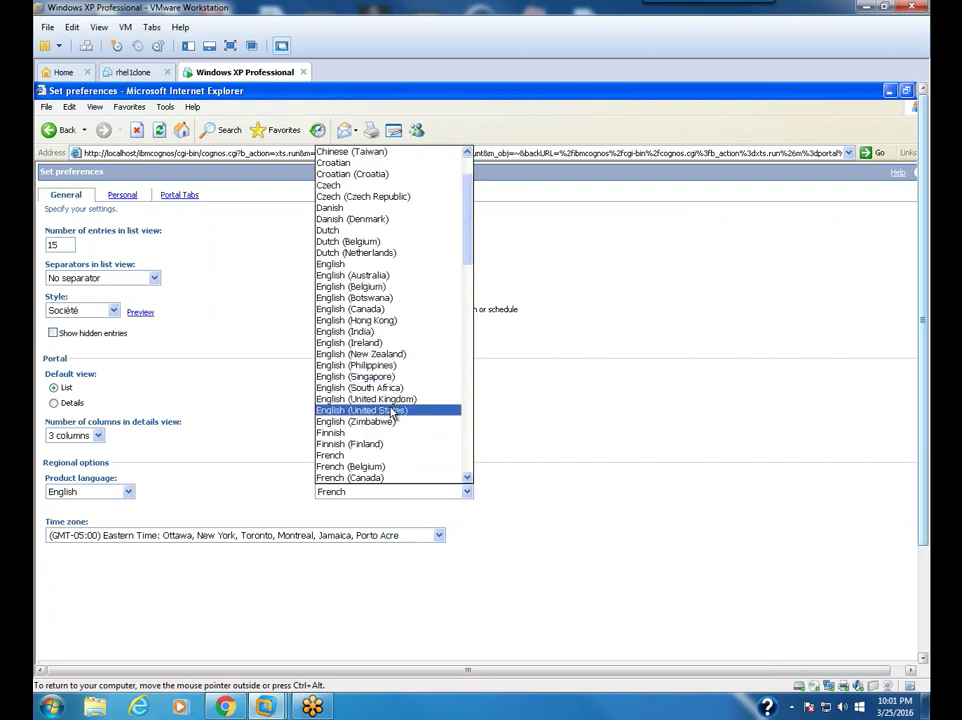
{"action": "left_click", "coordinate": [393, 410]}
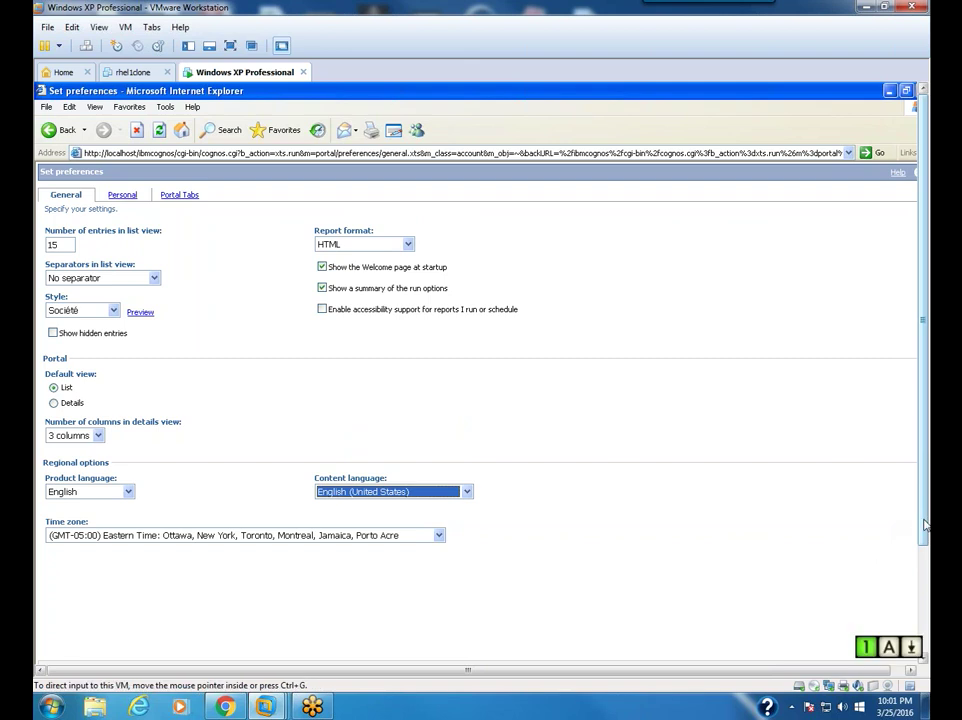
{"action": "left_click_drag", "start_coordinate": [925, 525], "coordinate": [919, 553]}
{"action": "key", "text": "Return"}
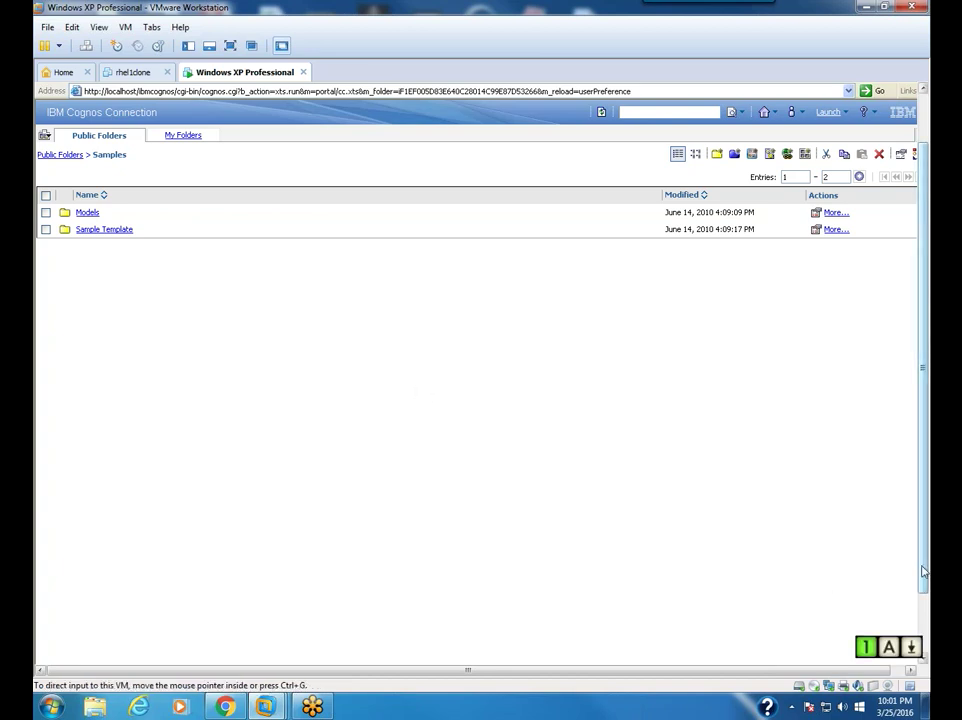
- Switch to Report Studio and review the languages defined for the Report Language1 variable in the Condition Explorer
{"action": "left_click_drag", "start_coordinate": [922, 420], "coordinate": [922, 478]}
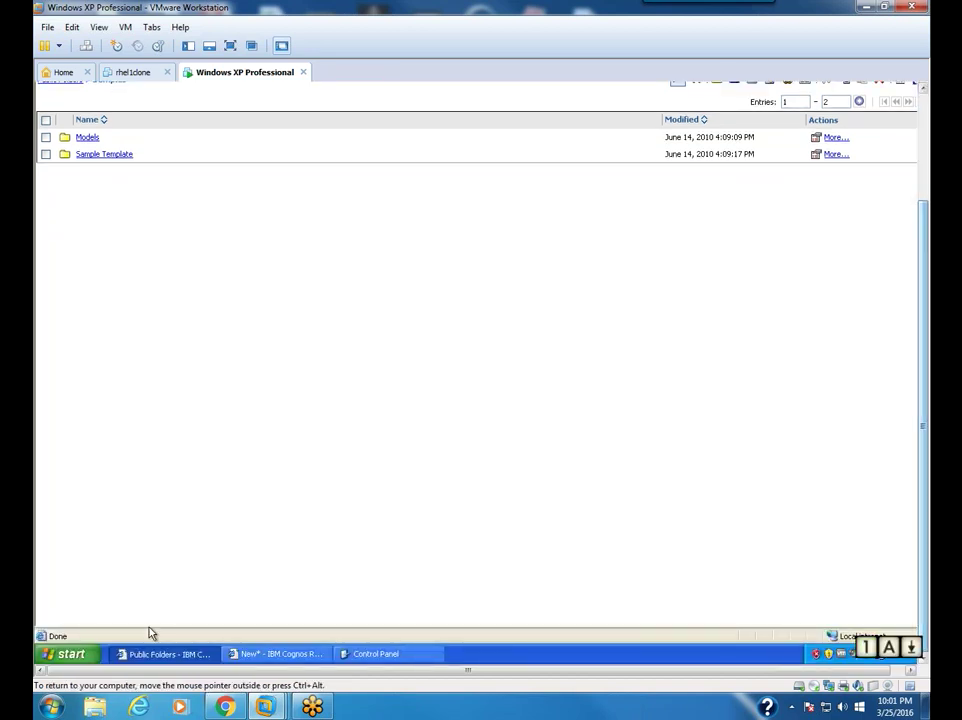
{"action": "left_click", "coordinate": [288, 655]}
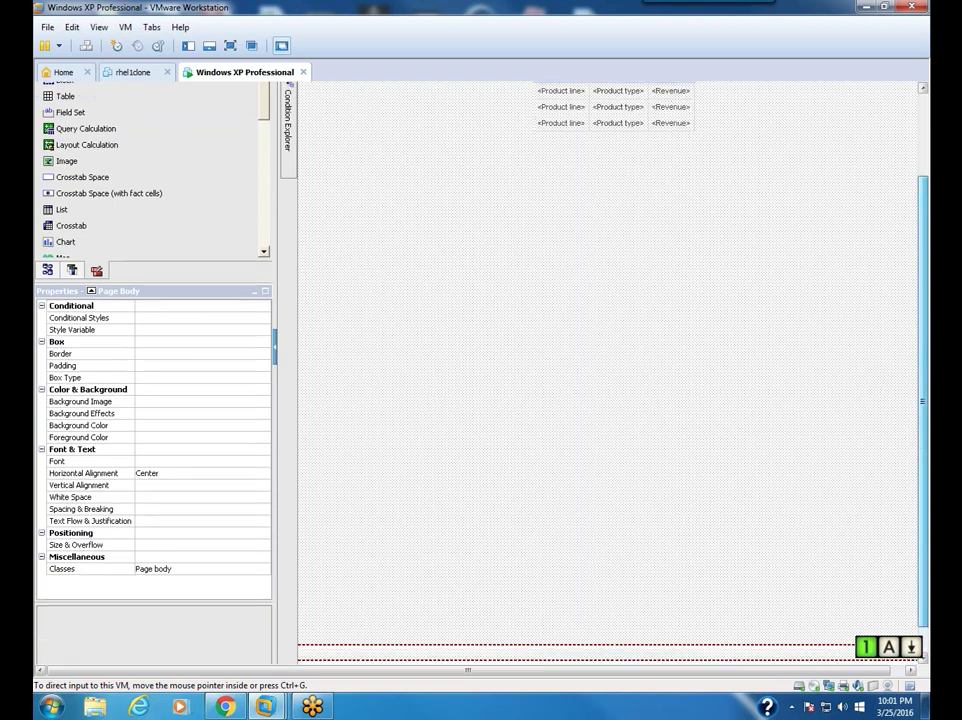
{"action": "left_click_drag", "start_coordinate": [922, 401], "coordinate": [922, 320]}
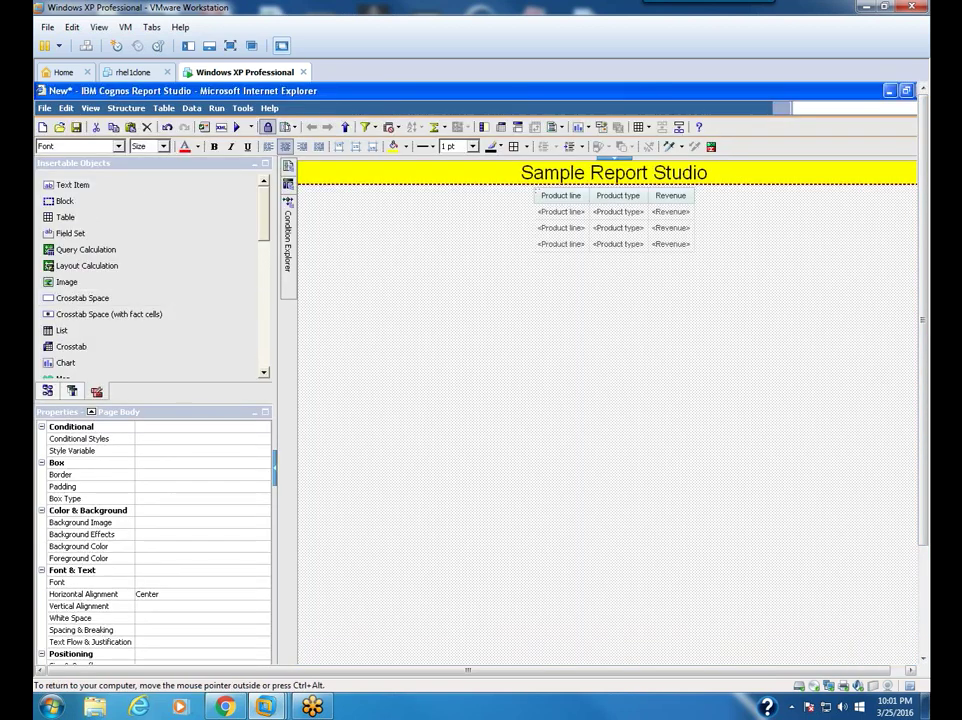
{"action": "mouse_move", "coordinate": [292, 258]}
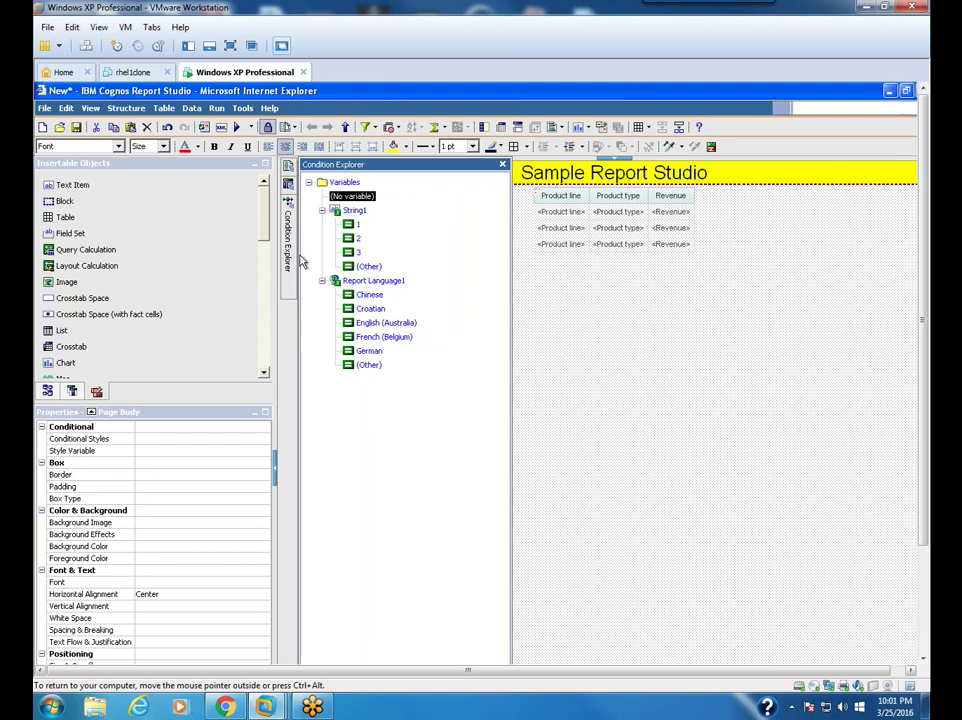
- Return to IBM Cognos Connection and set the content language in the user preferences to Croatian
{"action": "left_click", "coordinate": [889, 91]}
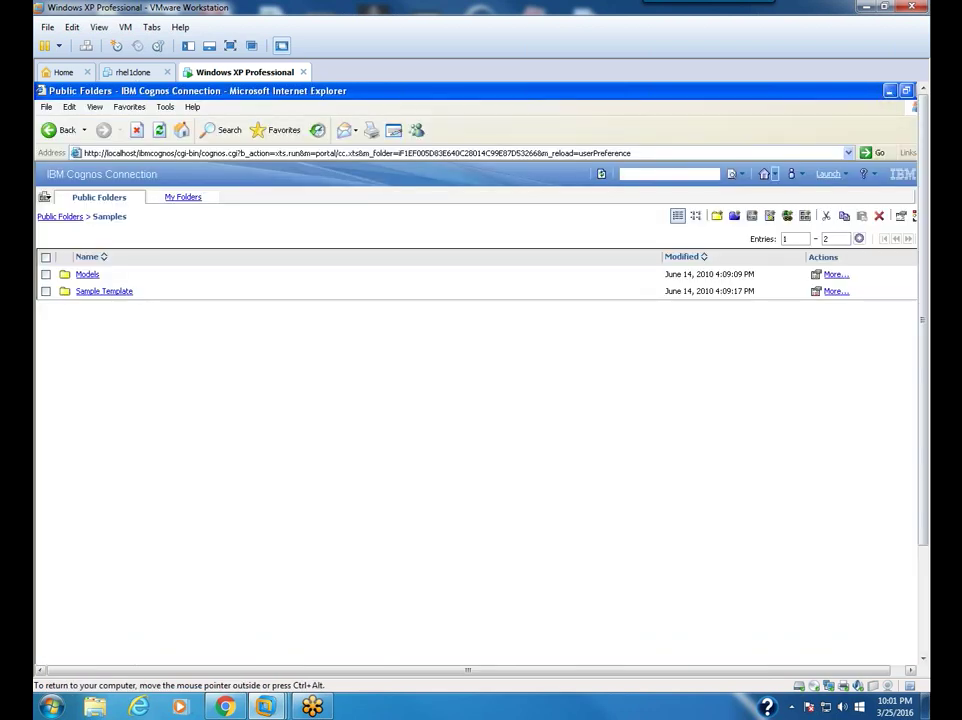
{"action": "left_click", "coordinate": [793, 174]}
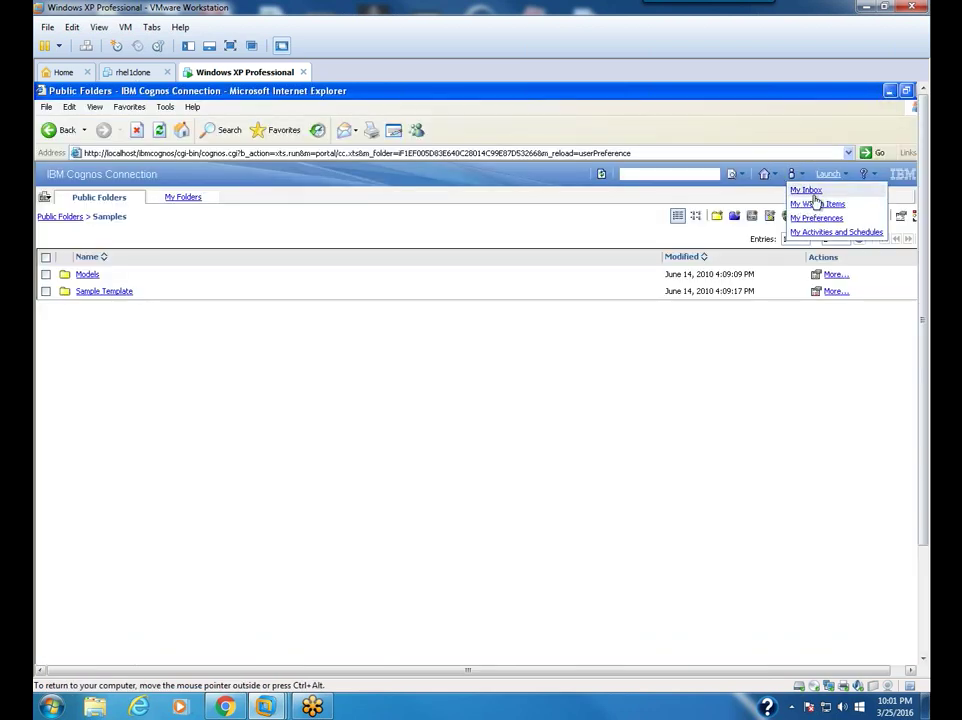
{"action": "left_click", "coordinate": [816, 217]}
{"action": "left_click", "coordinate": [466, 492]}
{"action": "scroll", "coordinate": [418, 366], "scroll_direction": "up", "scroll_amount": 1}
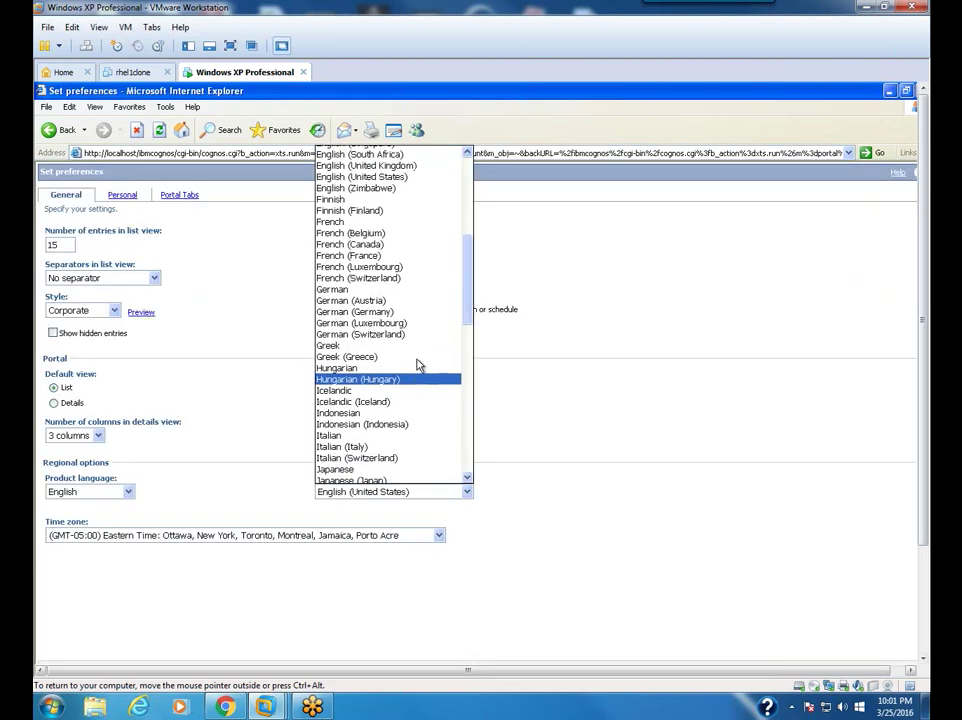
{"action": "scroll", "coordinate": [418, 366], "scroll_direction": "up", "scroll_amount": 8}
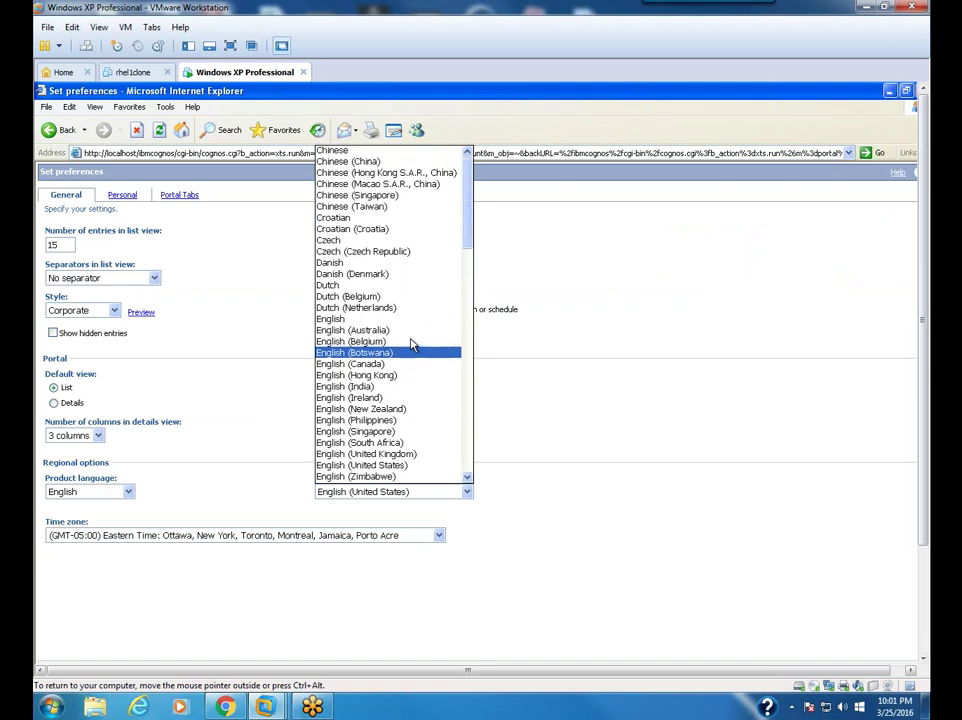
{"action": "left_click", "coordinate": [383, 220]}
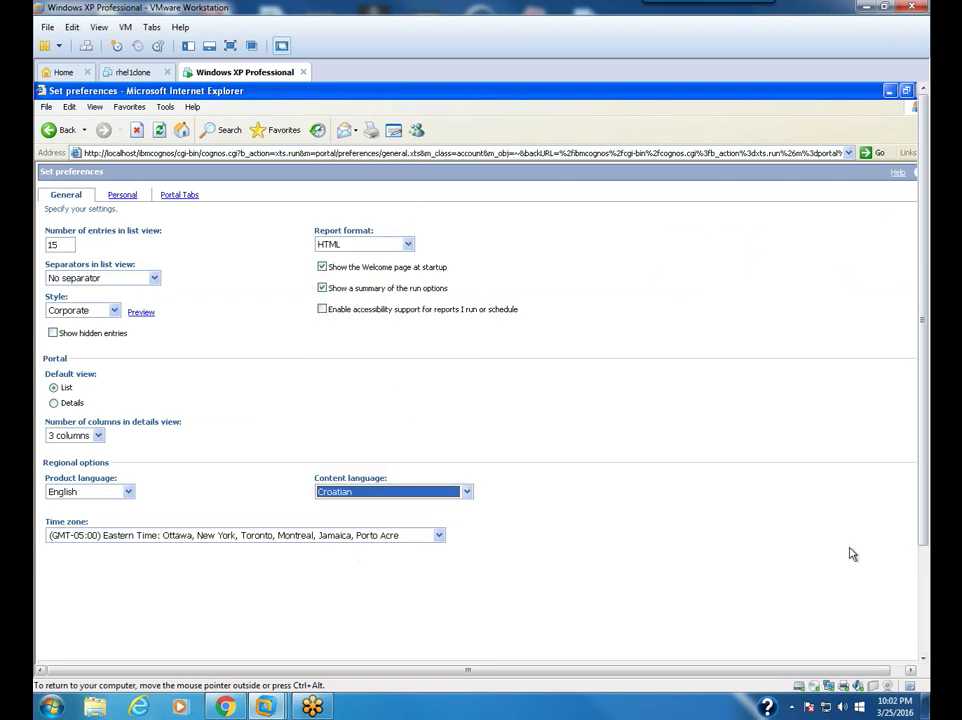
{"action": "scroll", "coordinate": [925, 592], "scroll_direction": "down", "scroll_amount": 2}
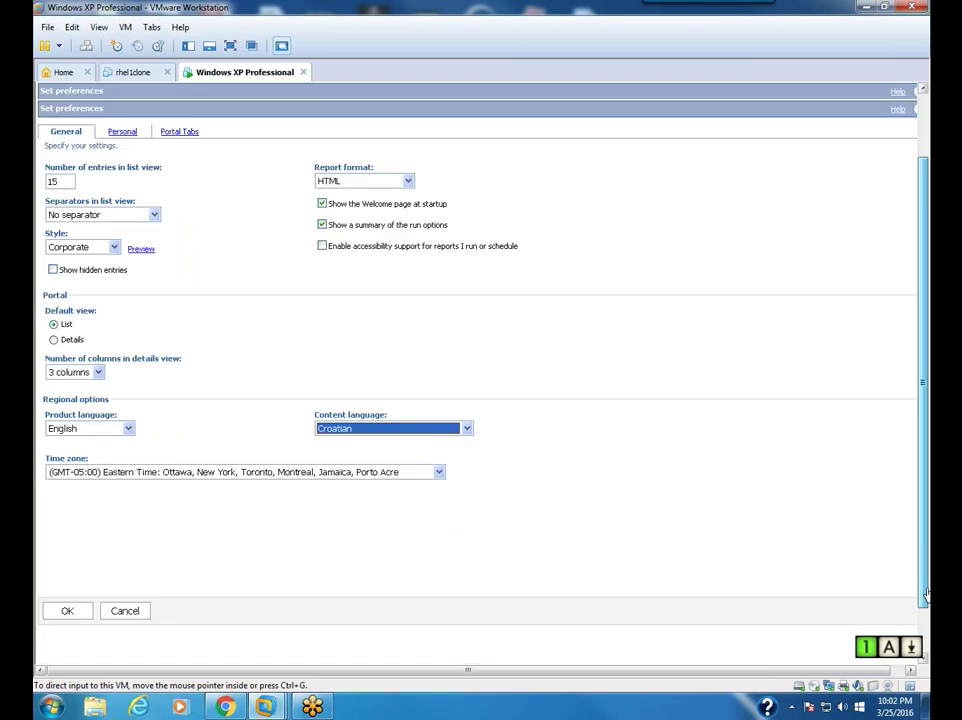
{"action": "left_click", "coordinate": [72, 549]}
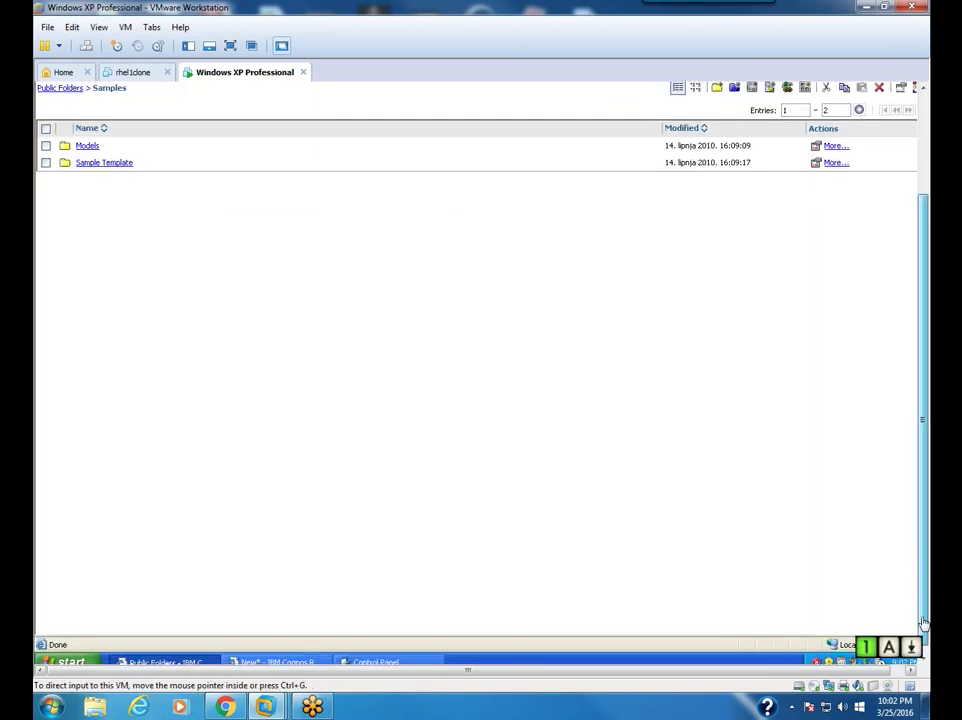
- Run the report from Report Studio to examine its title for the Croatian content language, and close the maximized viewer
{"action": "left_click", "coordinate": [268, 655]}
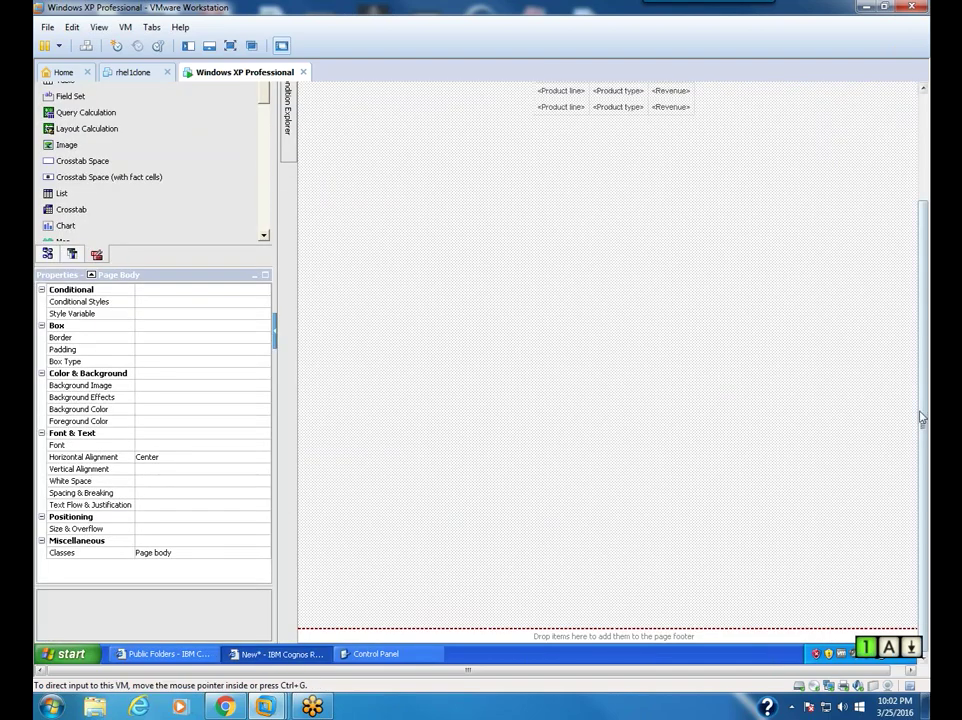
{"action": "left_click_drag", "start_coordinate": [922, 422], "coordinate": [922, 312]}
{"action": "left_click", "coordinate": [237, 127]}
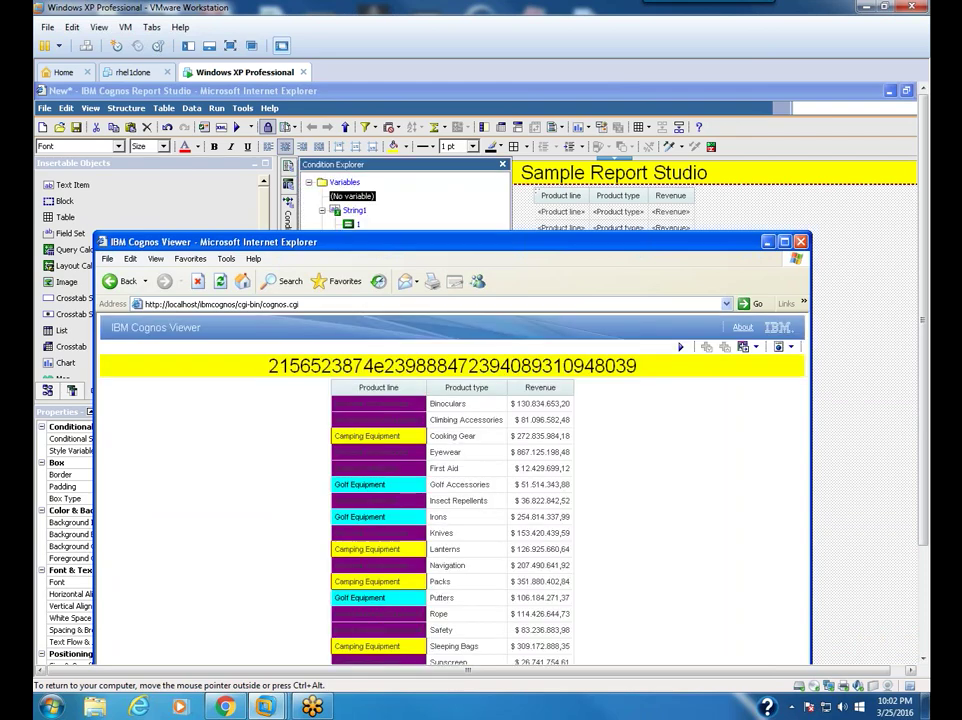
{"action": "left_click", "coordinate": [786, 243]}
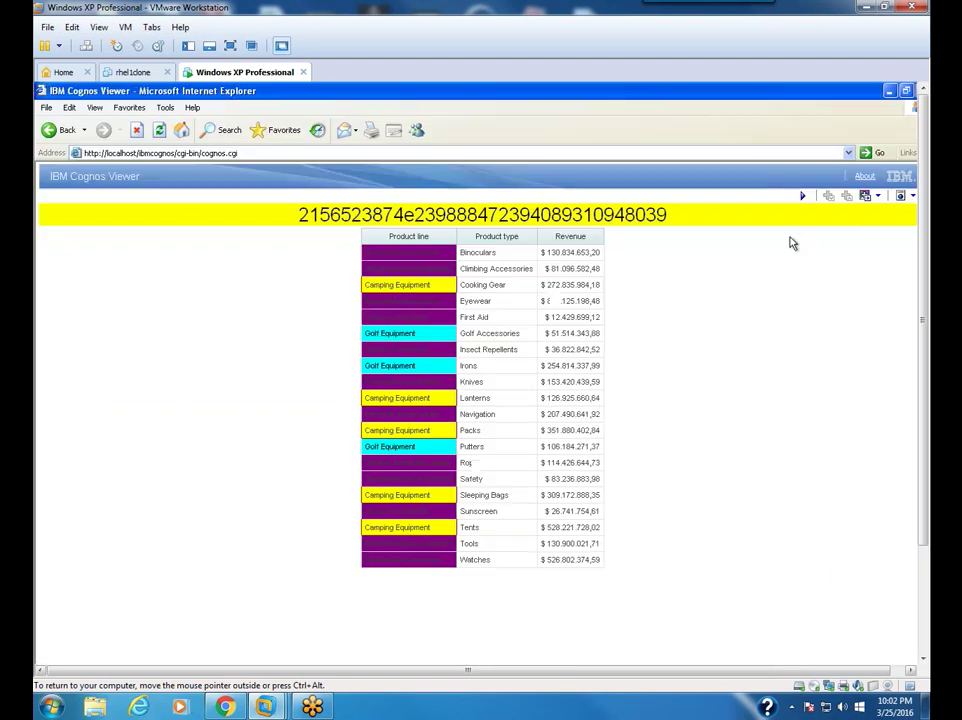
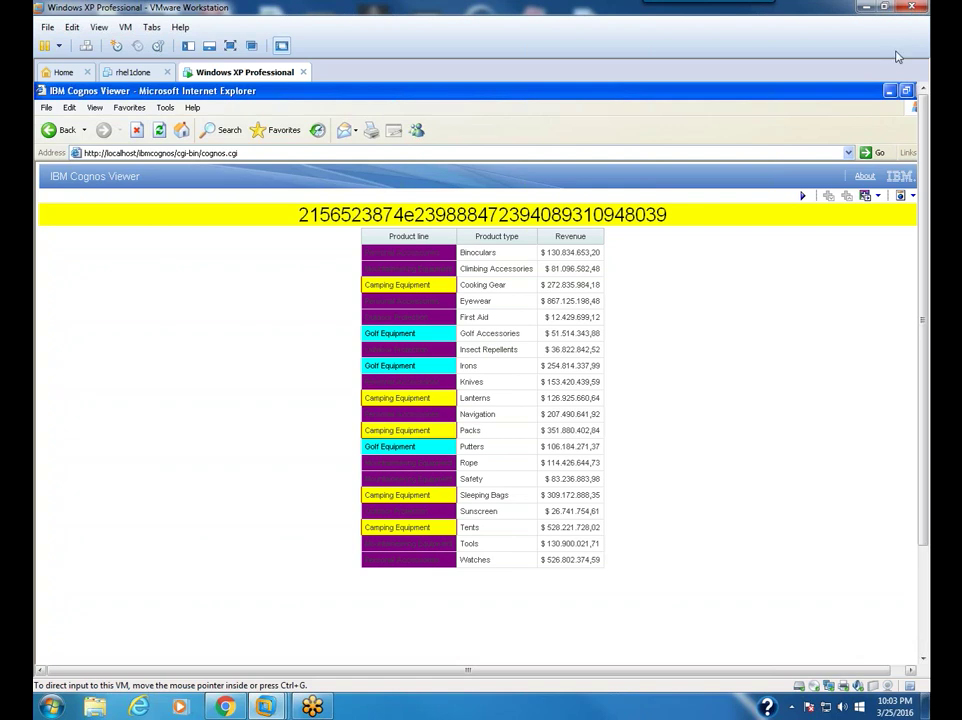
{"action": "left_click", "coordinate": [908, 671]}
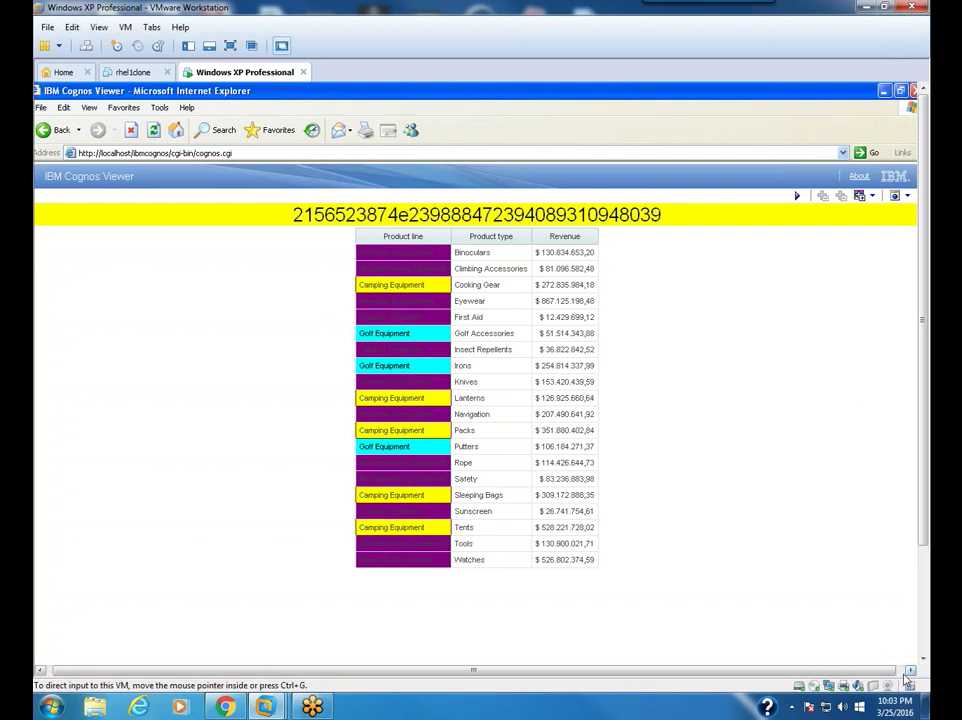
{"action": "left_click", "coordinate": [908, 671]}
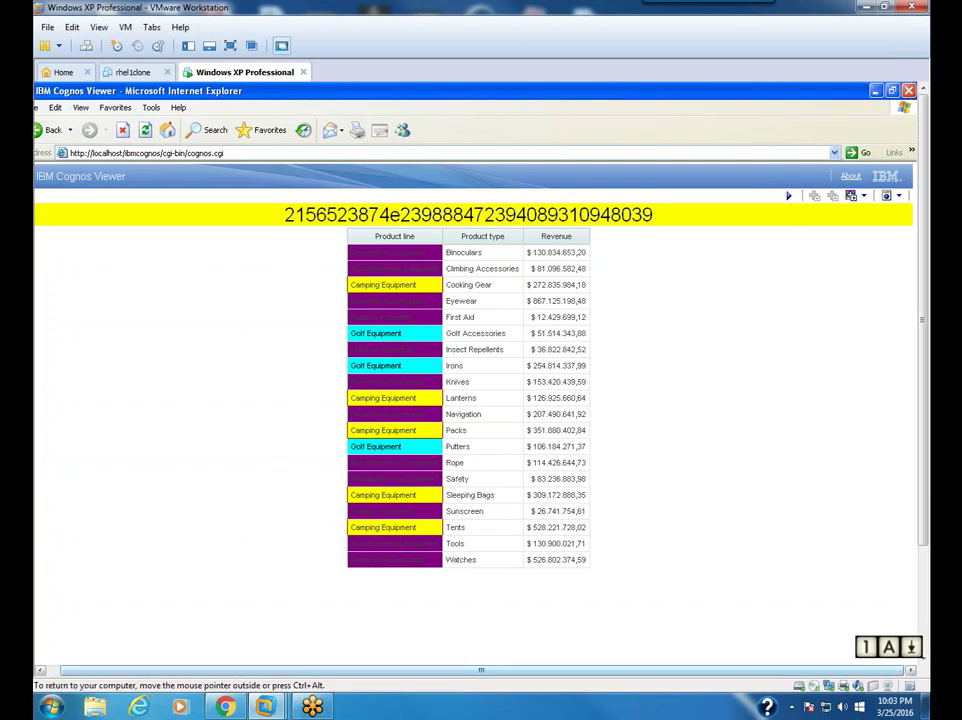
{"action": "left_click", "coordinate": [908, 91]}
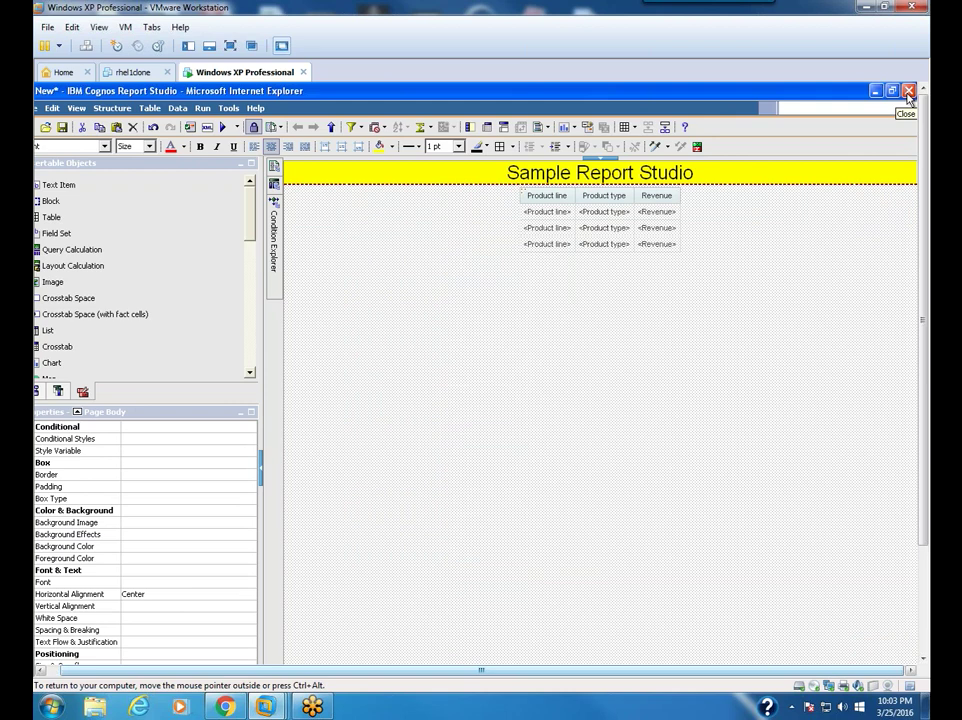
- Open the conditional styles of the Revenue column body and start adding a style
{"action": "left_click", "coordinate": [660, 228]}
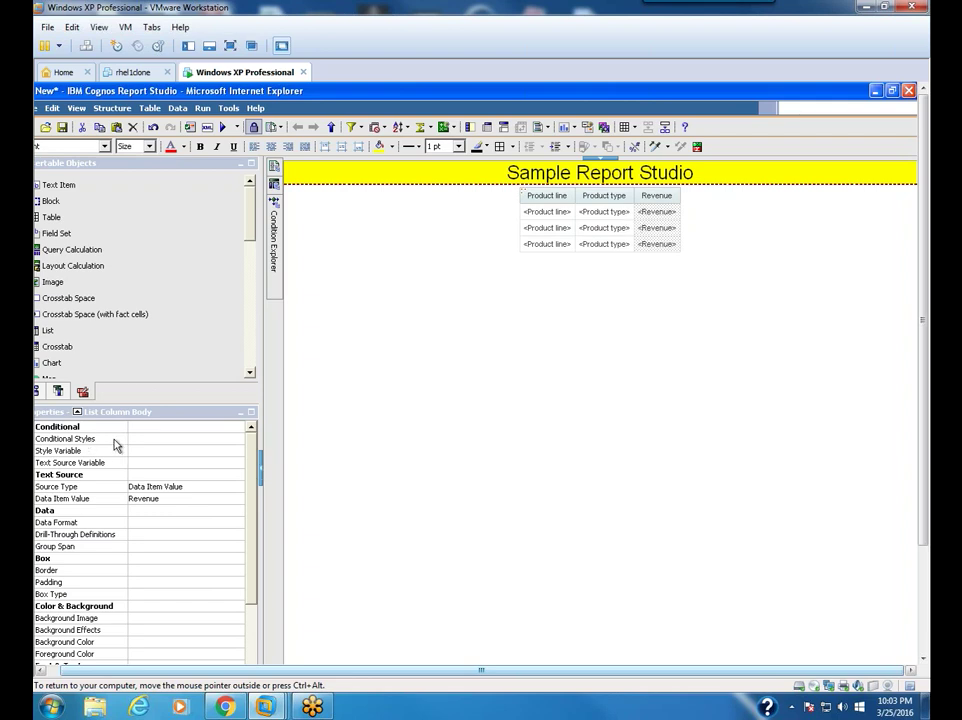
{"action": "left_click", "coordinate": [150, 441]}
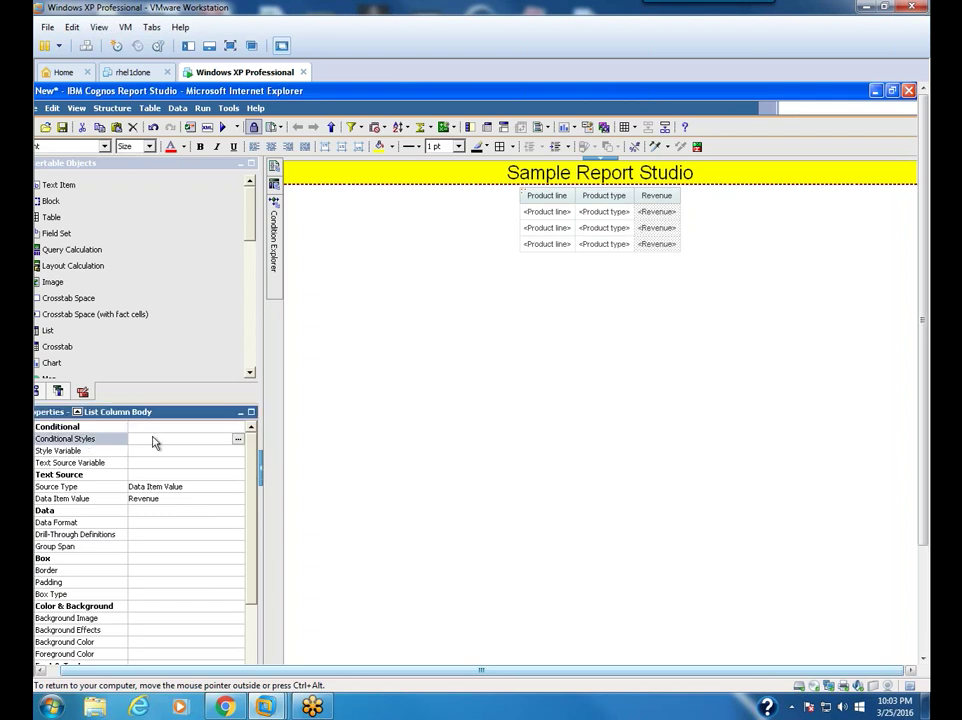
{"action": "left_click", "coordinate": [238, 440]}
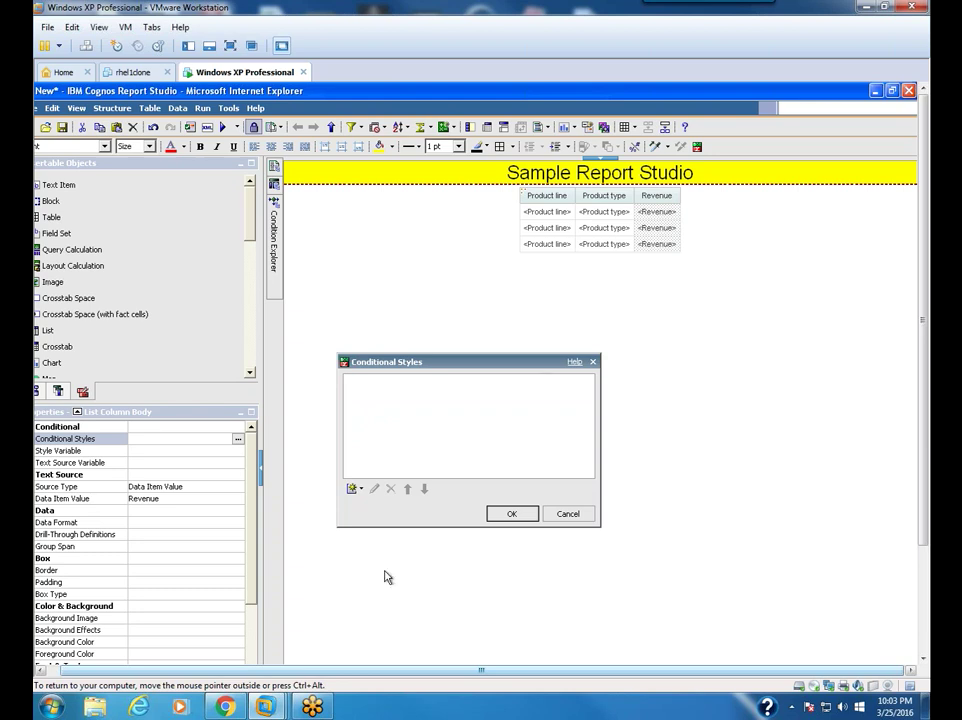
{"action": "left_click", "coordinate": [361, 489]}
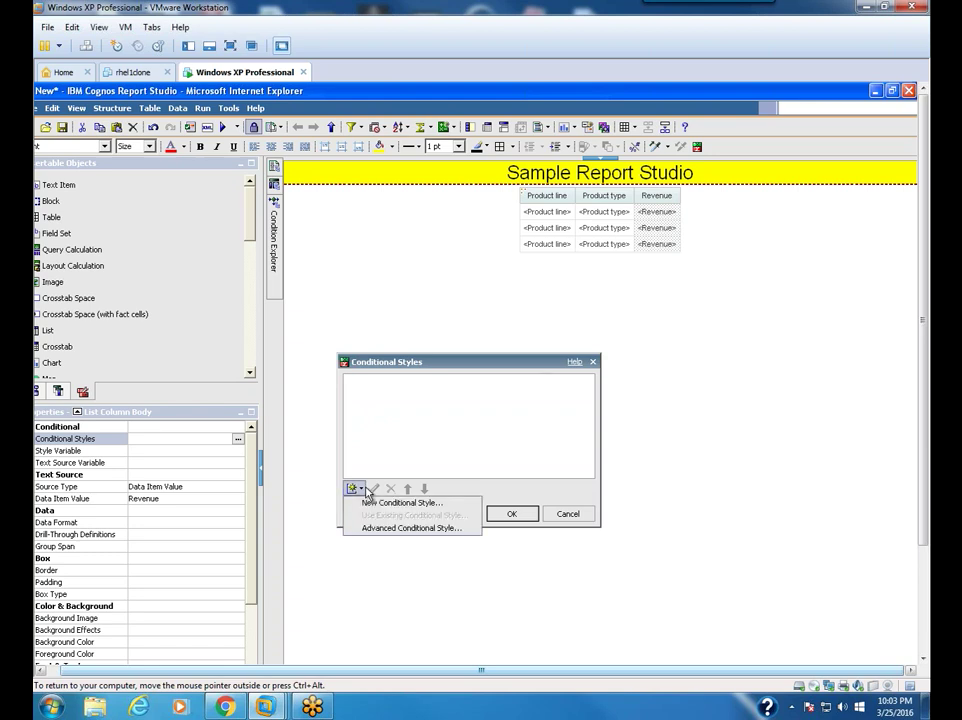
- Create a new conditional style based on the Revenue data item and add a threshold at 10000
{"action": "left_click", "coordinate": [372, 502]}
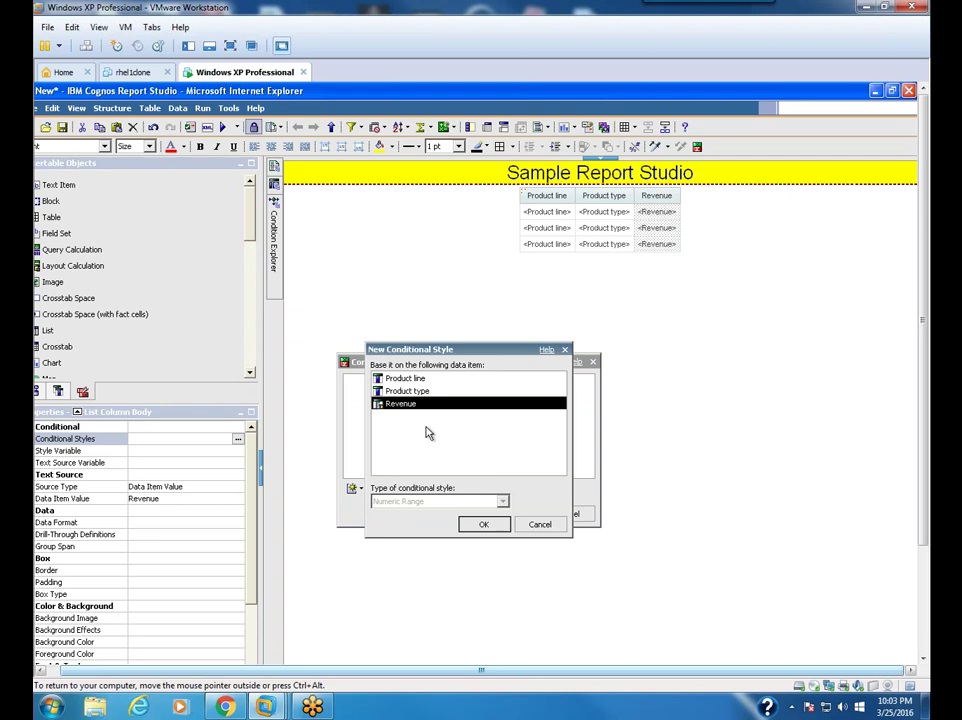
{"action": "left_click", "coordinate": [485, 527]}
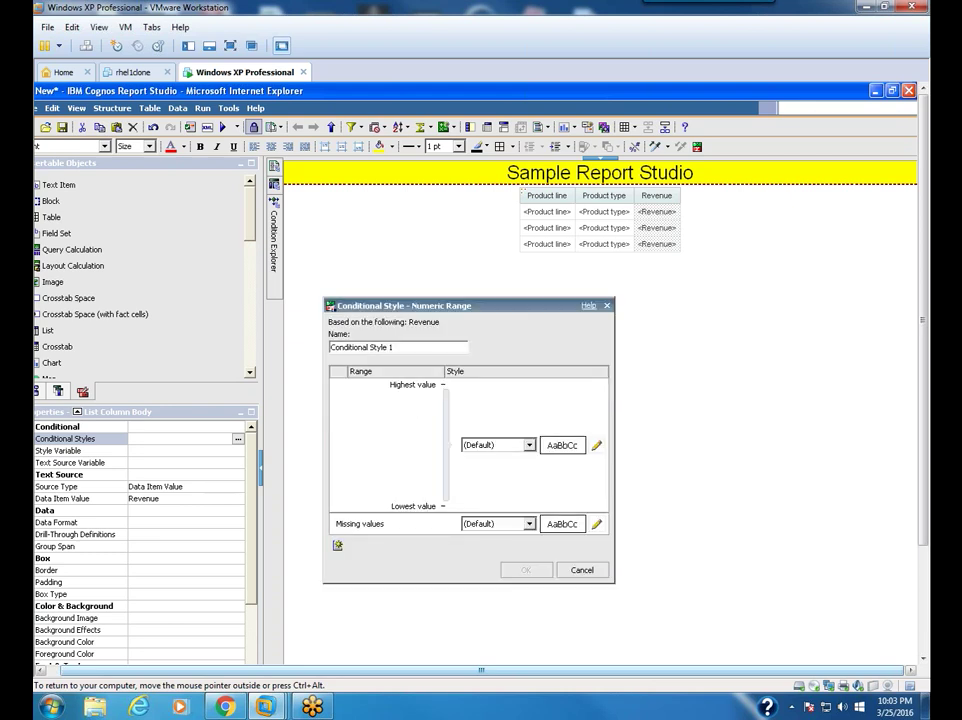
{"action": "left_click", "coordinate": [338, 545]}
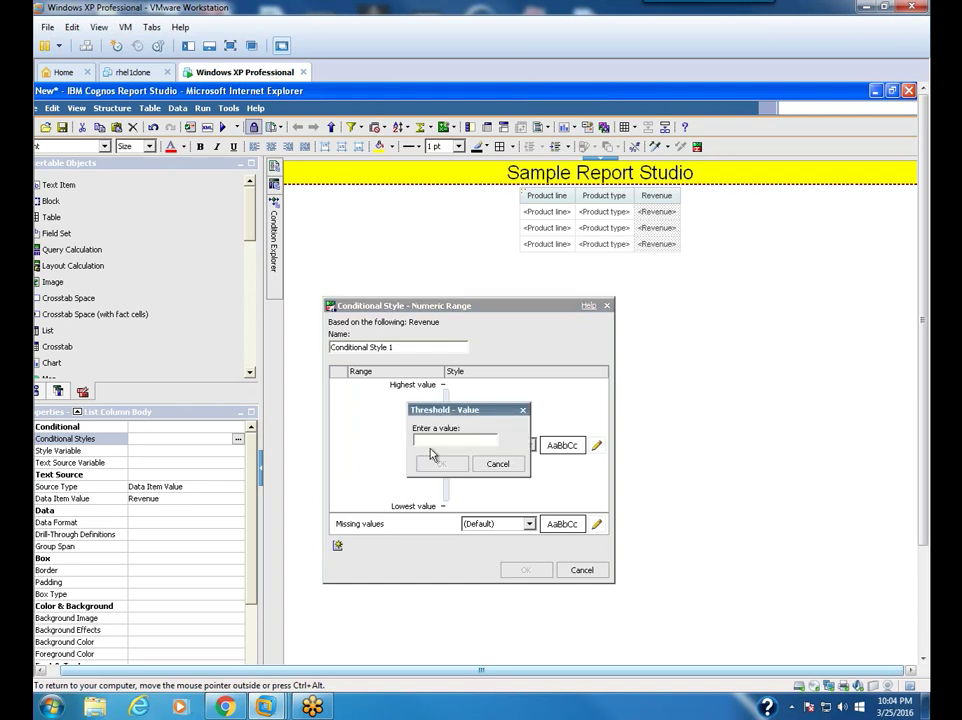
{"action": "type", "text": "10000"}
{"action": "key", "text": "Tab"}
{"action": "key", "text": "Return"}
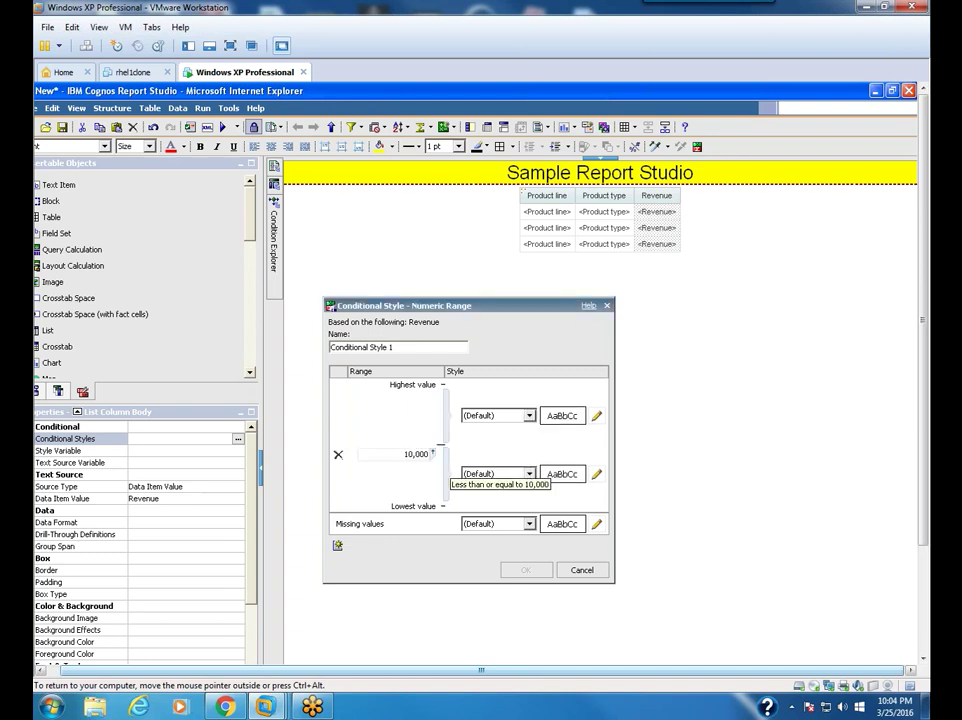
- Add a second threshold at 20000 to the Revenue conditional style
{"action": "left_click", "coordinate": [337, 546]}
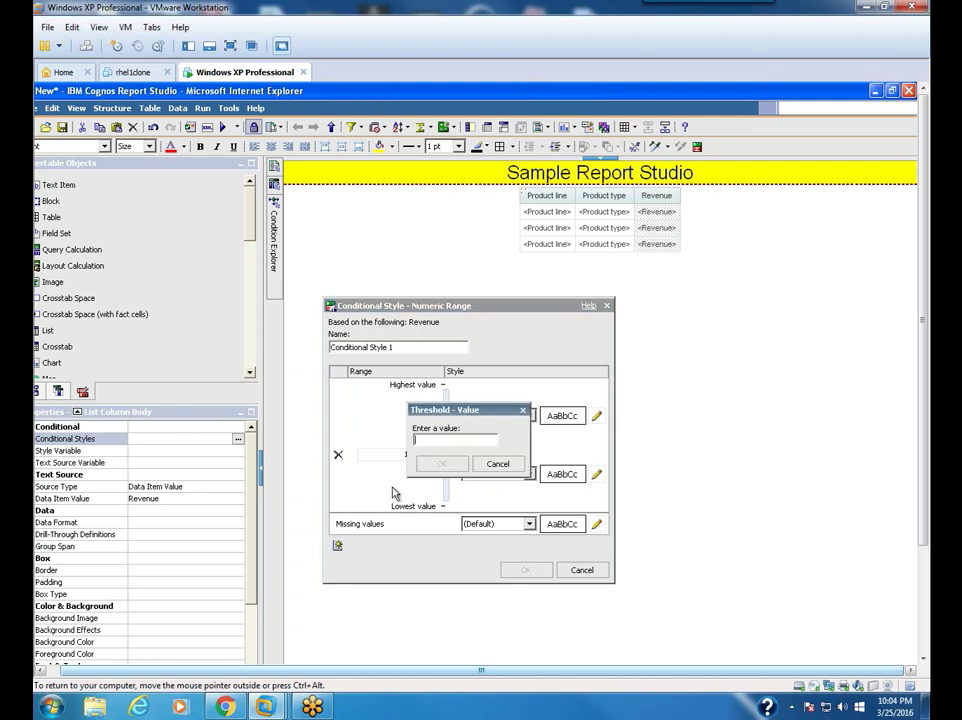
{"action": "type", "text": "20000000"}
{"action": "key", "text": "BackSpace"}
{"action": "key", "text": "BackSpace"}
{"action": "key", "text": "BackSpace"}
{"action": "key", "text": "Return"}
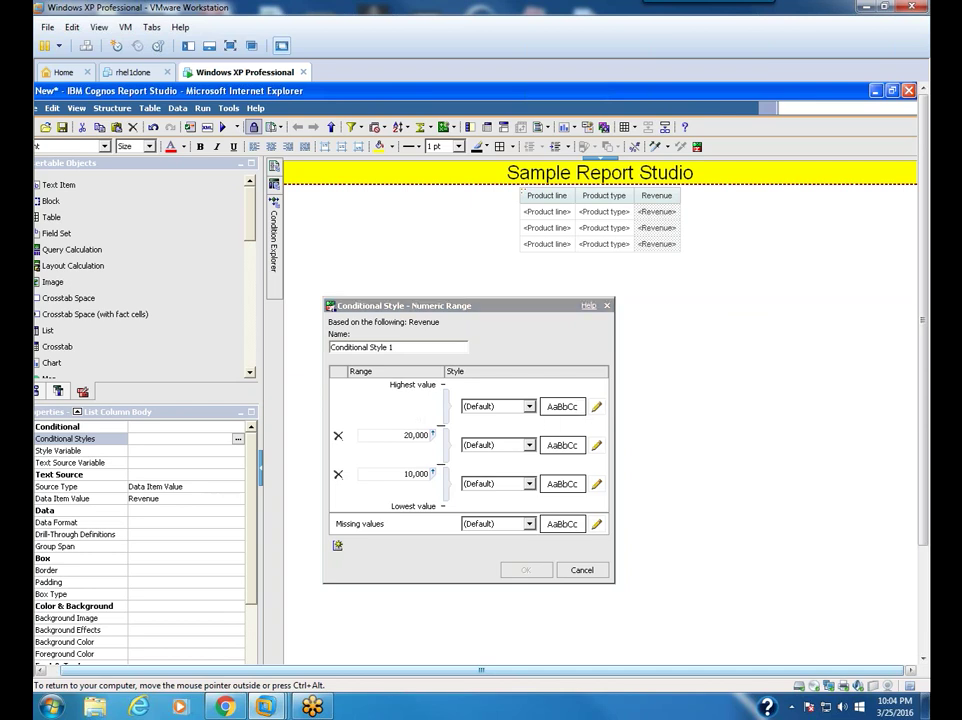
- Set a red background for the Revenue range above 20,000
{"action": "left_click", "coordinate": [597, 407]}
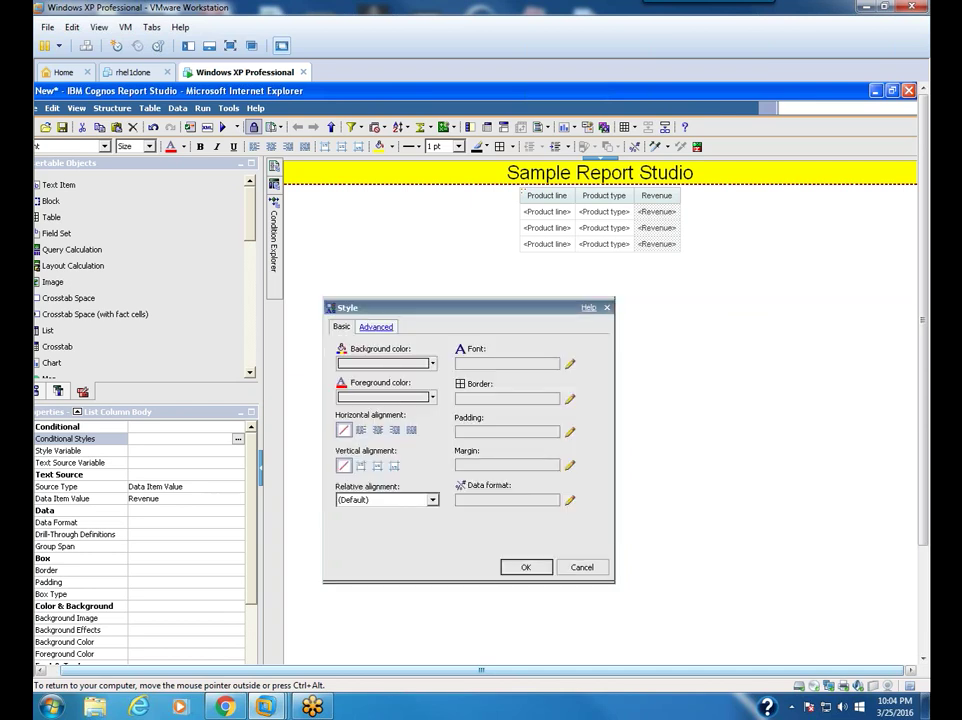
{"action": "left_click", "coordinate": [380, 364]}
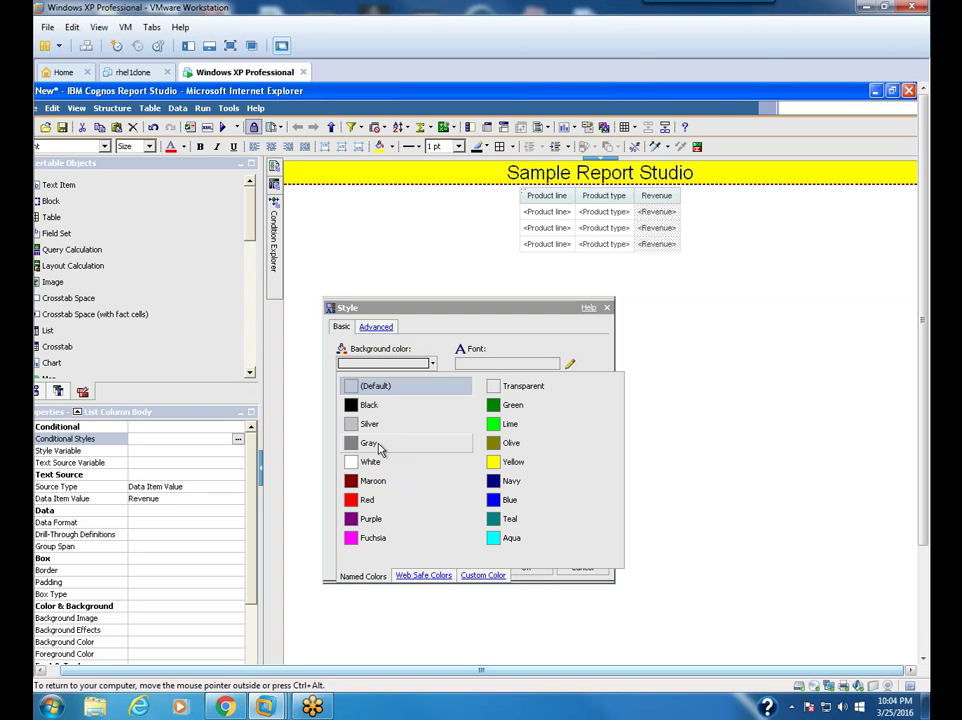
{"action": "left_click", "coordinate": [449, 500]}
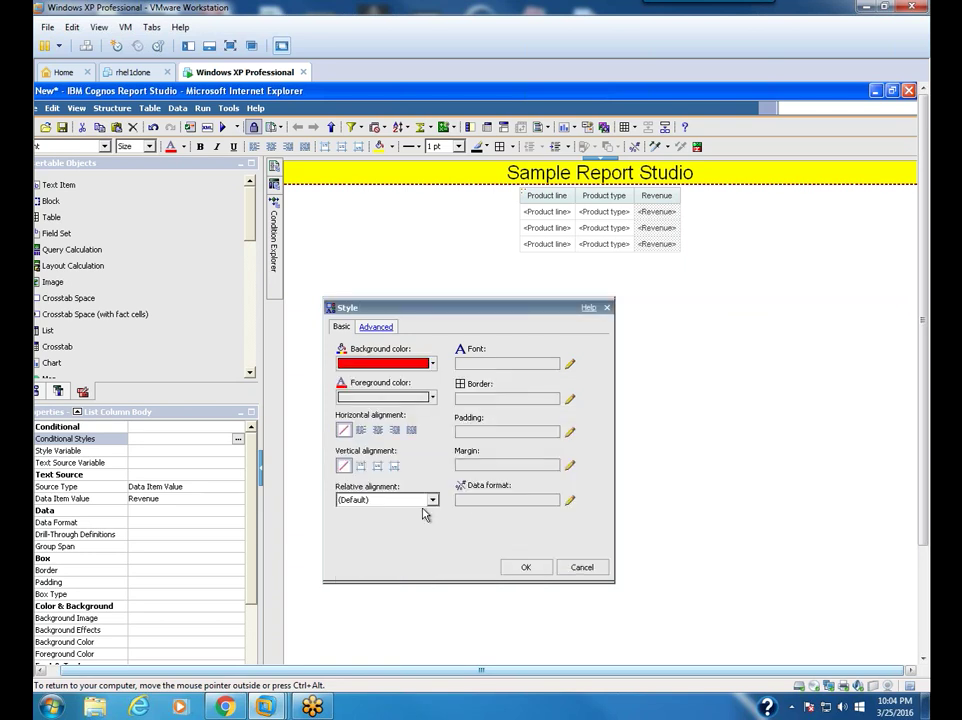
{"action": "left_click", "coordinate": [525, 567]}
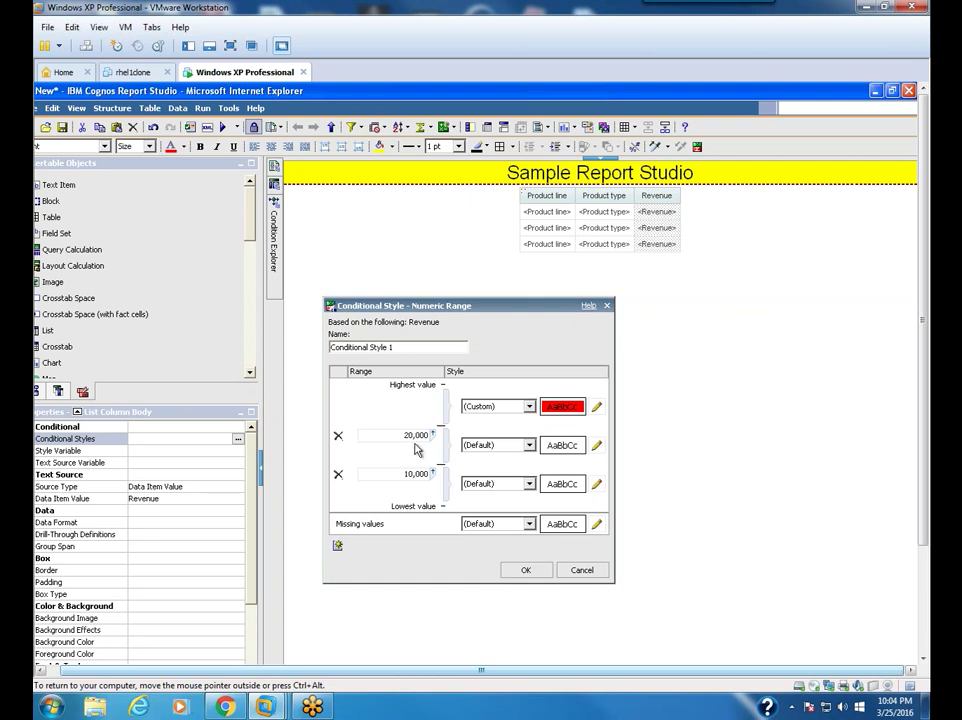
- Set a maroon background for the Revenue range between 10,000 and 20,000
{"action": "left_click", "coordinate": [596, 445]}
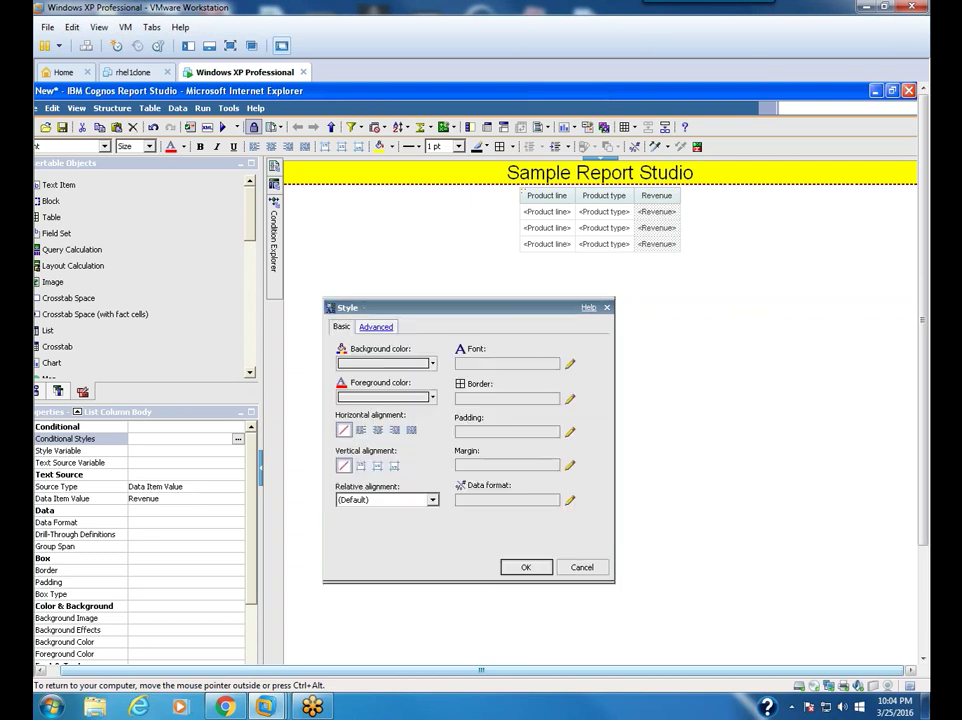
{"action": "left_click", "coordinate": [386, 364]}
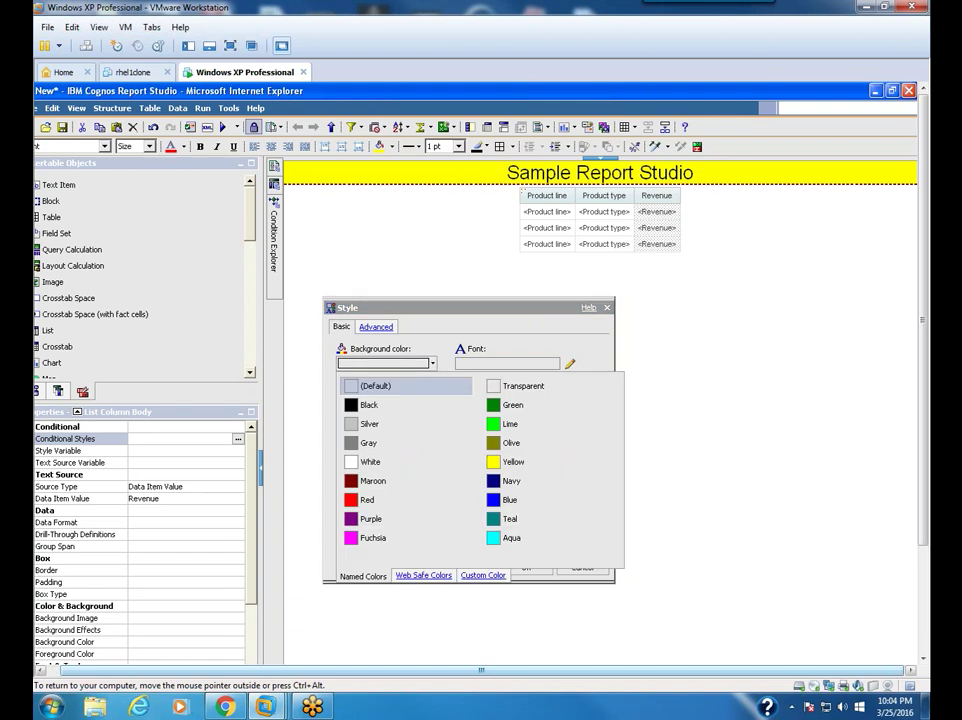
{"action": "left_click", "coordinate": [372, 481]}
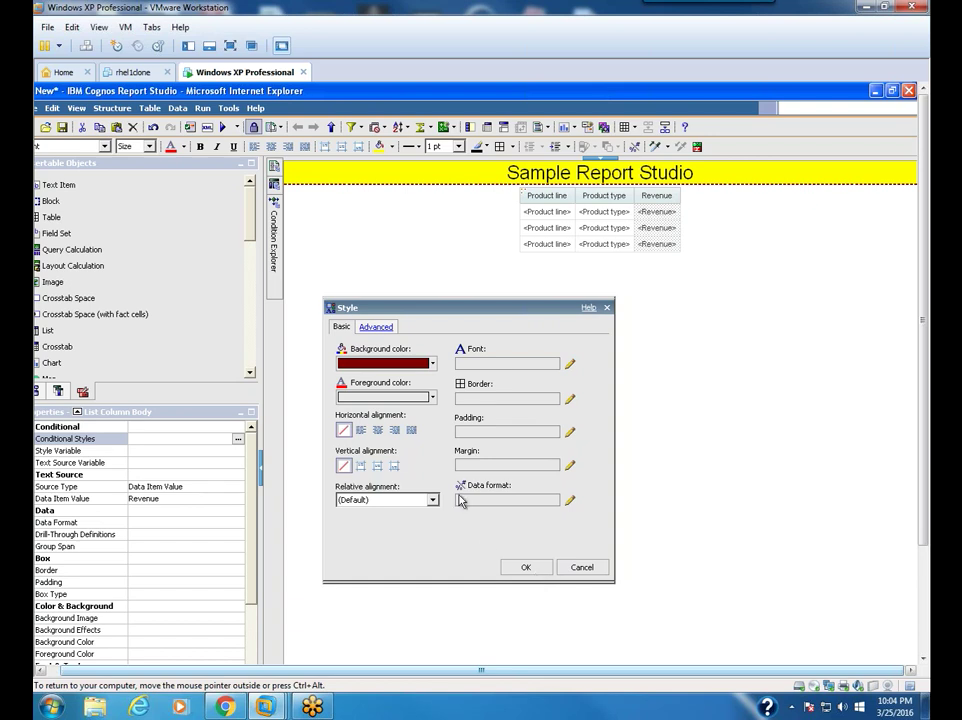
{"action": "left_click", "coordinate": [526, 567]}
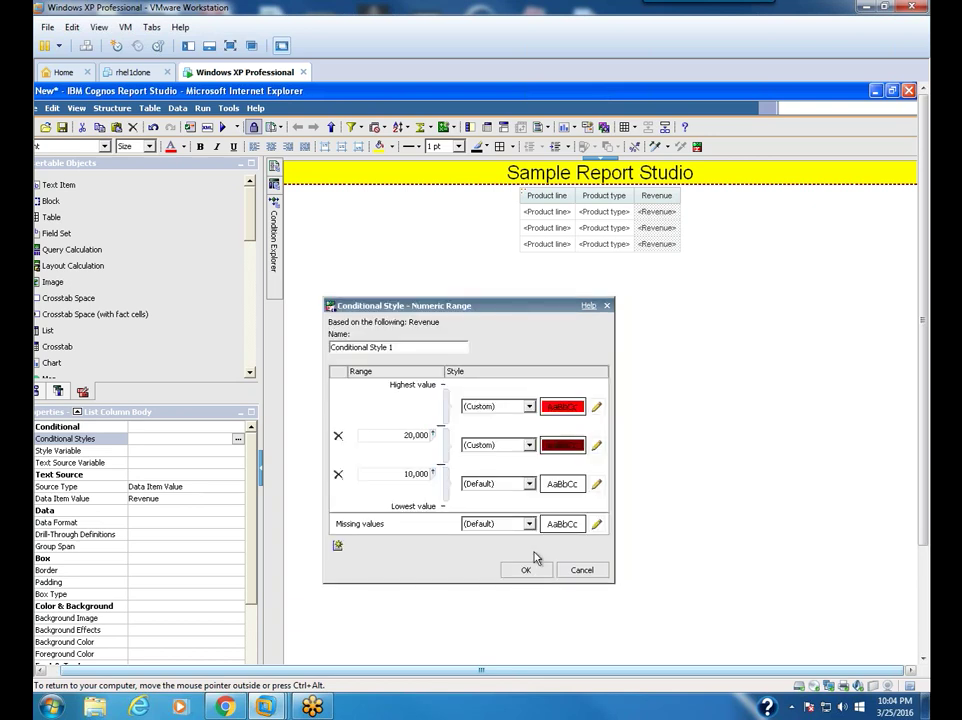
- Set a fuchsia background for the Revenue range up to 10,000 and apply the conditional style to the column
{"action": "left_click", "coordinate": [596, 484]}
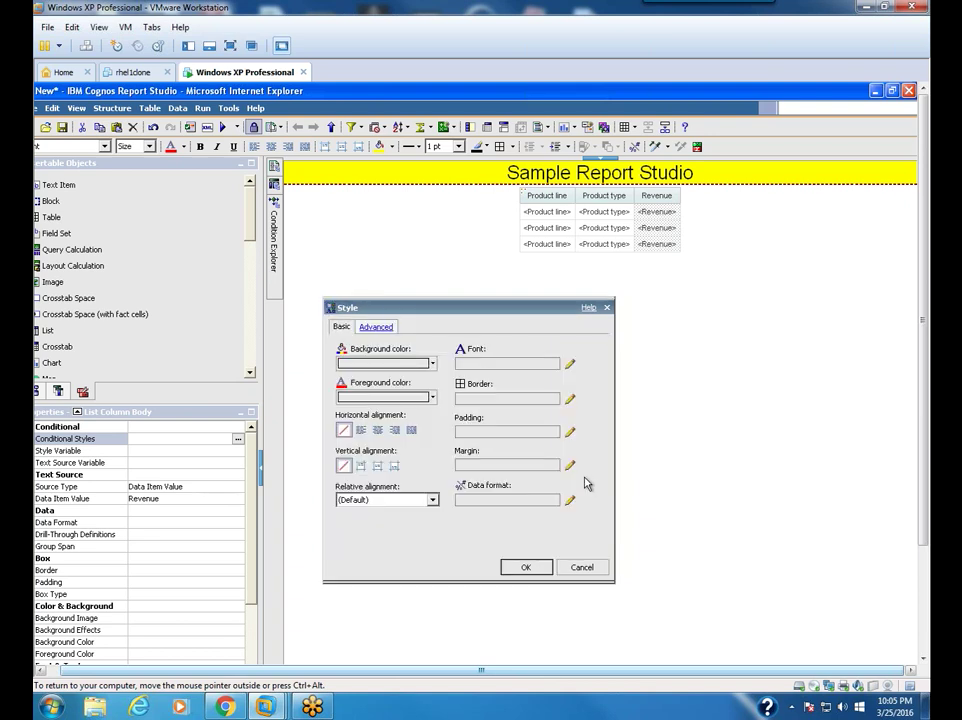
{"action": "left_click", "coordinate": [362, 365]}
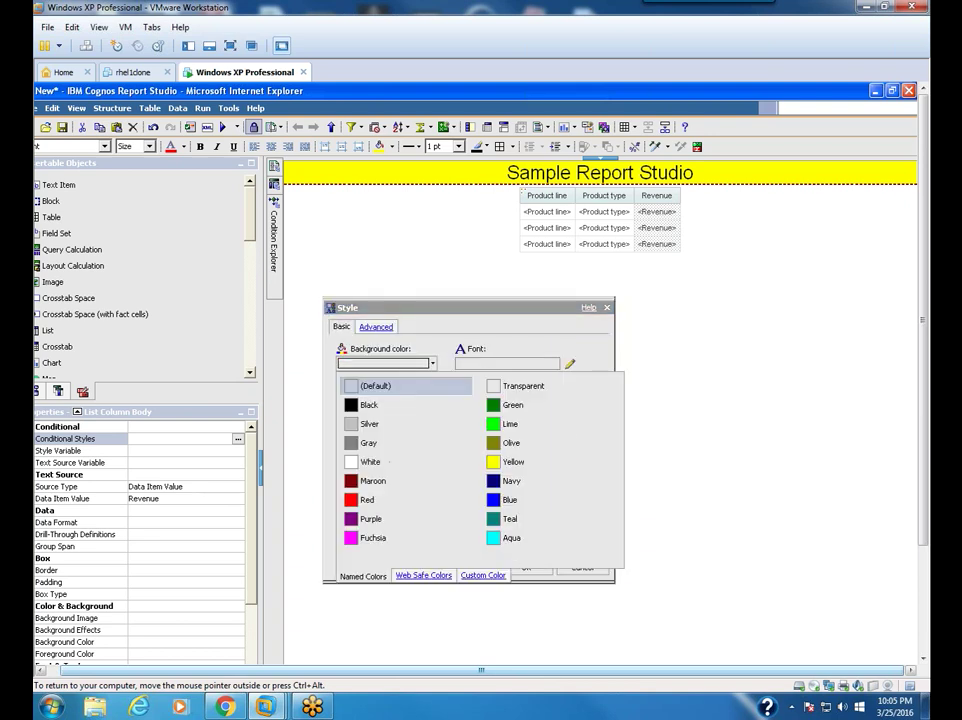
{"action": "left_click", "coordinate": [378, 539]}
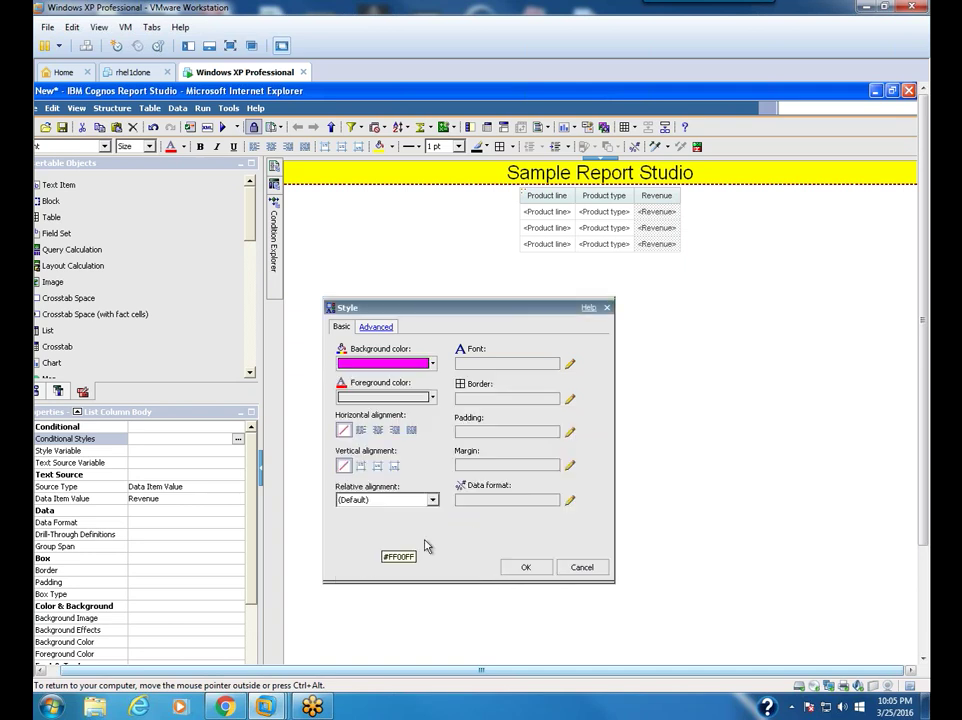
{"action": "left_click", "coordinate": [526, 567]}
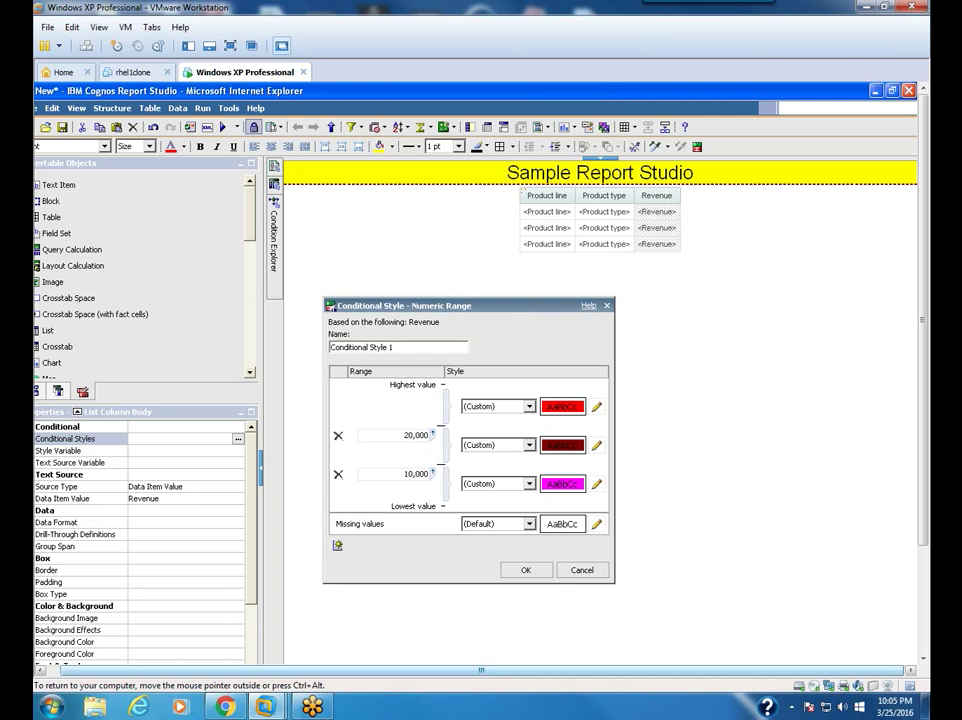
{"action": "left_click", "coordinate": [521, 571]}
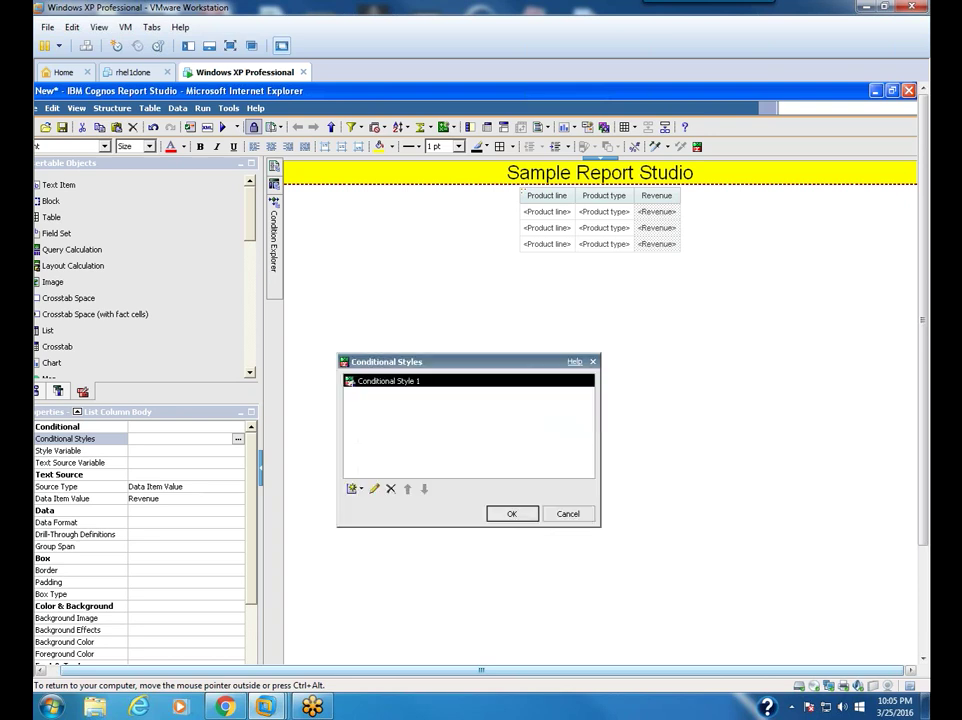
{"action": "left_click", "coordinate": [510, 518]}
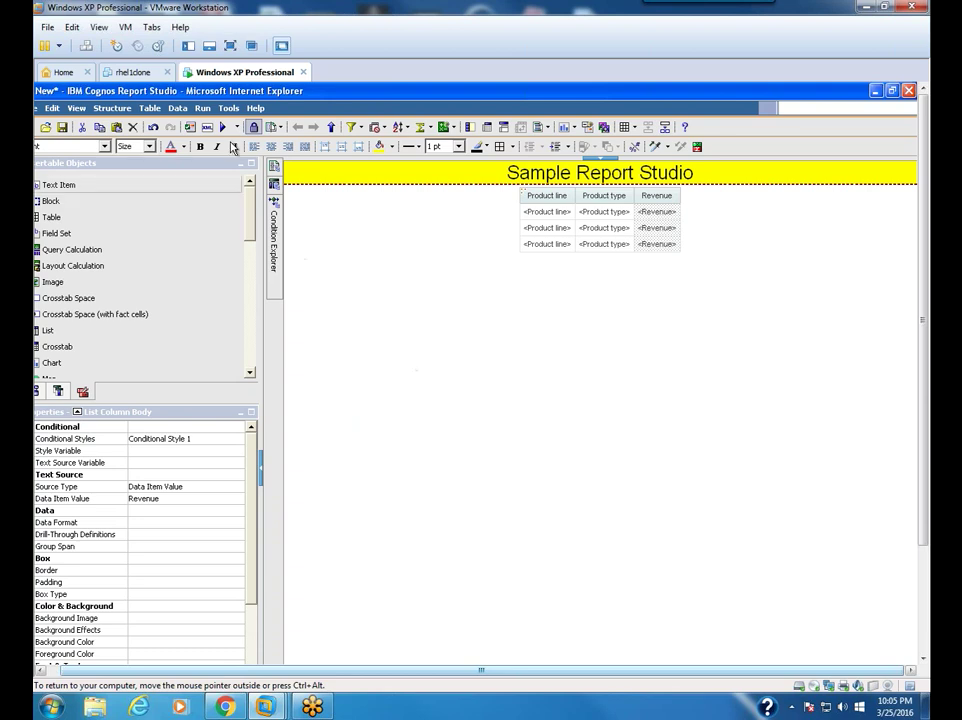
- Run the report to check the Revenue colours, close the output and remove the conditional style from the Revenue column
{"action": "left_click", "coordinate": [224, 128]}
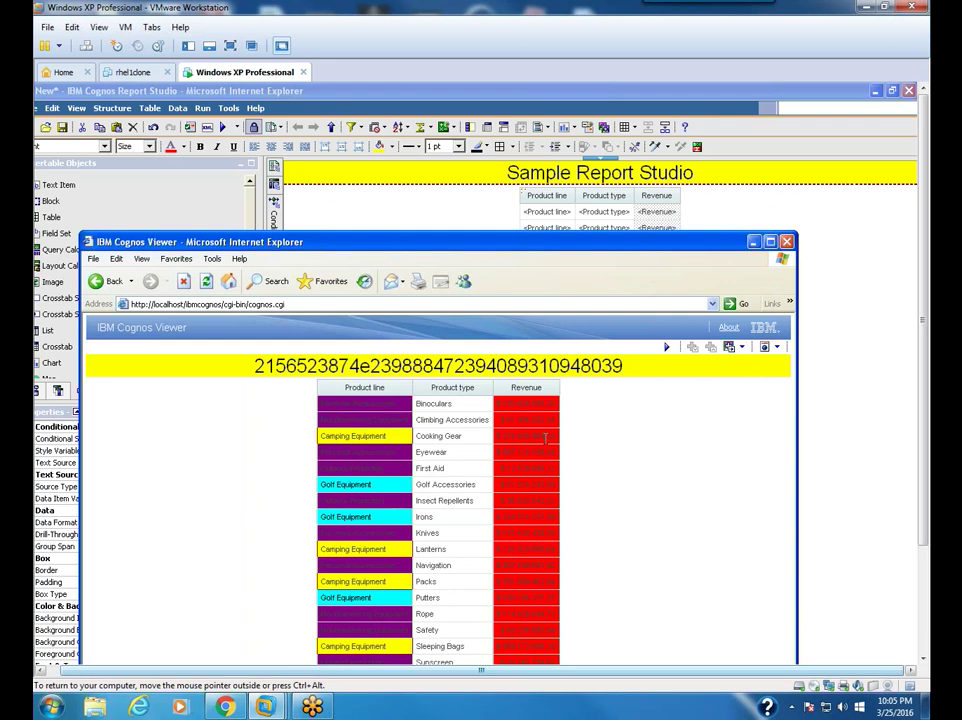
{"action": "left_click", "coordinate": [787, 242]}
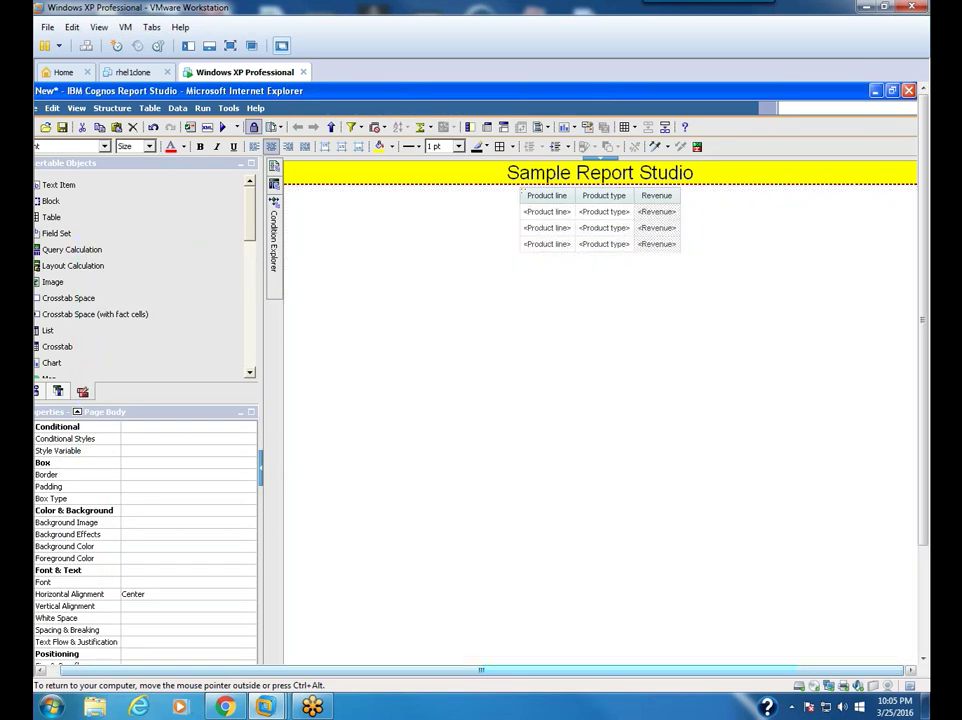
{"action": "left_click", "coordinate": [650, 211]}
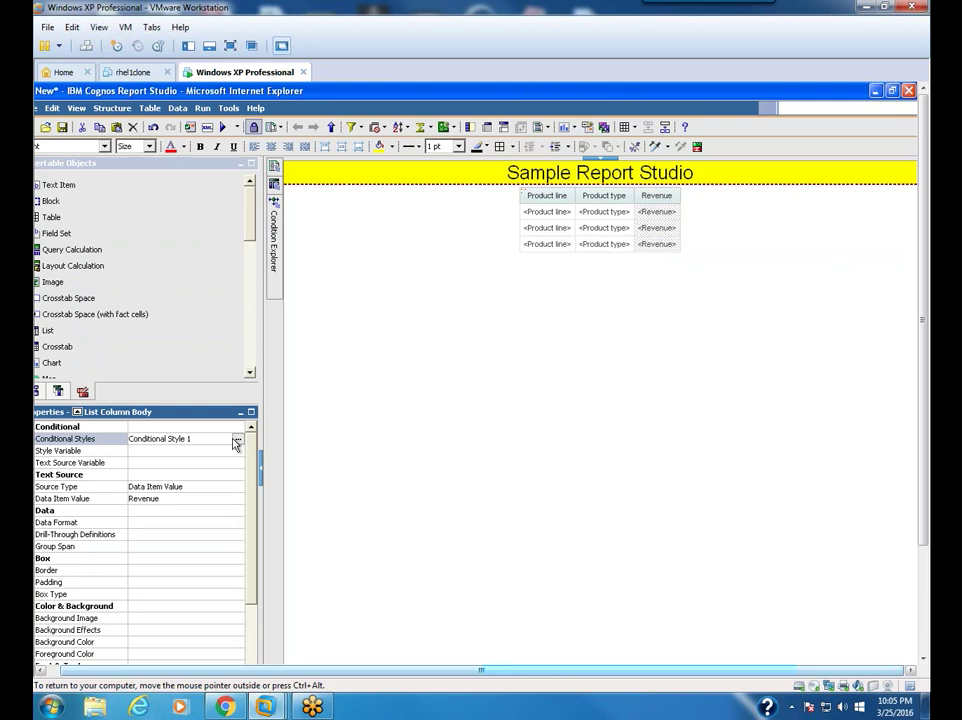
{"action": "key", "text": "Delete"}
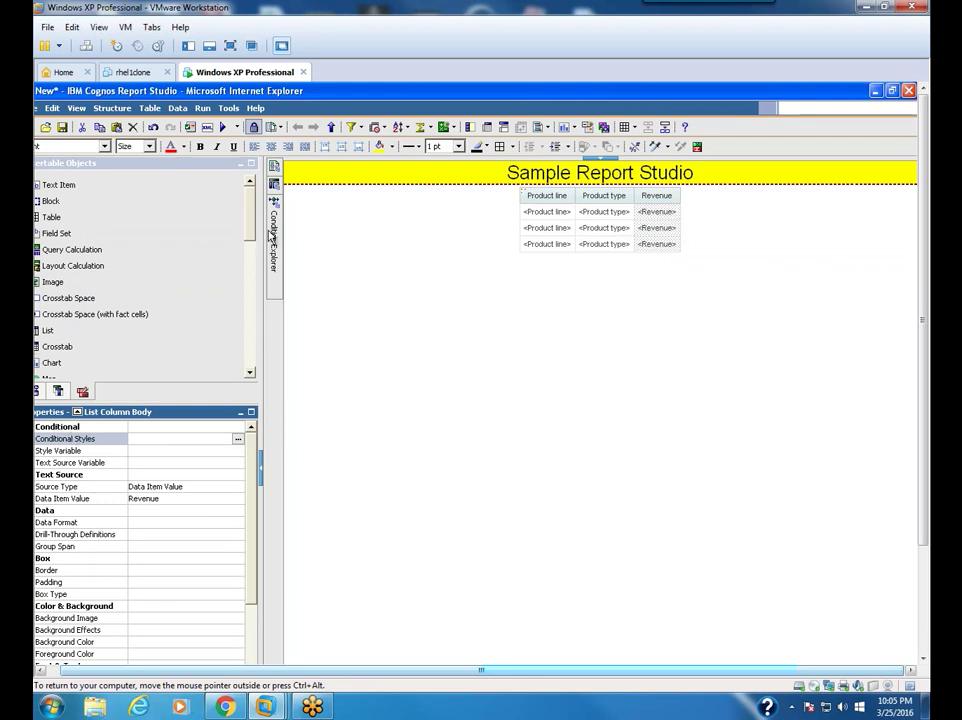
- Group the list on Page1 by the Product line column, run the report to check the grouping and close the output
{"action": "mouse_move", "coordinate": [273, 235]}
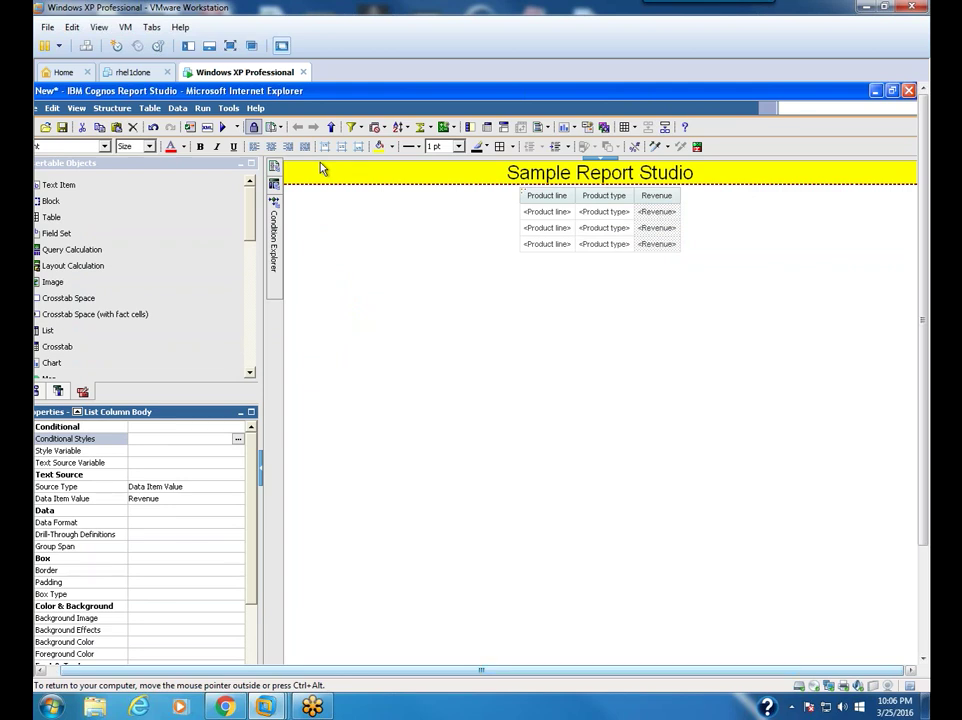
{"action": "left_click", "coordinate": [274, 166]}
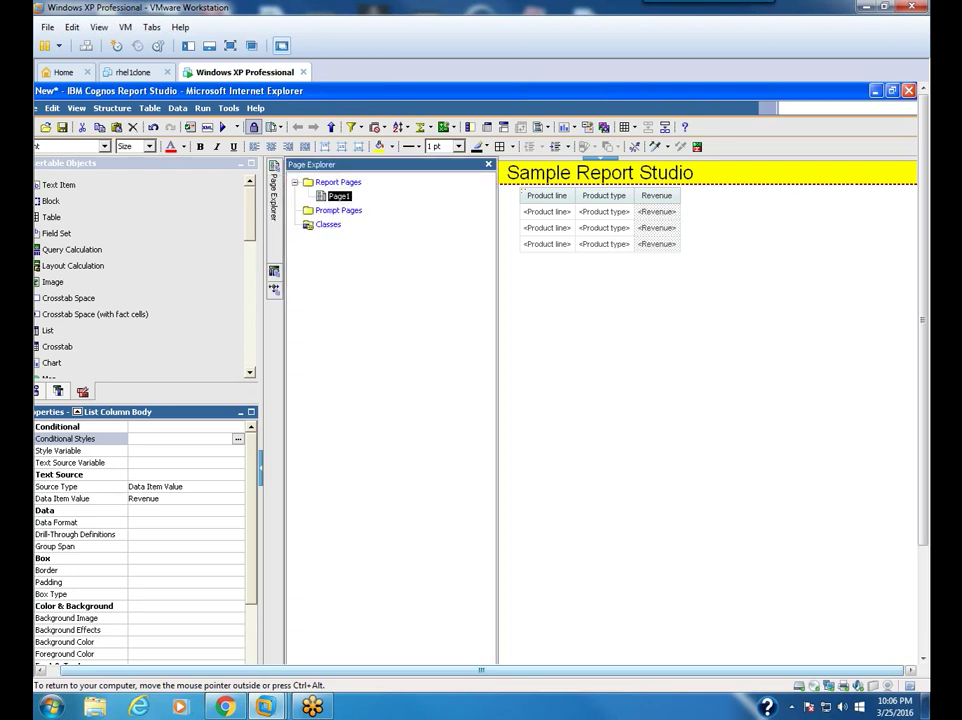
{"action": "left_click", "coordinate": [357, 192]}
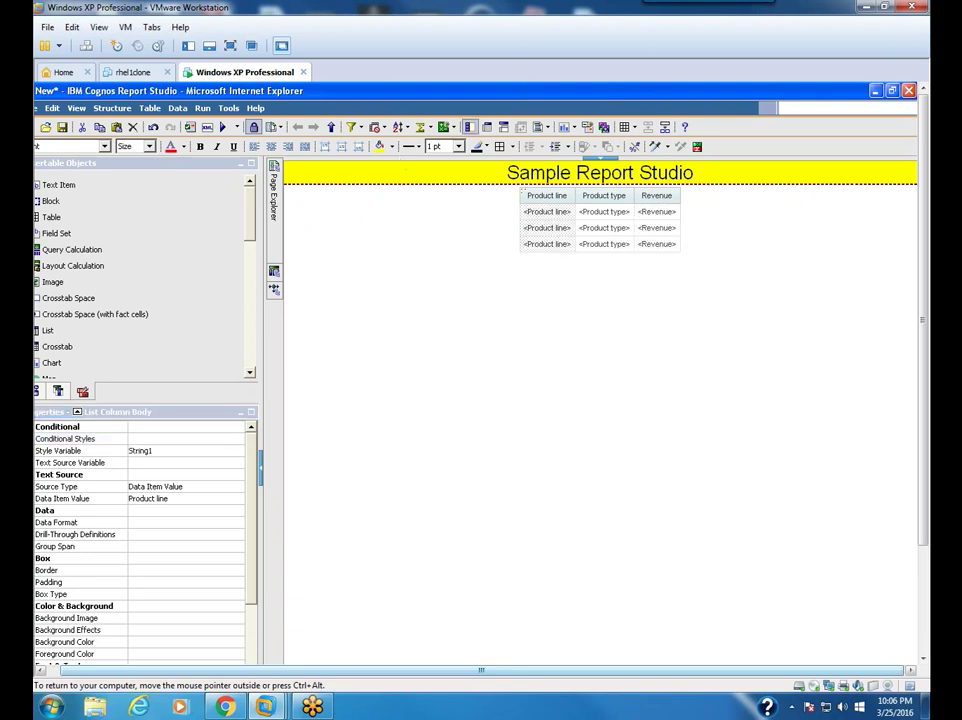
{"action": "left_click", "coordinate": [469, 127]}
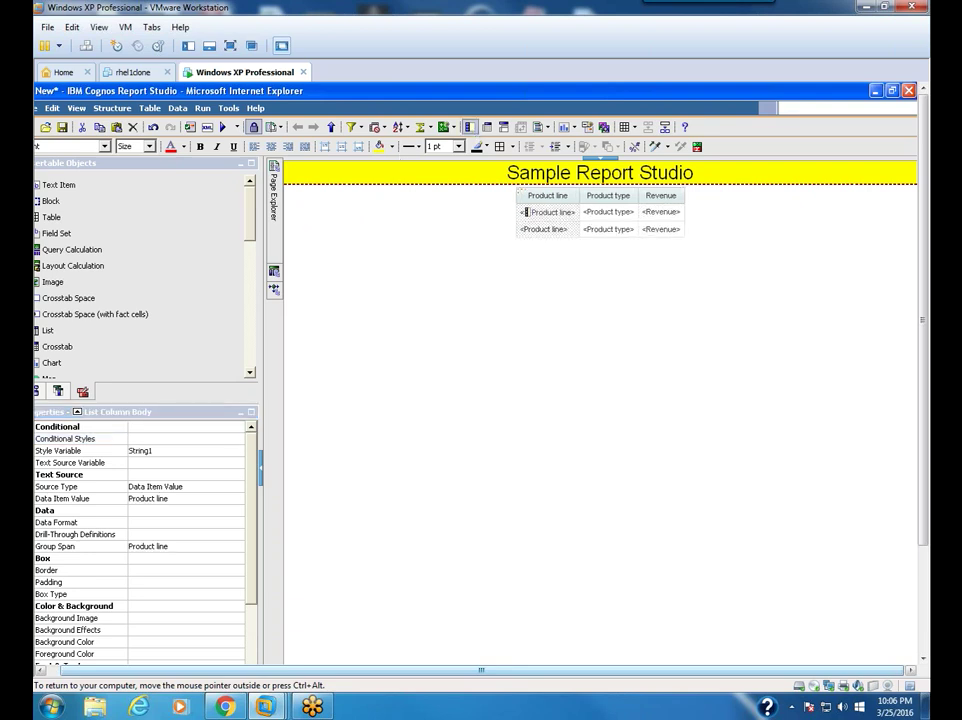
{"action": "left_click", "coordinate": [224, 127]}
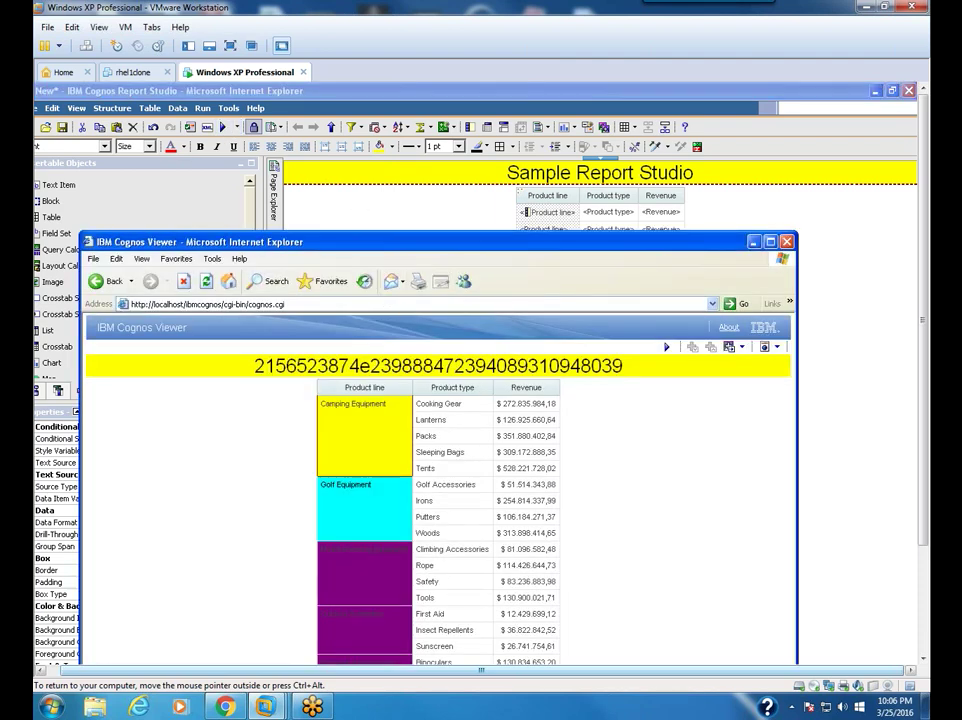
{"action": "key", "text": "alt+F4"}
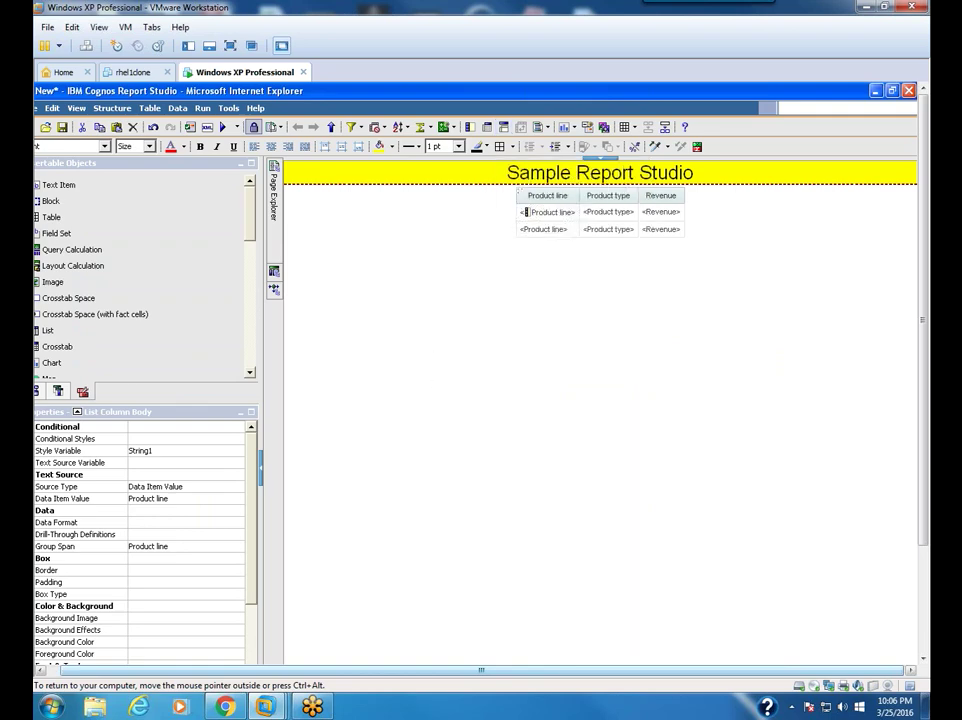
- Insert a page set into the Report Pages and associate it with Query1
{"action": "left_click", "coordinate": [432, 378]}
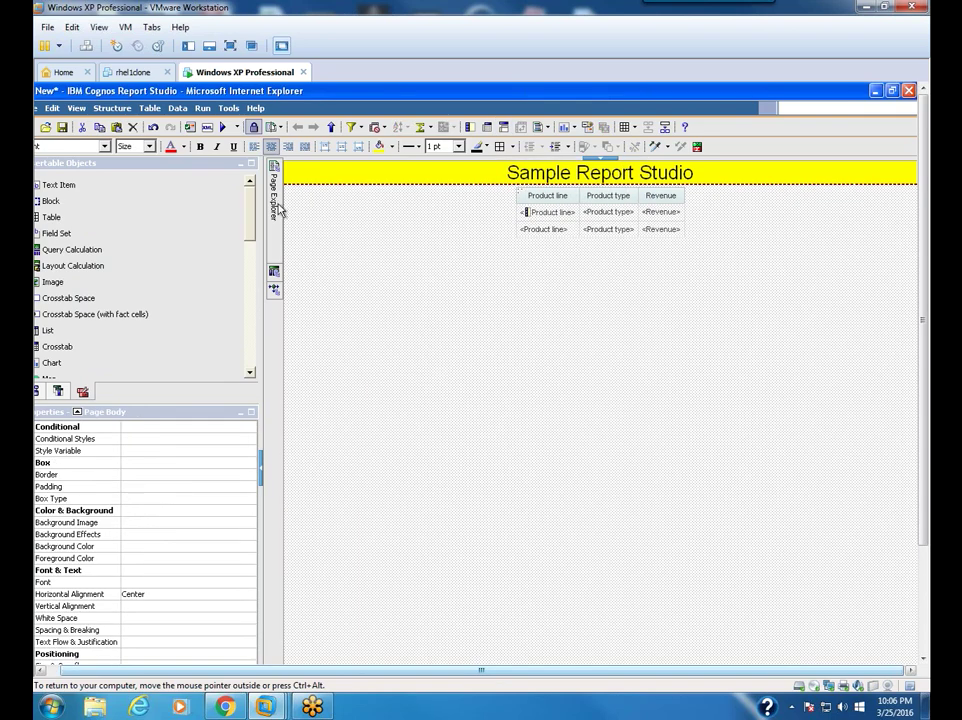
{"action": "mouse_move", "coordinate": [278, 205]}
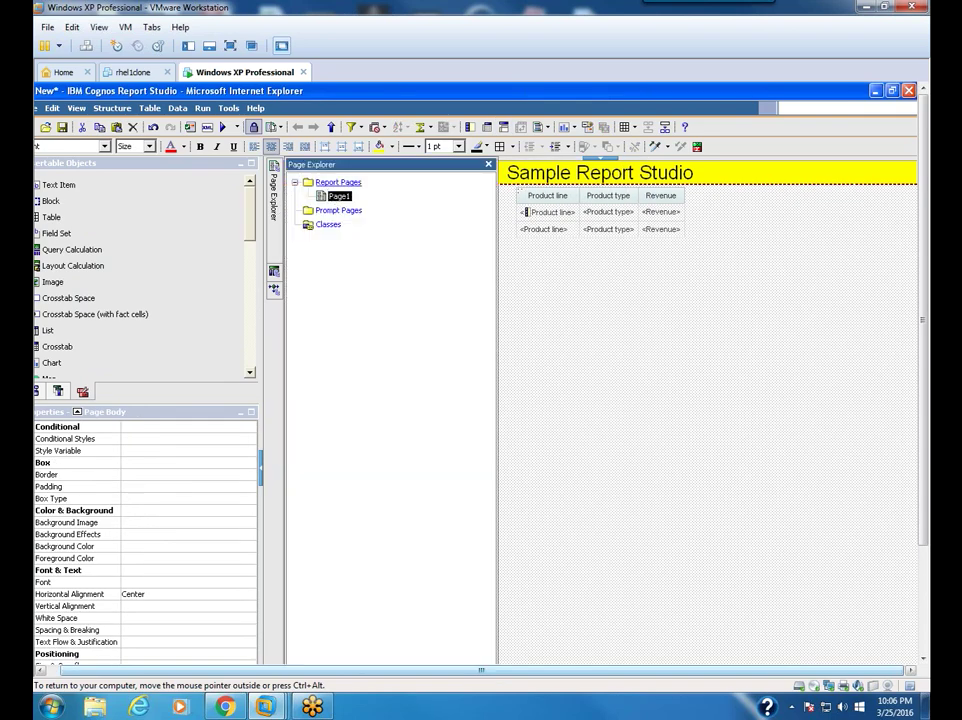
{"action": "right_click", "coordinate": [338, 182]}
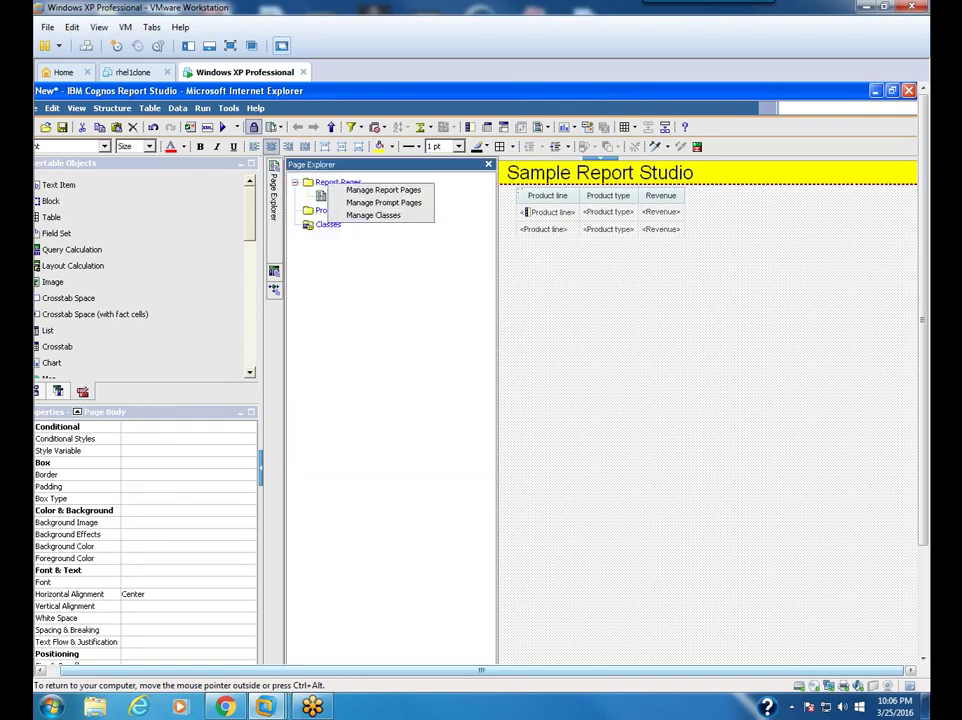
{"action": "left_click", "coordinate": [367, 190]}
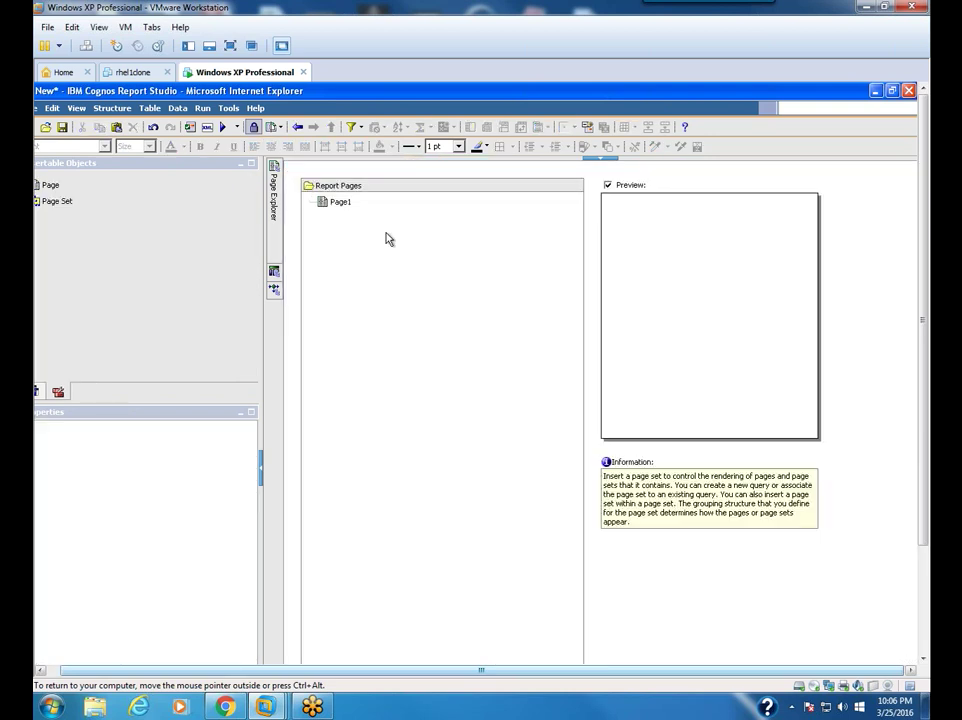
{"action": "left_click", "coordinate": [58, 203]}
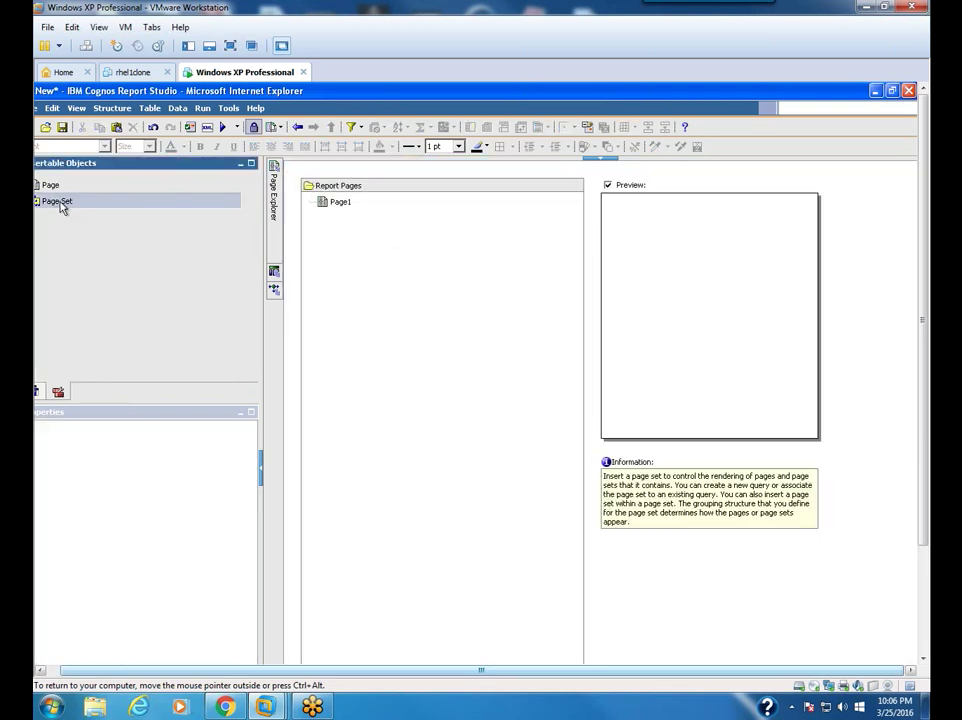
{"action": "left_click_drag", "start_coordinate": [60, 207], "coordinate": [395, 249]}
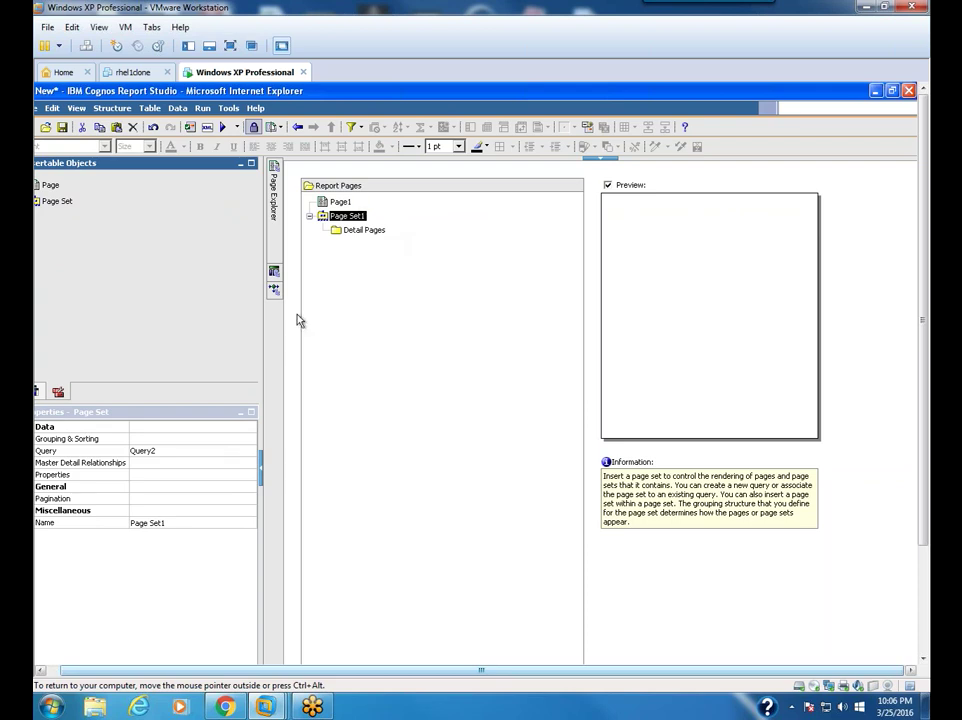
{"action": "left_click", "coordinate": [180, 457]}
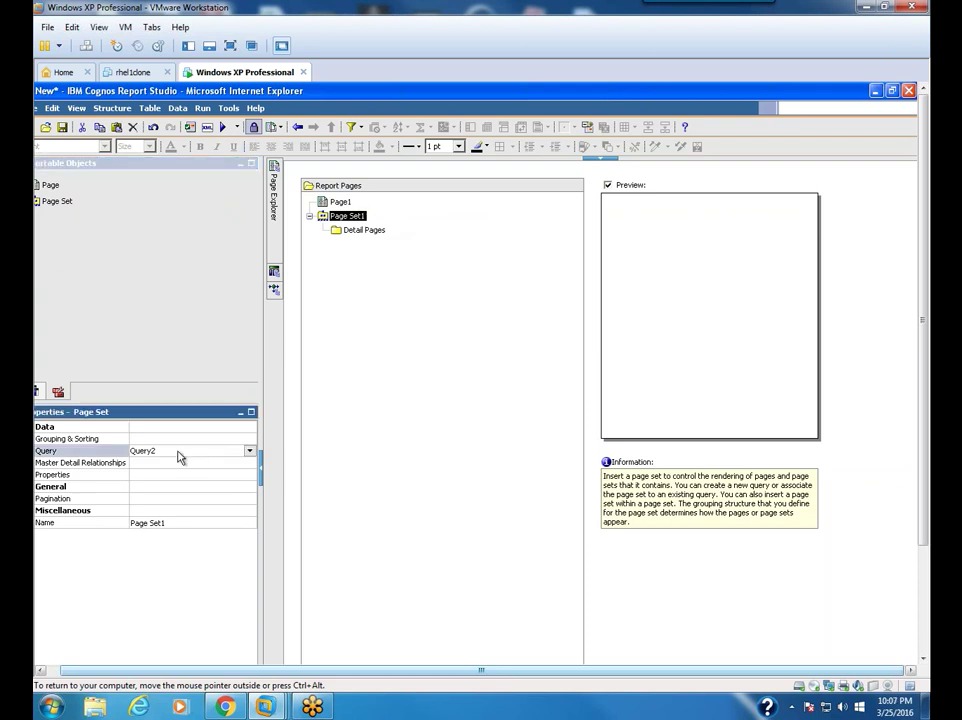
{"action": "left_click", "coordinate": [250, 452]}
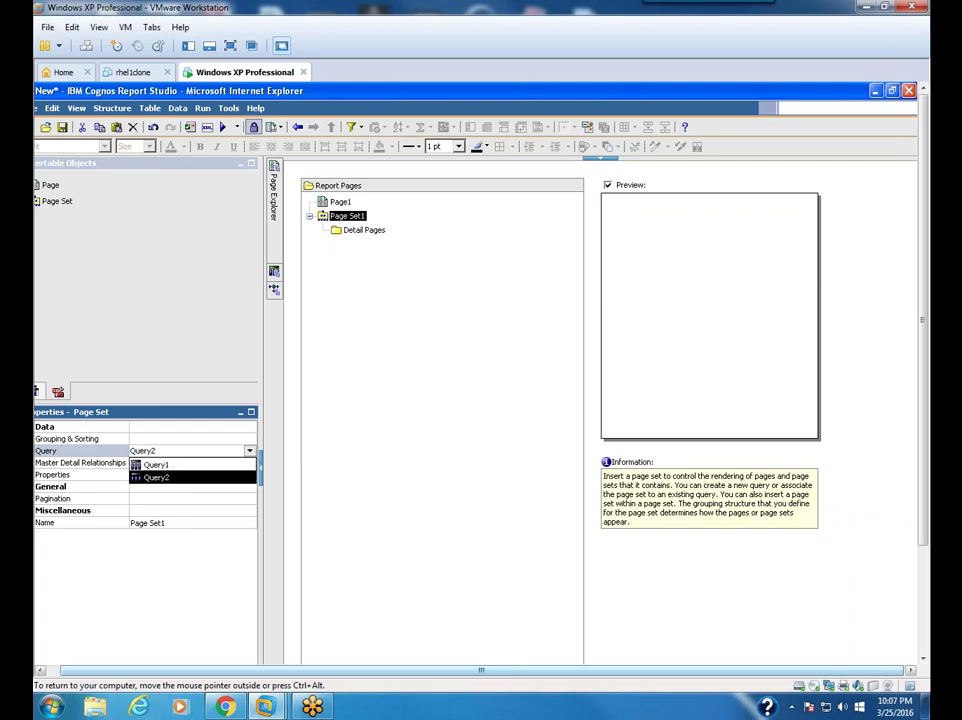
{"action": "left_click", "coordinate": [189, 465]}
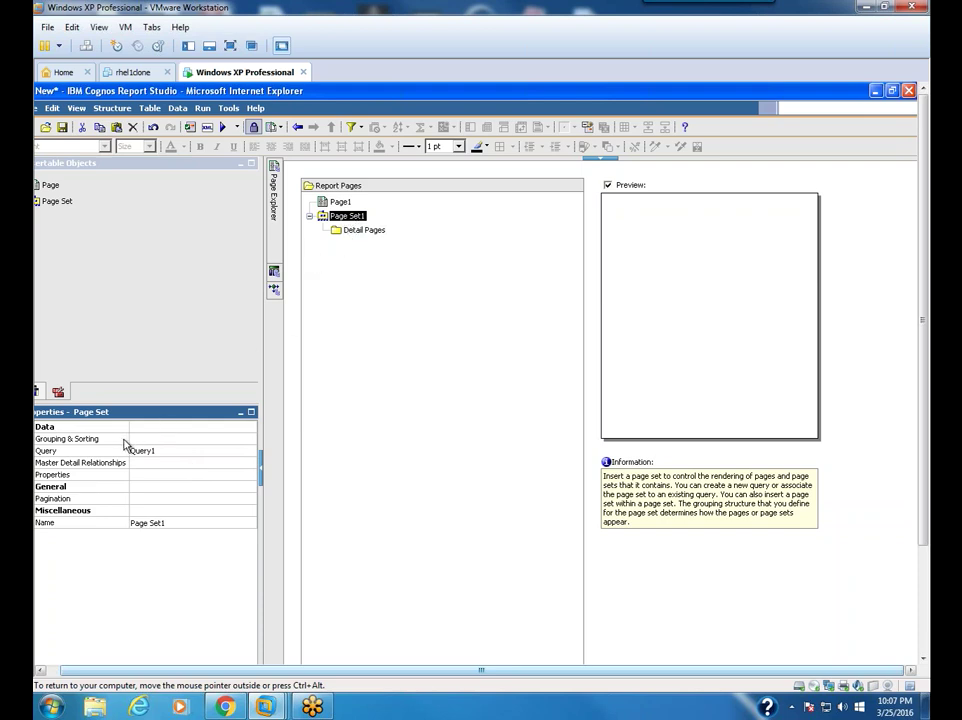
- Group the page set by Product line and move Page1 into its Detail Pages folder
{"action": "left_click", "coordinate": [157, 443]}
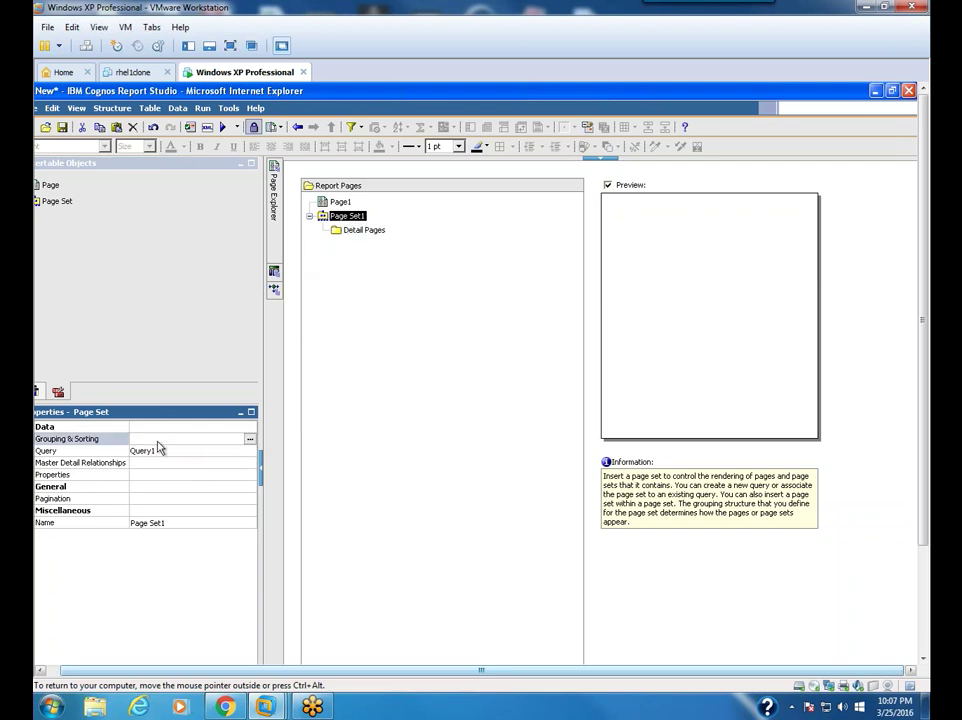
{"action": "left_click", "coordinate": [249, 438]}
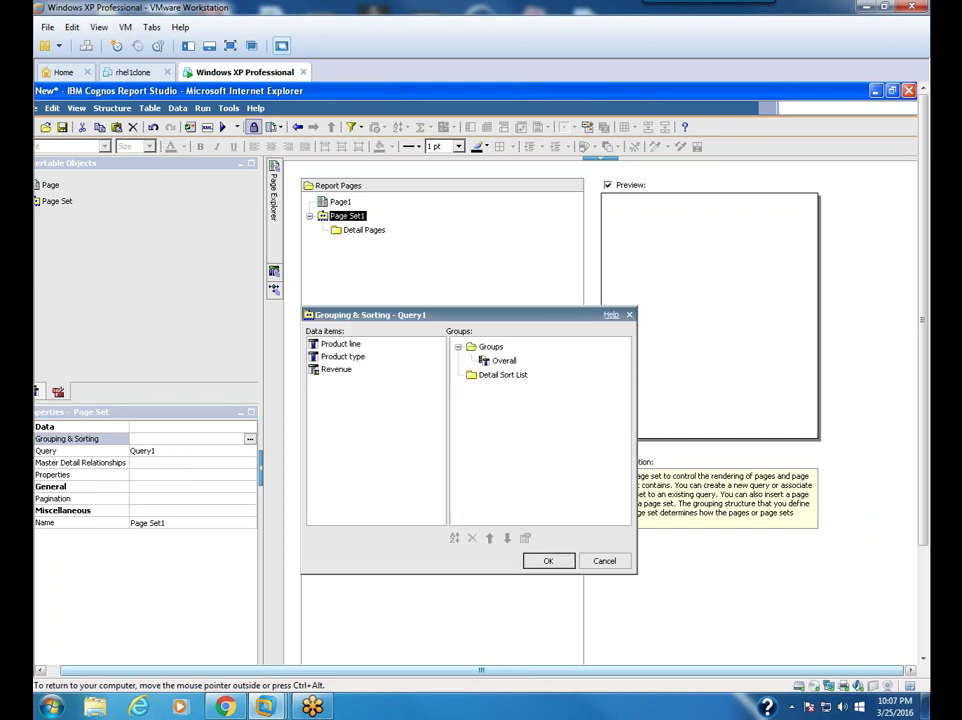
{"action": "left_click_drag", "start_coordinate": [340, 350], "coordinate": [513, 360]}
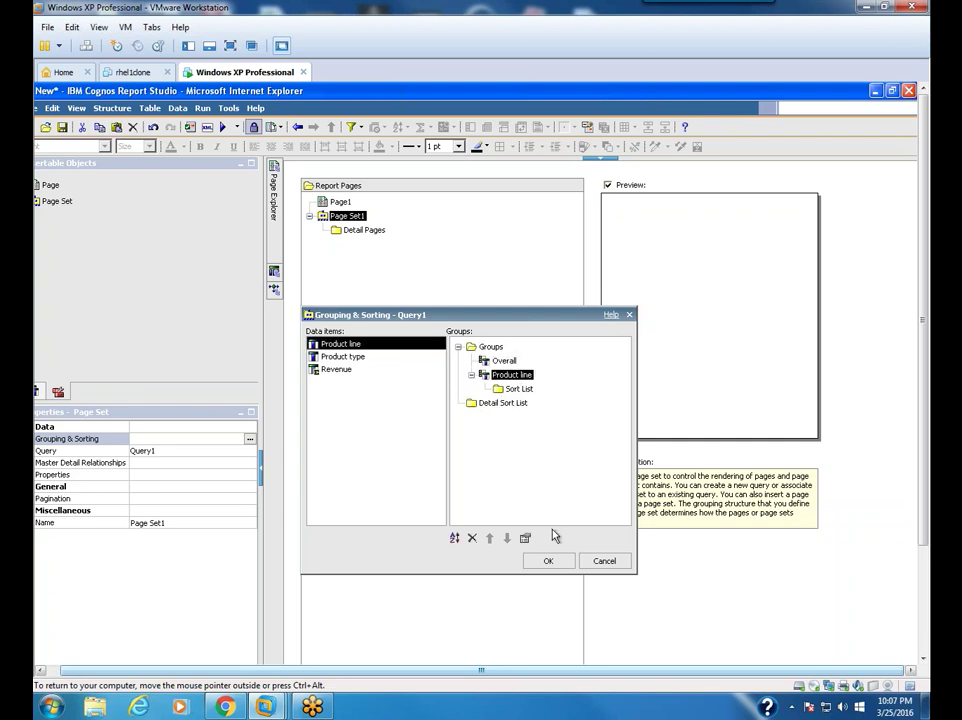
{"action": "left_click", "coordinate": [550, 562]}
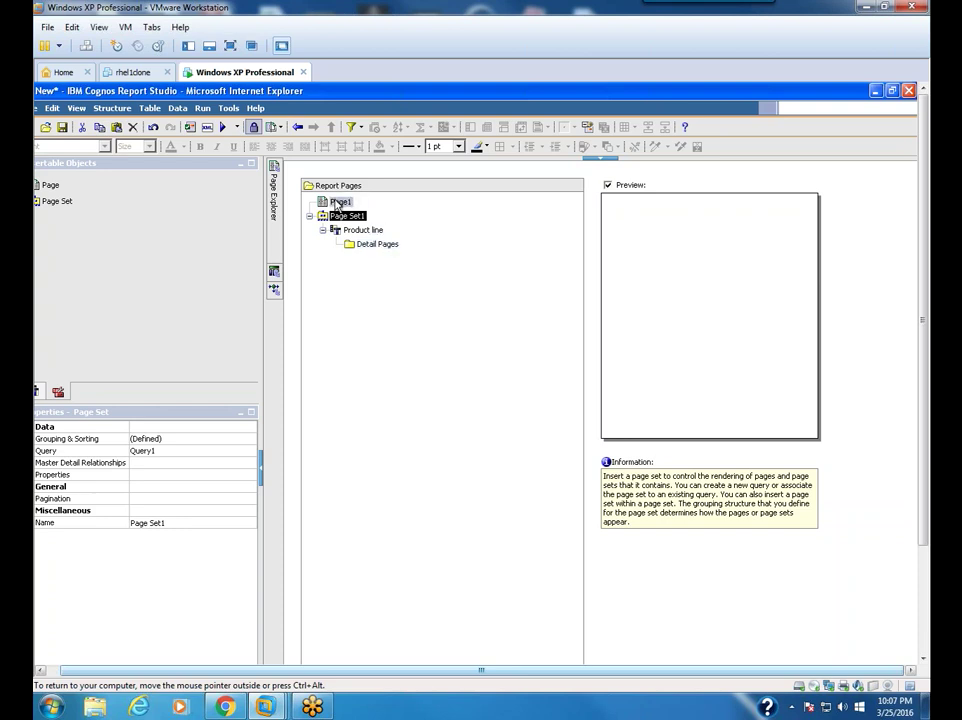
{"action": "left_click_drag", "start_coordinate": [337, 204], "coordinate": [382, 249]}
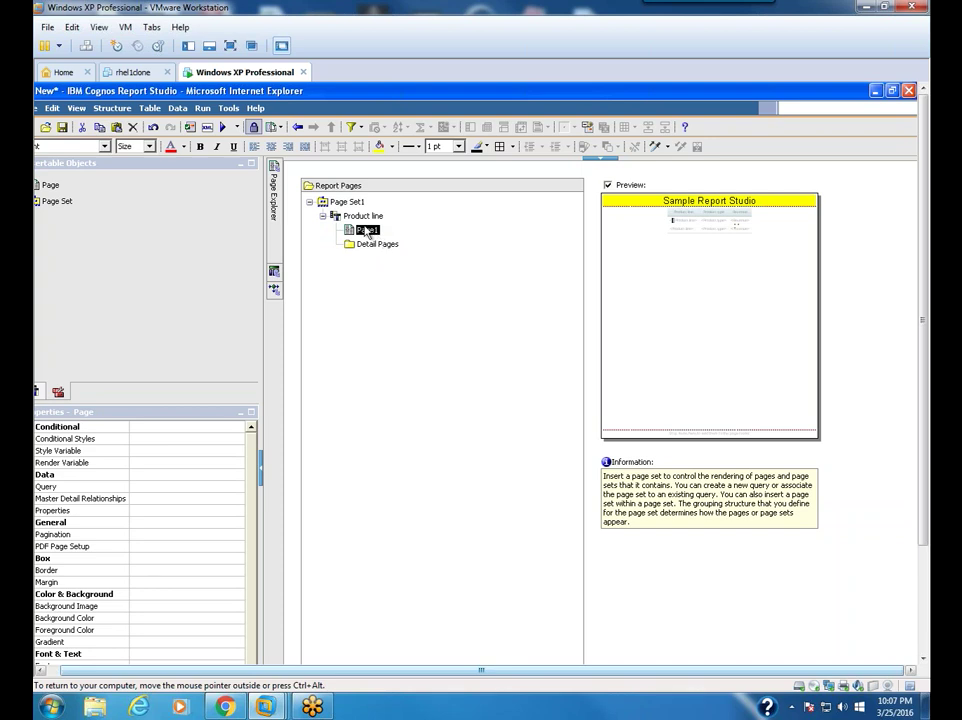
{"action": "left_click_drag", "start_coordinate": [372, 244], "coordinate": [398, 254]}
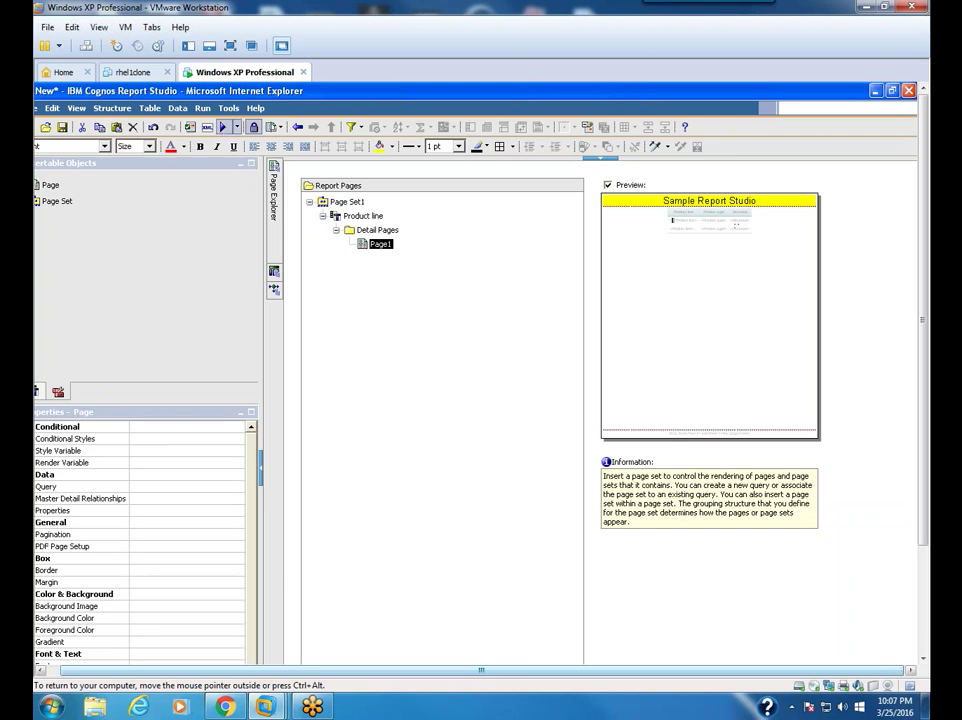
- Run the report, page down through the output to check one product line per page, and close the output
{"action": "left_click", "coordinate": [223, 127]}
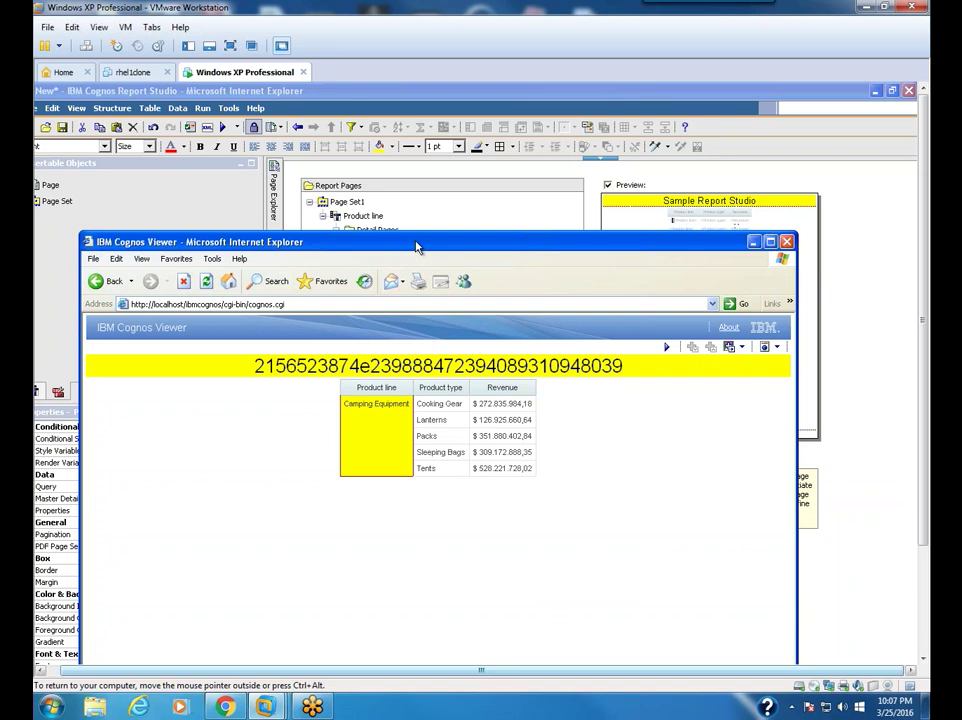
{"action": "left_click", "coordinate": [770, 242]}
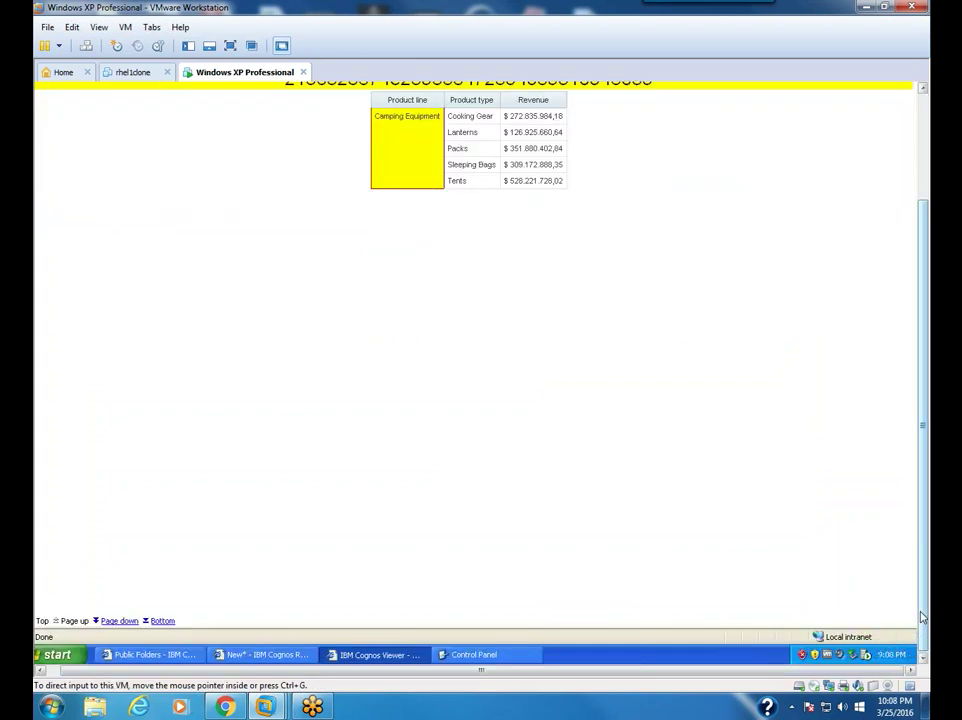
{"action": "left_click", "coordinate": [110, 621]}
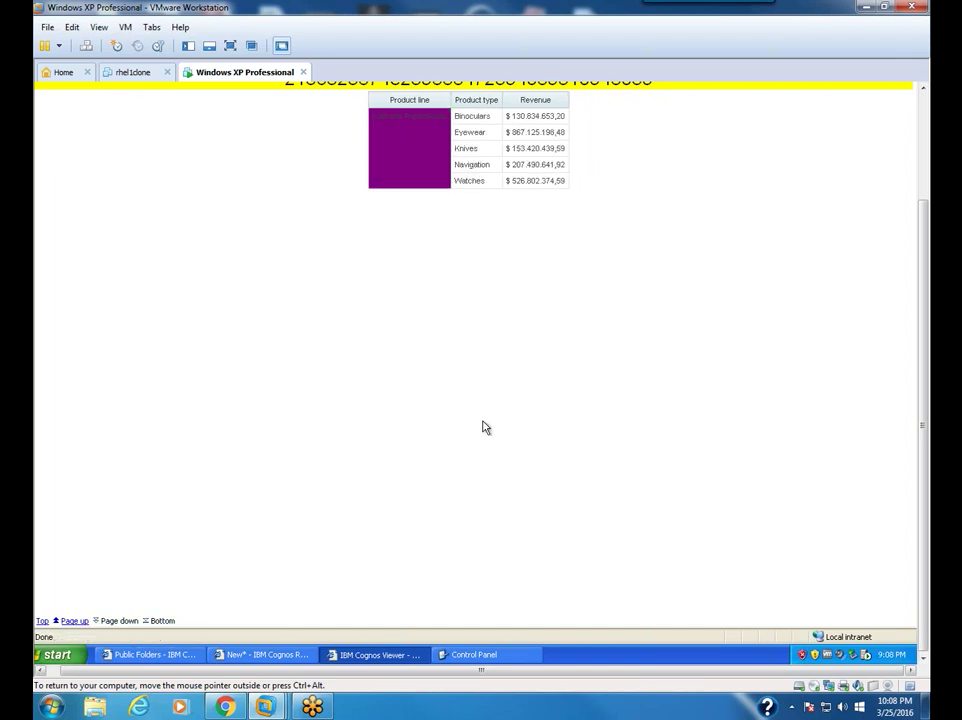
{"action": "left_click", "coordinate": [922, 120]}
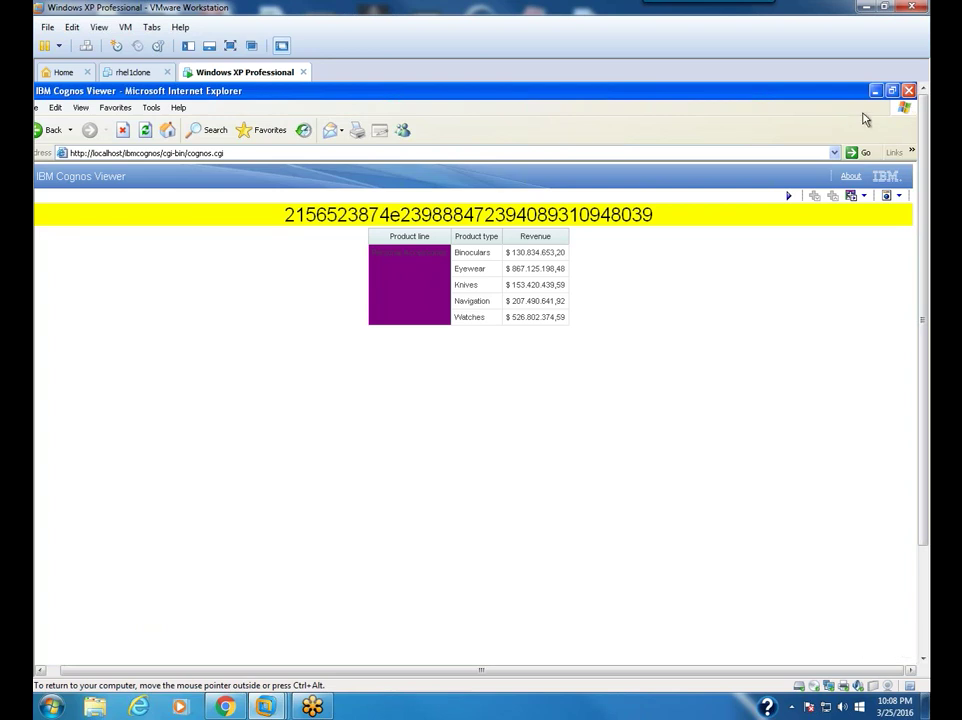
{"action": "left_click", "coordinate": [910, 91]}
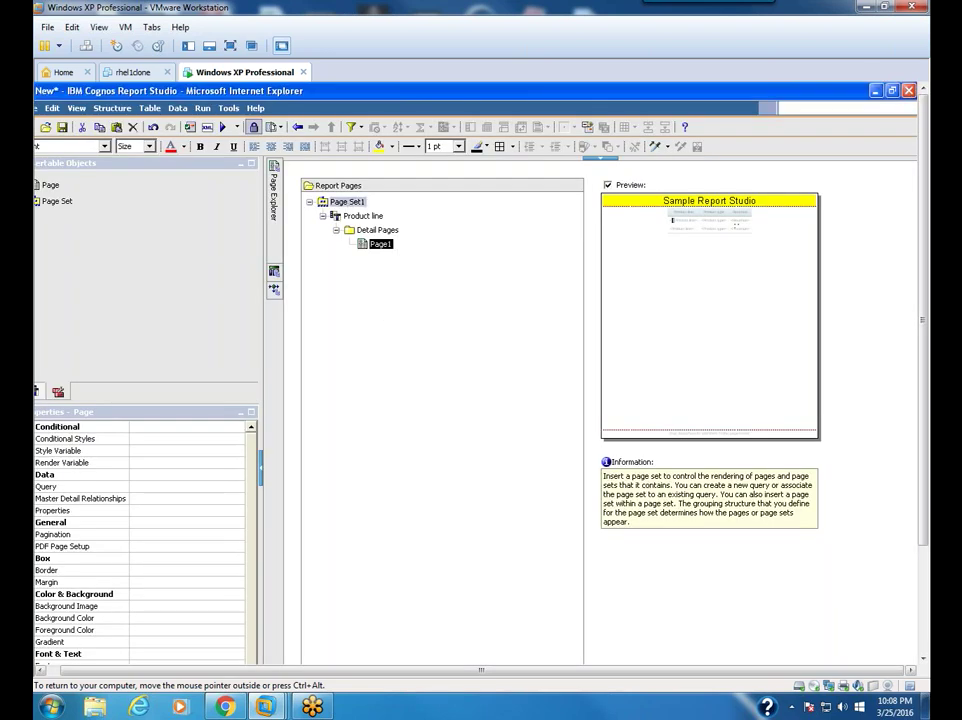
- Run the report in Excel 2002 format and cancel the file download
{"action": "left_click", "coordinate": [237, 127]}
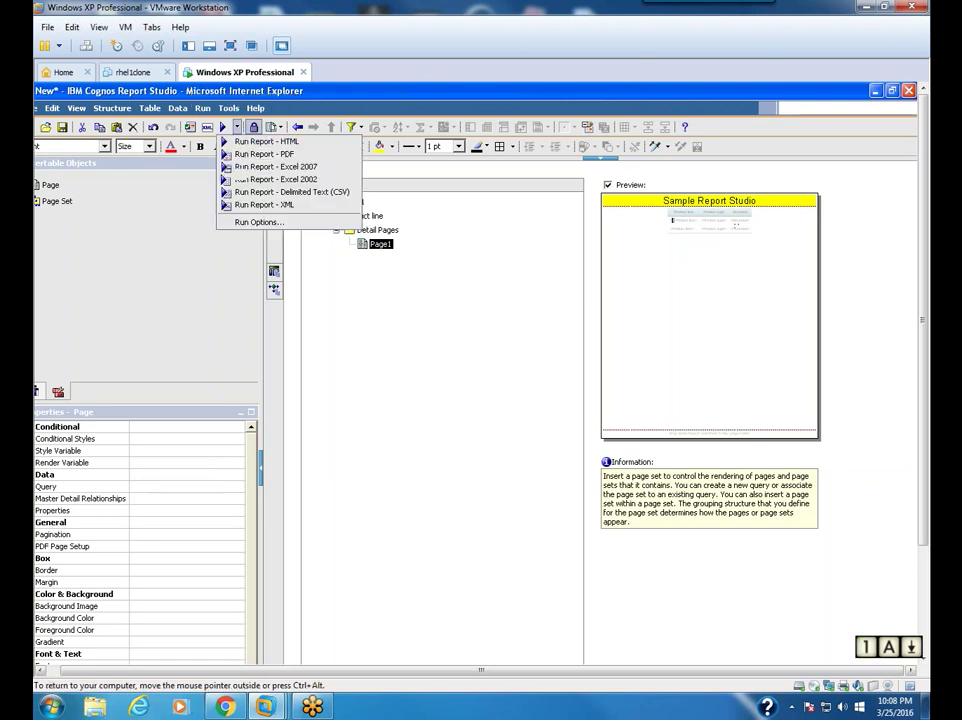
{"action": "left_click", "coordinate": [259, 181]}
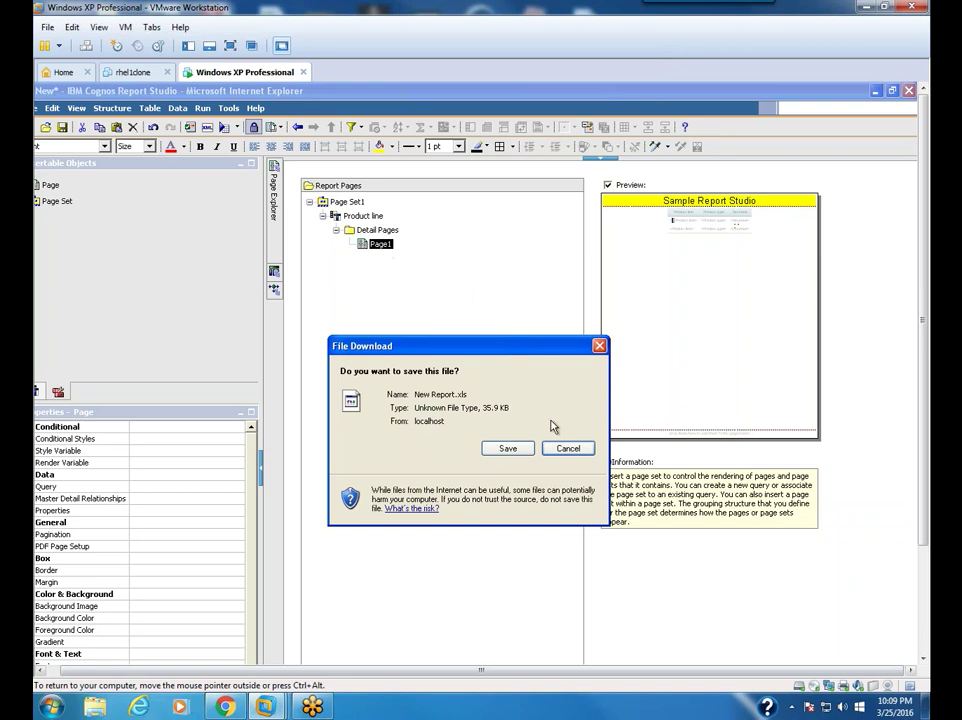
{"action": "left_click", "coordinate": [567, 448]}
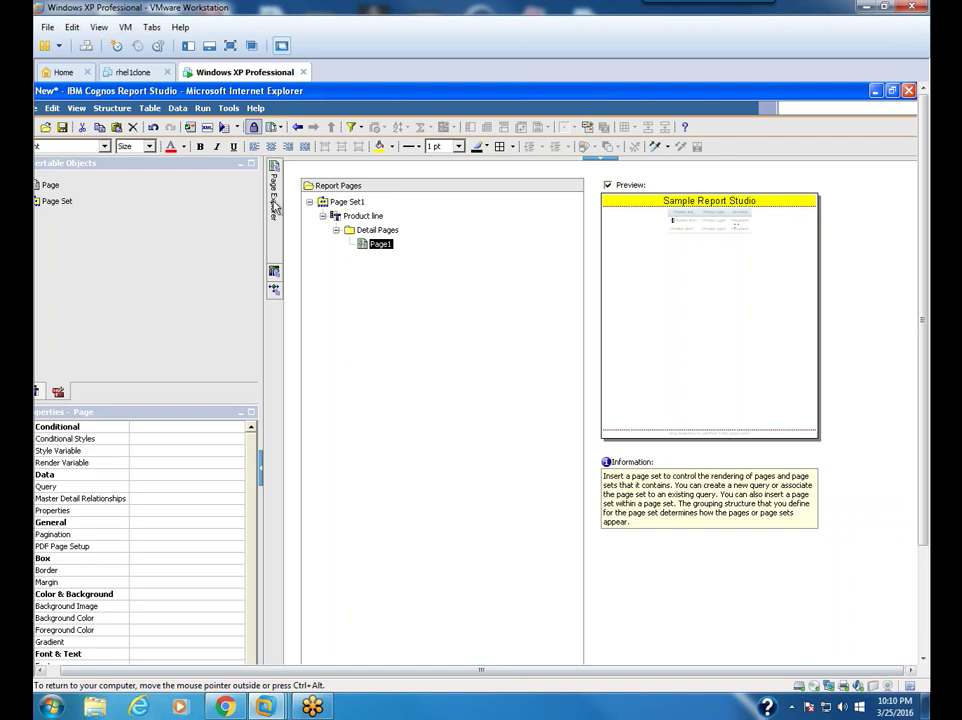
- Move Page1 out of the page set to the top level of Report Pages and delete the page set
{"action": "mouse_move", "coordinate": [278, 210]}
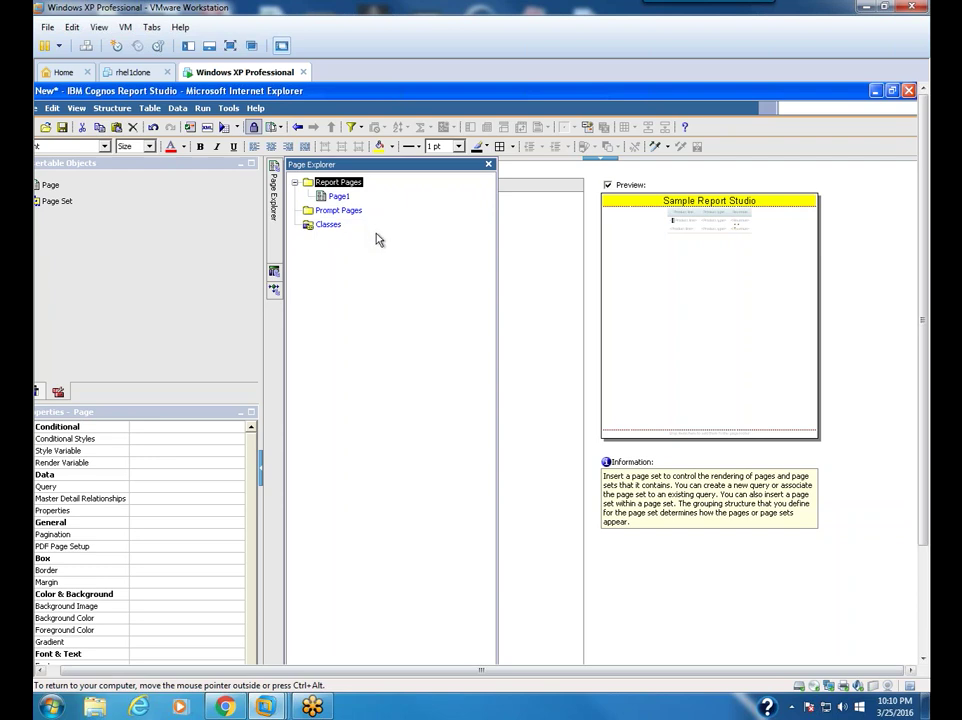
{"action": "right_click", "coordinate": [348, 183]}
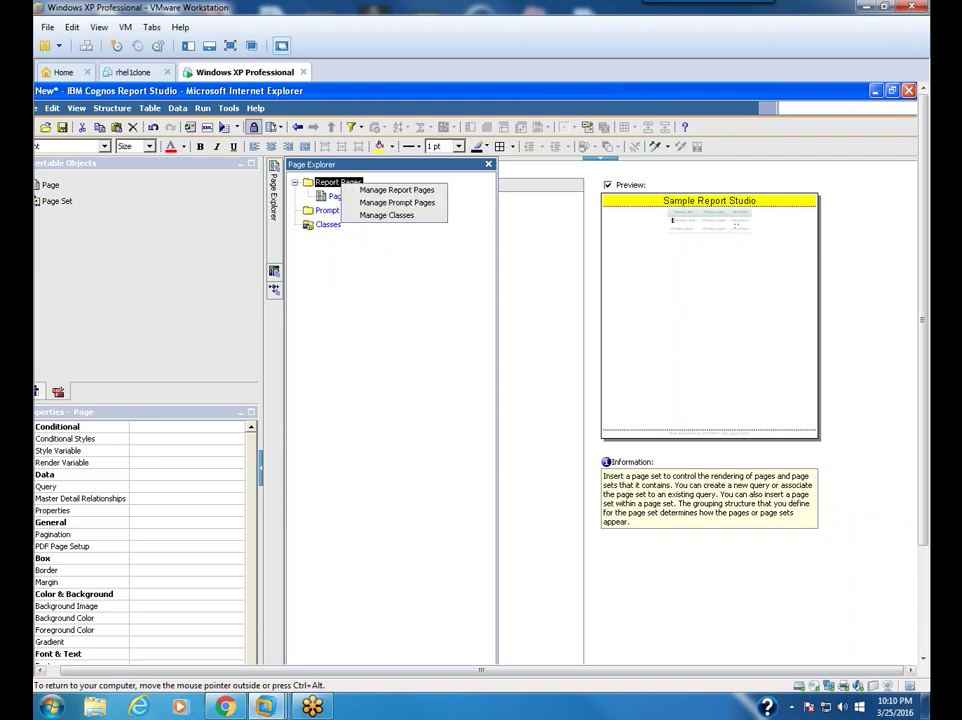
{"action": "left_click", "coordinate": [370, 190]}
{"action": "left_click_drag", "start_coordinate": [380, 244], "coordinate": [361, 200]}
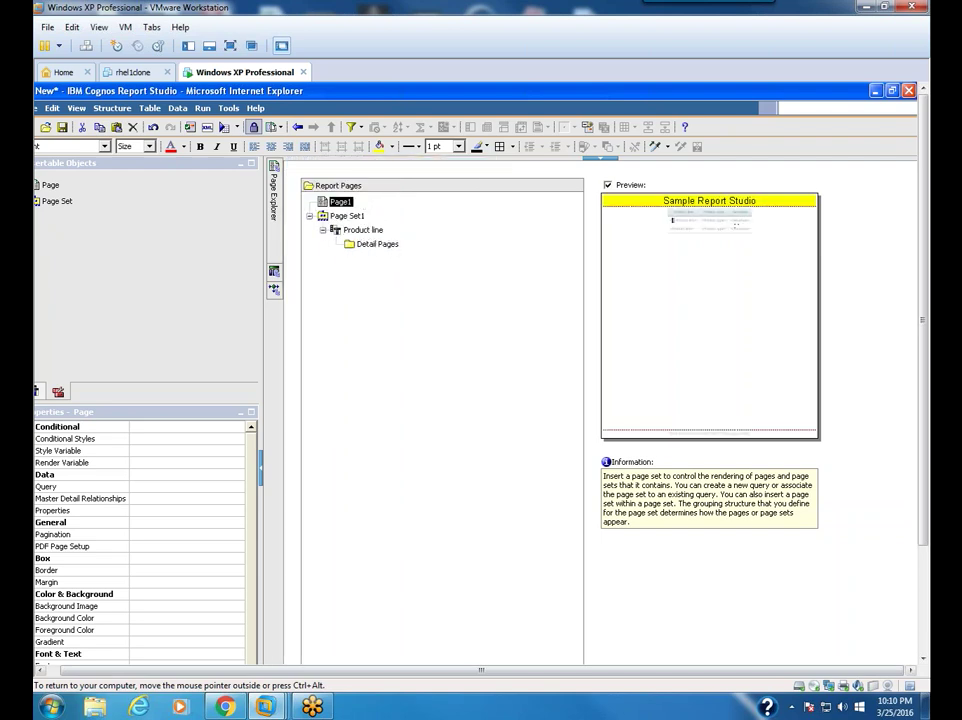
{"action": "left_click", "coordinate": [340, 216]}
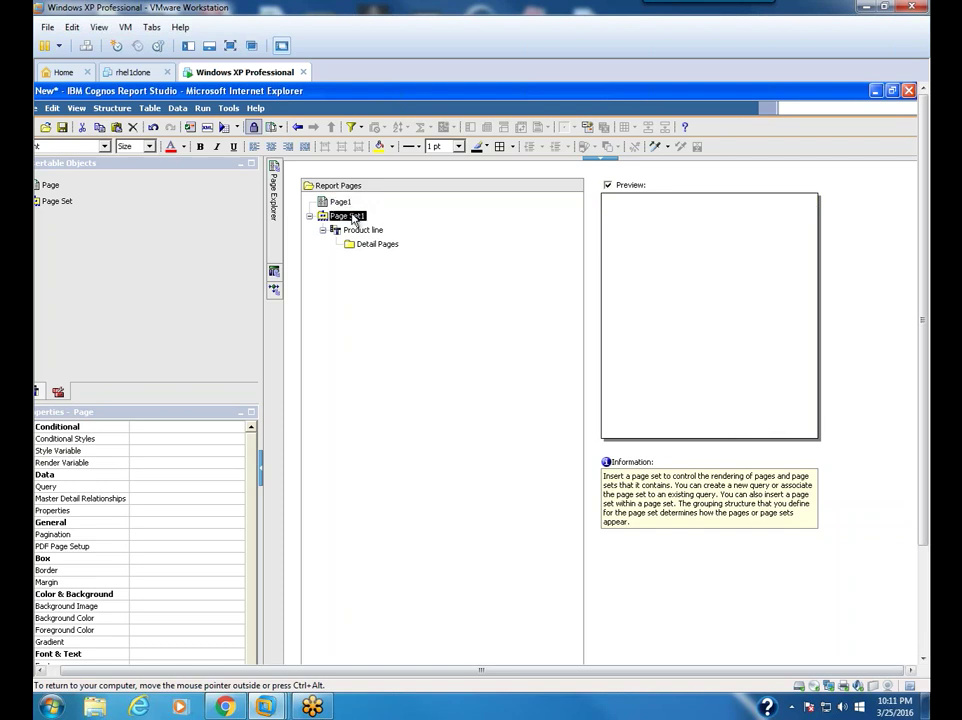
{"action": "key", "text": "Delete"}
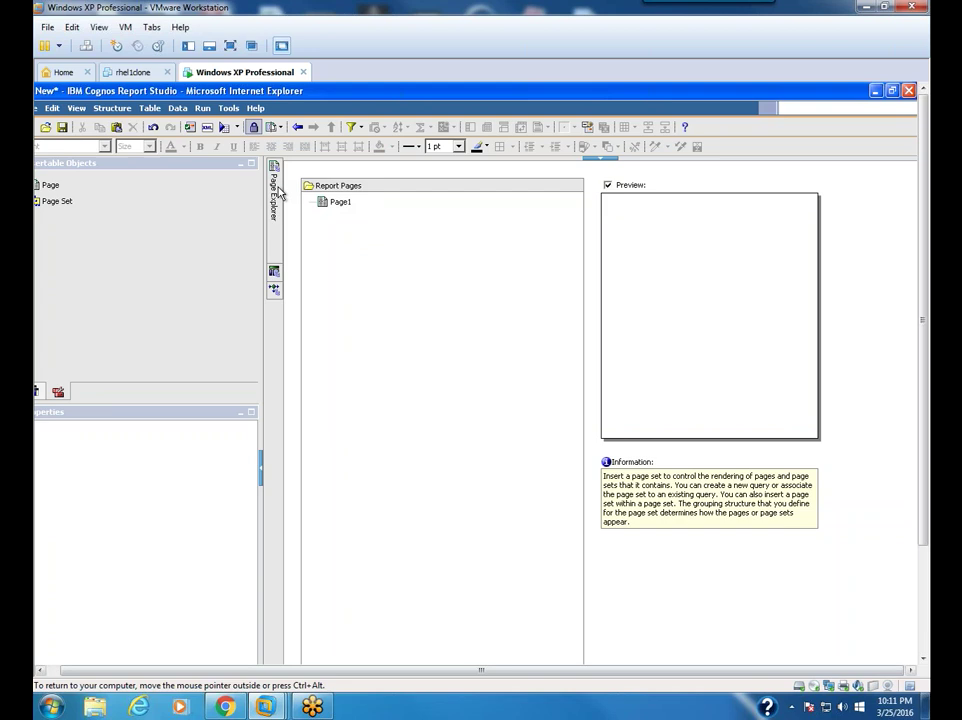
- Add a new page to the Prompt Pages and open it for editing
{"action": "mouse_move", "coordinate": [274, 192]}
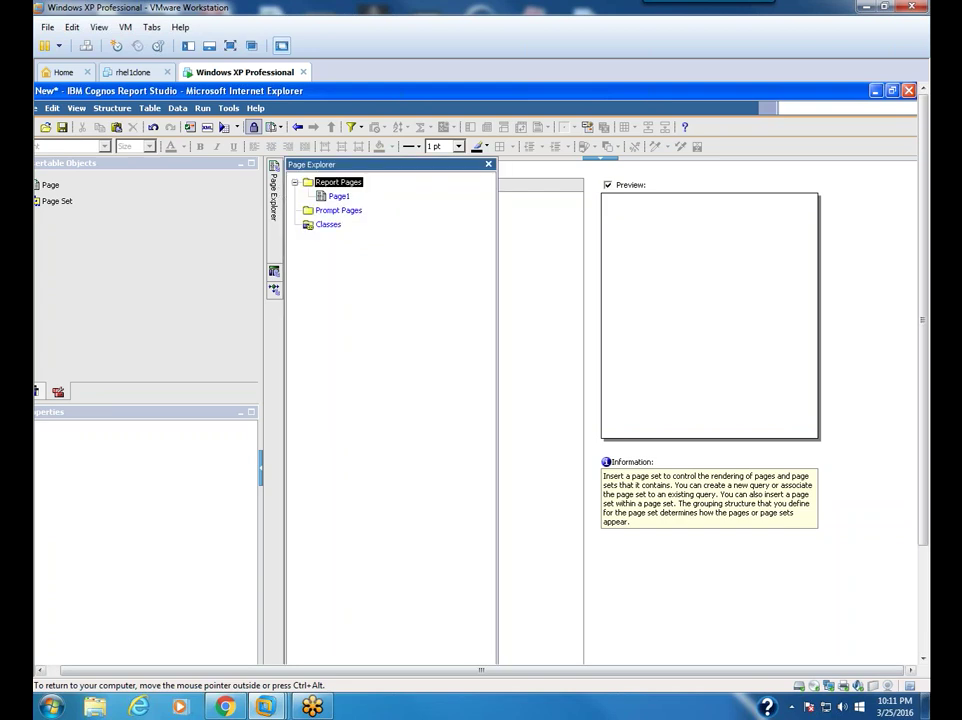
{"action": "right_click", "coordinate": [333, 212]}
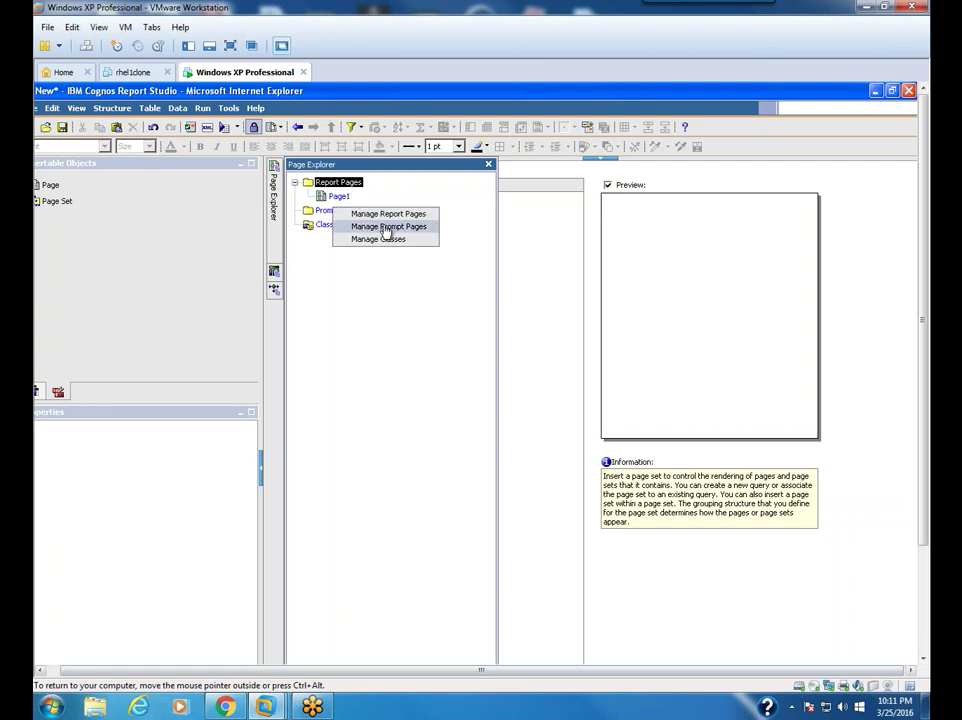
{"action": "left_click", "coordinate": [386, 227]}
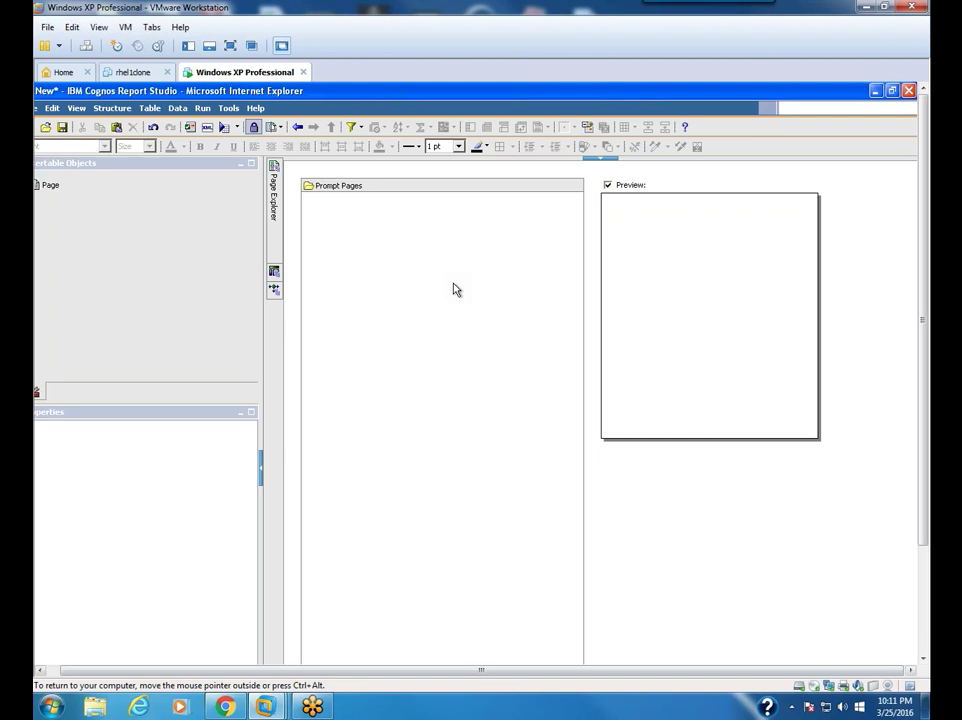
{"action": "left_click_drag", "start_coordinate": [54, 189], "coordinate": [410, 256]}
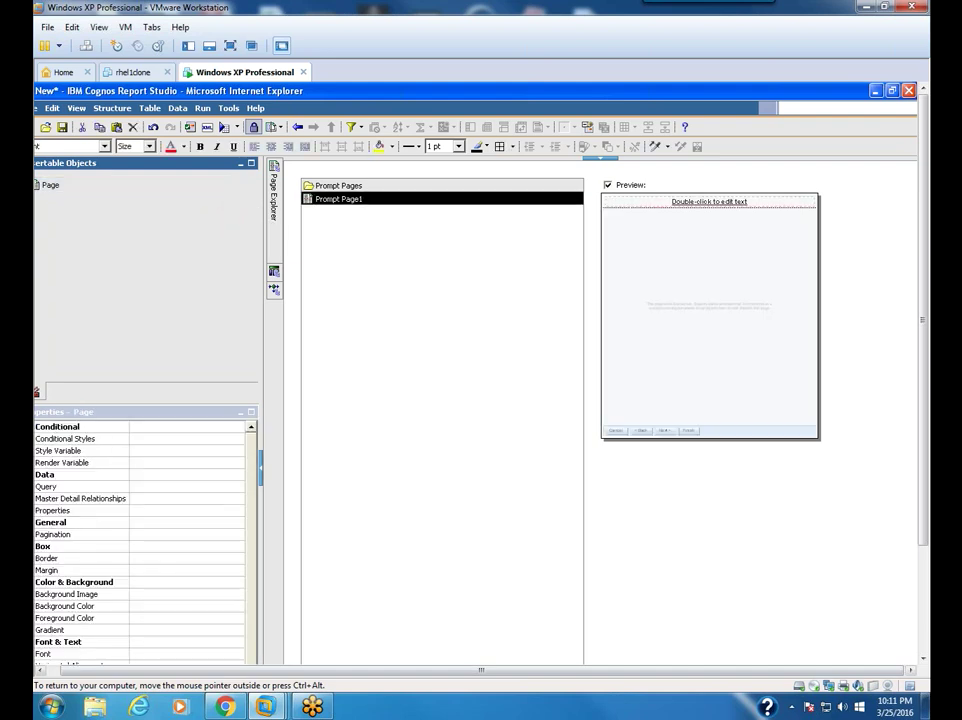
{"action": "left_click", "coordinate": [352, 200]}
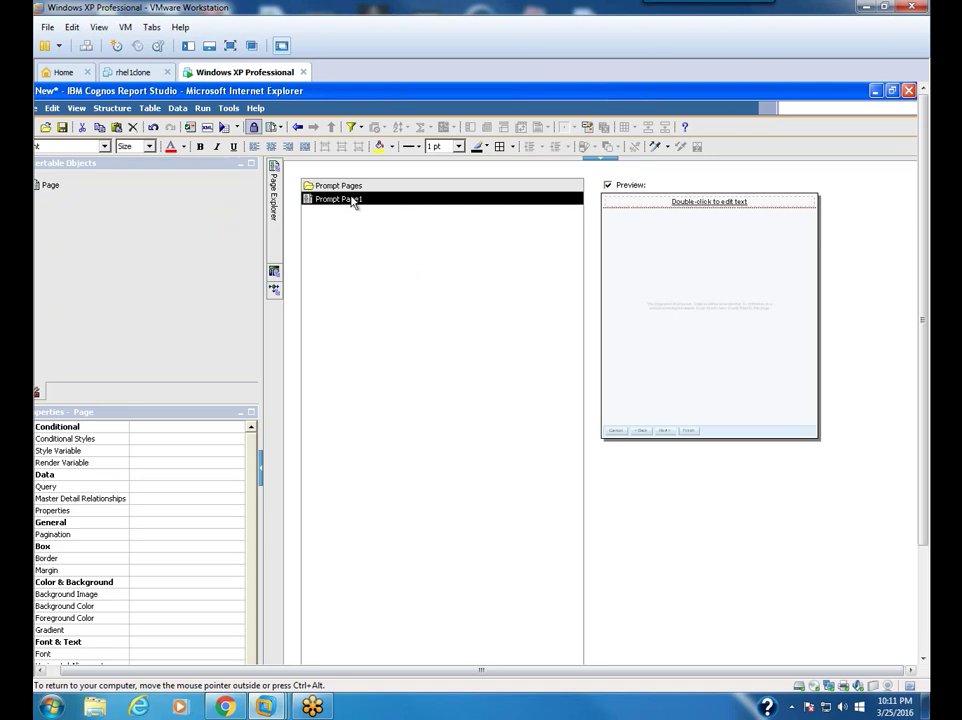
{"action": "double_click", "coordinate": [350, 199]}
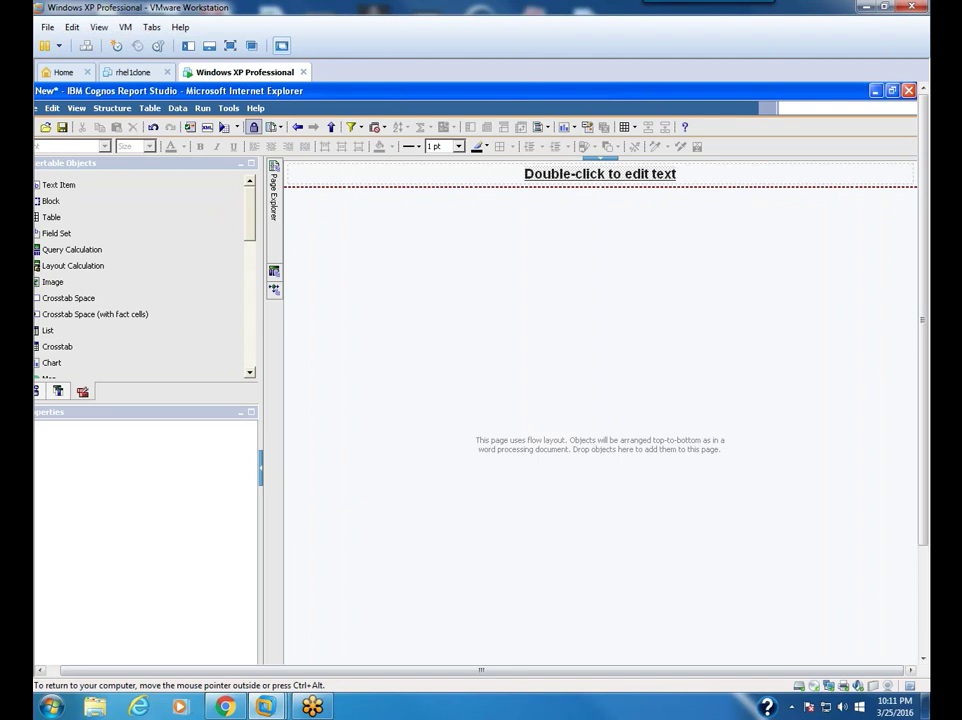
- Replace the prompt page's placeholder header text with "Prompt"
{"action": "double_click", "coordinate": [600, 173]}
{"action": "type", "text": "Sa"}
{"action": "key", "text": "BackSpace"}
{"action": "key", "text": "BackSpace"}
{"action": "type", "text": "Proooooooompppt"}
{"action": "key", "text": "BackSpace"}
{"action": "key", "text": "BackSpace"}
{"action": "key", "text": "BackSpace"}
{"action": "key", "text": "BackSpace"}
{"action": "key", "text": "BackSpace"}
{"action": "key", "text": "BackSpace"}
{"action": "key", "text": "BackSpace"}
{"action": "key", "text": "BackSpace"}
{"action": "key", "text": "BackSpace"}
{"action": "key", "text": "BackSpace"}
{"action": "key", "text": "BackSpace"}
{"action": "key", "text": "BackSpace"}
{"action": "key", "text": "BackSpace"}
{"action": "key", "text": "BackSpace"}
{"action": "key", "text": "BackSpace"}
{"action": "type", "text": "Prompt"}
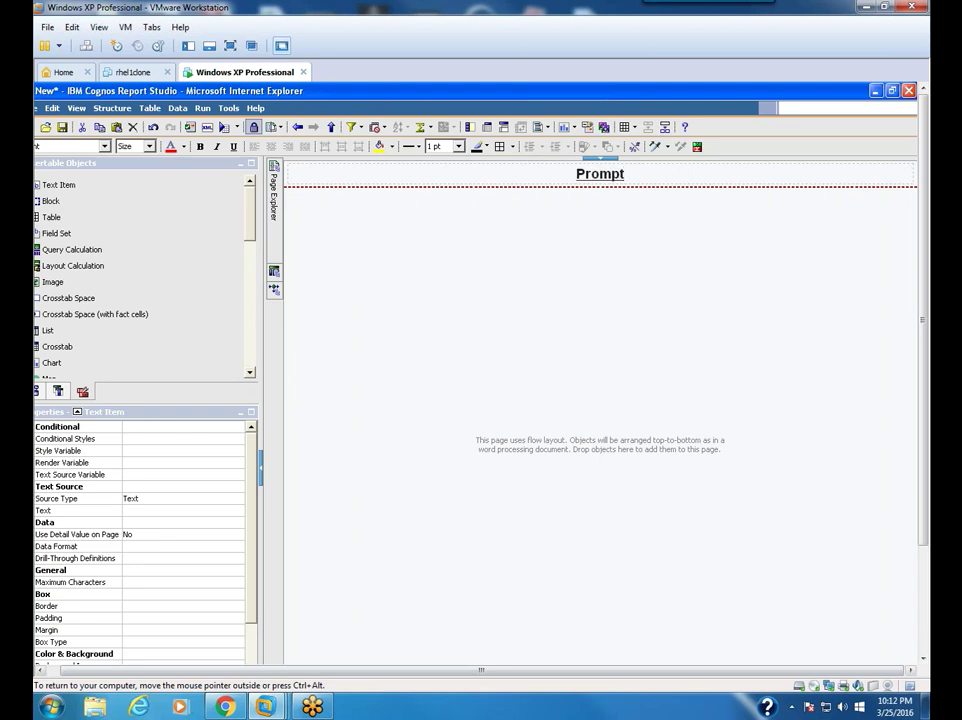
- Complete the prompt page's header text so it reads "Prompt Page", and select the page body
{"action": "type", "text": " Page"}
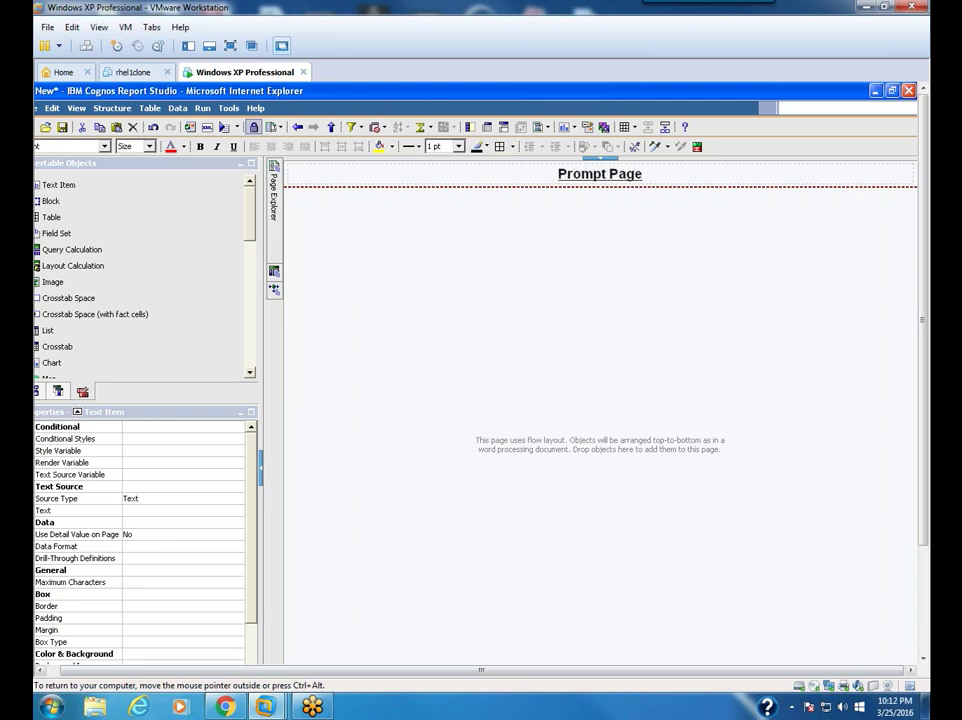
{"action": "left_click", "coordinate": [572, 238]}
{"action": "left_click", "coordinate": [572, 240]}
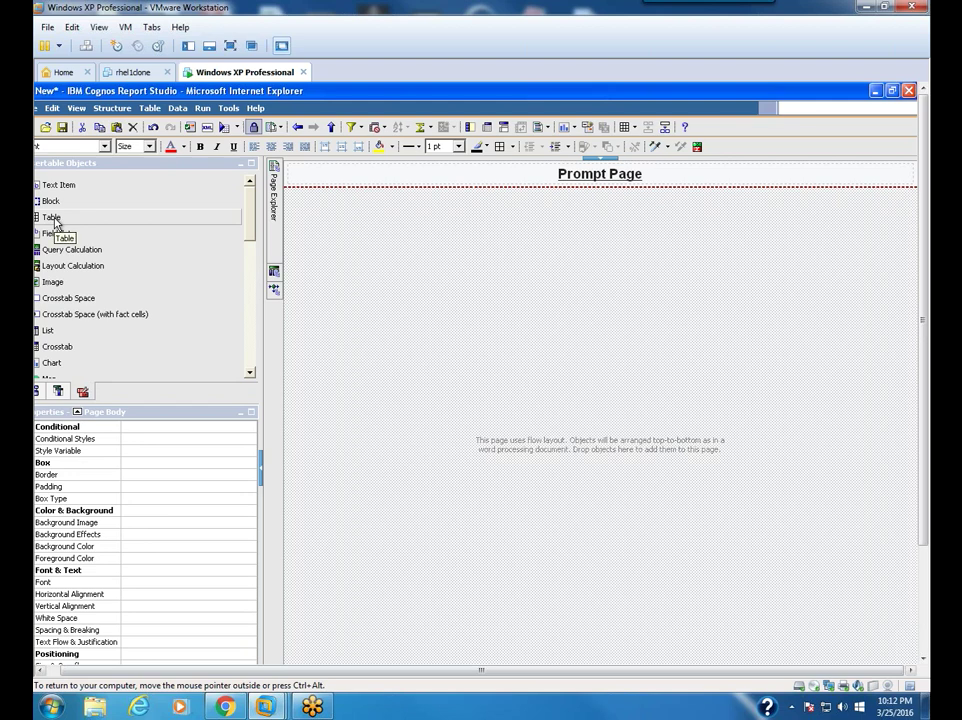
- Insert a table with 2 columns and 2 rows into the prompt page body
{"action": "left_click_drag", "start_coordinate": [55, 220], "coordinate": [400, 277]}
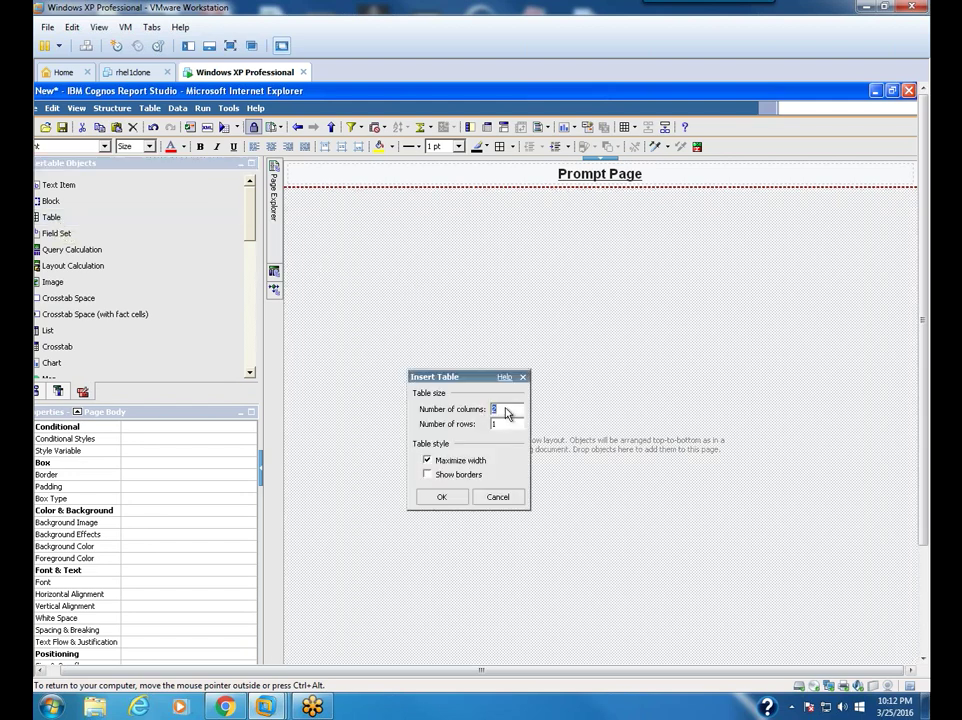
{"action": "type", "text": "2"}
{"action": "left_click", "coordinate": [492, 424]}
{"action": "type", "text": "2"}
{"action": "left_click", "coordinate": [461, 497]}
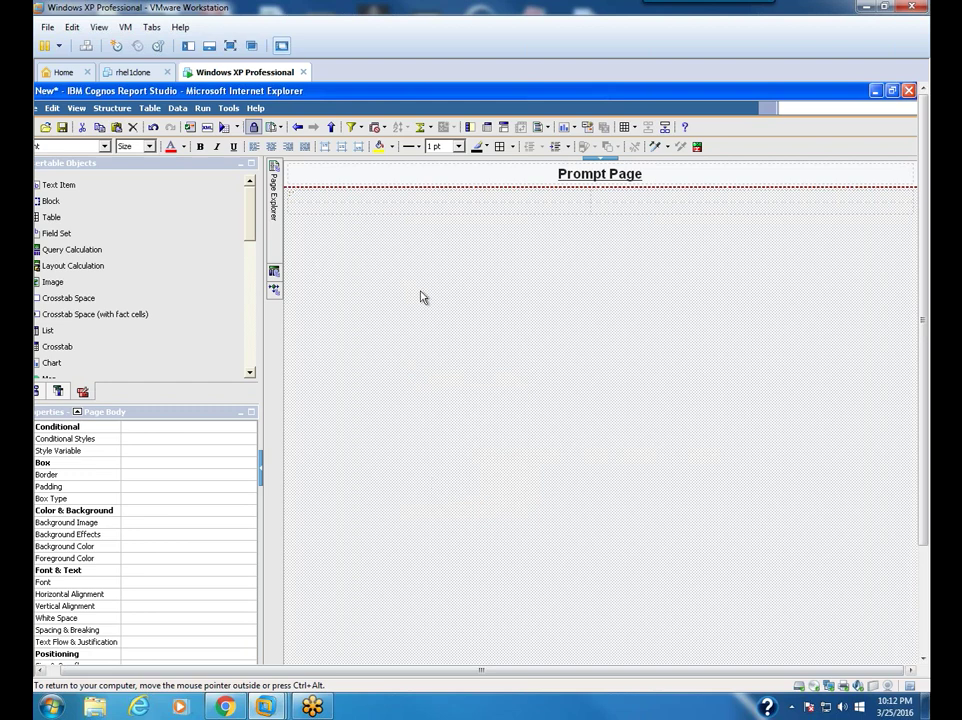
- Add a text item reading "Select the Product Line" to the table's upper-left cell, and make the cell bold and centred
{"action": "left_click", "coordinate": [412, 198]}
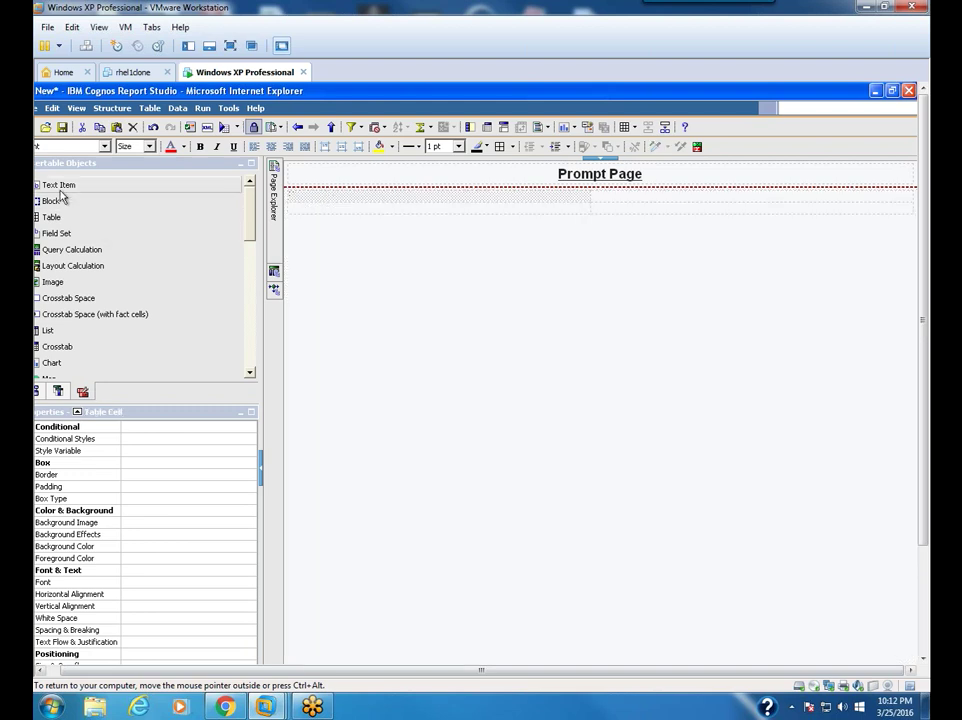
{"action": "left_click_drag", "start_coordinate": [58, 186], "coordinate": [349, 202]}
{"action": "type", "text": "S"}
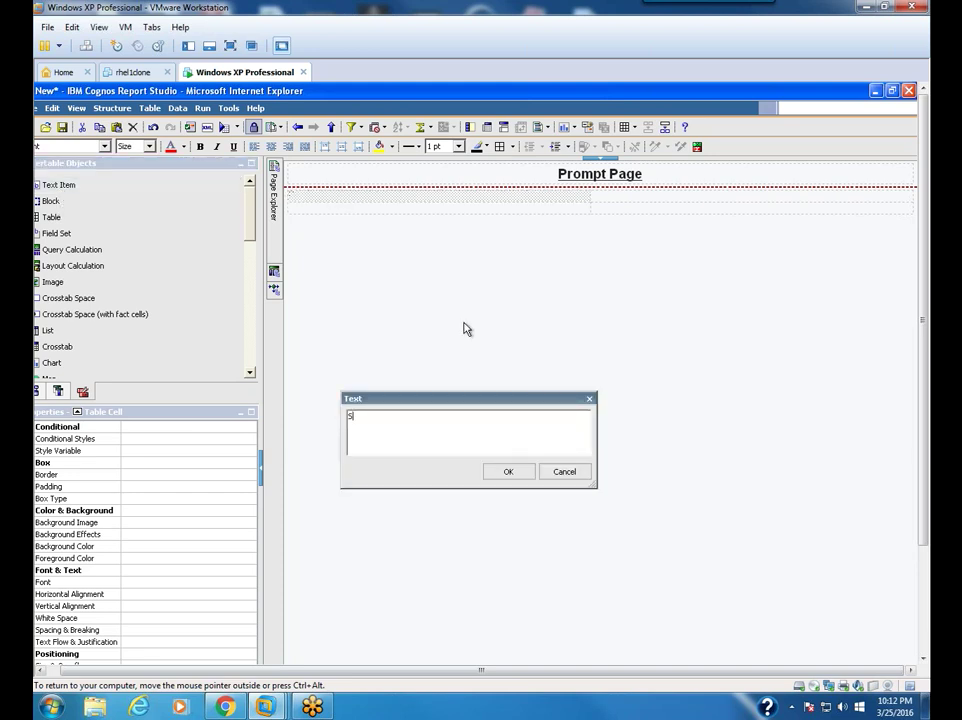
{"action": "type", "text": "elect the Prodddddductt Lin"}
{"action": "left_click", "coordinate": [411, 415]}
{"action": "key", "text": "BackSpace"}
{"action": "key", "text": "BackSpace"}
{"action": "key", "text": "BackSpace"}
{"action": "key", "text": "BackSpace"}
{"action": "key", "text": "BackSpace"}
{"action": "left_click", "coordinate": [451, 416]}
{"action": "left_click", "coordinate": [413, 418]}
{"action": "key", "text": "BackSpace"}
{"action": "left_click", "coordinate": [440, 418]}
{"action": "type", "text": "e"}
{"action": "key", "text": "Return"}
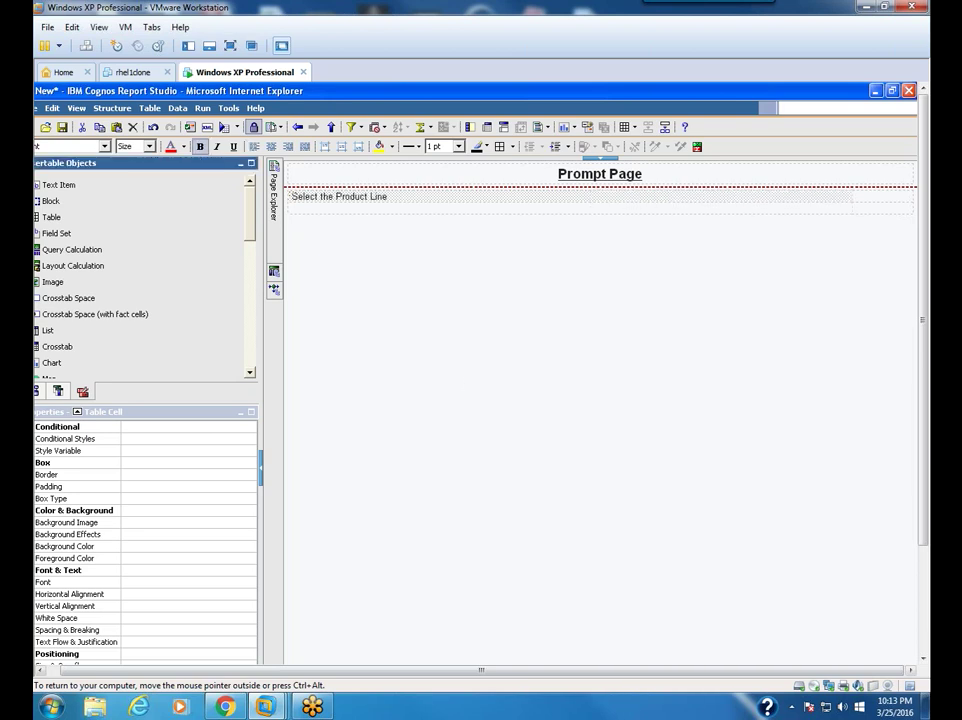
{"action": "left_click", "coordinate": [199, 146]}
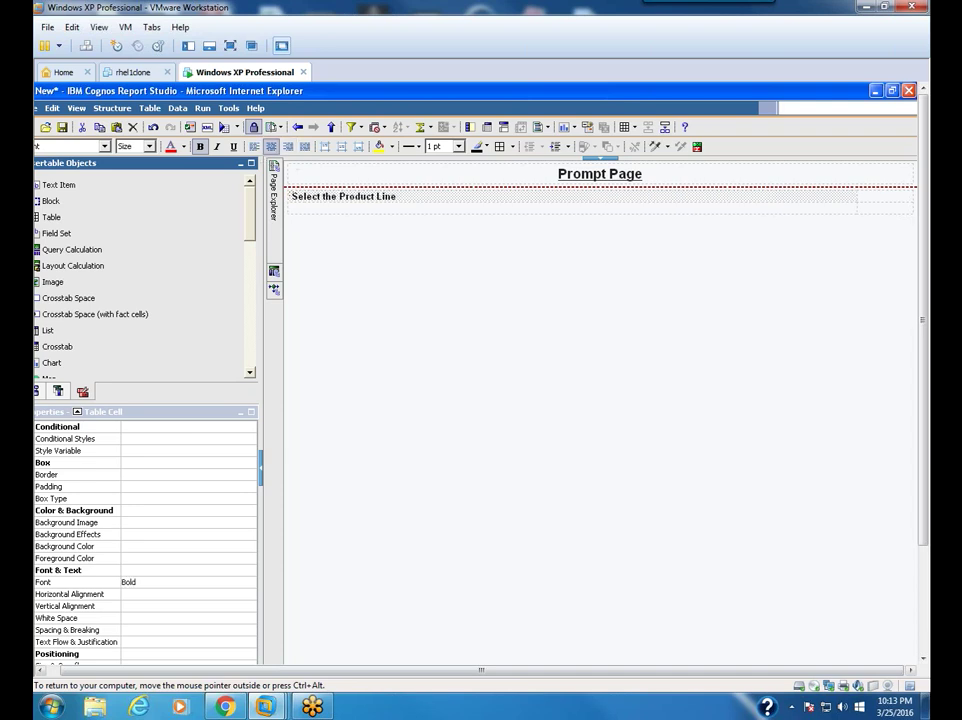
{"action": "left_click", "coordinate": [271, 146]}
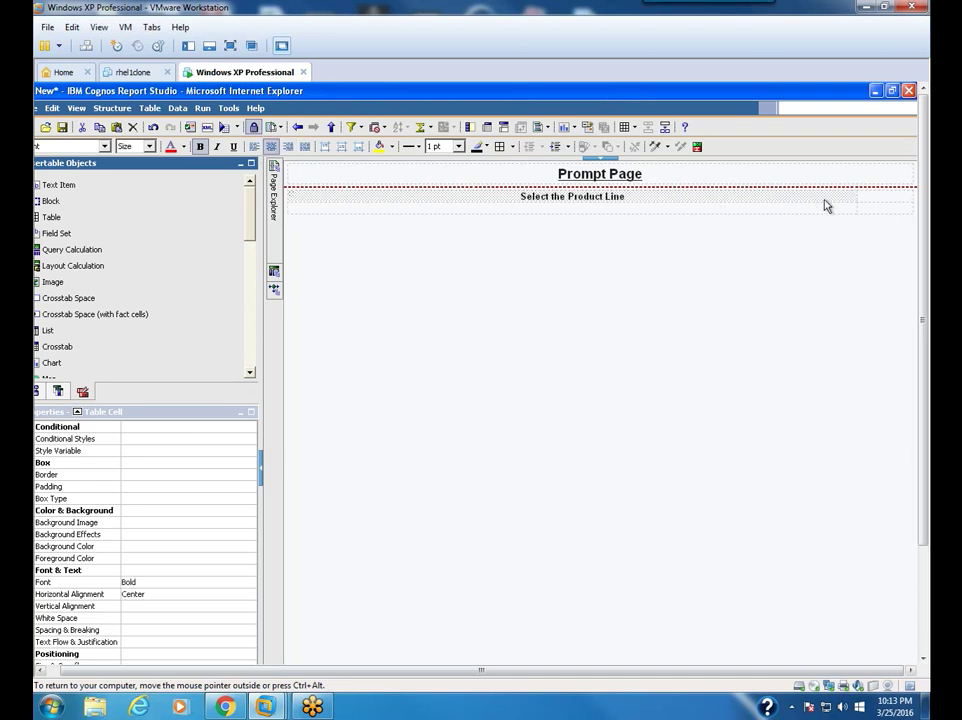
- Insert a Text Box Prompt with the new parameter Parameter1 into the cell beside the "Select the Product Line" label
{"action": "left_click", "coordinate": [875, 201]}
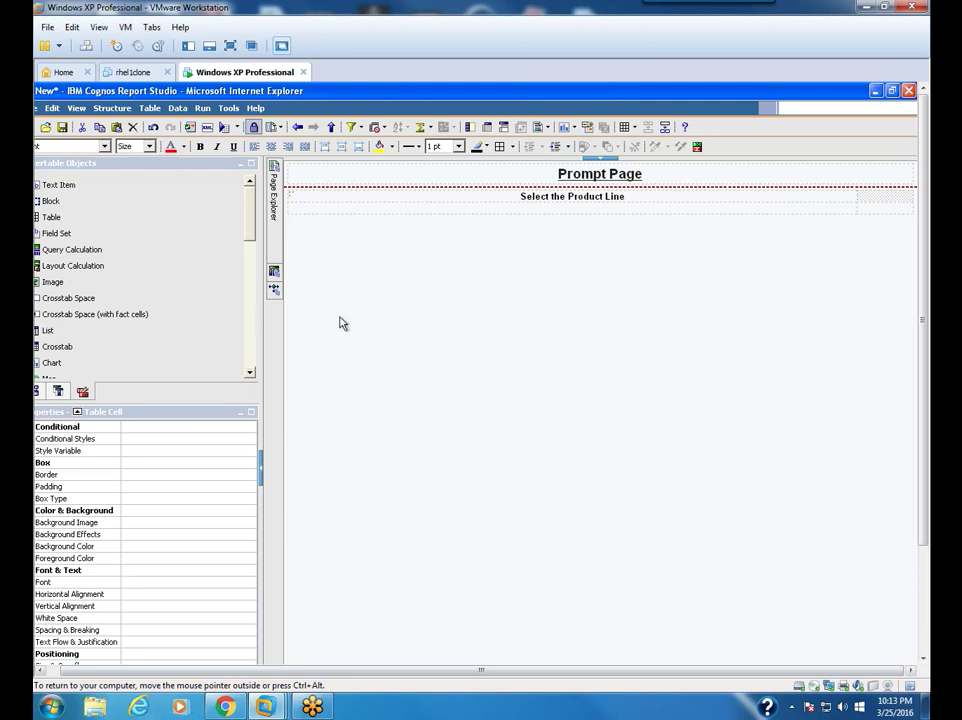
{"action": "left_click", "coordinate": [83, 392]}
{"action": "left_click_drag", "start_coordinate": [249, 221], "coordinate": [256, 342]}
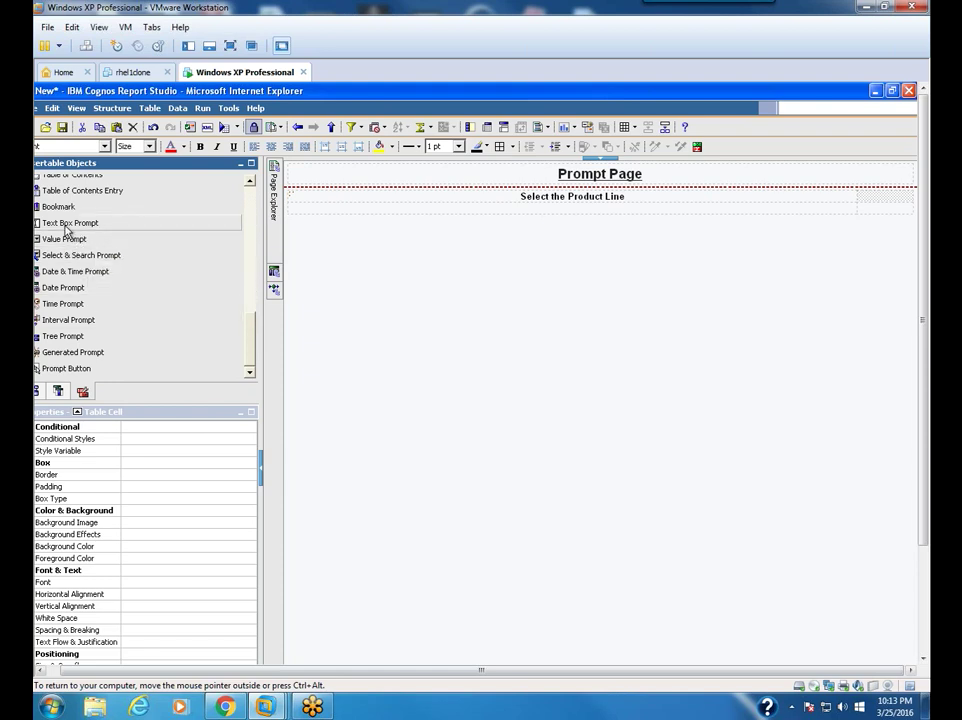
{"action": "left_click_drag", "start_coordinate": [67, 224], "coordinate": [874, 200]}
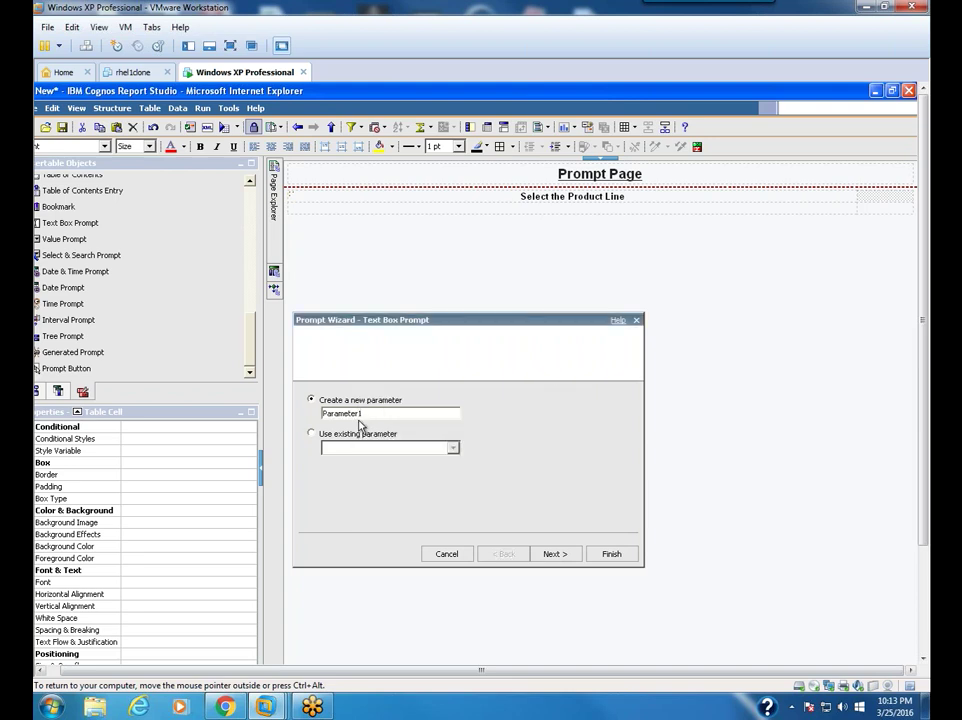
{"action": "left_click", "coordinate": [613, 553]}
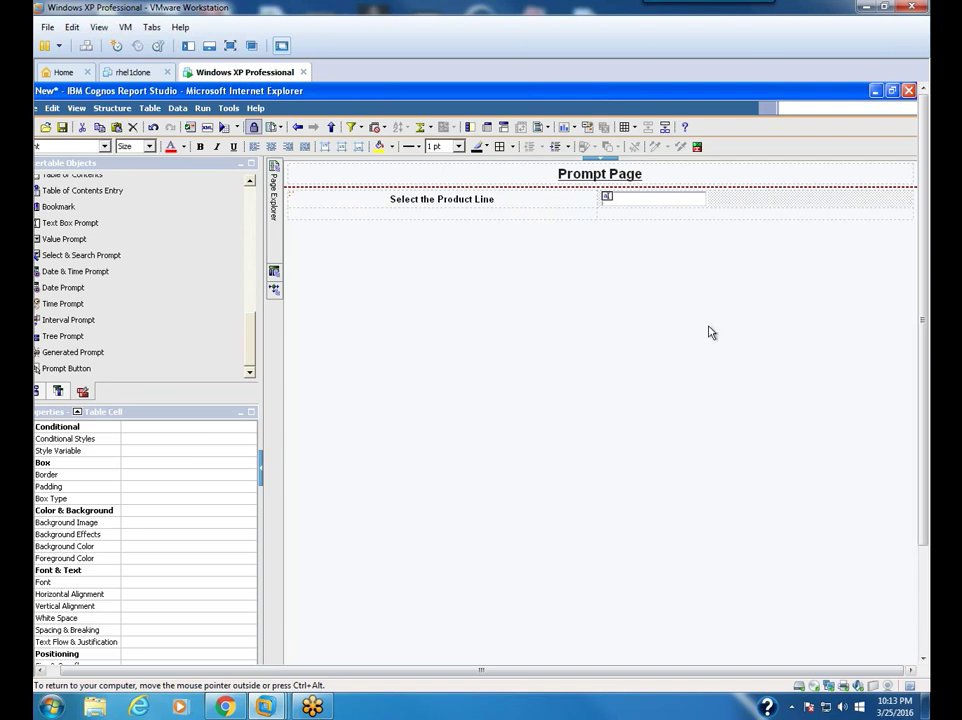
{"action": "left_click", "coordinate": [642, 200]}
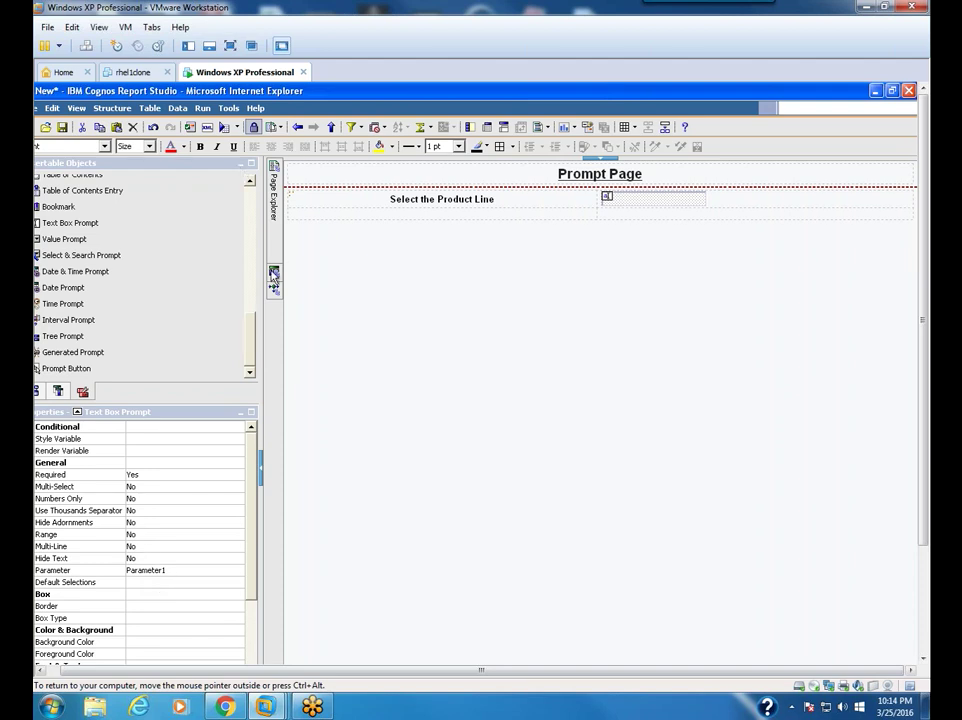
- Add a detail filter to Query1 with the expression [Product line]=?Parameter1?
{"action": "left_click", "coordinate": [274, 277]}
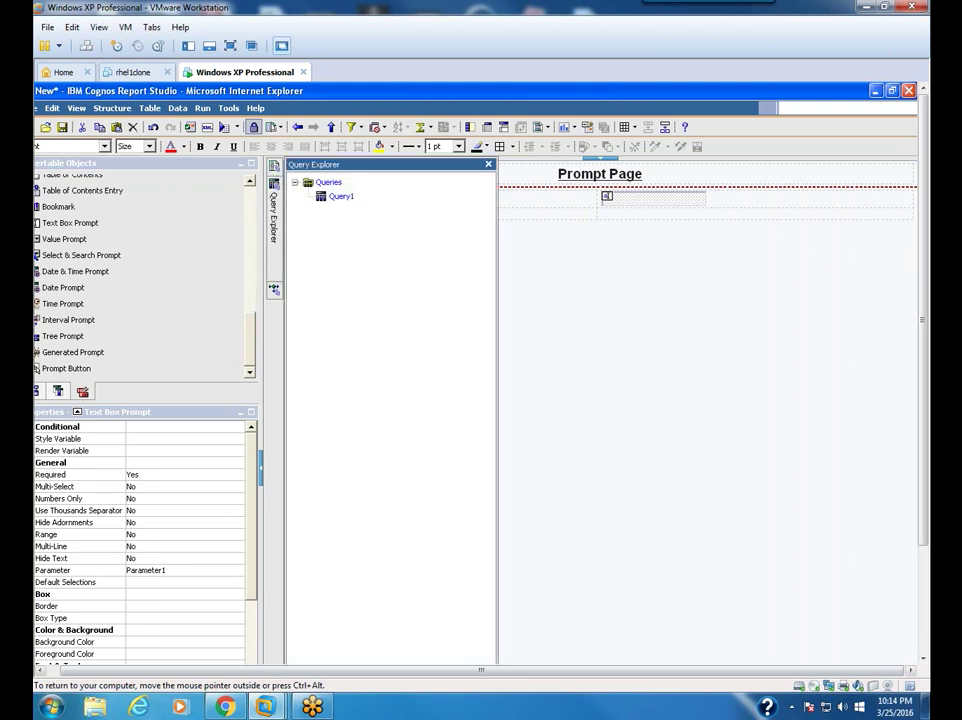
{"action": "left_click", "coordinate": [337, 200]}
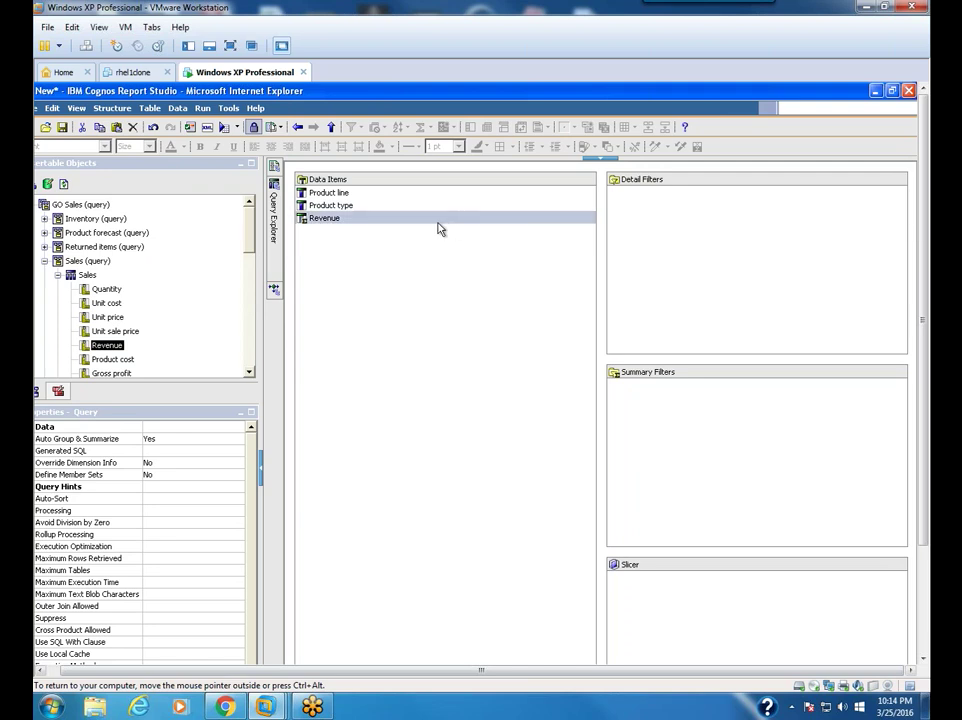
{"action": "left_click", "coordinate": [367, 196]}
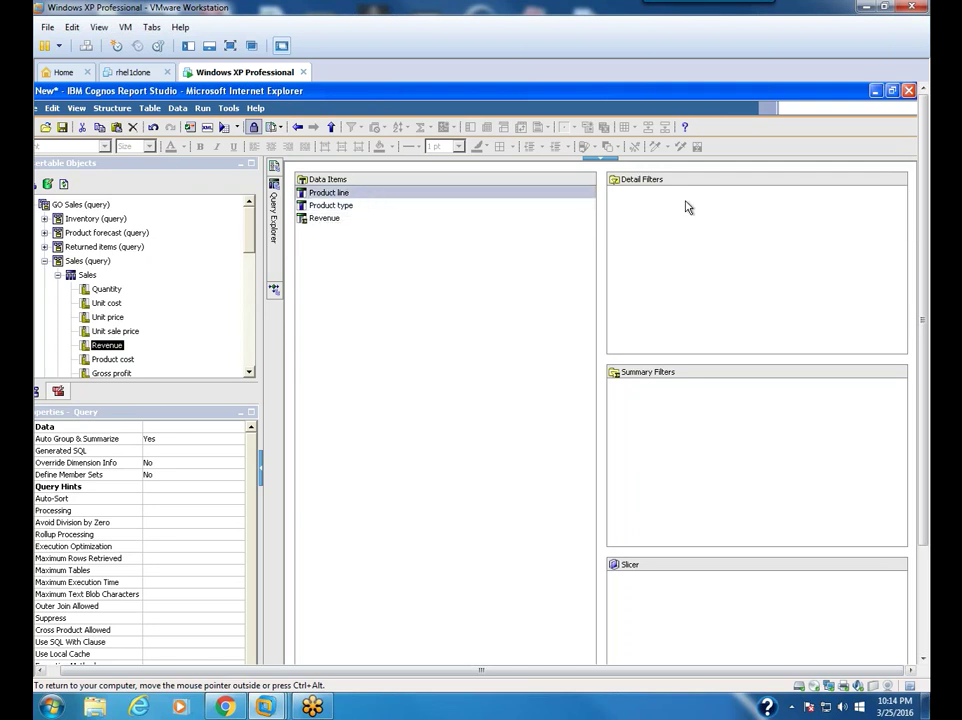
{"action": "left_click_drag", "start_coordinate": [690, 207], "coordinate": [692, 210]}
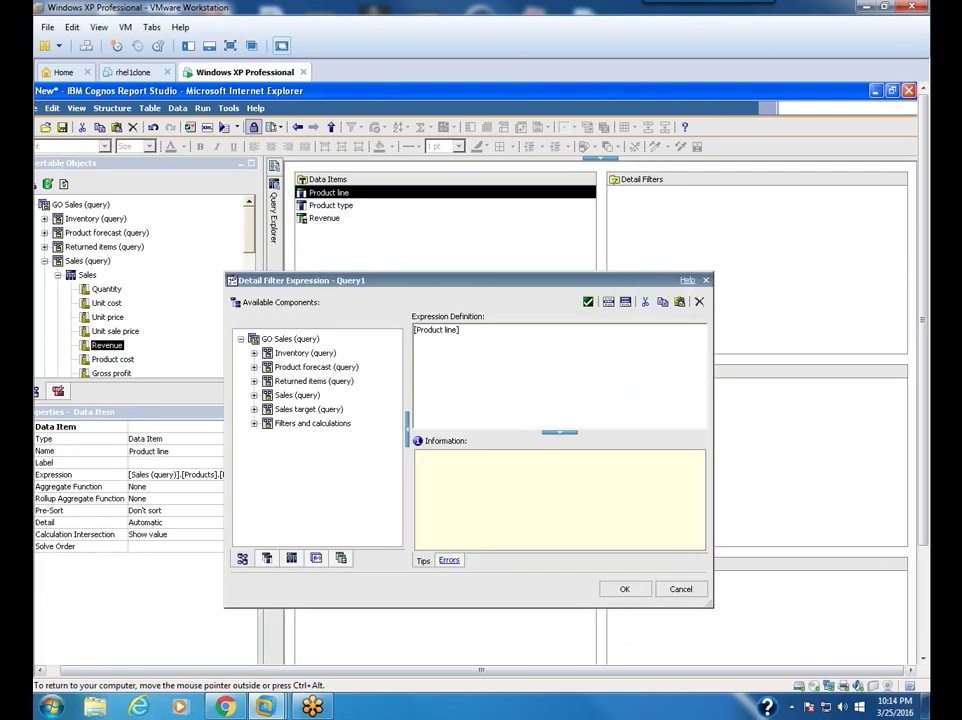
{"action": "type", "text": "="}
{"action": "left_click", "coordinate": [341, 558]}
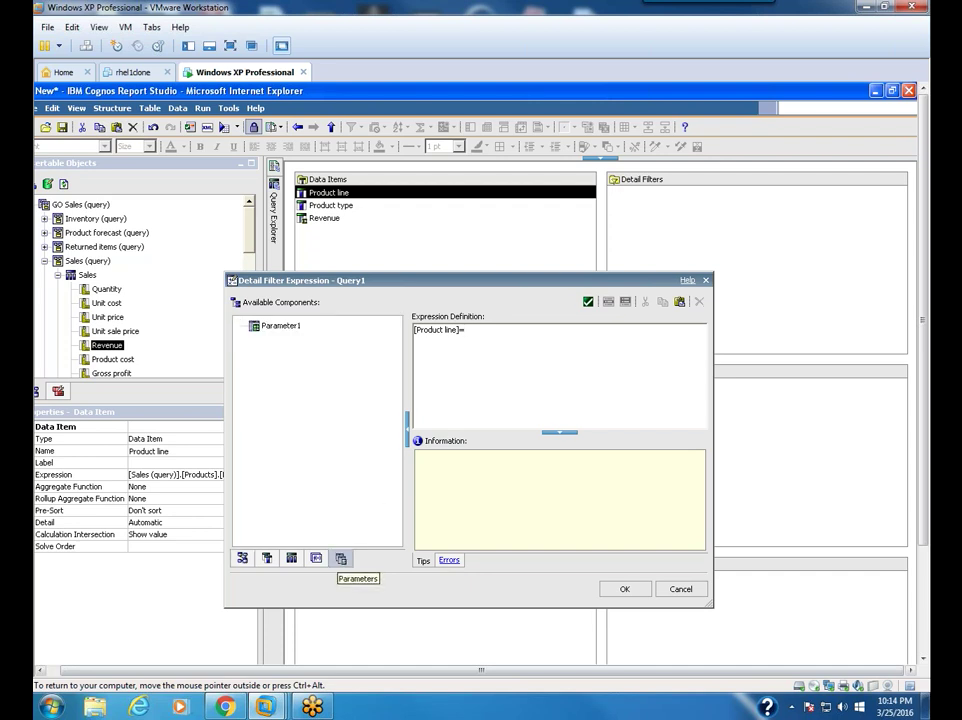
{"action": "left_click", "coordinate": [280, 326]}
{"action": "left_click_drag", "start_coordinate": [280, 326], "coordinate": [508, 353]}
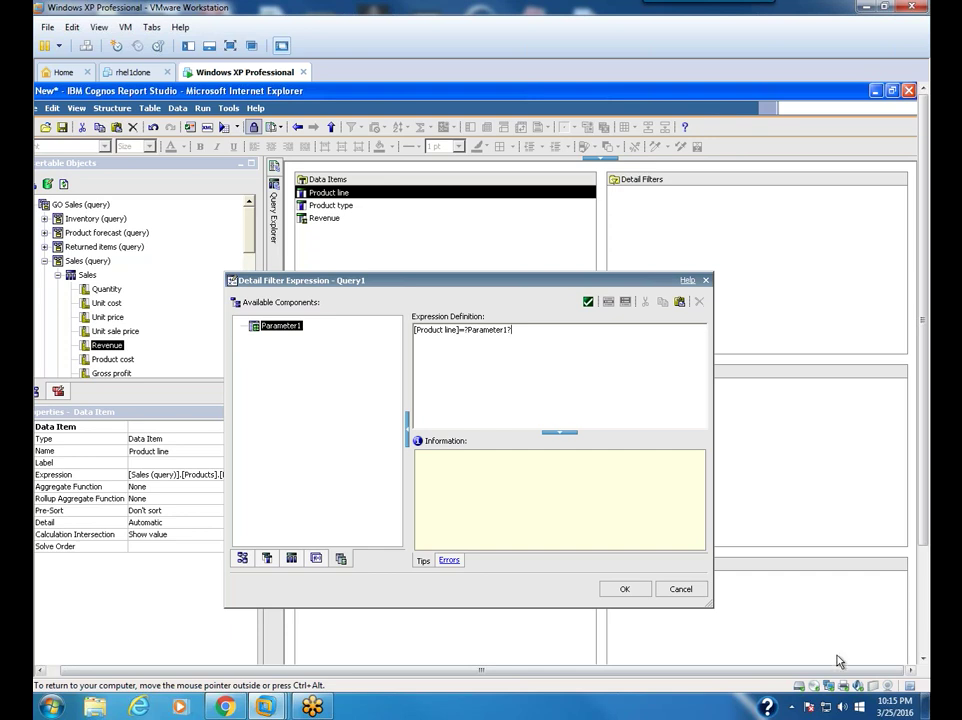
{"action": "left_click", "coordinate": [623, 590]}
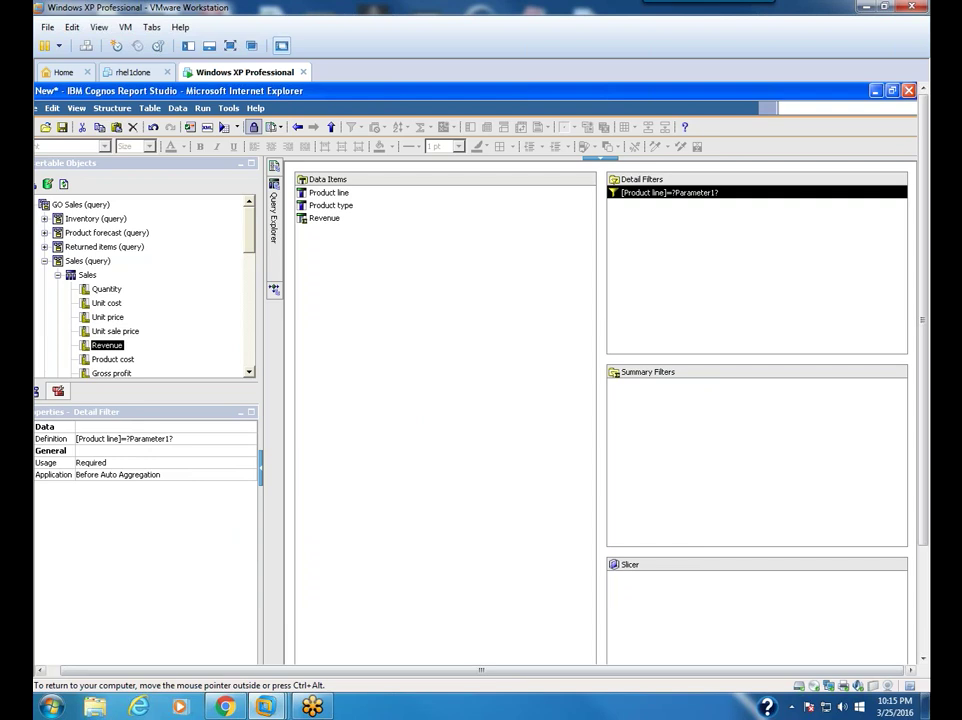
- Run the report in HTML format to display its prompt page
{"action": "left_click", "coordinate": [237, 128]}
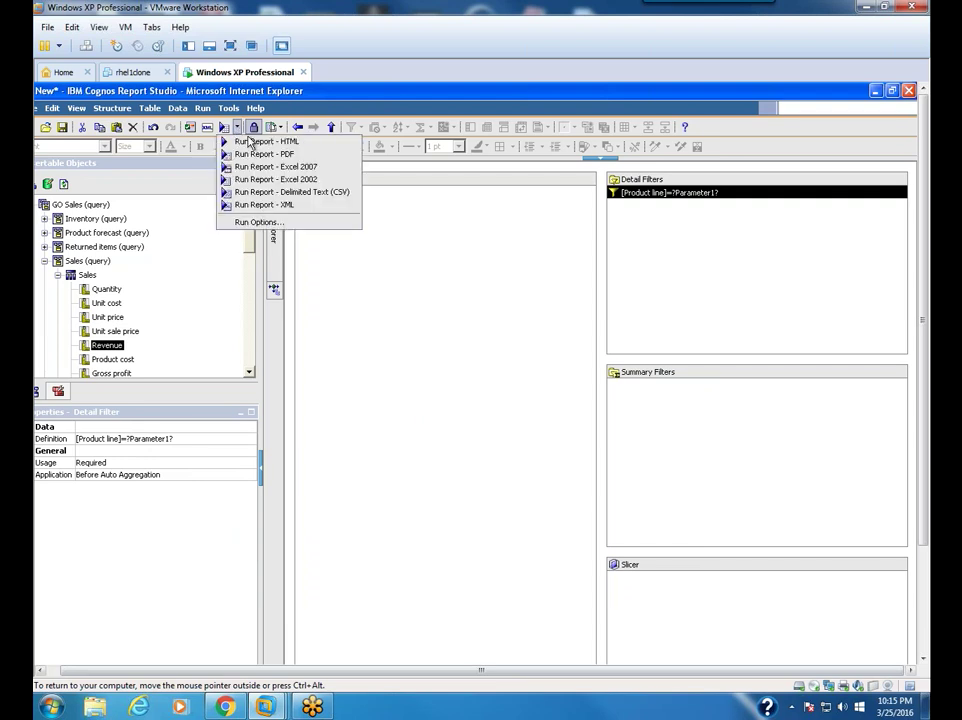
{"action": "left_click", "coordinate": [249, 142]}
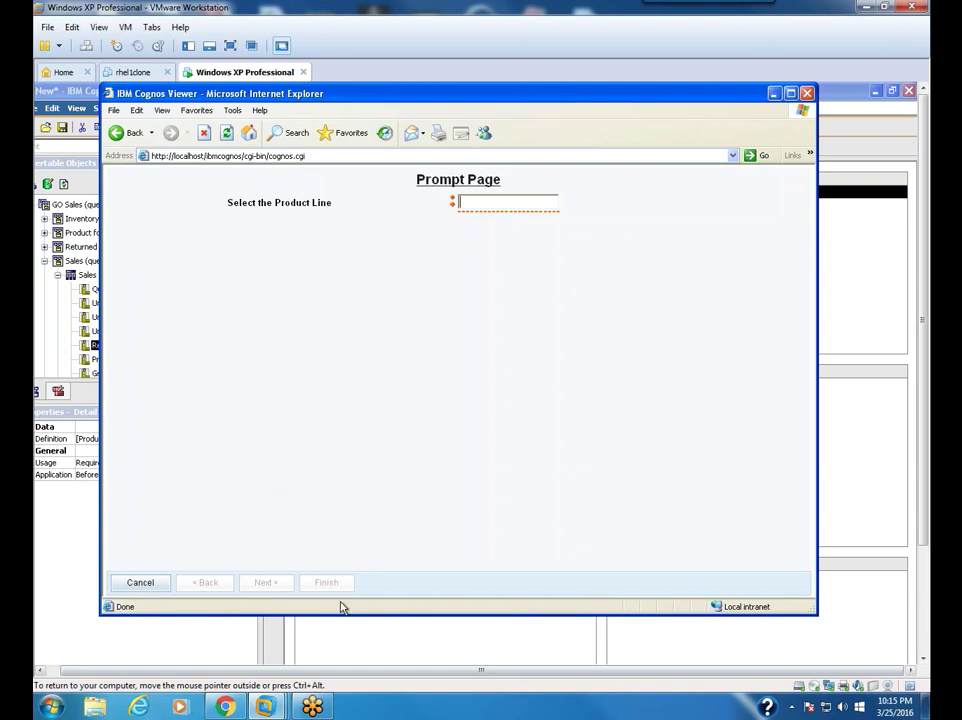
{"action": "type", "text": "Camping Equip"}
{"action": "key", "text": "BackSpace"}
{"action": "key", "text": "BackSpace"}
{"action": "key", "text": "BackSpace"}
{"action": "key", "text": "BackSpace"}
{"action": "key", "text": "BackSpace"}
{"action": "key", "text": "BackSpace"}
{"action": "key", "text": "BackSpace"}
{"action": "key", "text": "BackSpace"}
{"action": "key", "text": "BackSpace"}
{"action": "key", "text": "BackSpace"}
{"action": "type", "text": "ping"}
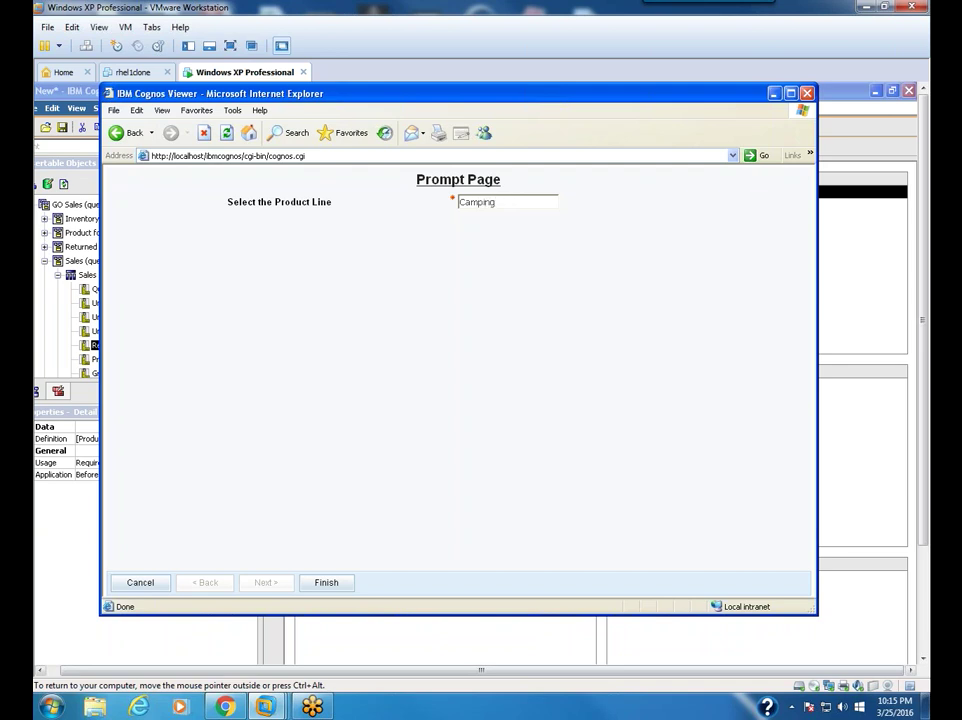
{"action": "type", "text": " Q"}
{"action": "key", "text": "BackSpace"}
{"action": "type", "text": "Eq"}
{"action": "type", "text": "uiop"}
{"action": "key", "text": "BackSpace"}
{"action": "key", "text": "BackSpace"}
{"action": "type", "text": "ppppppme"}
{"action": "left_click", "coordinate": [541, 203]}
{"action": "key", "text": "BackSpace"}
{"action": "key", "text": "BackSpace"}
{"action": "key", "text": "BackSpace"}
{"action": "key", "text": "BackSpace"}
{"action": "key", "text": "BackSpace"}
{"action": "key", "text": "BackSpace"}
{"action": "key", "text": "BackSpace"}
{"action": "key", "text": "BackSpace"}
{"action": "key", "text": "BackSpace"}
{"action": "key", "text": "BackSpace"}
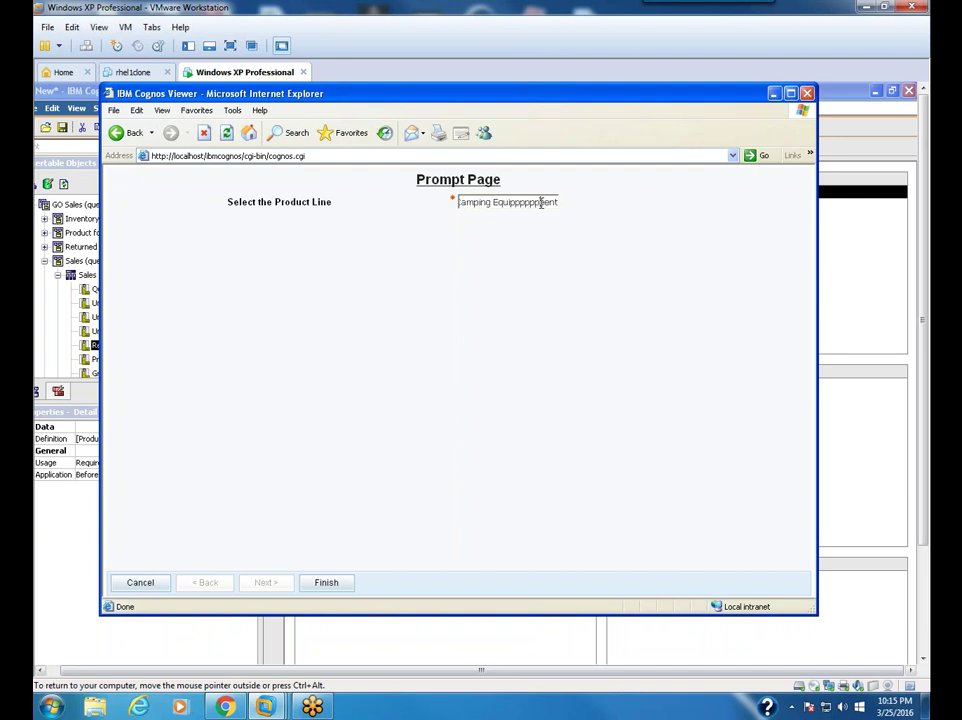
{"action": "key", "text": "BackSpace"}
{"action": "key", "text": "BackSpace"}
{"action": "key", "text": "BackSpace"}
{"action": "key", "text": "BackSpace"}
{"action": "key", "text": "BackSpace"}
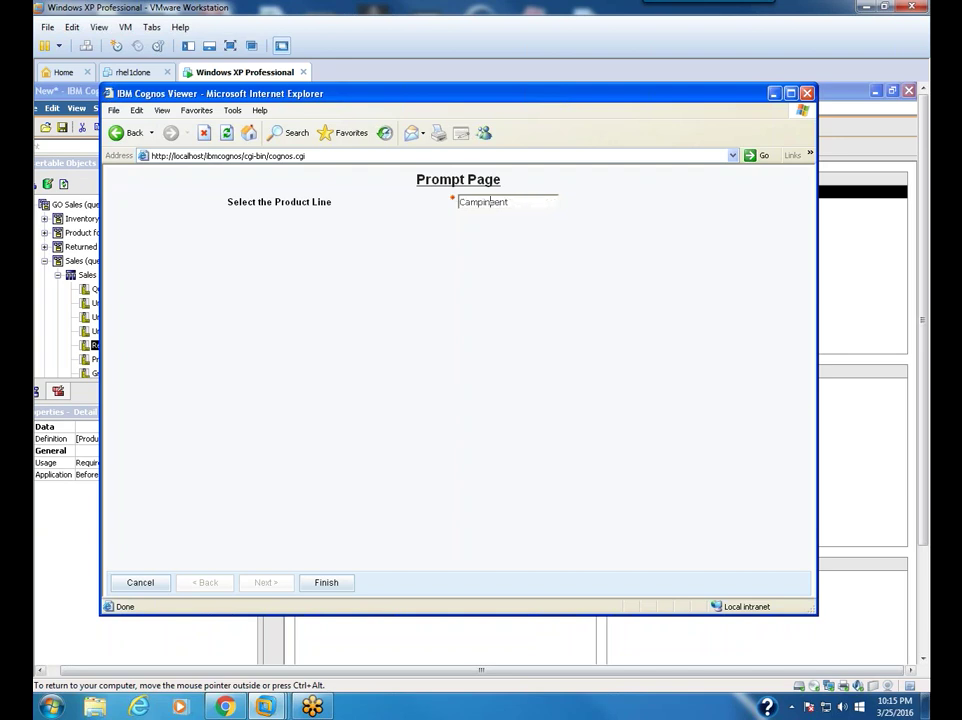
{"action": "type", "text": "ing Equipppppp"}
{"action": "key", "text": "BackSpace"}
{"action": "key", "text": "BackSpace"}
{"action": "key", "text": "BackSpace"}
{"action": "key", "text": "BackSpace"}
{"action": "key", "text": "BackSpace"}
{"action": "key", "text": "BackSpace"}
{"action": "key", "text": "BackSpace"}
{"action": "key", "text": "BackSpace"}
{"action": "key", "text": "BackSpace"}
{"action": "key", "text": "BackSpace"}
{"action": "type", "text": "EEEEEEEEEEEEEEEEEEEEEEEEEEquip"}
{"action": "key", "text": "BackSpace"}
{"action": "key", "text": "BackSpace"}
{"action": "key", "text": "BackSpace"}
{"action": "key", "text": "BackSpace"}
{"action": "key", "text": "BackSpace"}
{"action": "key", "text": "BackSpace"}
{"action": "key", "text": "BackSpace"}
{"action": "key", "text": "BackSpace"}
{"action": "key", "text": "BackSpace"}
{"action": "key", "text": "BackSpace"}
{"action": "key", "text": "BackSpace"}
{"action": "key", "text": "BackSpace"}
{"action": "key", "text": "BackSpace"}
{"action": "key", "text": "BackSpace"}
{"action": "key", "text": "BackSpace"}
{"action": "key", "text": "BackSpace"}
{"action": "key", "text": "BackSpace"}
{"action": "key", "text": "BackSpace"}
{"action": "key", "text": "BackSpace"}
{"action": "key", "text": "BackSpace"}
{"action": "key", "text": "BackSpace"}
{"action": "key", "text": "BackSpace"}
{"action": "key", "text": "BackSpace"}
{"action": "key", "text": "BackSpace"}
{"action": "key", "text": "BackSpace"}
{"action": "key", "text": "BackSpace"}
{"action": "key", "text": "BackSpace"}
{"action": "key", "text": "BackSpace"}
{"action": "key", "text": "BackSpace"}
{"action": "key", "text": "BackSpace"}
{"action": "key", "text": "BackSpace"}
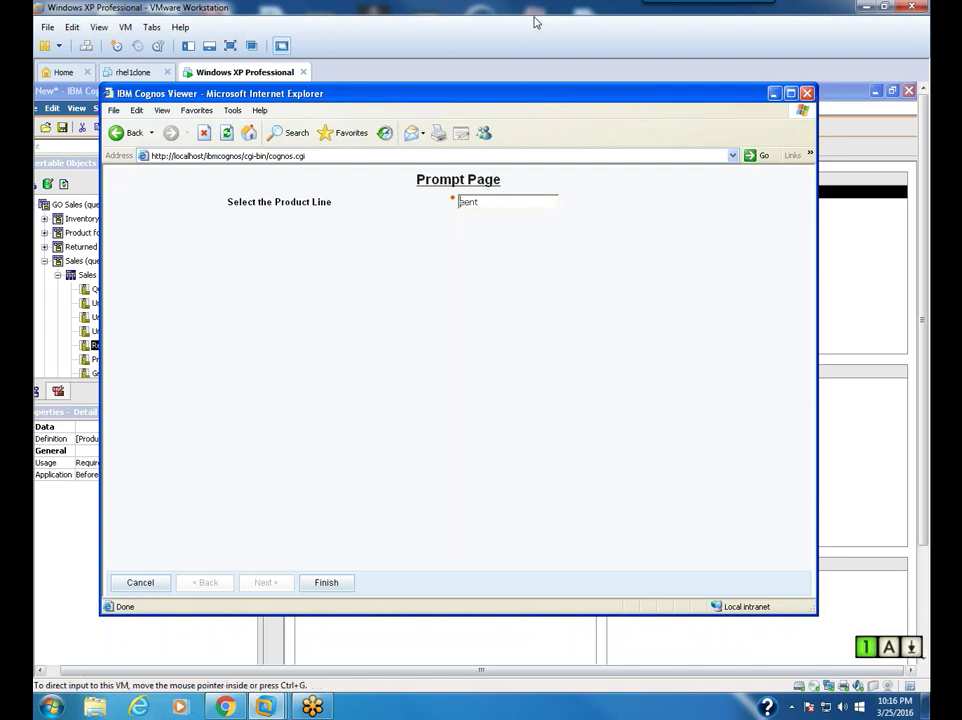
- Replace the product line prompt's content with "Camping Equipment" and submit it to display the filtered report
{"action": "left_click_drag", "start_coordinate": [510, 201], "coordinate": [347, 184]}
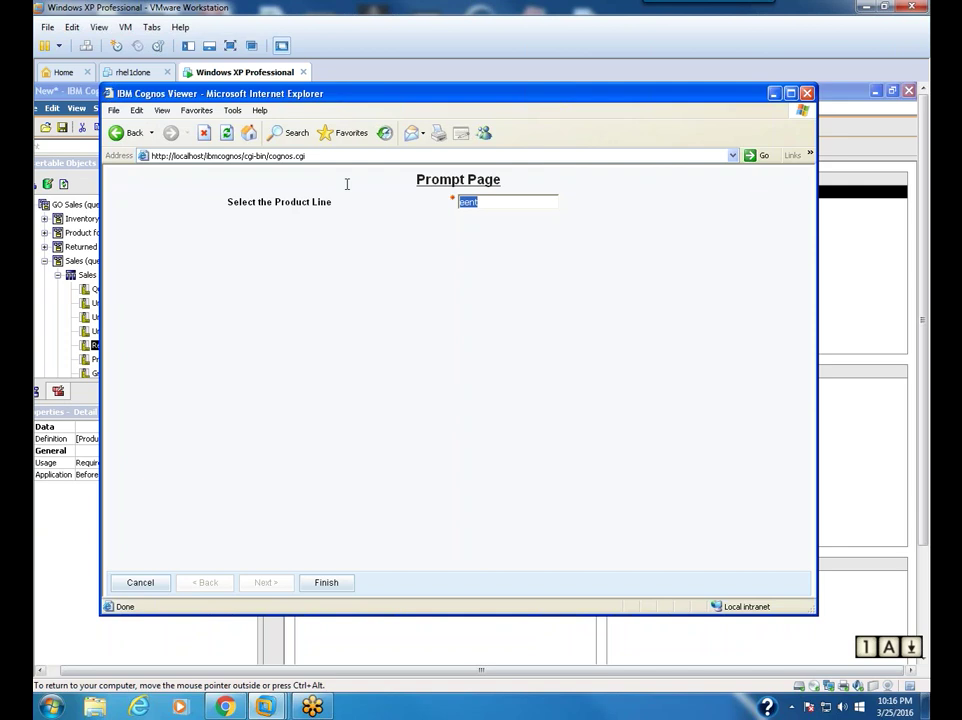
{"action": "type", "text": "Camp"}
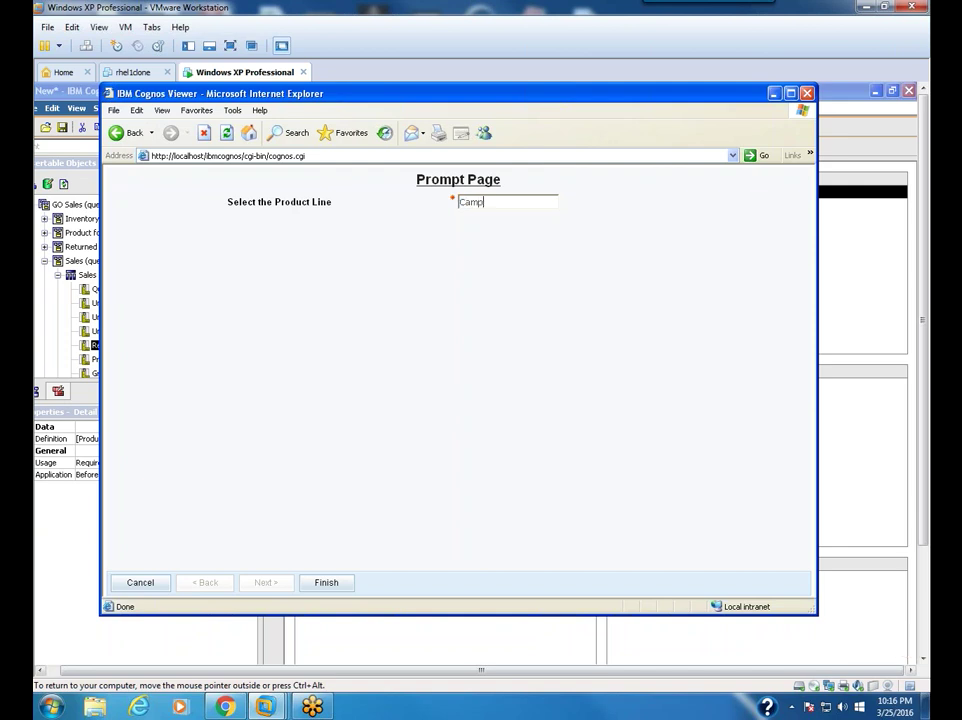
{"action": "type", "text": "ing Equipment"}
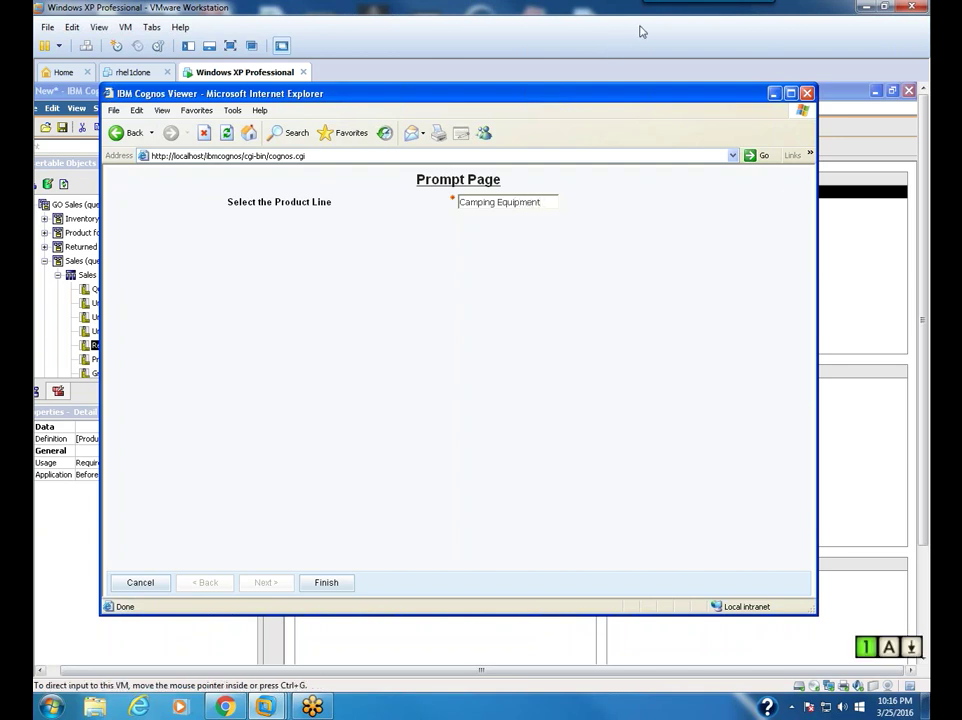
{"action": "left_click", "coordinate": [337, 580]}
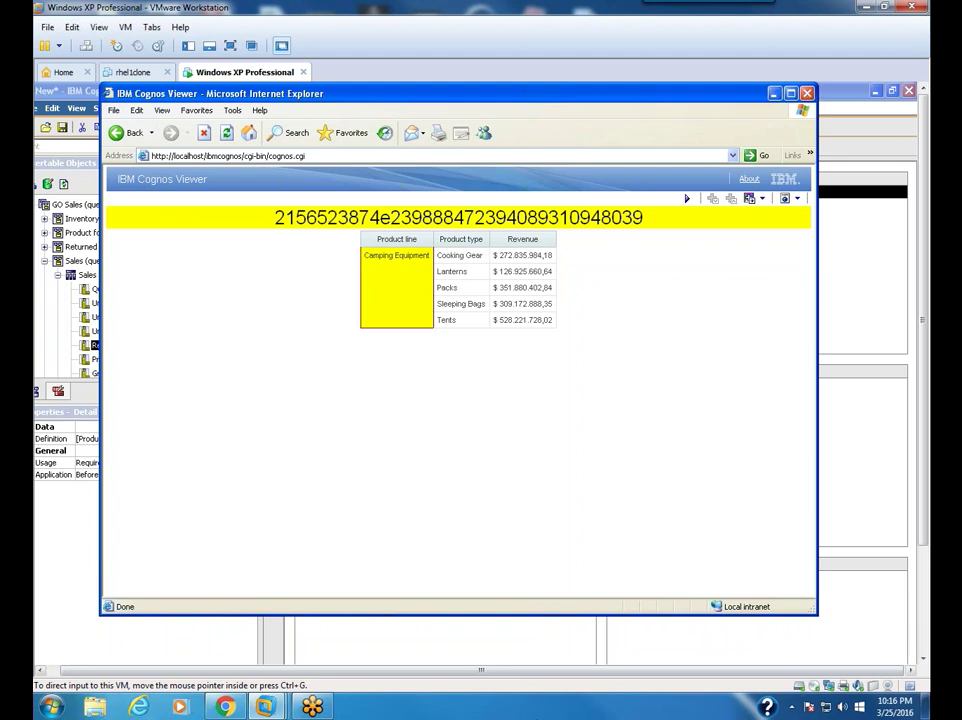
- Rerun the report with the product line prompt set to "Golf Equipment"
{"action": "left_click", "coordinate": [687, 200]}
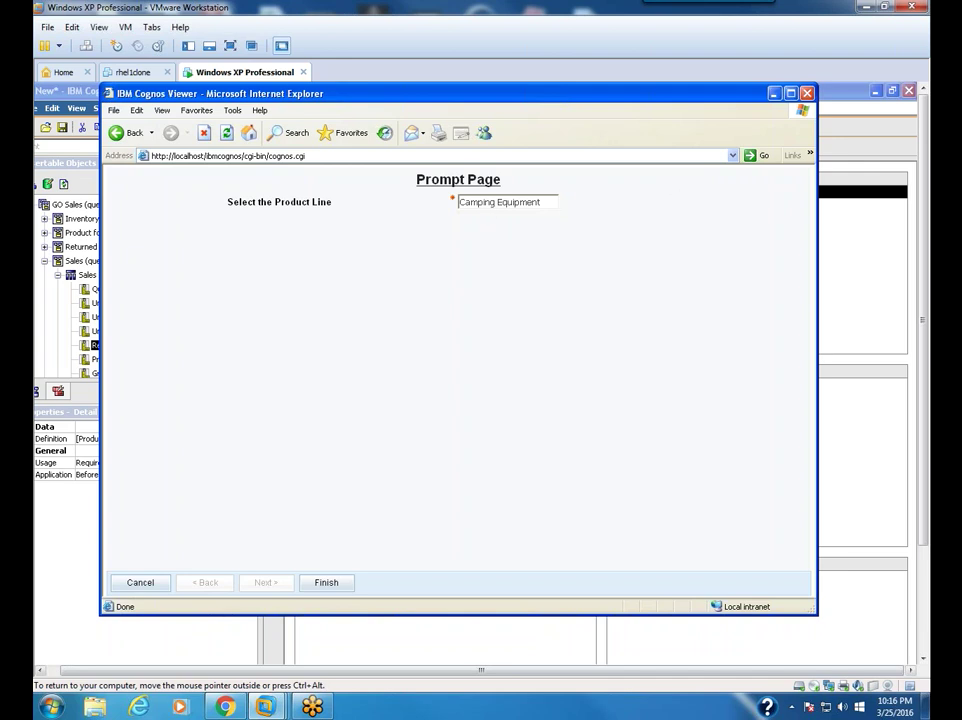
{"action": "key", "text": "BackSpace"}
{"action": "key", "text": "BackSpace"}
{"action": "key", "text": "BackSpace"}
{"action": "key", "text": "BackSpace"}
{"action": "key", "text": "BackSpace"}
{"action": "key", "text": "BackSpace"}
{"action": "key", "text": "BackSpace"}
{"action": "key", "text": "BackSpace"}
{"action": "type", "text": "GolfGooooooooooooooooolf"}
{"action": "key", "text": "BackSpace"}
{"action": "key", "text": "BackSpace"}
{"action": "key", "text": "BackSpace"}
{"action": "key", "text": "BackSpace"}
{"action": "key", "text": "BackSpace"}
{"action": "key", "text": "BackSpace"}
{"action": "key", "text": "BackSpace"}
{"action": "key", "text": "BackSpace"}
{"action": "key", "text": "BackSpace"}
{"action": "key", "text": "BackSpace"}
{"action": "key", "text": "BackSpace"}
{"action": "key", "text": "BackSpace"}
{"action": "key", "text": "BackSpace"}
{"action": "key", "text": "BackSpace"}
{"action": "key", "text": "BackSpace"}
{"action": "key", "text": "BackSpace"}
{"action": "key", "text": "BackSpace"}
{"action": "key", "text": "BackSpace"}
{"action": "key", "text": "BackSpace"}
{"action": "key", "text": "BackSpace"}
{"action": "type", "text": "Golf"}
{"action": "key", "text": "ctrl+alt"}
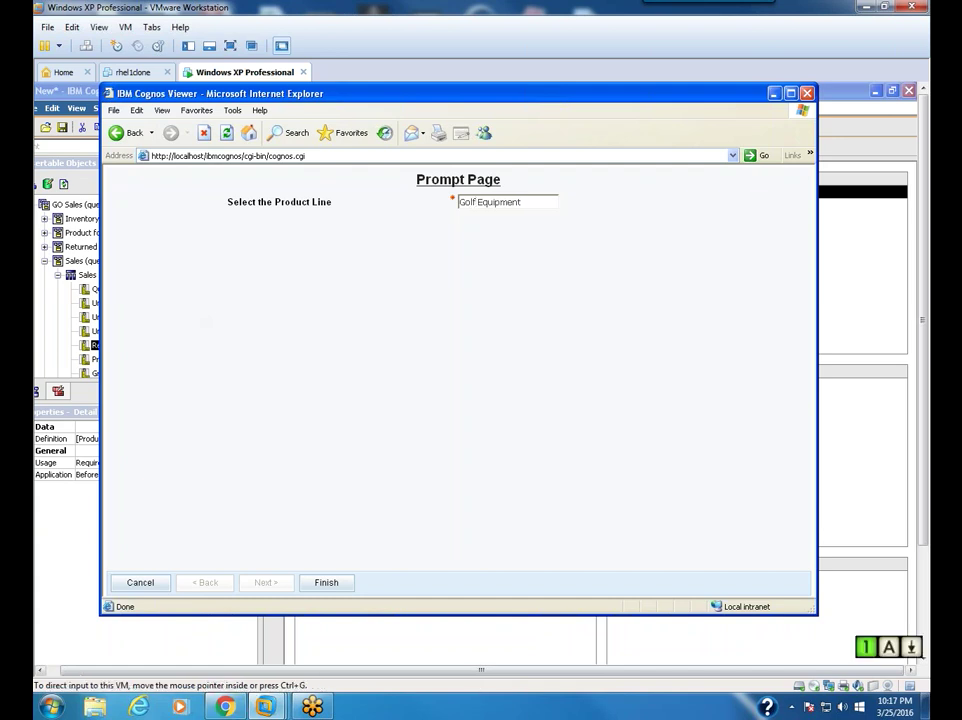
{"action": "left_click", "coordinate": [330, 582]}
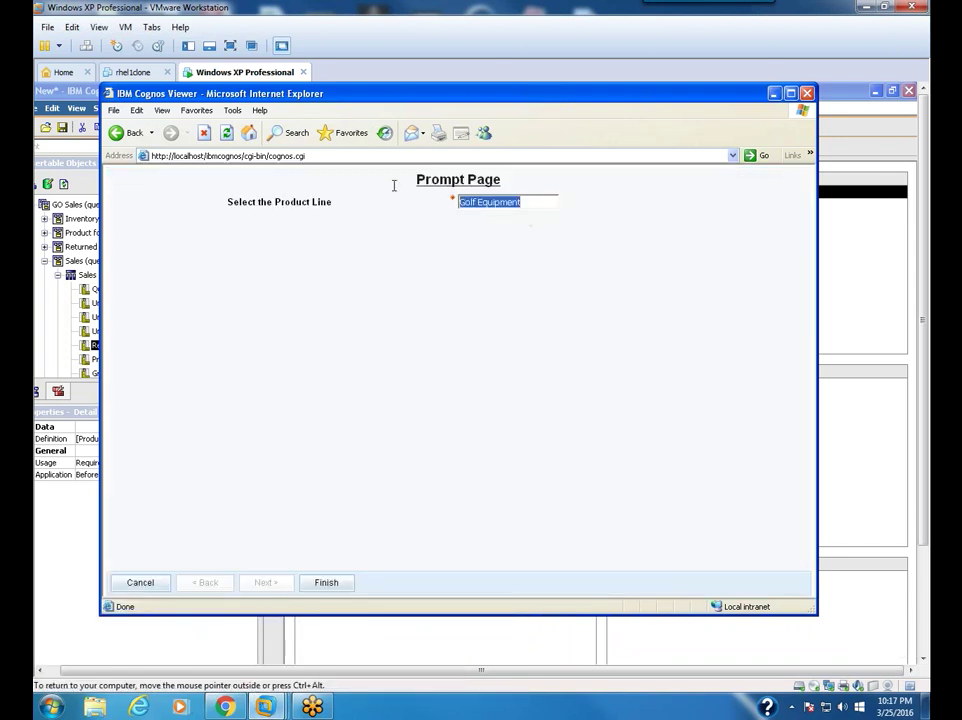
- Submit "Mountainering Equipment" as the product line, rerun the report to return to its prompt page, and close the viewer
{"action": "type", "text": "Mo"}
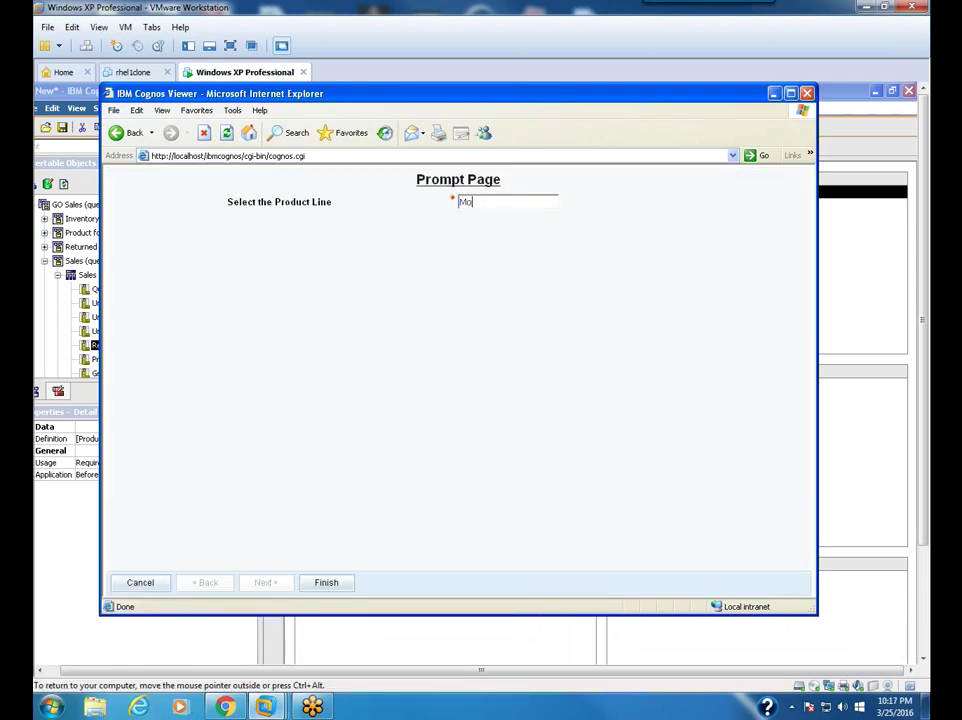
{"action": "type", "text": "untaineering Equipment"}
{"action": "left_click", "coordinate": [326, 584]}
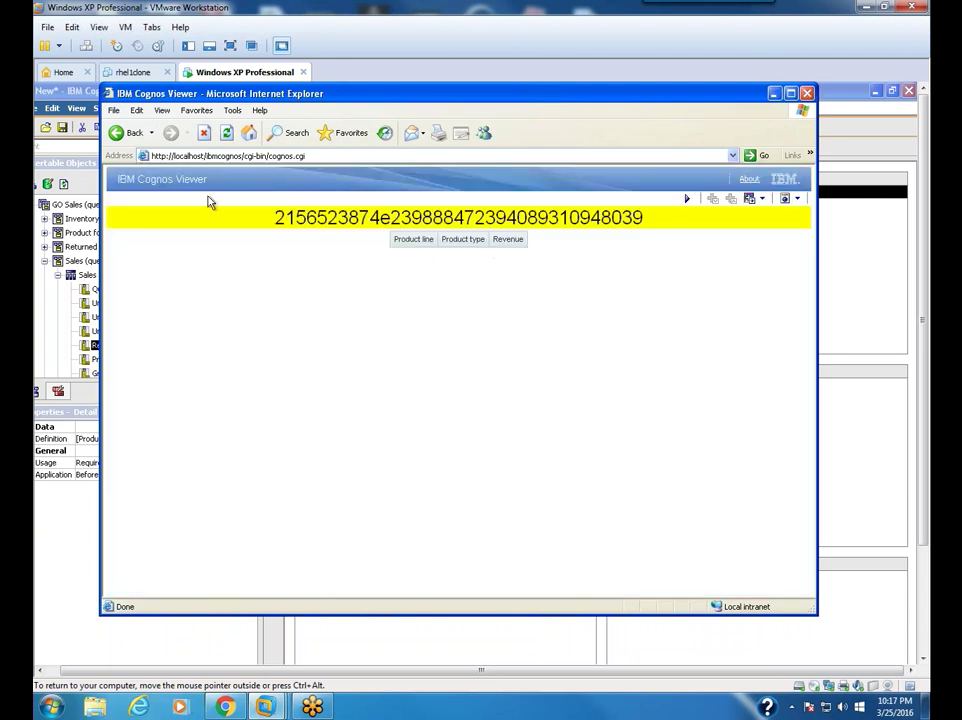
{"action": "left_click", "coordinate": [687, 199]}
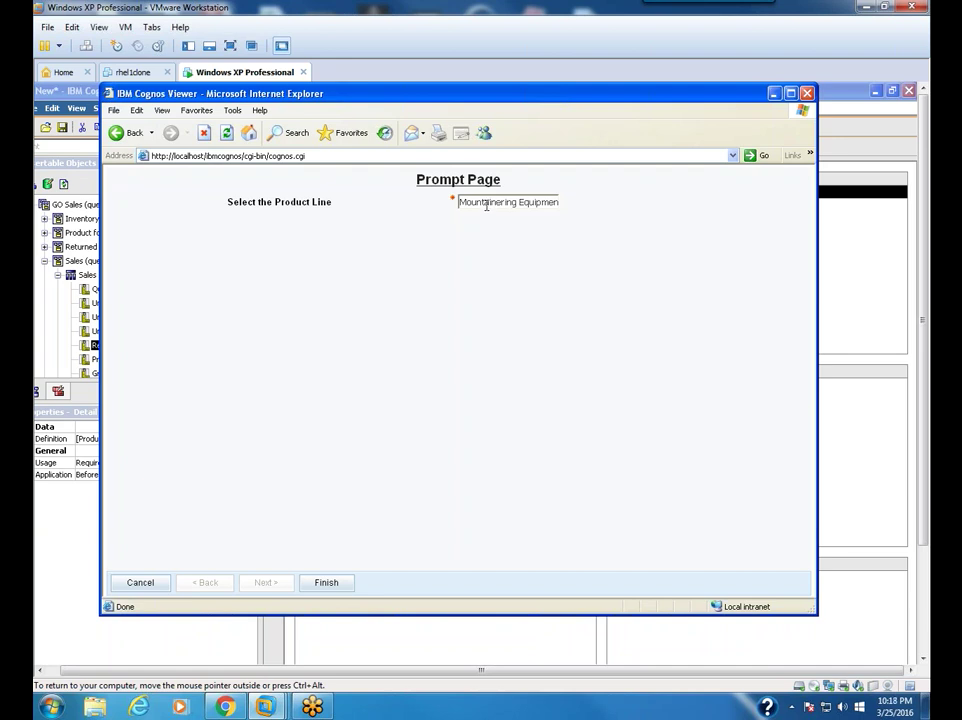
{"action": "left_click", "coordinate": [807, 93]}
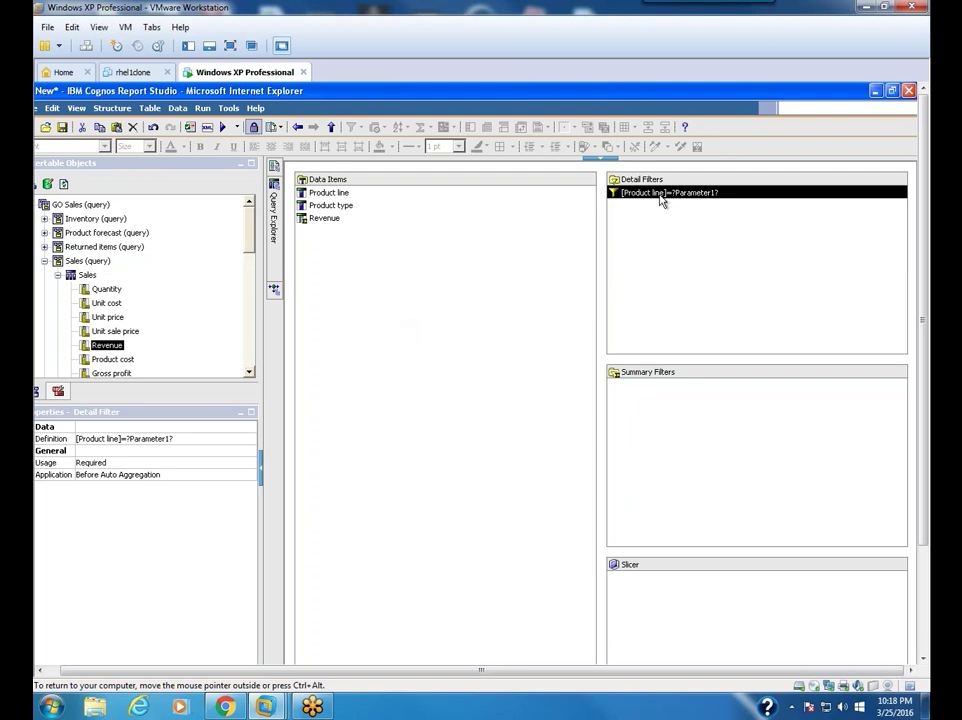
- Delete the [Product line]=?Parameter1? detail filter from Query1 and the text box prompt from Prompt Page1
{"action": "key", "text": "Delete"}
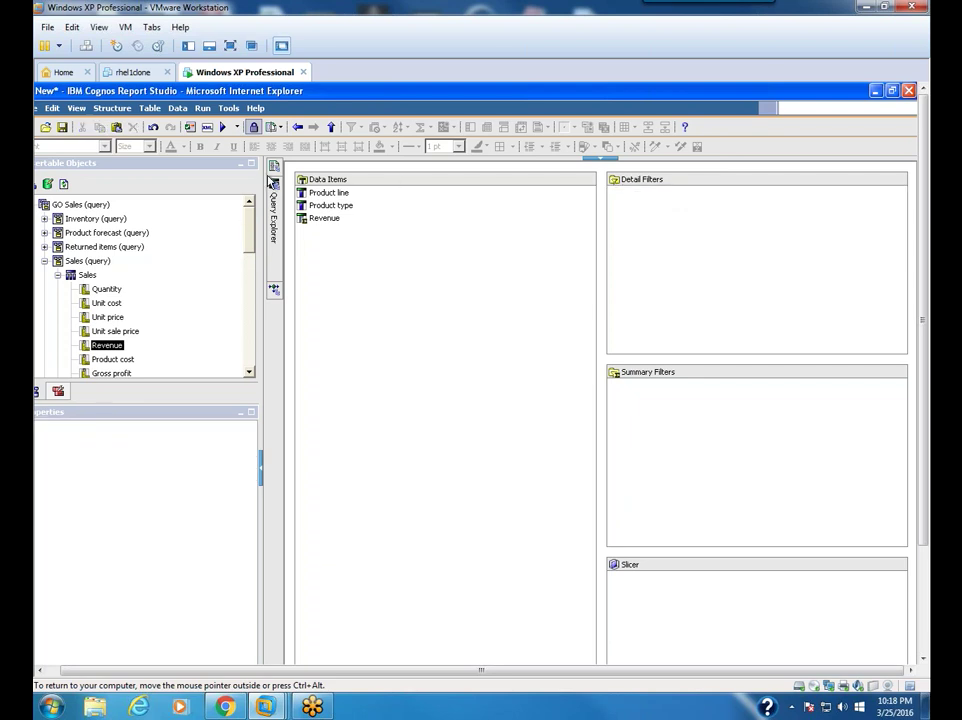
{"action": "mouse_move", "coordinate": [273, 166]}
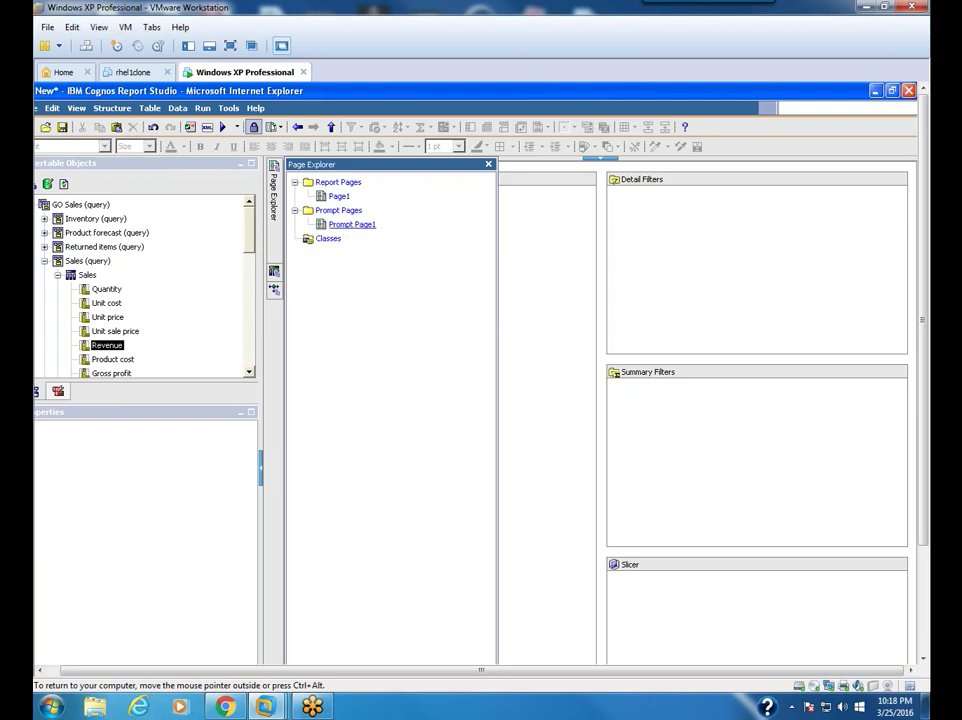
{"action": "left_click", "coordinate": [352, 224]}
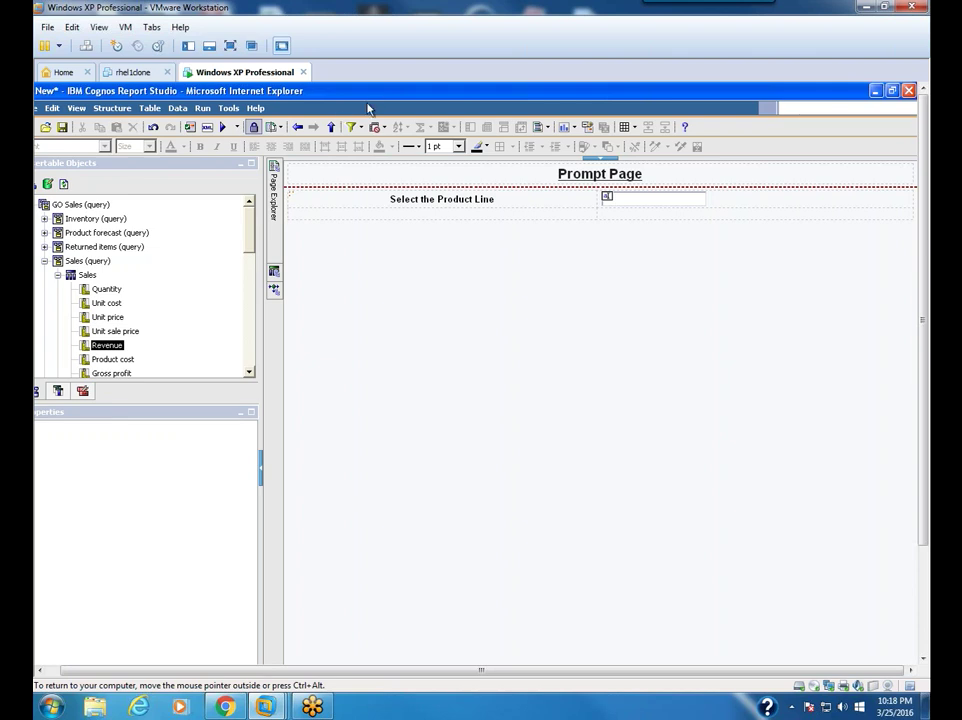
{"action": "left_click", "coordinate": [607, 197]}
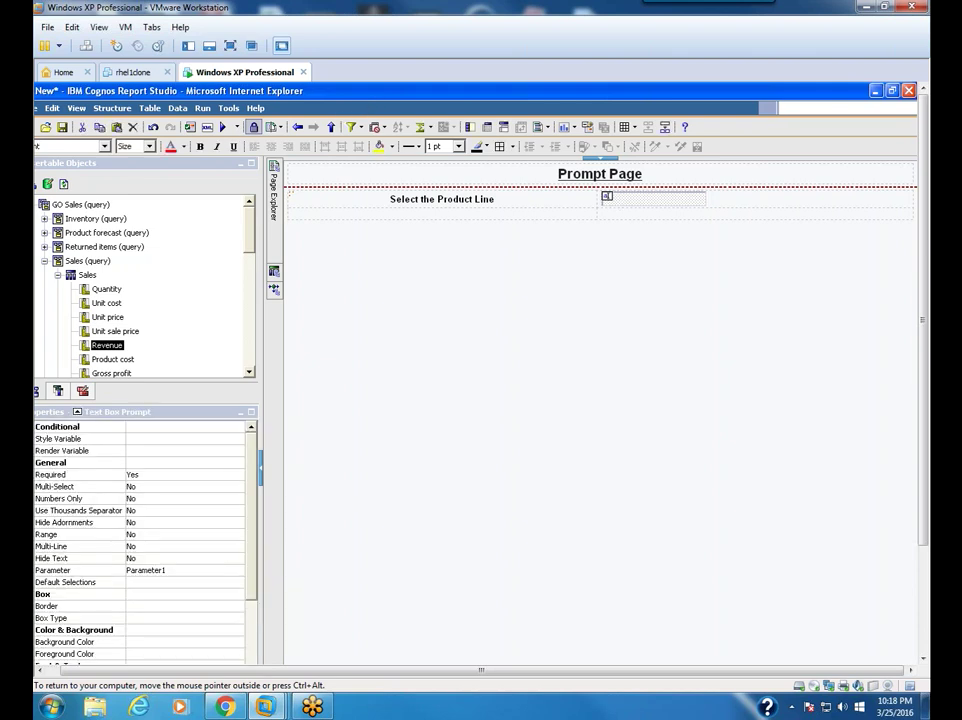
{"action": "key", "text": "Delete"}
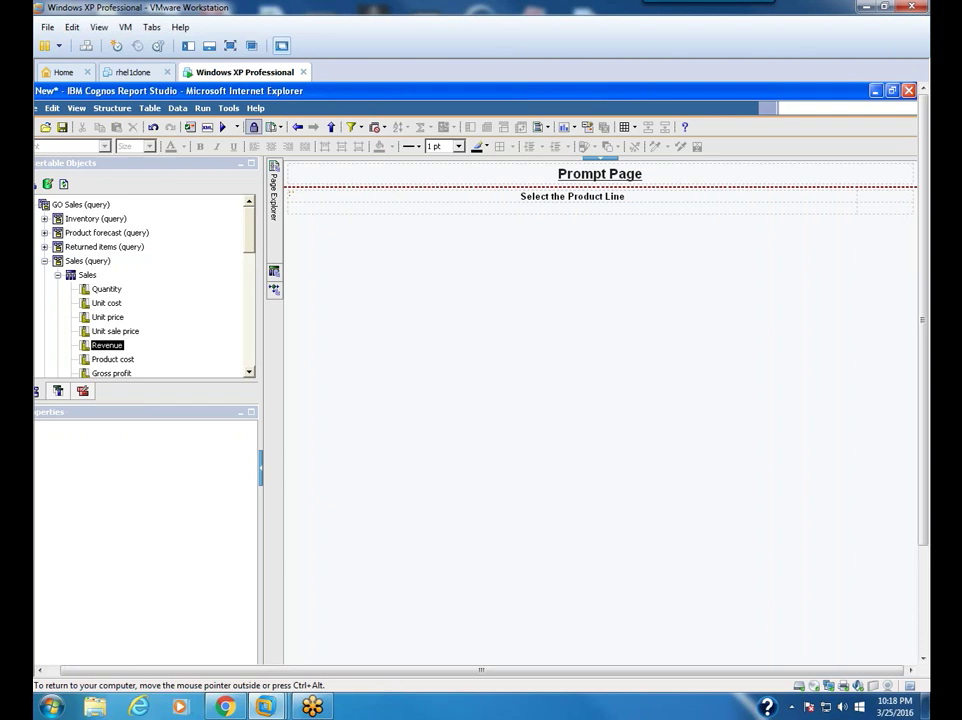
- Insert a value prompt in the table cell beside "Select the Product Line", creating the new parameter Parameter1
{"action": "left_click", "coordinate": [82, 391]}
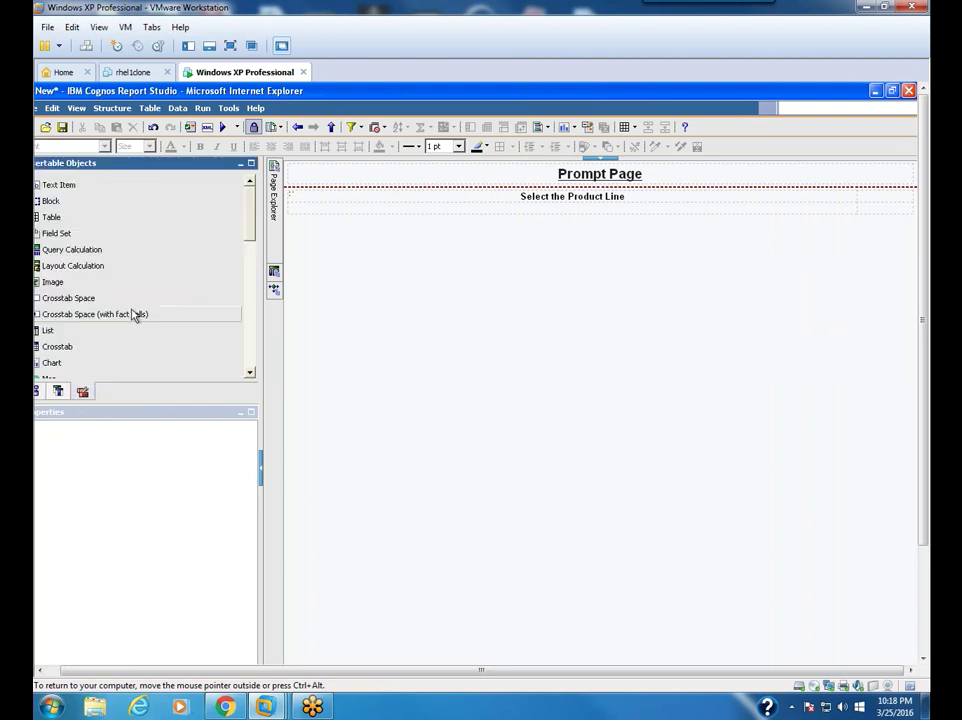
{"action": "left_click_drag", "start_coordinate": [249, 210], "coordinate": [250, 340]}
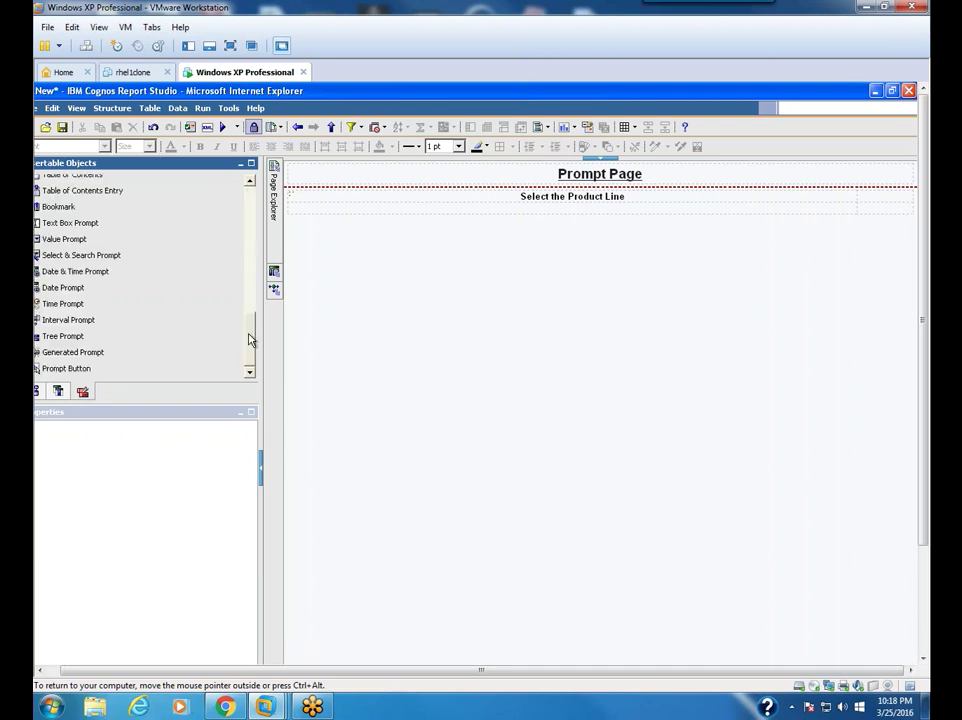
{"action": "mouse_move", "coordinate": [66, 243]}
{"action": "left_mouse_down"}
{"action": "mouse_move", "coordinate": [324, 256]}
{"action": "mouse_move", "coordinate": [786, 230]}
{"action": "mouse_move", "coordinate": [875, 199]}
{"action": "left_mouse_up"}
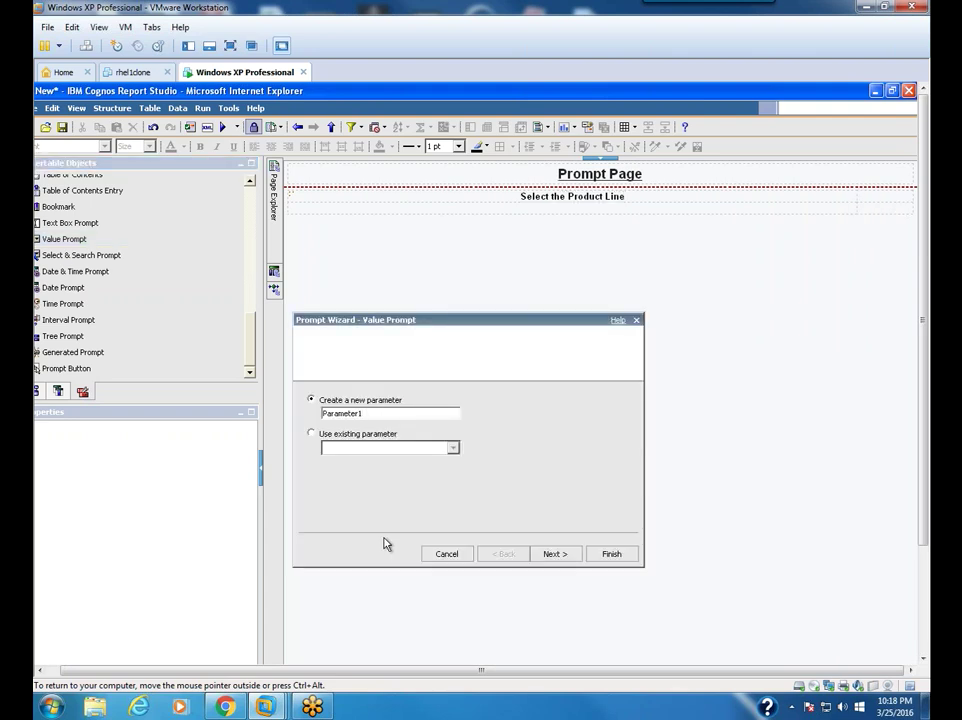
{"action": "left_click", "coordinate": [612, 554]}
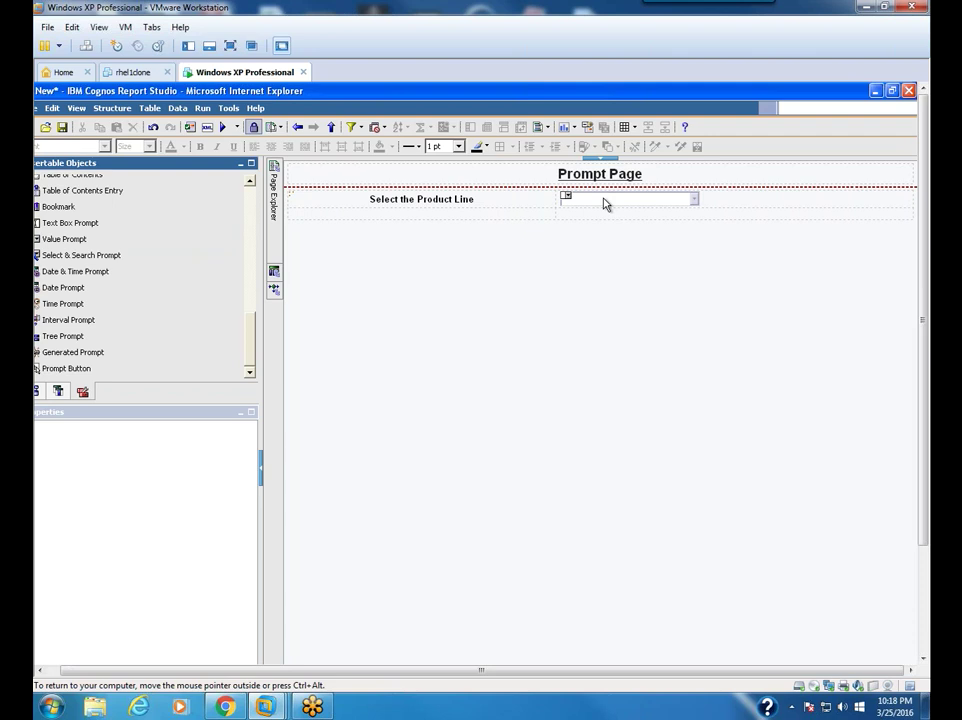
- Run the report to examine the choices offered by the value prompt, and close the viewer
{"action": "left_click", "coordinate": [224, 127]}
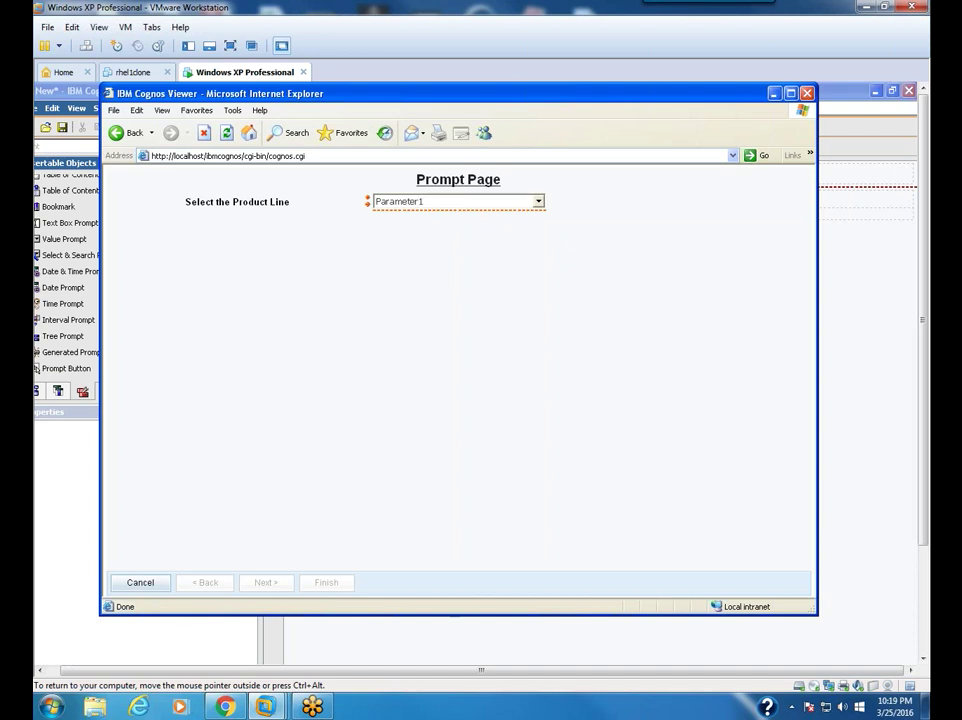
{"action": "left_click", "coordinate": [538, 201]}
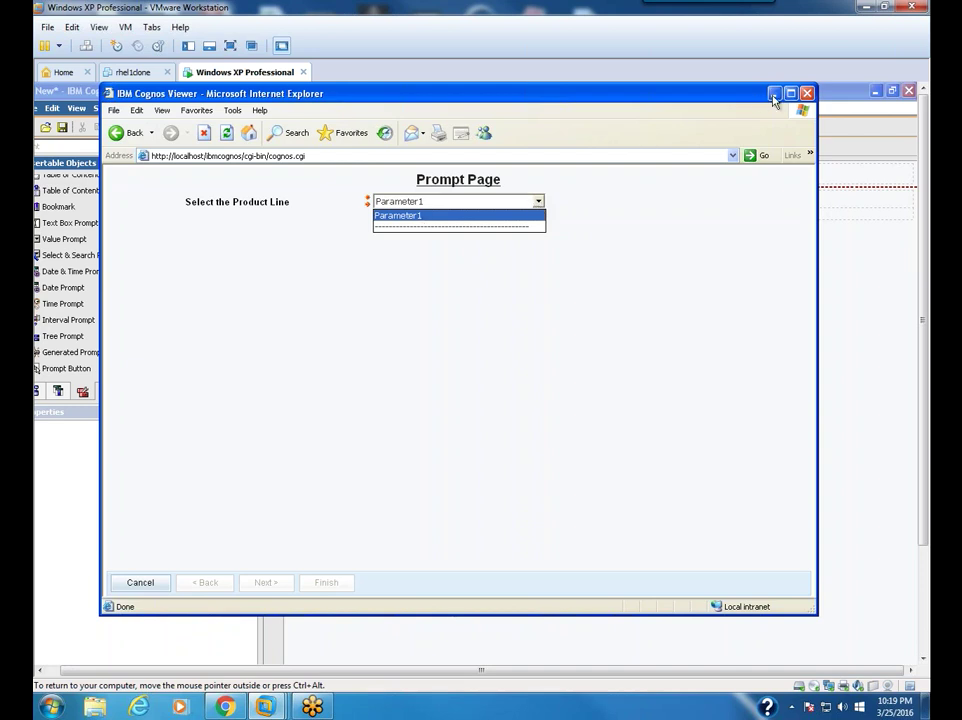
{"action": "left_click", "coordinate": [806, 94]}
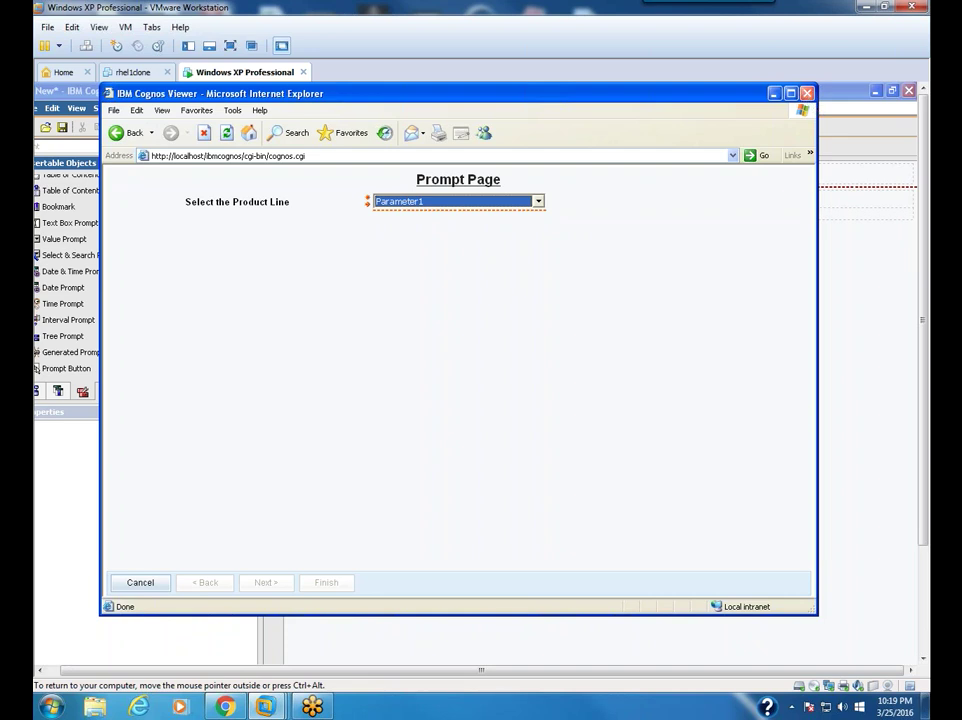
{"action": "left_click", "coordinate": [807, 93]}
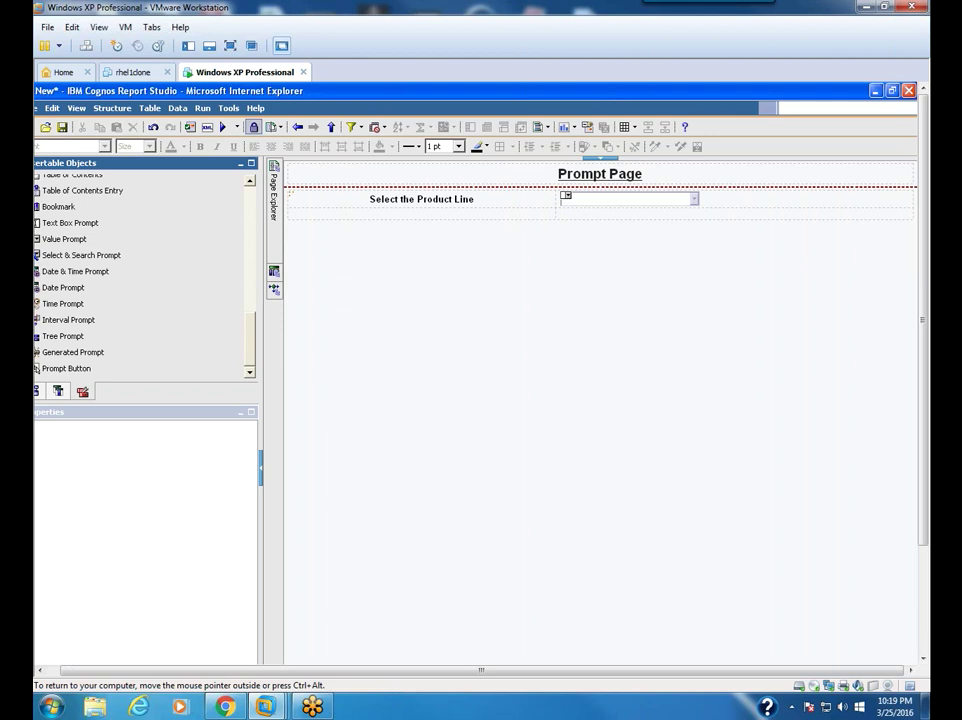
- Add a second query to the report and insert Product line from Products as its data item
{"action": "left_click", "coordinate": [273, 273]}
{"action": "left_click", "coordinate": [329, 182]}
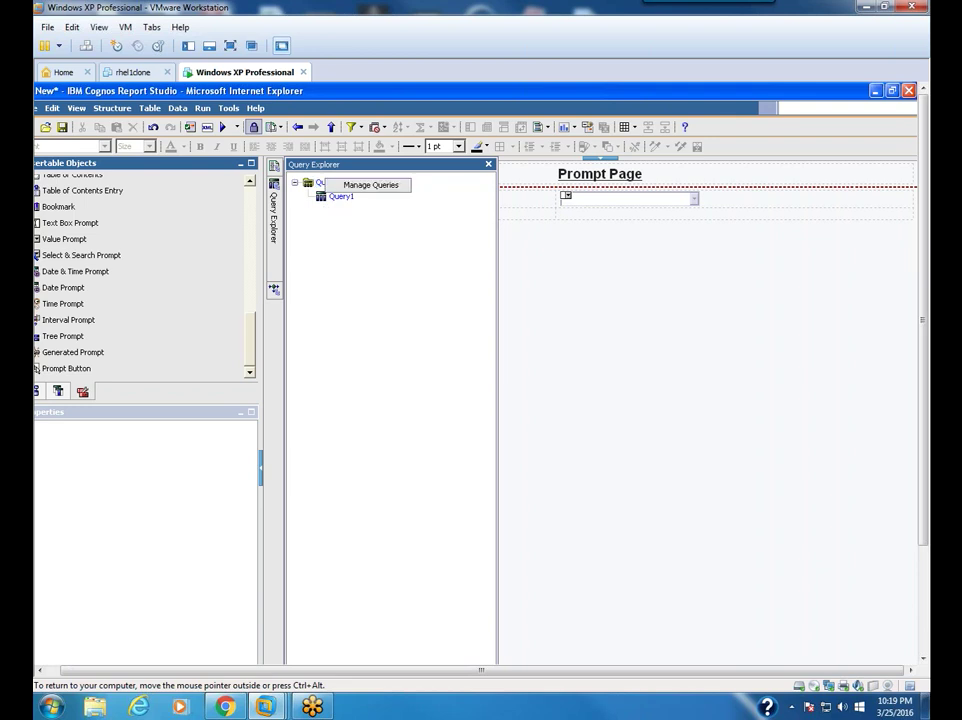
{"action": "double_click", "coordinate": [329, 182]}
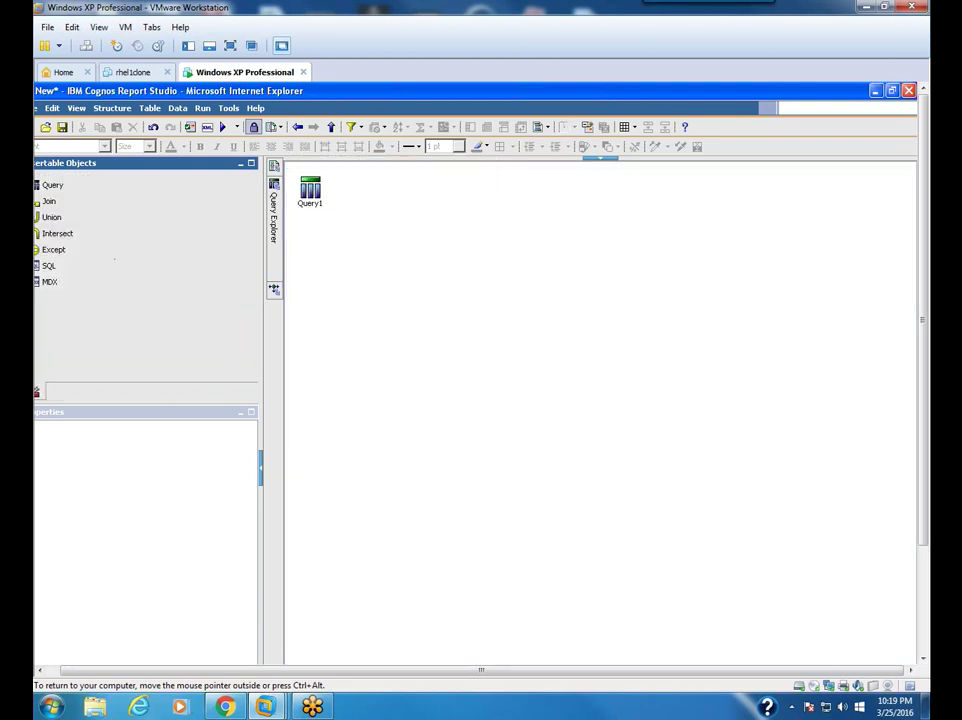
{"action": "left_click_drag", "start_coordinate": [88, 187], "coordinate": [328, 257]}
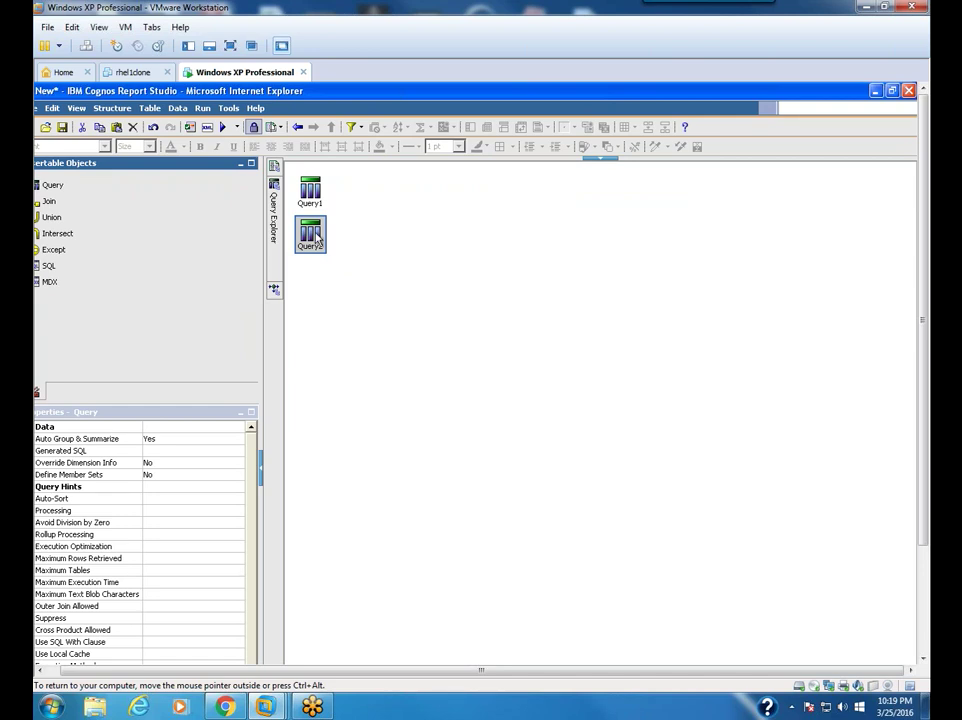
{"action": "double_click", "coordinate": [312, 235]}
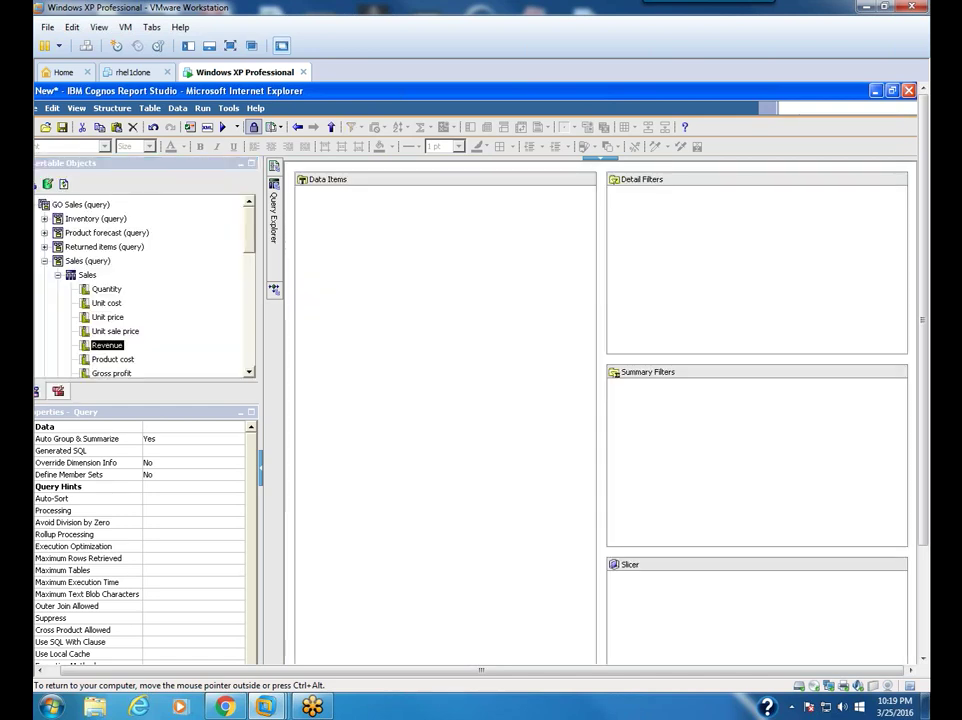
{"action": "left_click", "coordinate": [58, 276]}
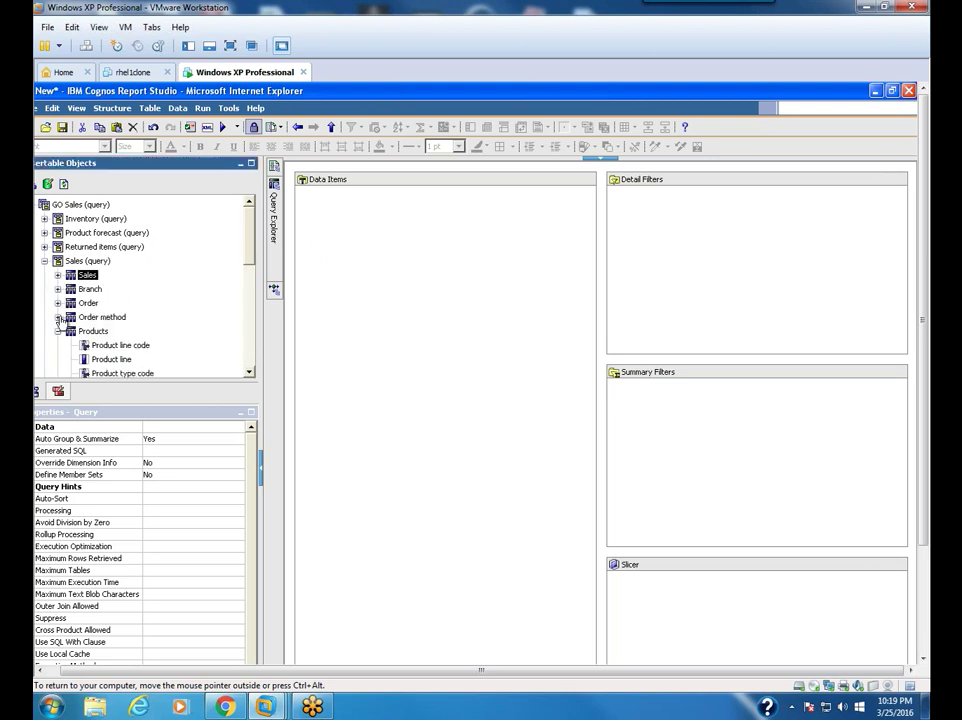
{"action": "left_click_drag", "start_coordinate": [112, 359], "coordinate": [389, 317]}
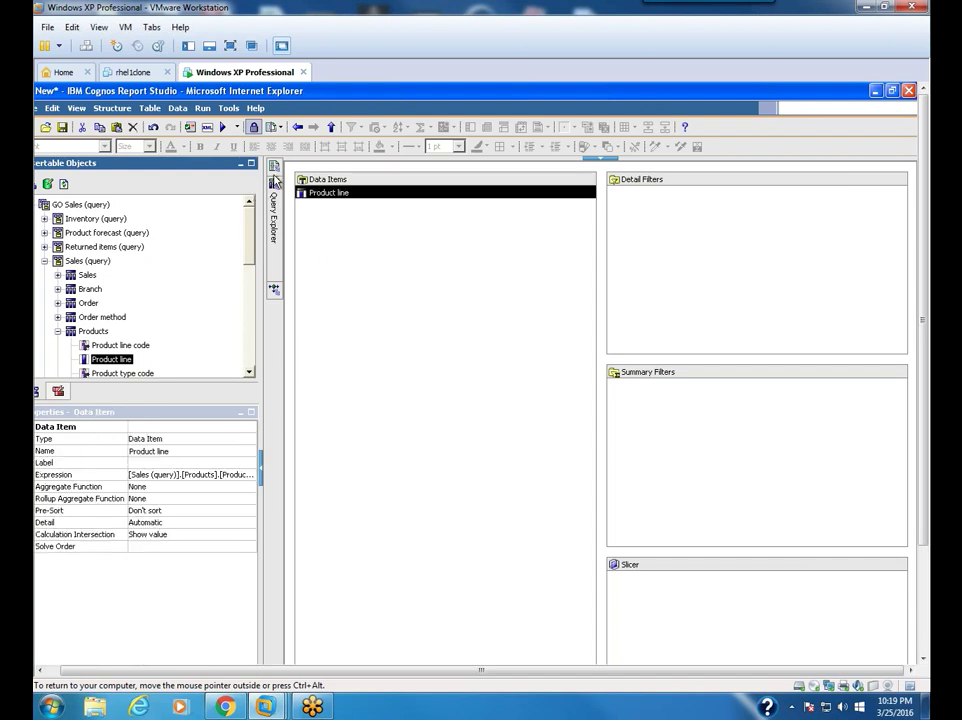
- Return to Prompt Page1 and set the value prompt's Query property to Query2
{"action": "mouse_move", "coordinate": [274, 171]}
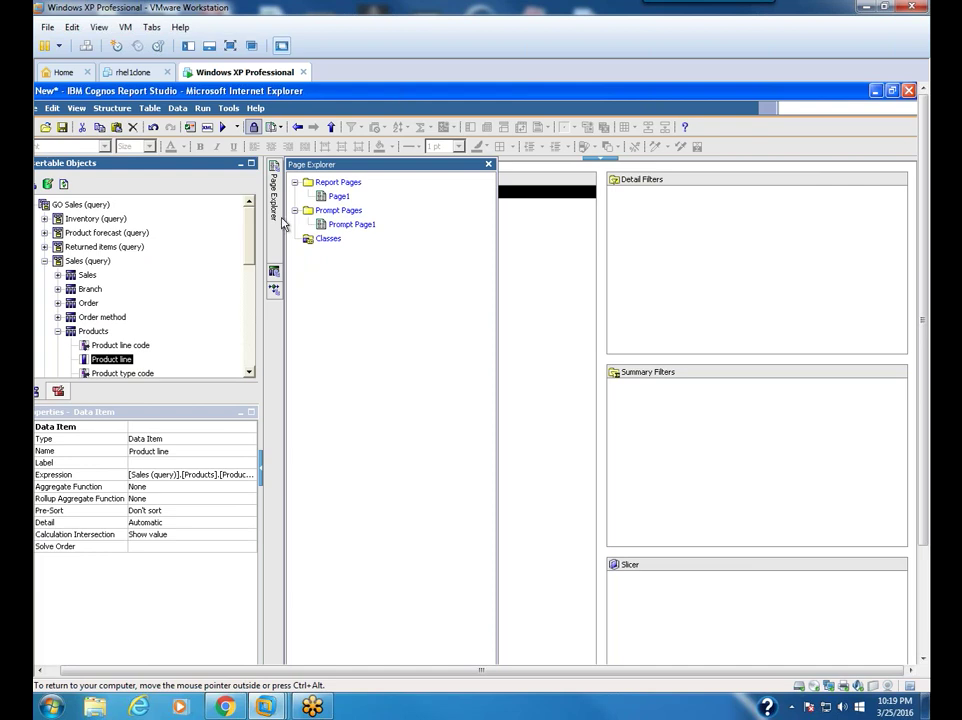
{"action": "mouse_move", "coordinate": [274, 272]}
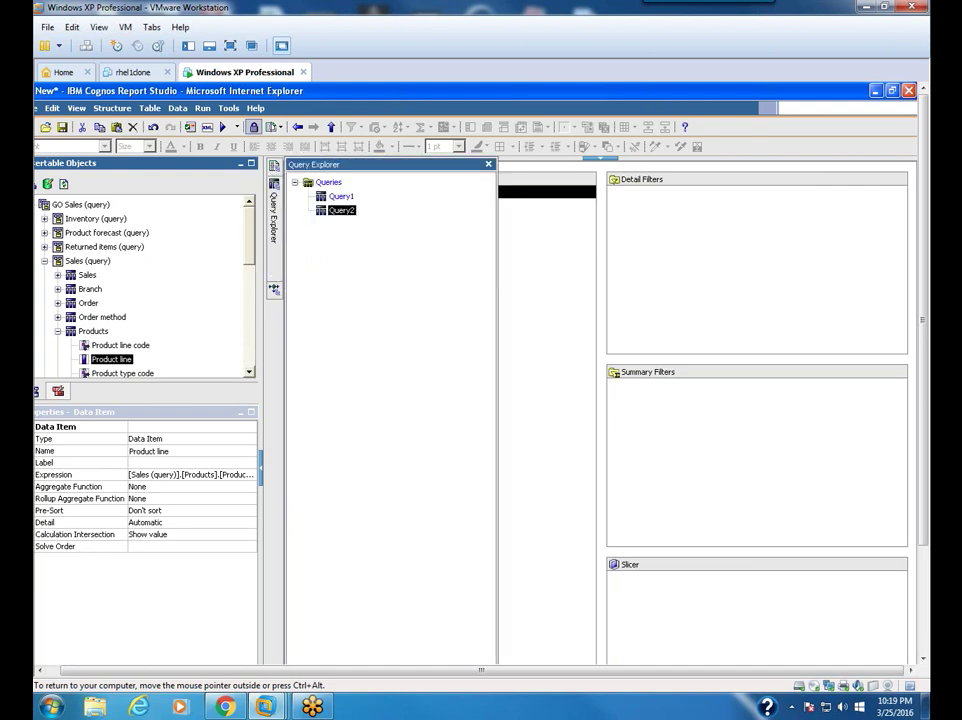
{"action": "left_click", "coordinate": [345, 217]}
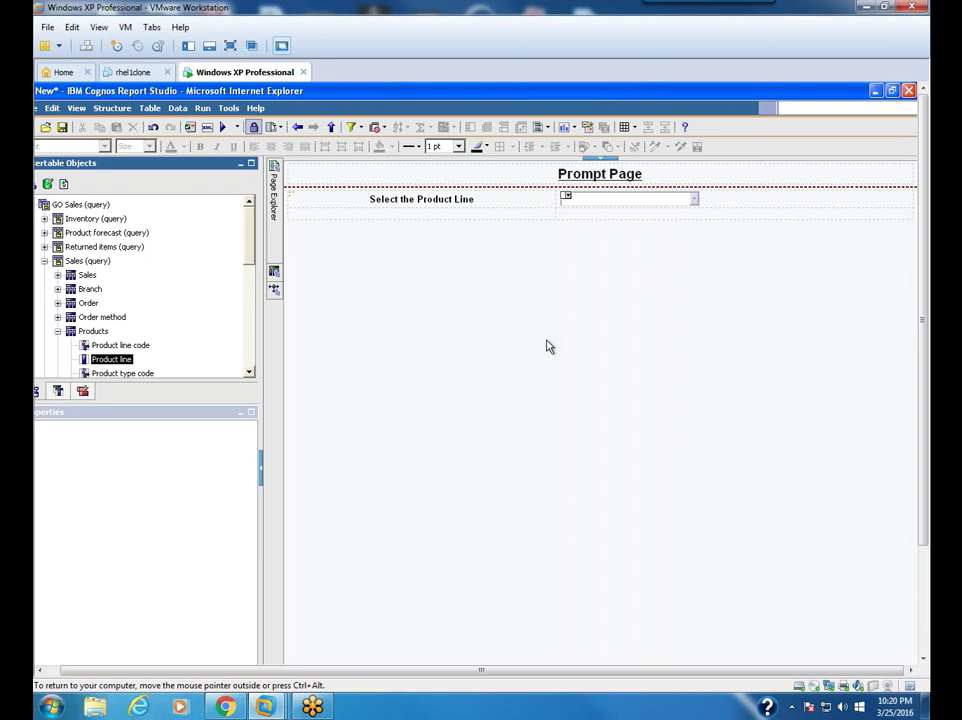
{"action": "left_click", "coordinate": [622, 200]}
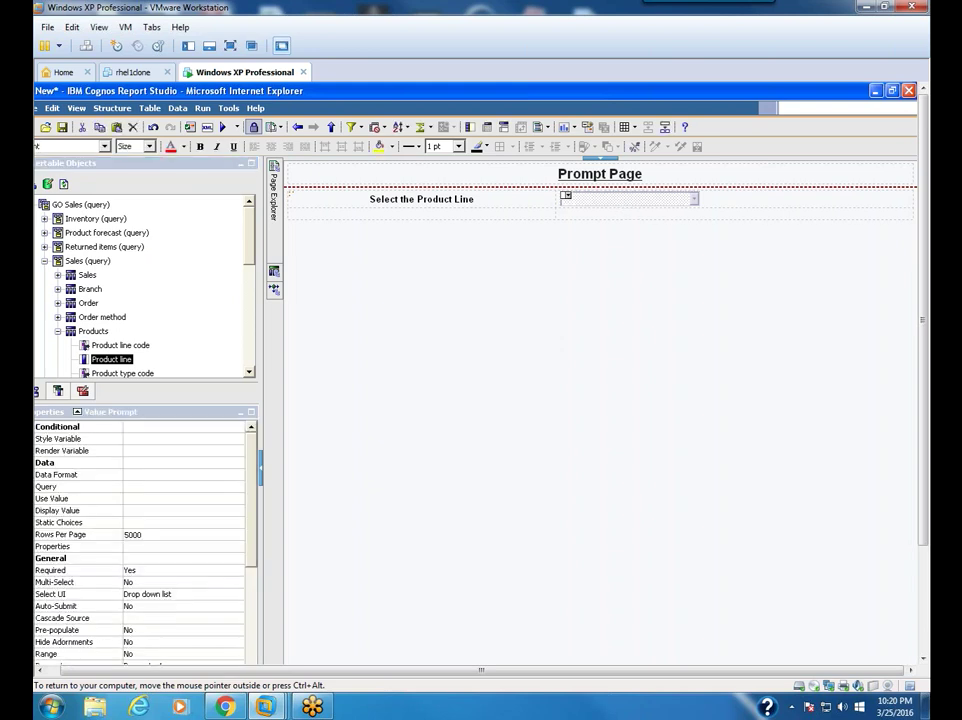
{"action": "left_click", "coordinate": [157, 487]}
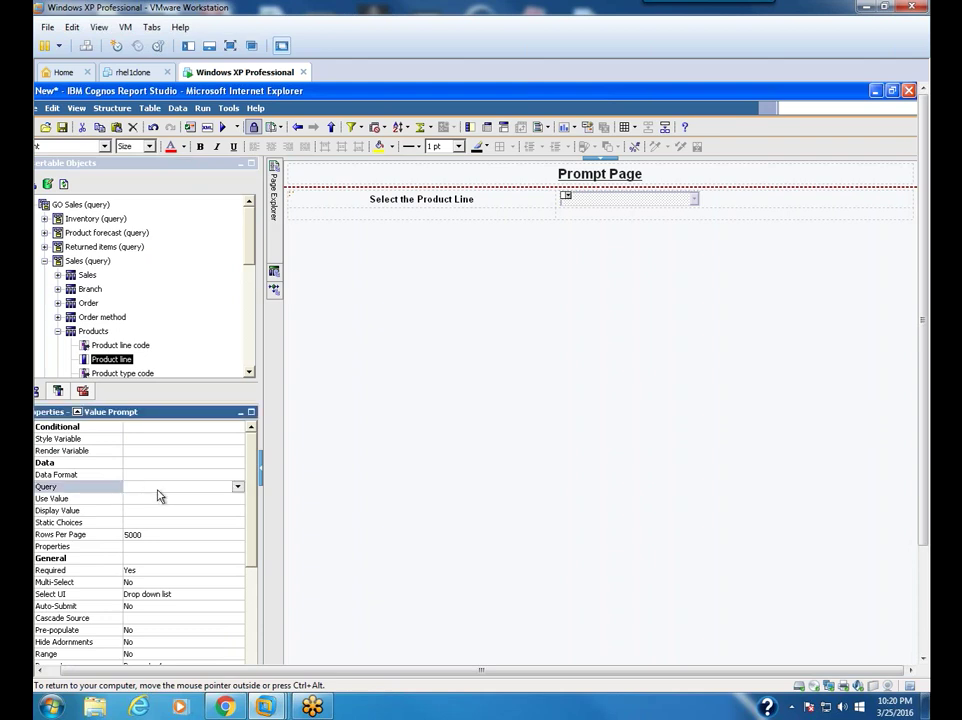
{"action": "left_click", "coordinate": [237, 487]}
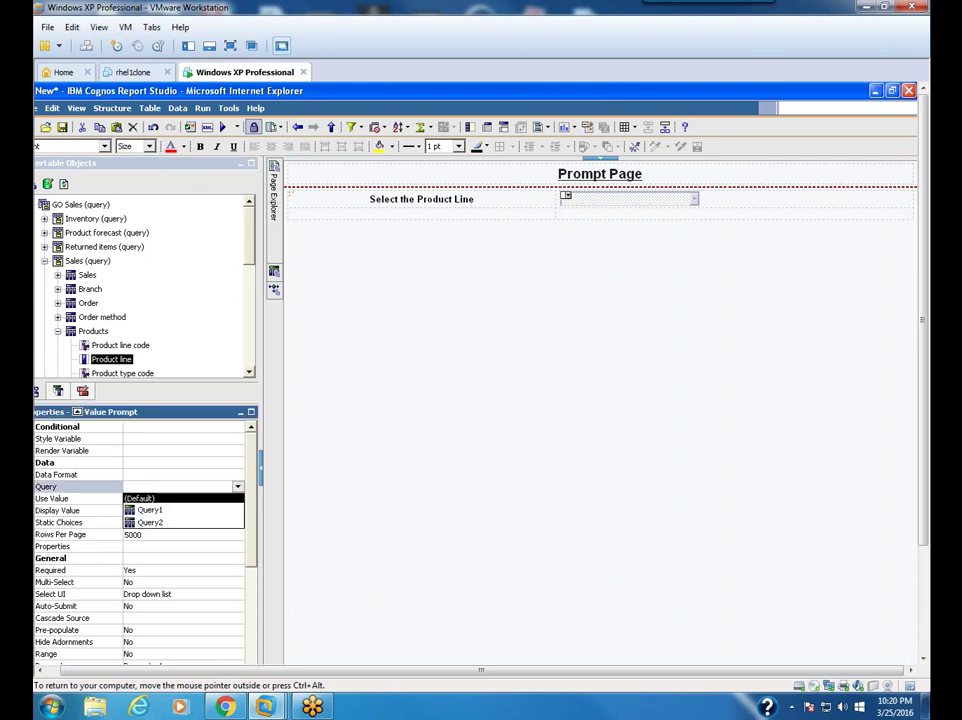
{"action": "left_click", "coordinate": [157, 522]}
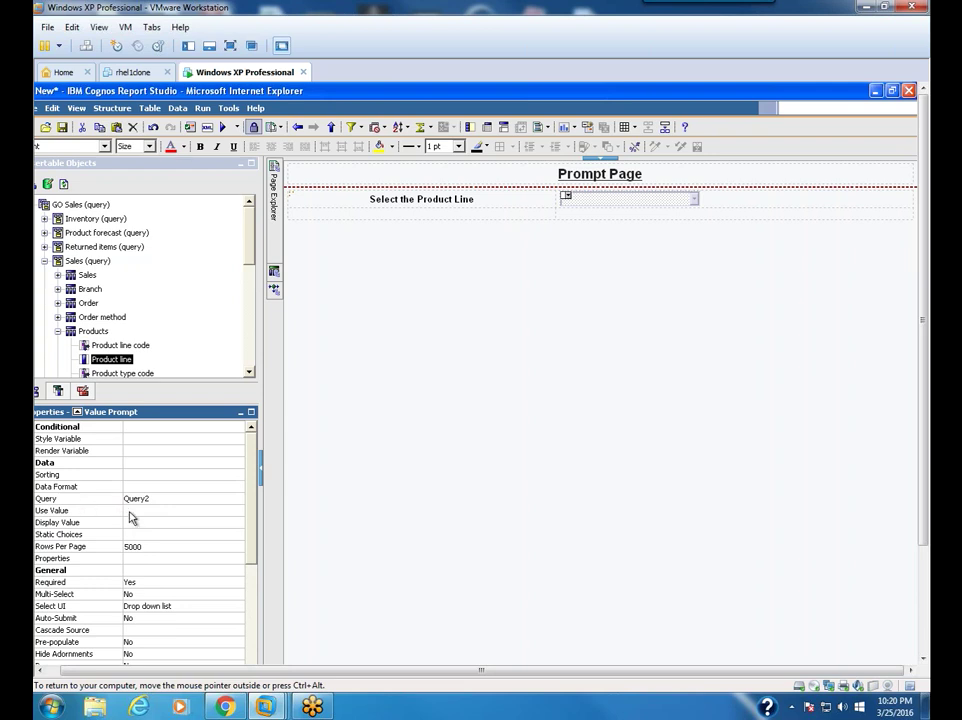
- Set the value prompt's Use Value to Product line and validate the report specification
{"action": "left_click", "coordinate": [131, 511]}
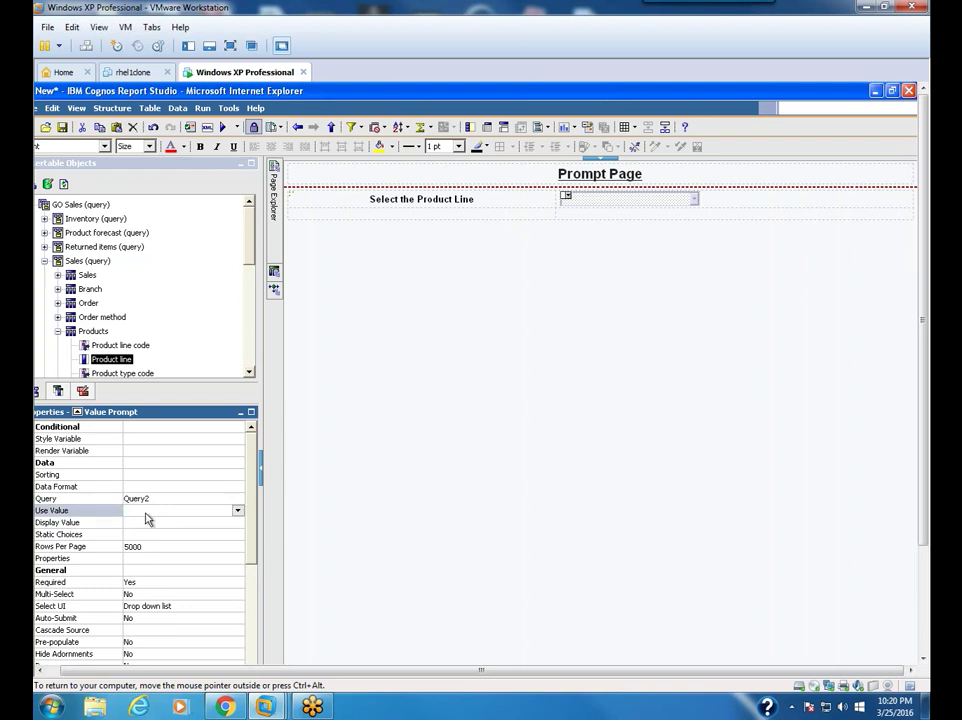
{"action": "left_click", "coordinate": [237, 511]}
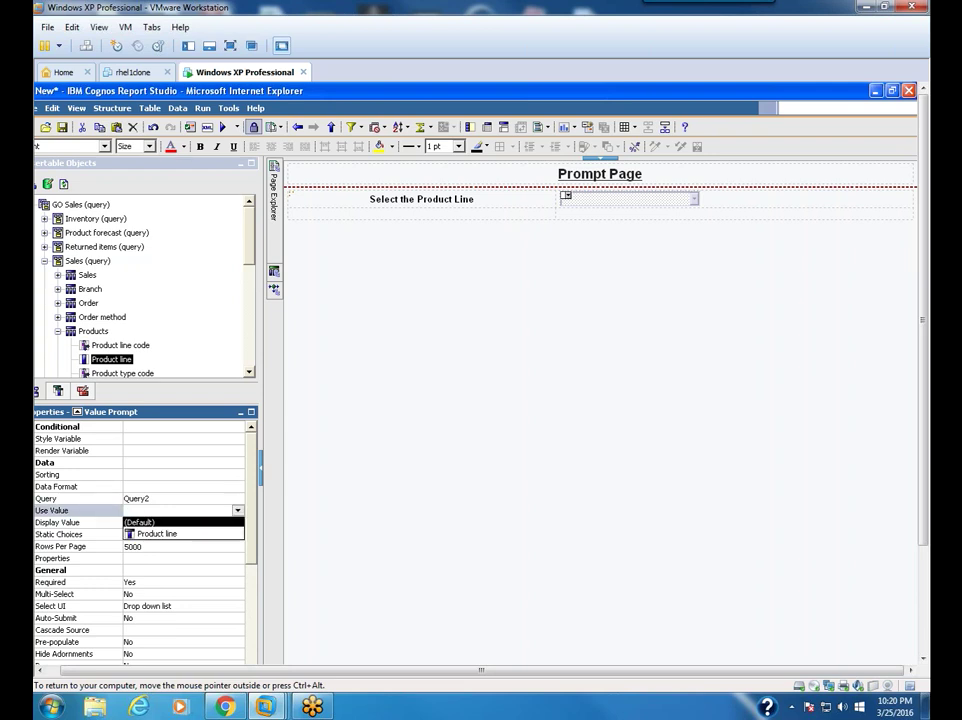
{"action": "left_click", "coordinate": [170, 534]}
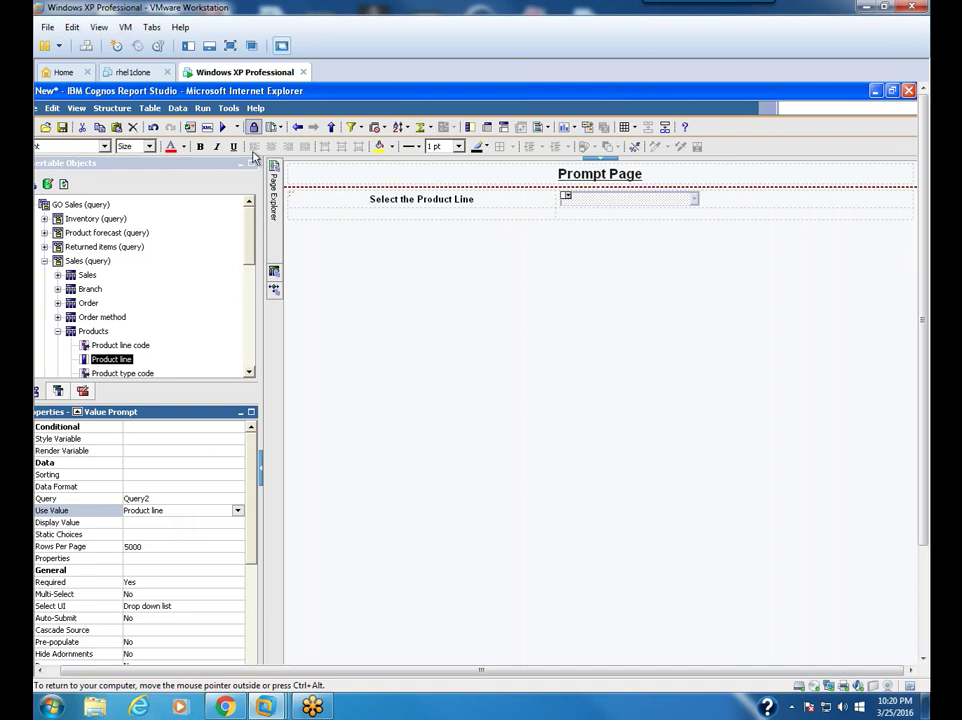
{"action": "left_click", "coordinate": [190, 127]}
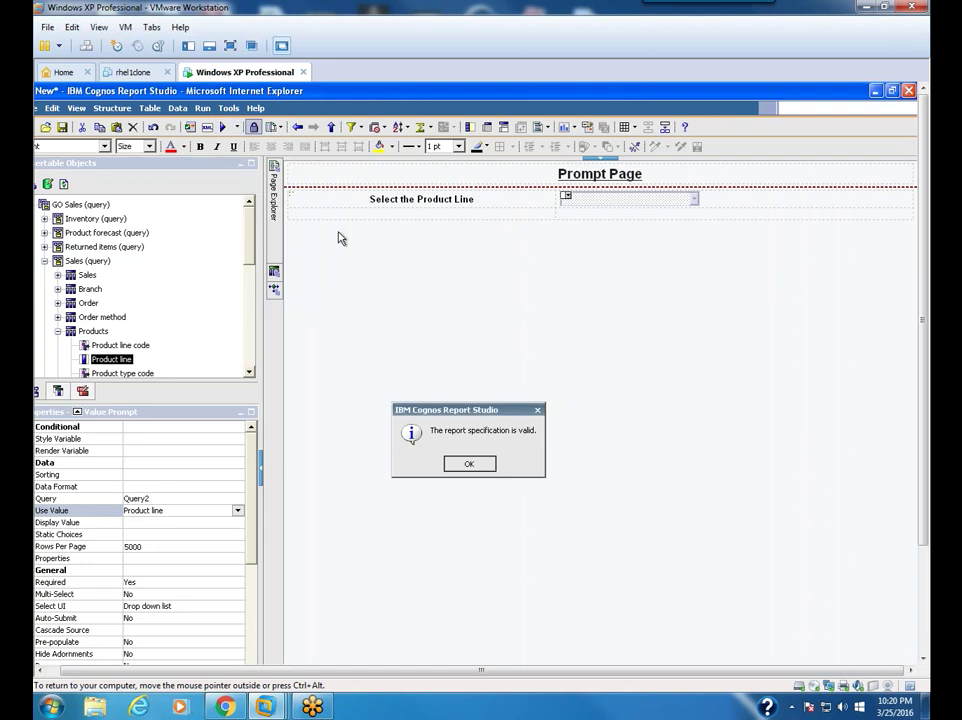
{"action": "left_click", "coordinate": [468, 464]}
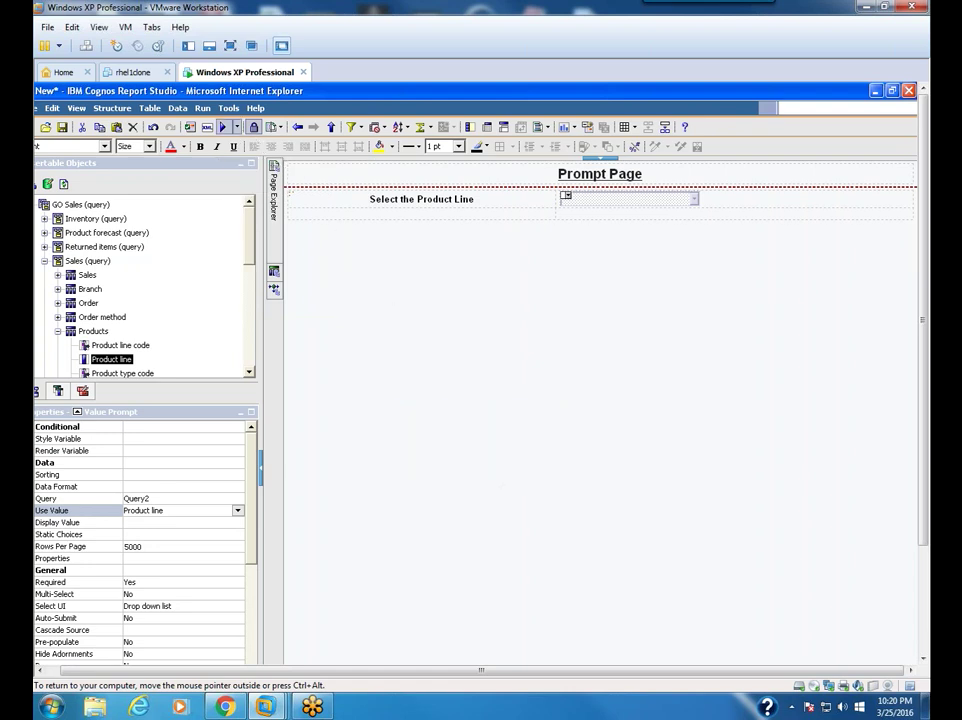
- Run the report with Golf Equipment chosen in the value prompt, examine the resulting list, and close the viewer
{"action": "left_click", "coordinate": [222, 127]}
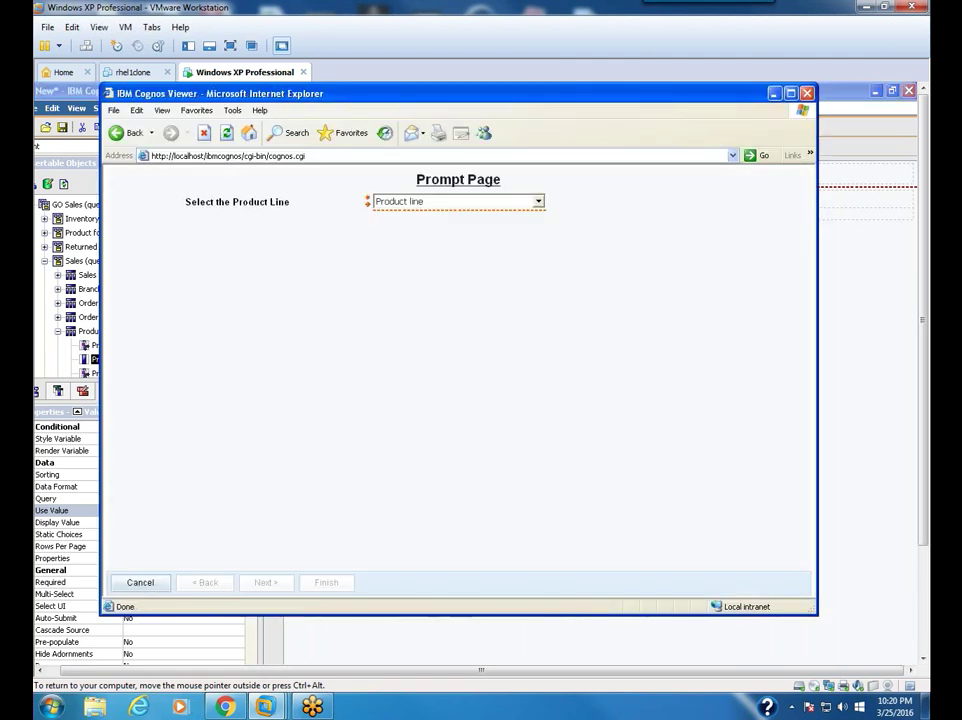
{"action": "left_click", "coordinate": [457, 205]}
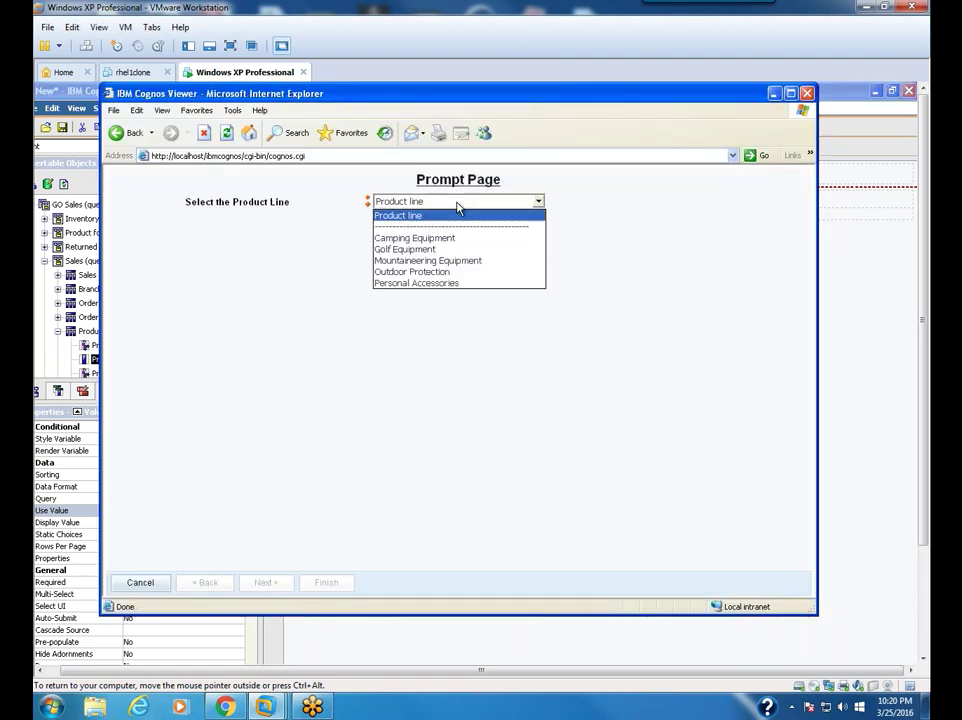
{"action": "left_click", "coordinate": [448, 249]}
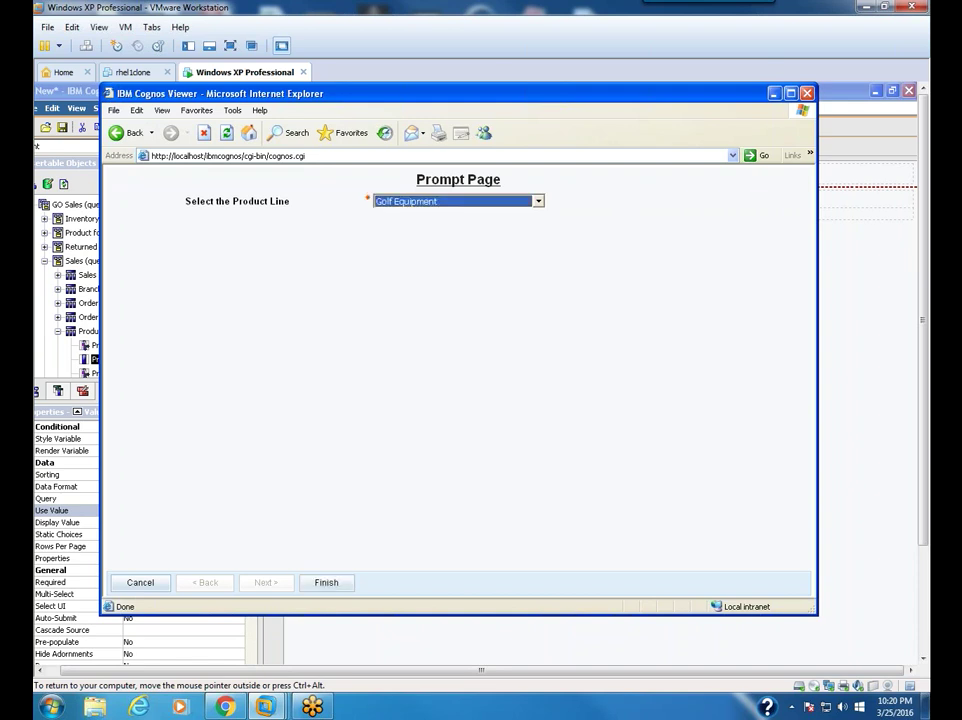
{"action": "left_click", "coordinate": [326, 582]}
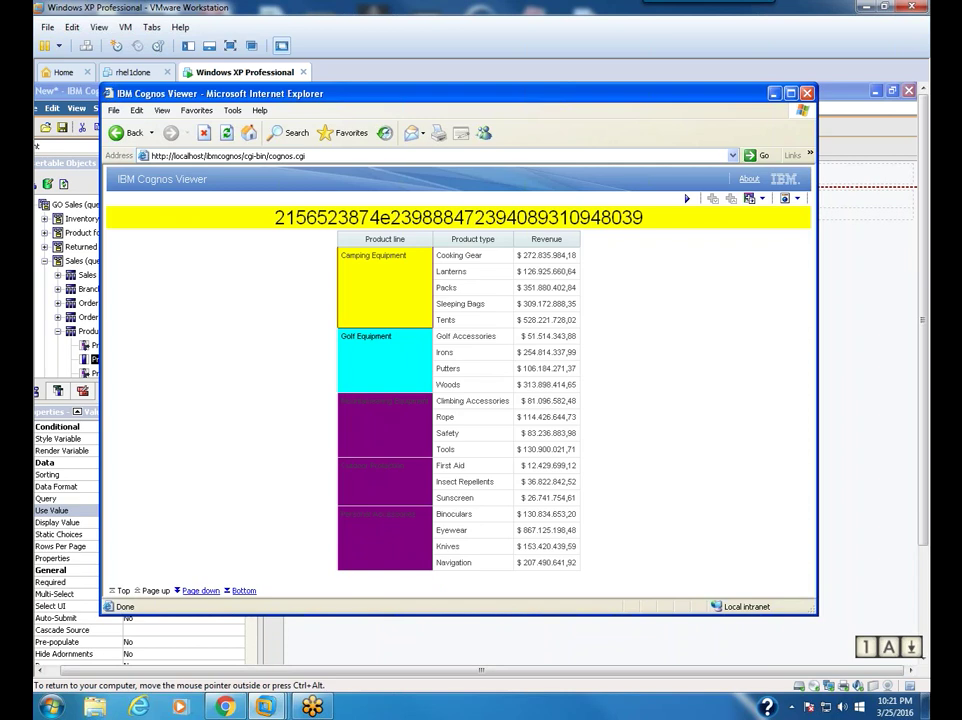
{"action": "mouse_move", "coordinate": [815, 95]}
{"action": "left_mouse_down"}
{"action": "mouse_move", "coordinate": [870, 101]}
{"action": "mouse_move", "coordinate": [808, 101]}
{"action": "left_mouse_up"}
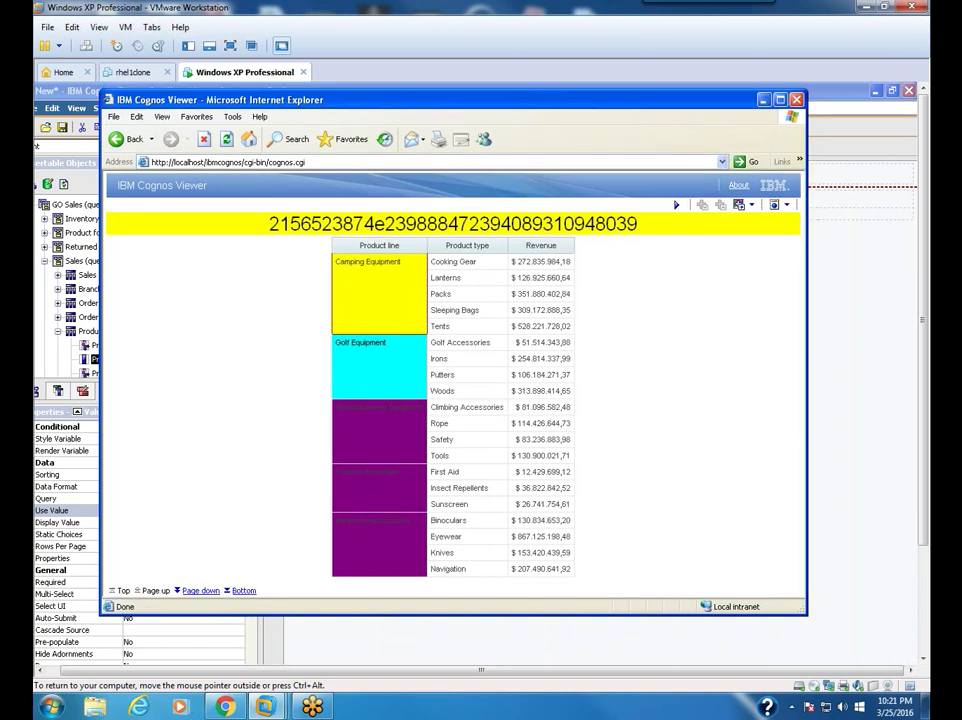
{"action": "left_click", "coordinate": [797, 101]}
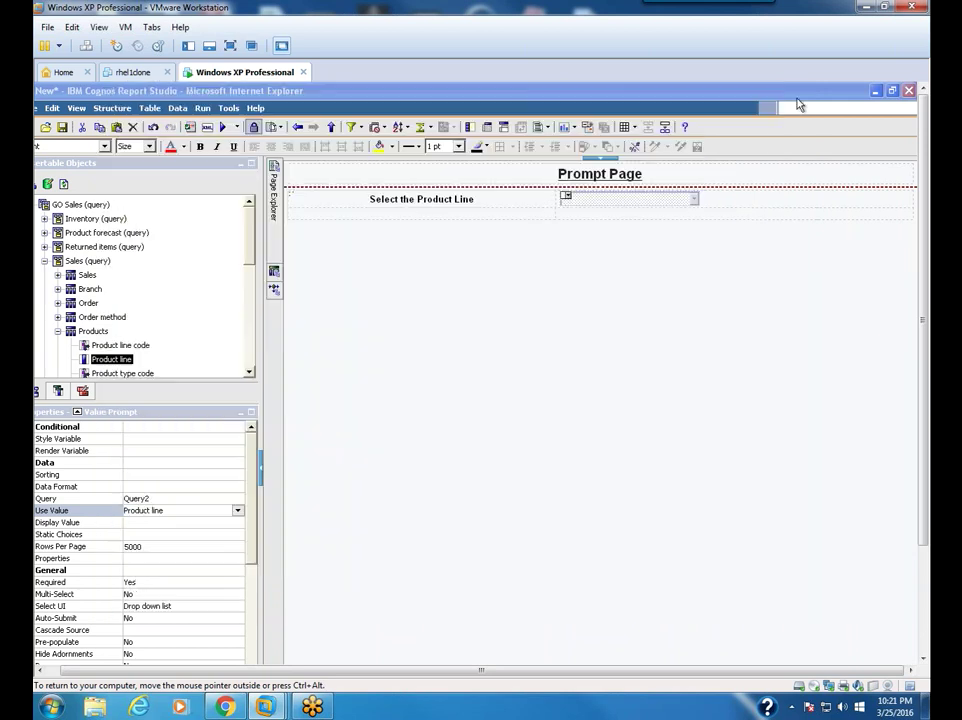
- Add the detail filter [Product line]=?Parameter1? to Query1
{"action": "left_click", "coordinate": [274, 271]}
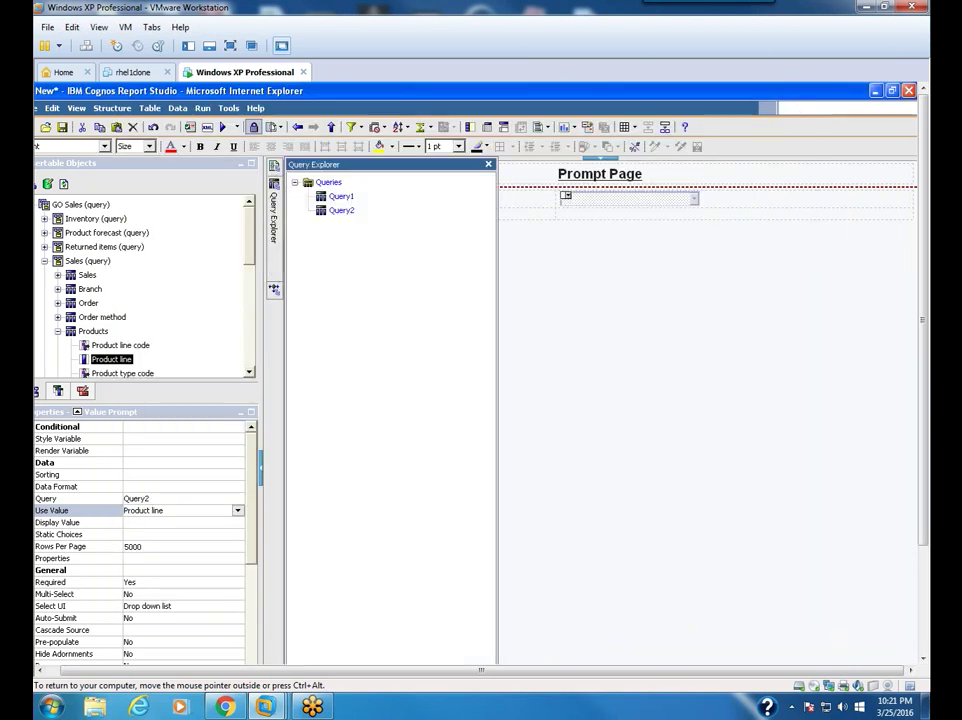
{"action": "double_click", "coordinate": [337, 197]}
{"action": "left_click_drag", "start_coordinate": [328, 192], "coordinate": [675, 223]}
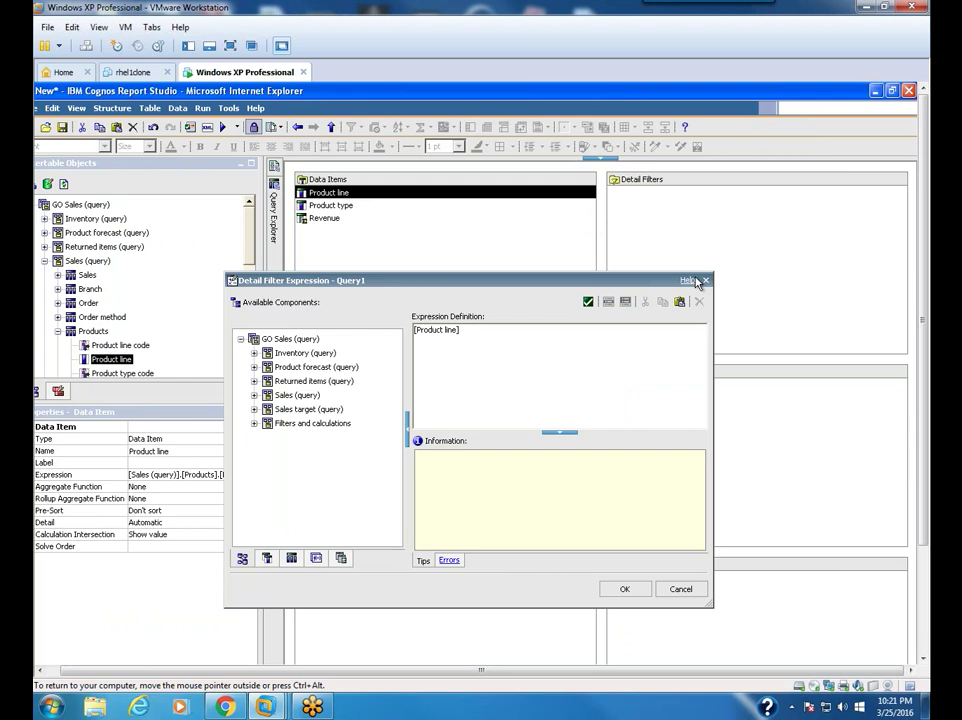
{"action": "type", "text": "="}
{"action": "left_click", "coordinate": [341, 558]}
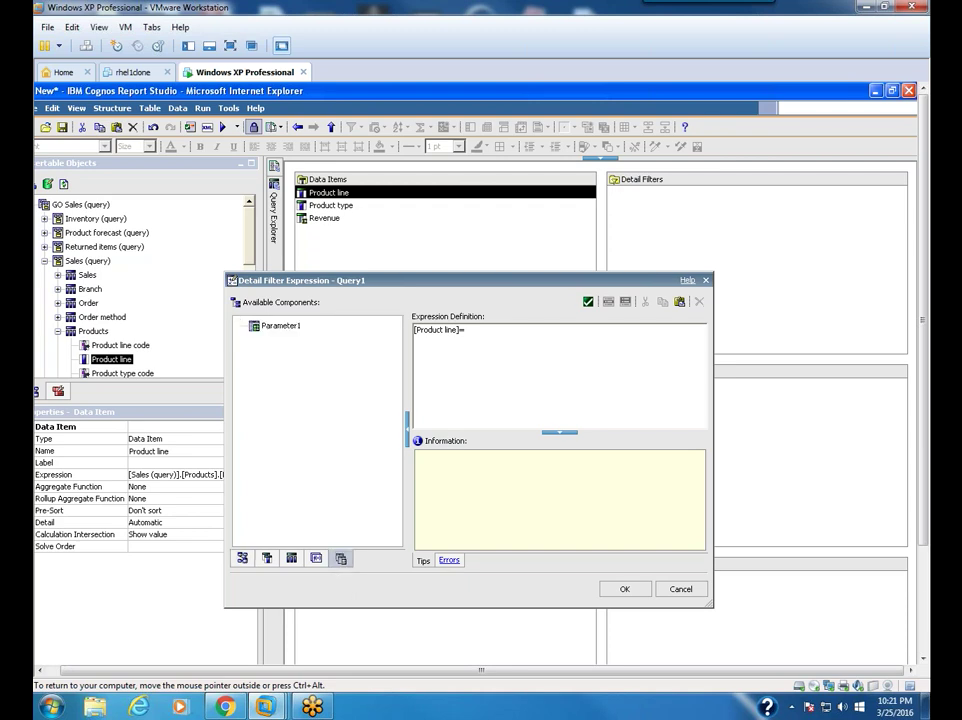
{"action": "left_click_drag", "start_coordinate": [280, 328], "coordinate": [578, 361]}
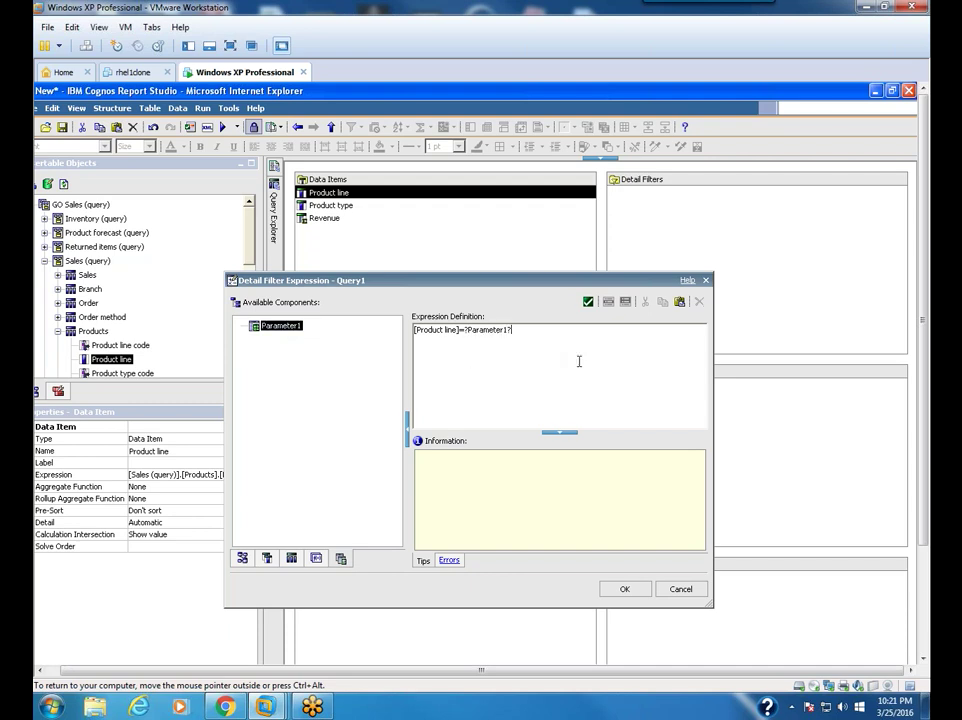
{"action": "left_click", "coordinate": [619, 590]}
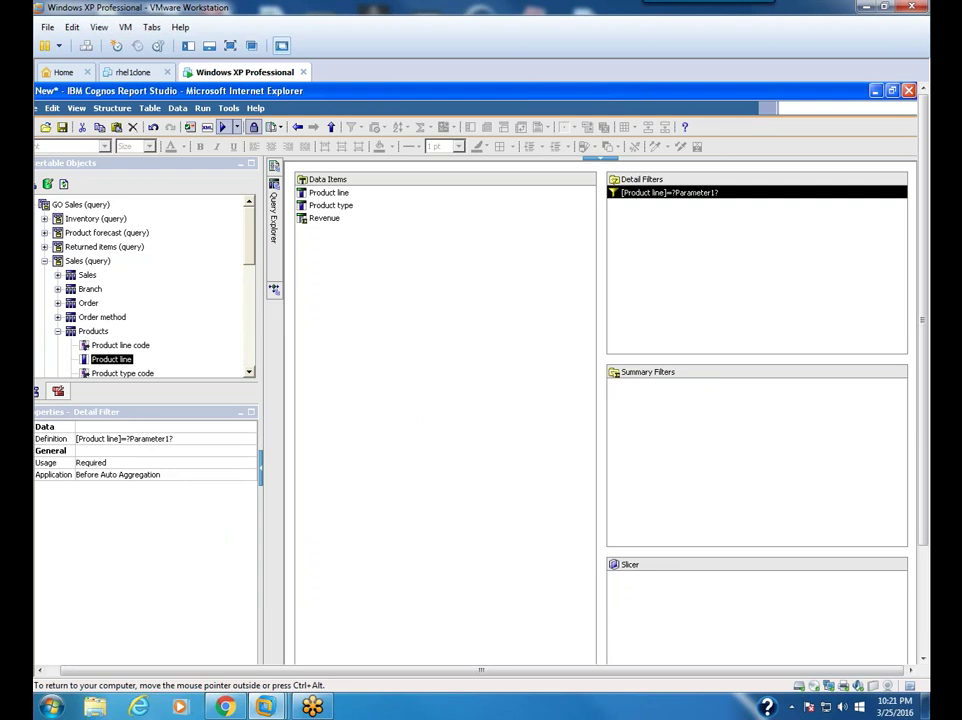
- Run the report with Mountaineering Equipment chosen in the value prompt, check the filtered list, and close the viewer
{"action": "left_click", "coordinate": [222, 127]}
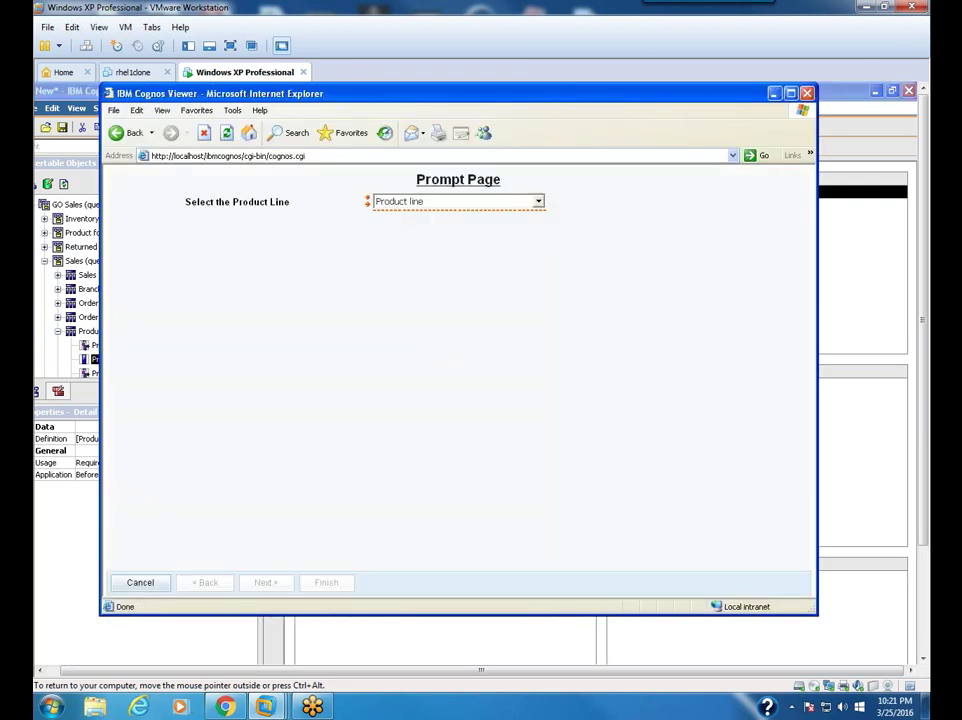
{"action": "left_click", "coordinate": [539, 204]}
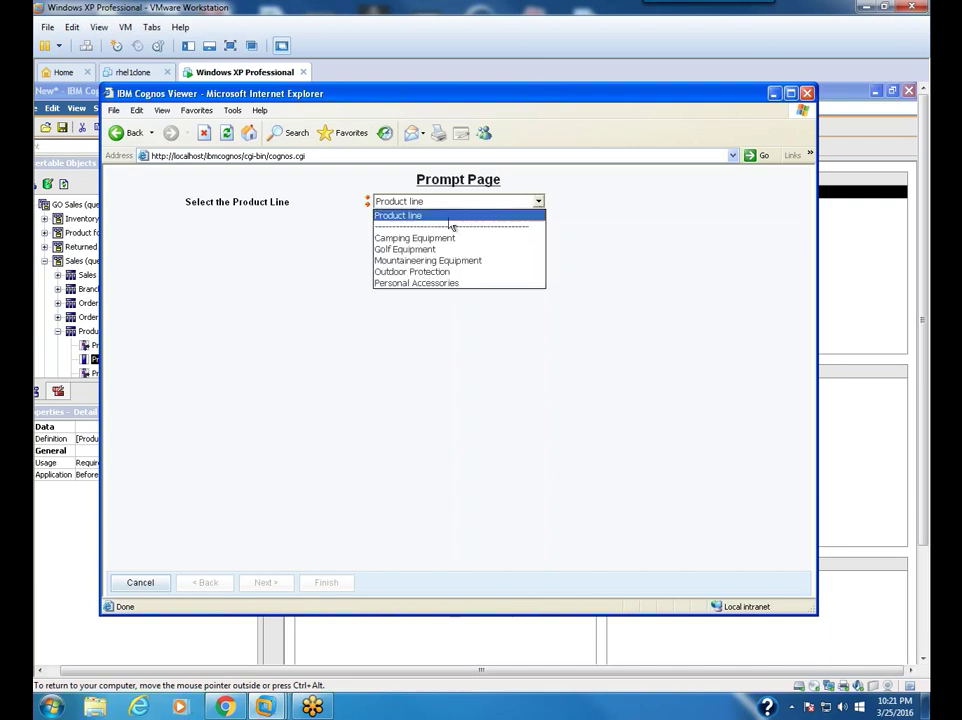
{"action": "left_click", "coordinate": [428, 260]}
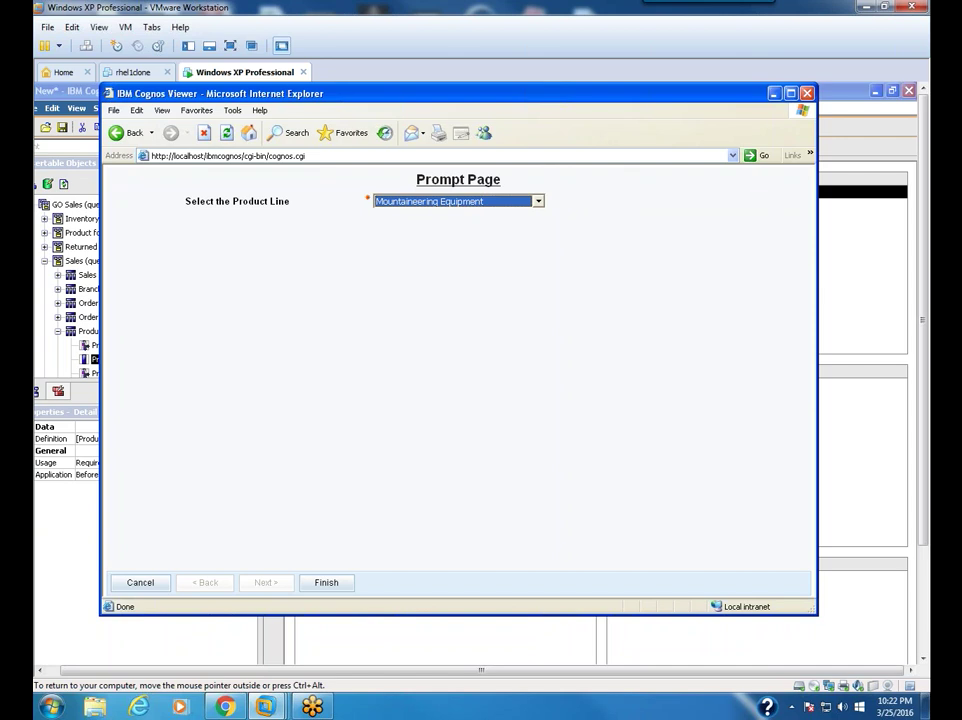
{"action": "left_click", "coordinate": [470, 297]}
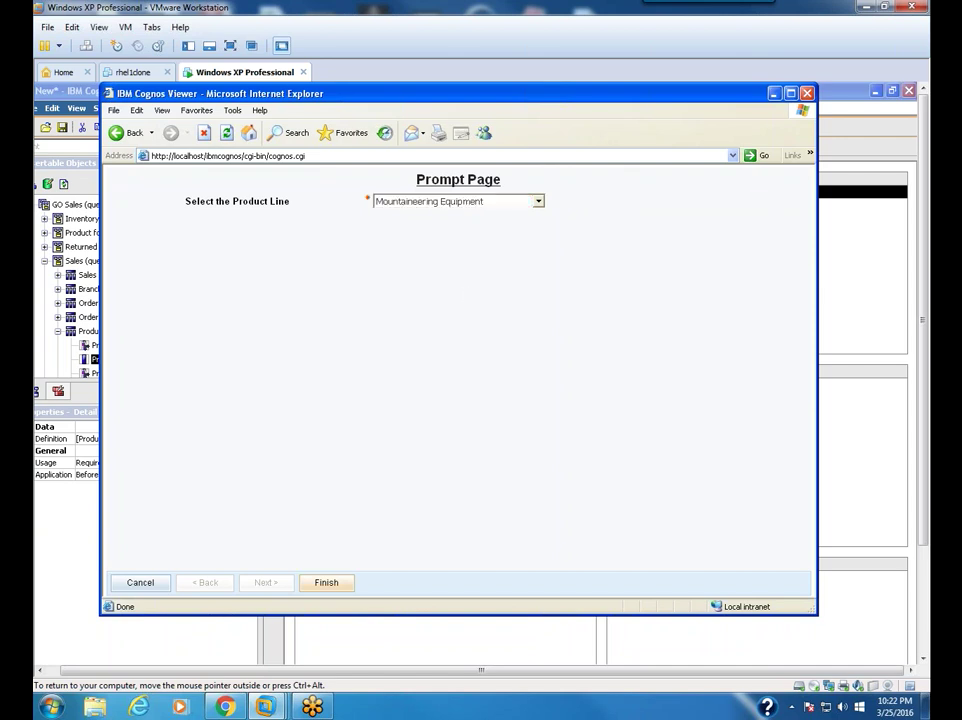
{"action": "left_click", "coordinate": [318, 582]}
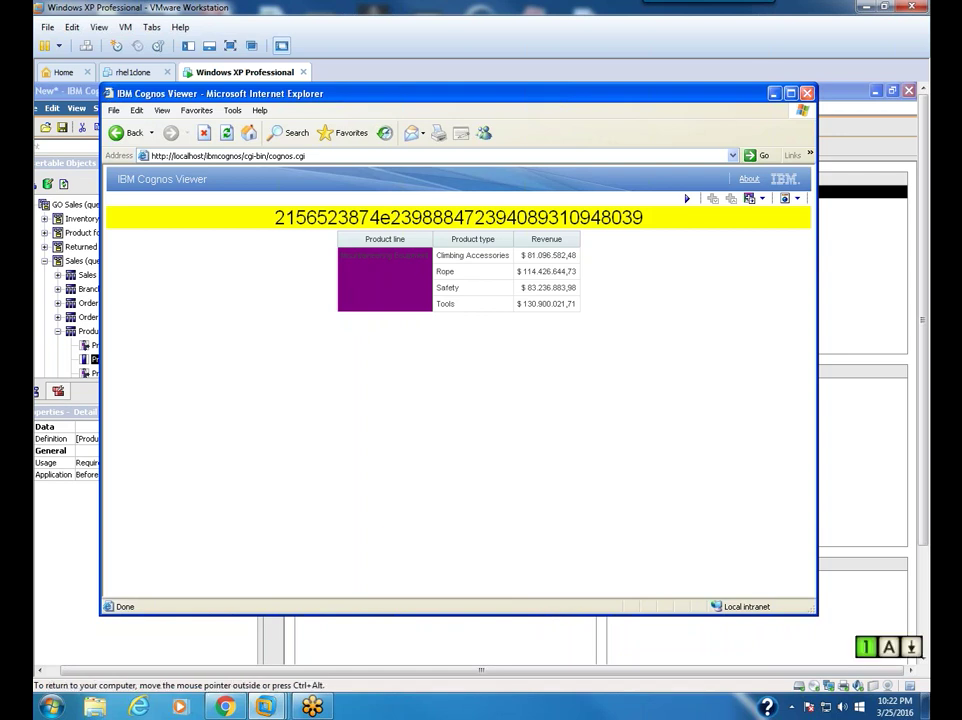
{"action": "key", "text": "alt+F4"}
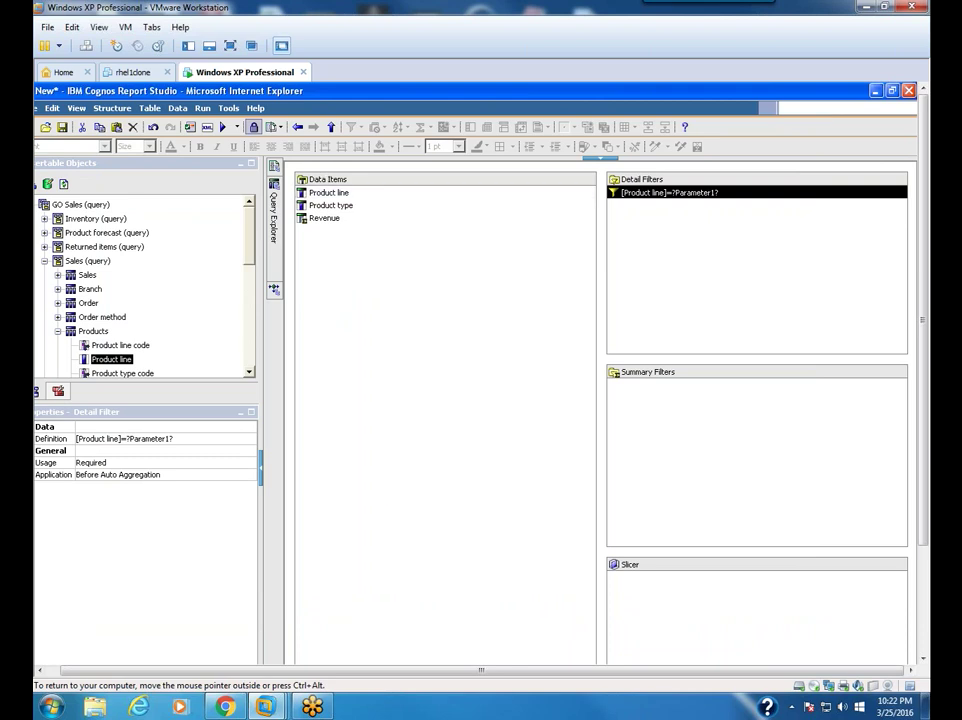
- Return to Prompt Page1 and set the value prompt's Multi-Select property to Yes
{"action": "mouse_move", "coordinate": [274, 170]}
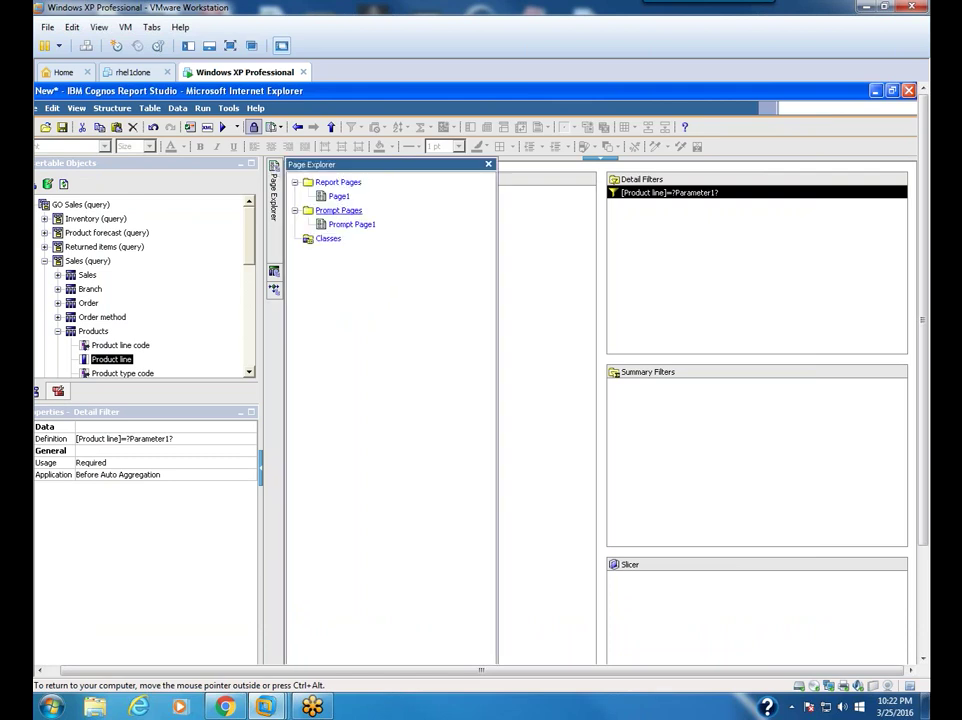
{"action": "left_click", "coordinate": [338, 210]}
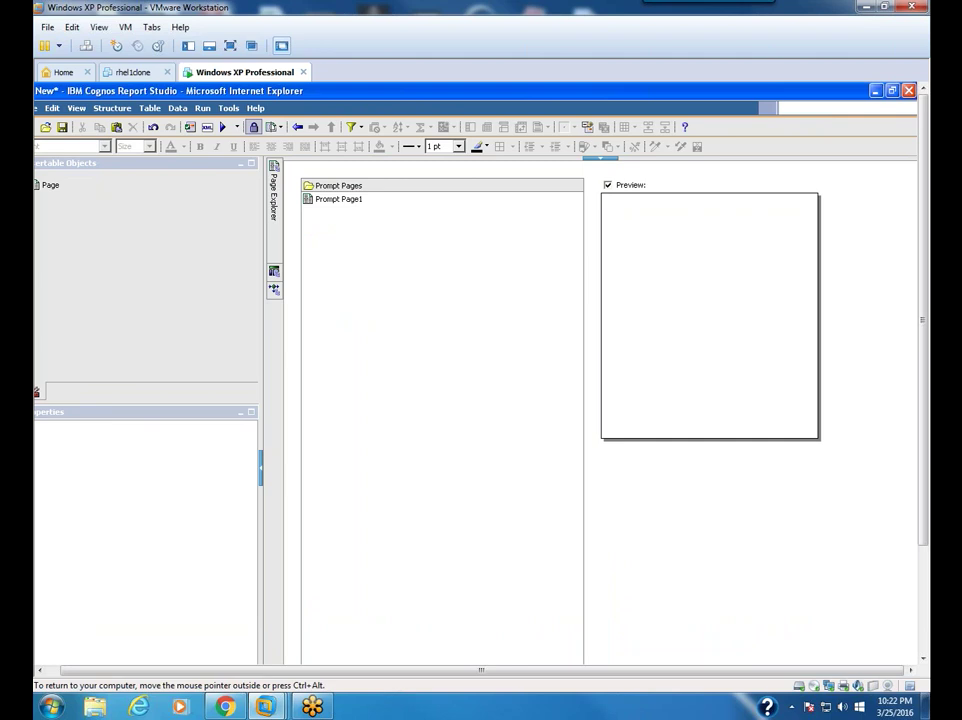
{"action": "left_click", "coordinate": [346, 202]}
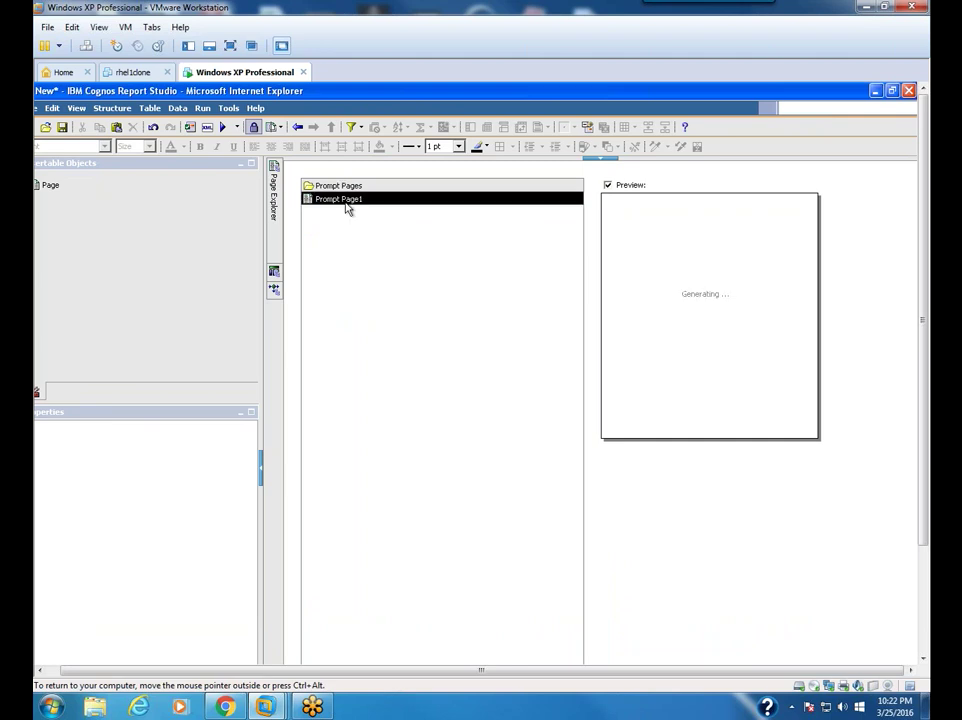
{"action": "double_click", "coordinate": [346, 202]}
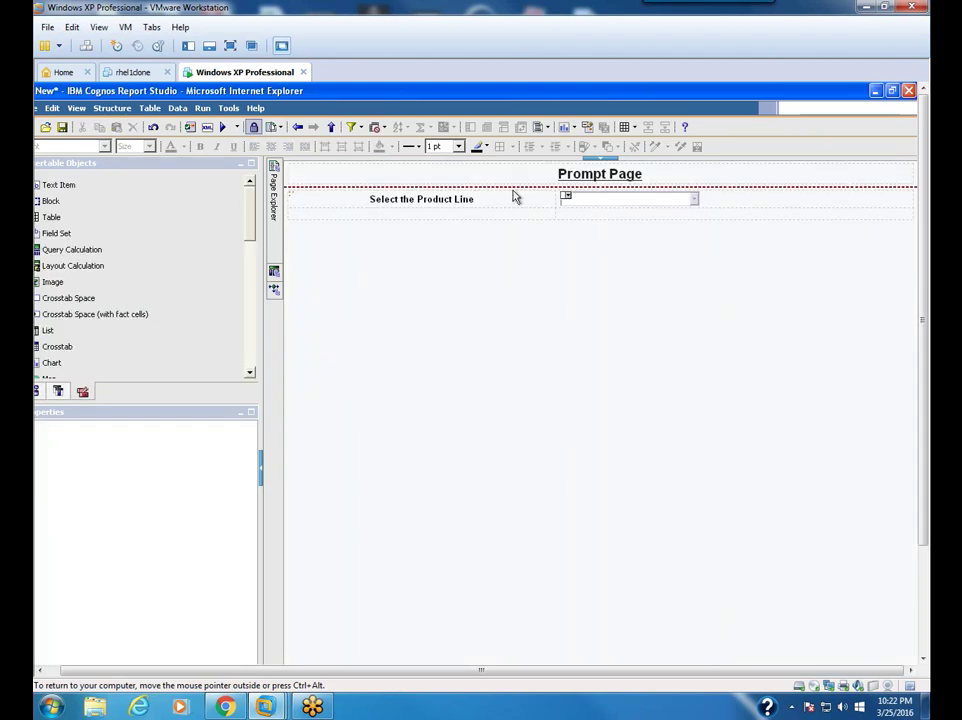
{"action": "left_click", "coordinate": [600, 200]}
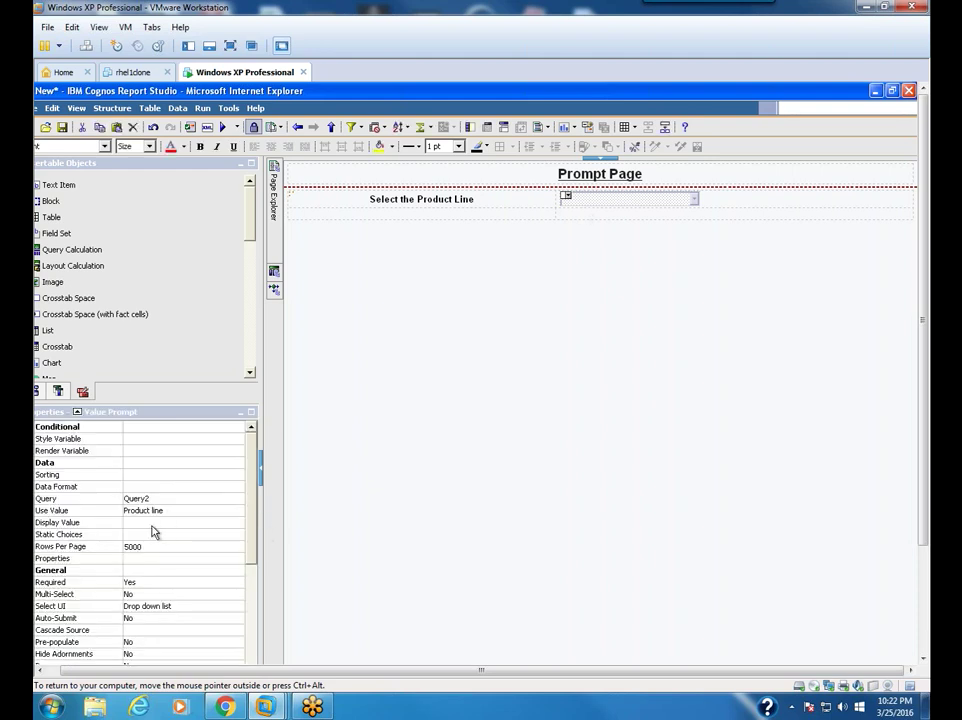
{"action": "left_click", "coordinate": [115, 595]}
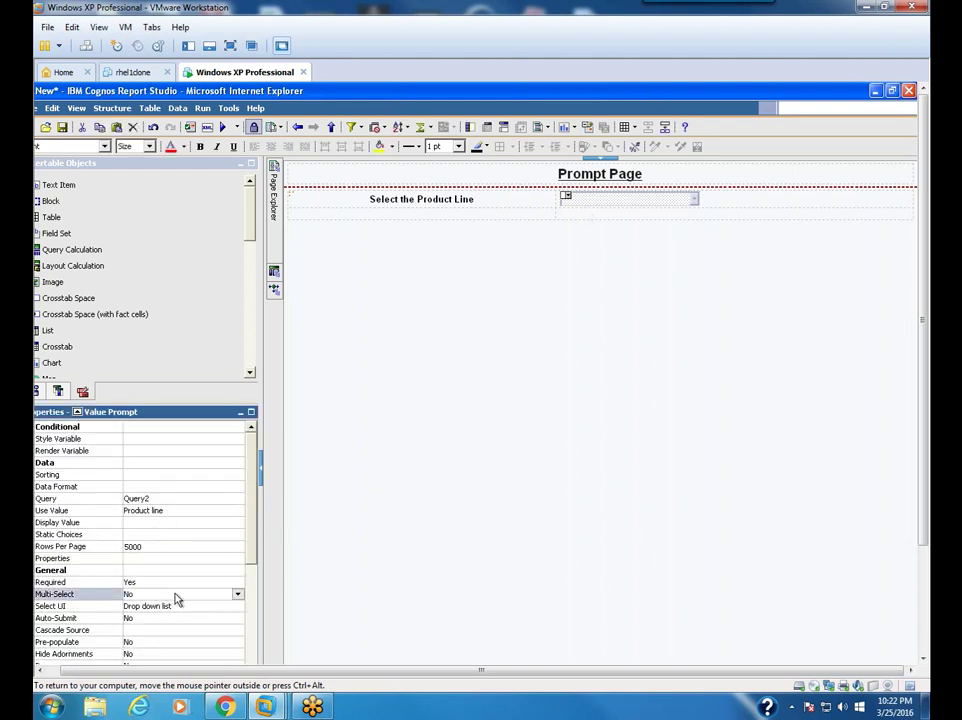
{"action": "left_click", "coordinate": [238, 596]}
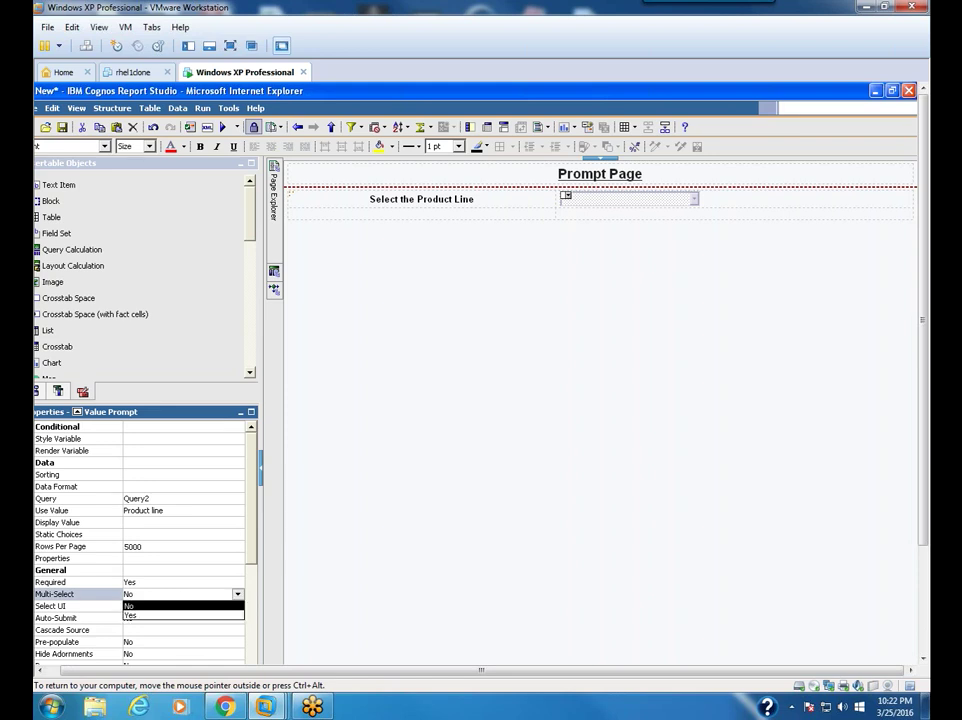
{"action": "left_click", "coordinate": [130, 606]}
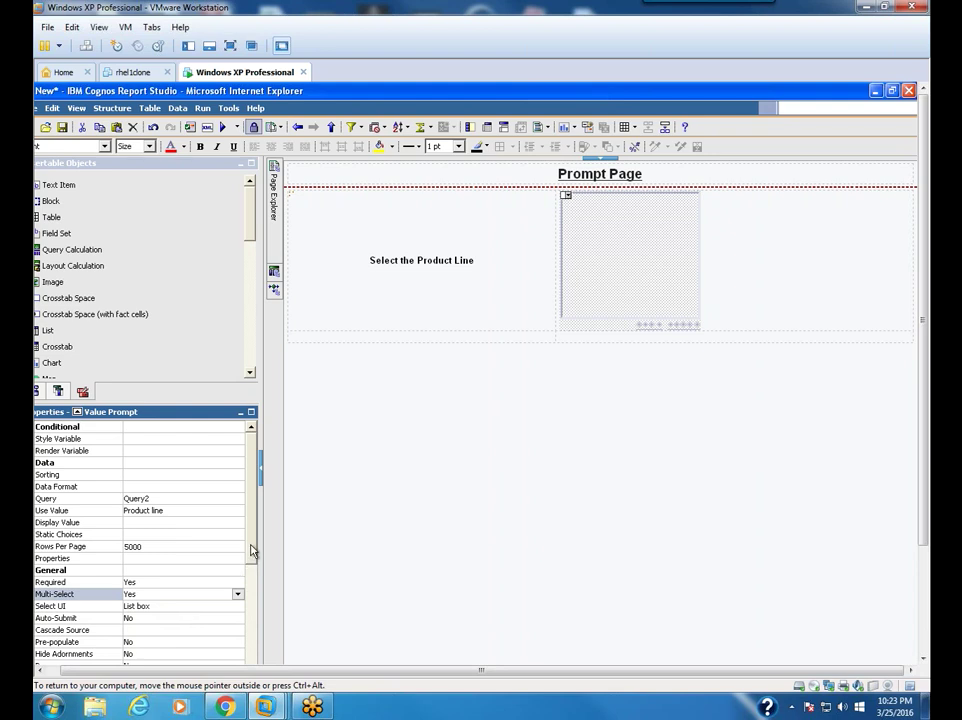
{"action": "scroll", "coordinate": [253, 583], "scroll_direction": "down", "scroll_amount": 2}
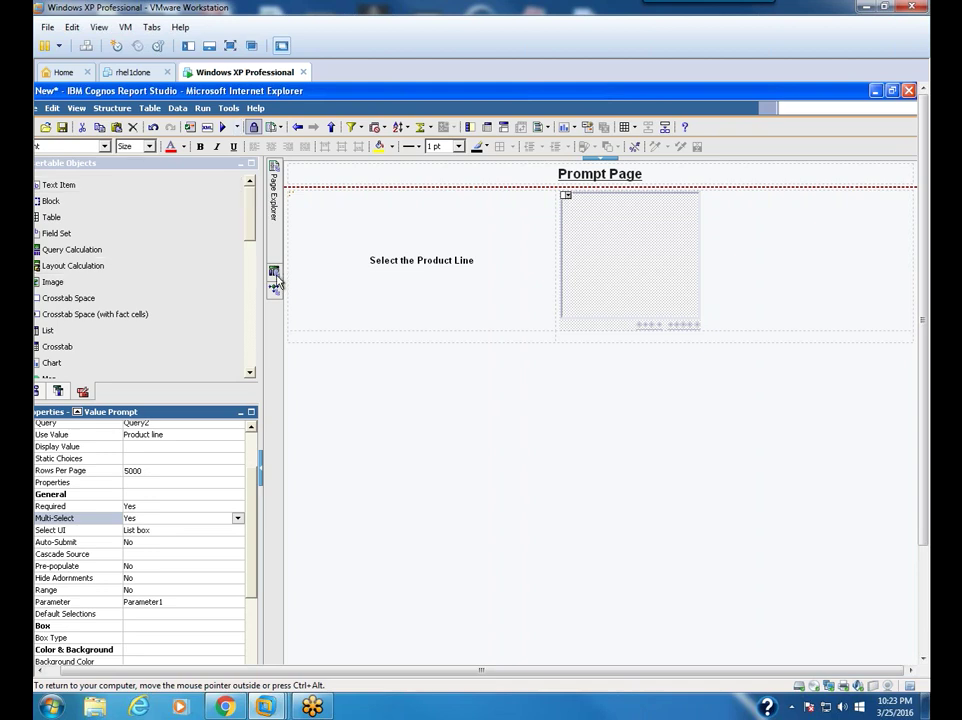
- Open the expression of Query1's Product line detail filter for editing
{"action": "mouse_move", "coordinate": [274, 184]}
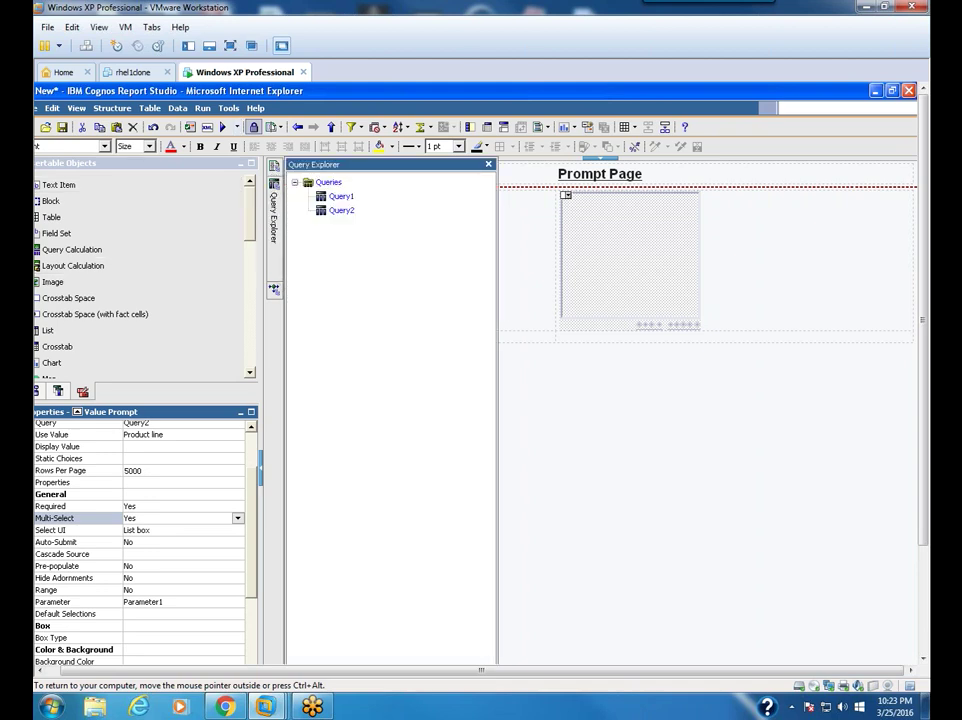
{"action": "left_click", "coordinate": [340, 197]}
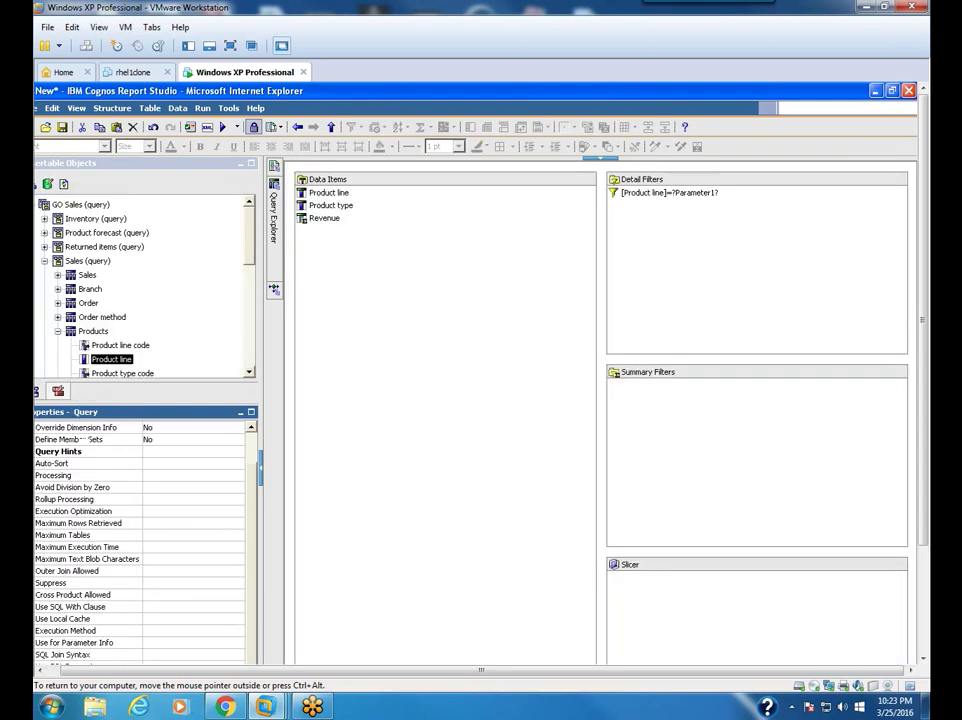
{"action": "left_click", "coordinate": [676, 196]}
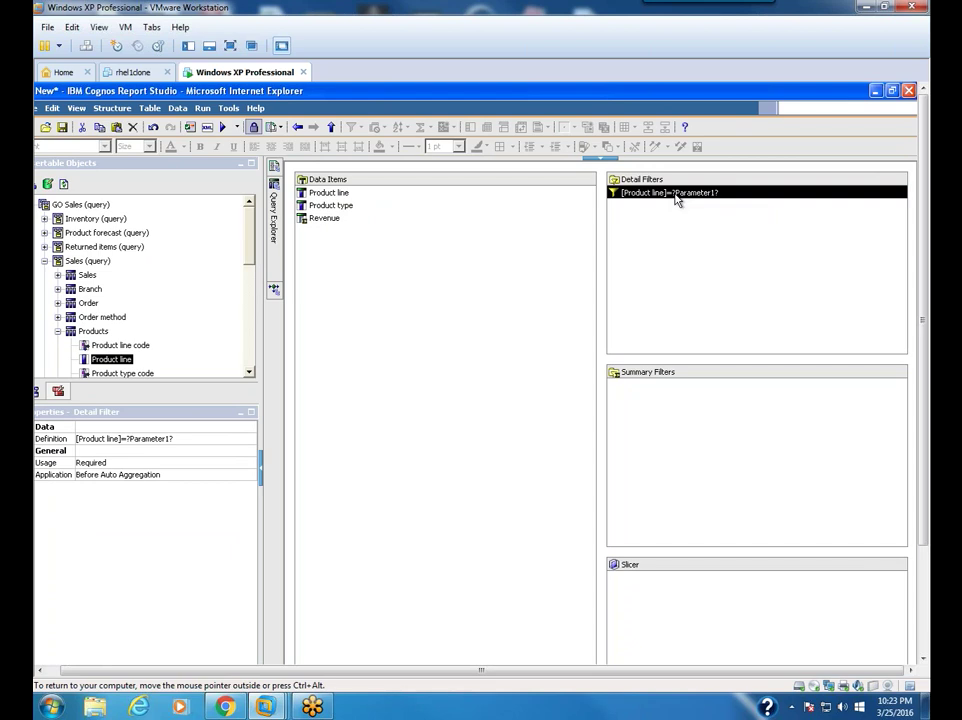
{"action": "double_click", "coordinate": [676, 196]}
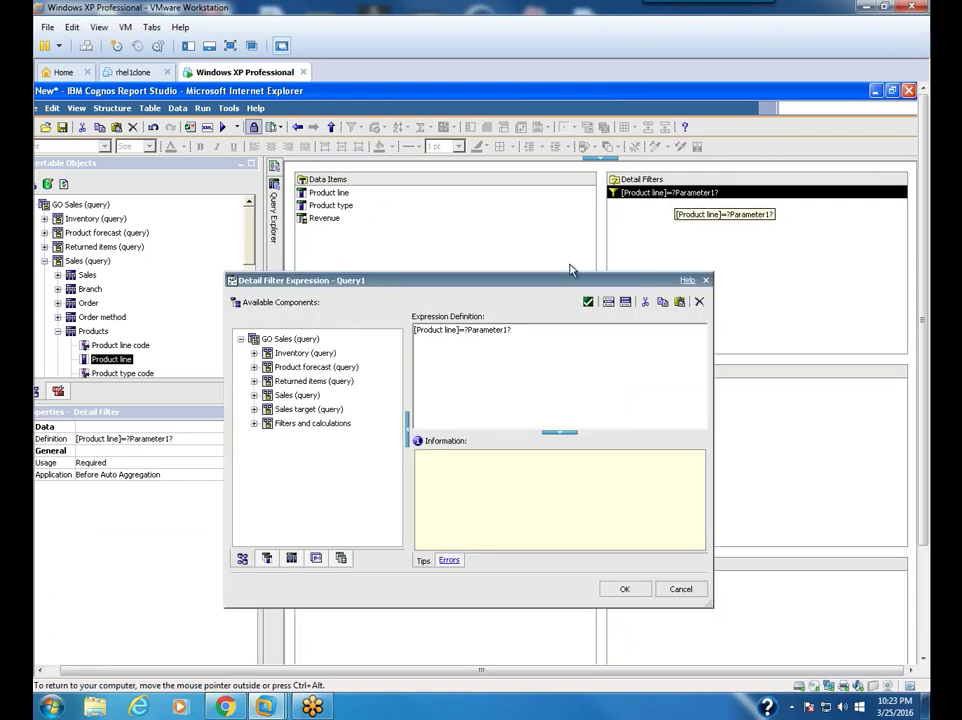
{"action": "left_click", "coordinate": [460, 330]}
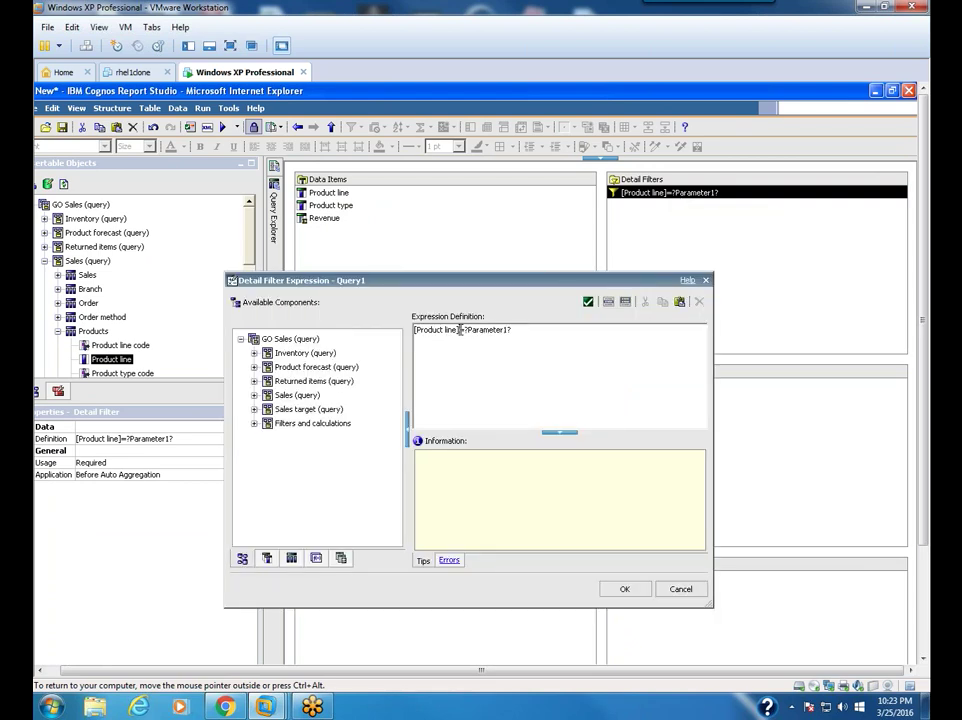
{"action": "key", "text": "Delete"}
{"action": "key", "text": "Delete"}
{"action": "key", "text": "Delete"}
{"action": "key", "text": "Delete"}
{"action": "key", "text": "Delete"}
{"action": "type", "text": "in ("}
{"action": "left_click_drag", "start_coordinate": [500, 329], "coordinate": [413, 330]}
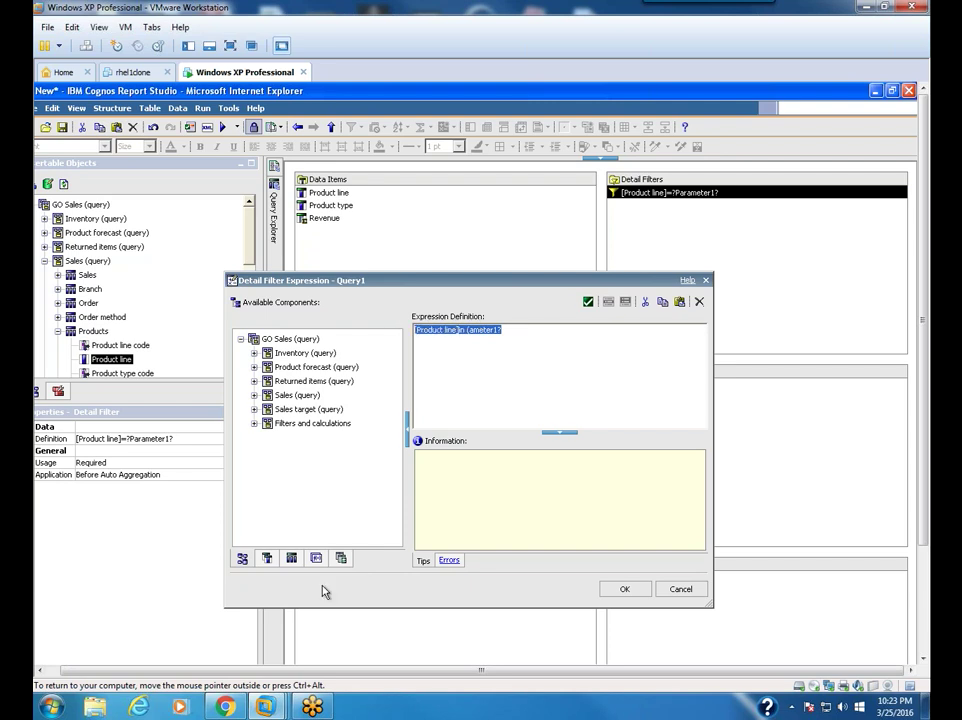
- Clear the garbled text from the expression definition of Query1's detail filter
{"action": "left_click", "coordinate": [266, 560]}
{"action": "left_click", "coordinate": [303, 343]}
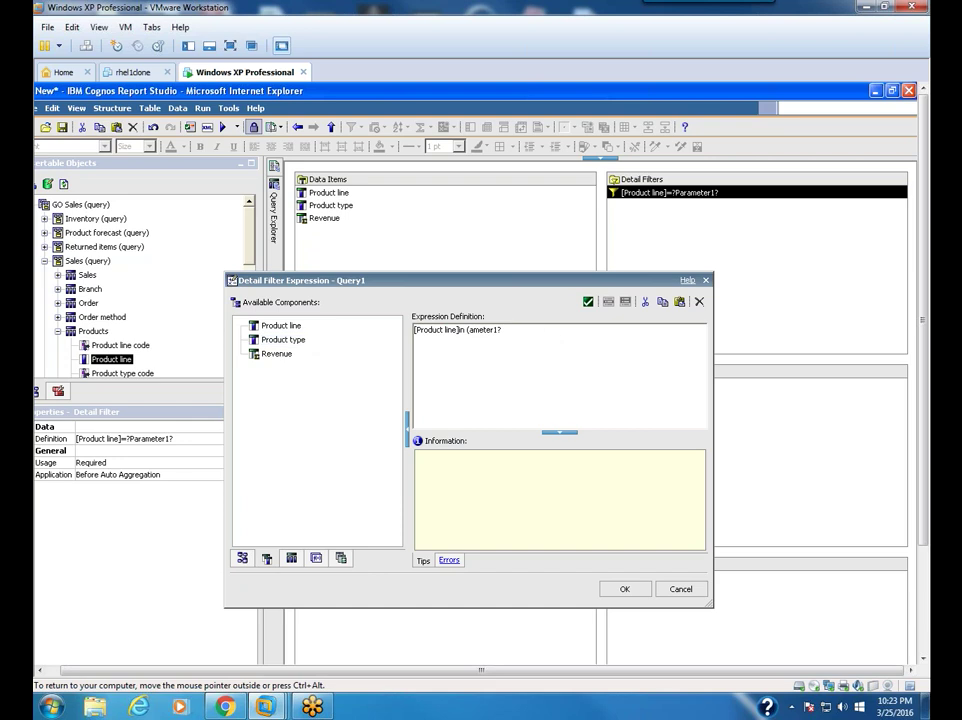
{"action": "left_click", "coordinate": [515, 344]}
{"action": "key", "text": "BackSpace"}
{"action": "key", "text": "BackSpace"}
{"action": "key", "text": "BackSpace"}
{"action": "key", "text": "BackSpace"}
{"action": "key", "text": "BackSpace"}
{"action": "key", "text": "BackSpace"}
{"action": "key", "text": "BackSpace"}
{"action": "key", "text": "BackSpace"}
{"action": "key", "text": "BackSpace"}
{"action": "key", "text": "BackSpace"}
{"action": "key", "text": "BackSpace"}
{"action": "key", "text": "BackSpace"}
{"action": "key", "text": "BackSpace"}
{"action": "key", "text": "BackSpace"}
{"action": "key", "text": "BackSpace"}
{"action": "key", "text": "BackSpace"}
{"action": "key", "text": "BackSpace"}
{"action": "key", "text": "BackSpace"}
{"action": "key", "text": "BackSpace"}
{"action": "key", "text": "BackSpace"}
{"action": "key", "text": "BackSpace"}
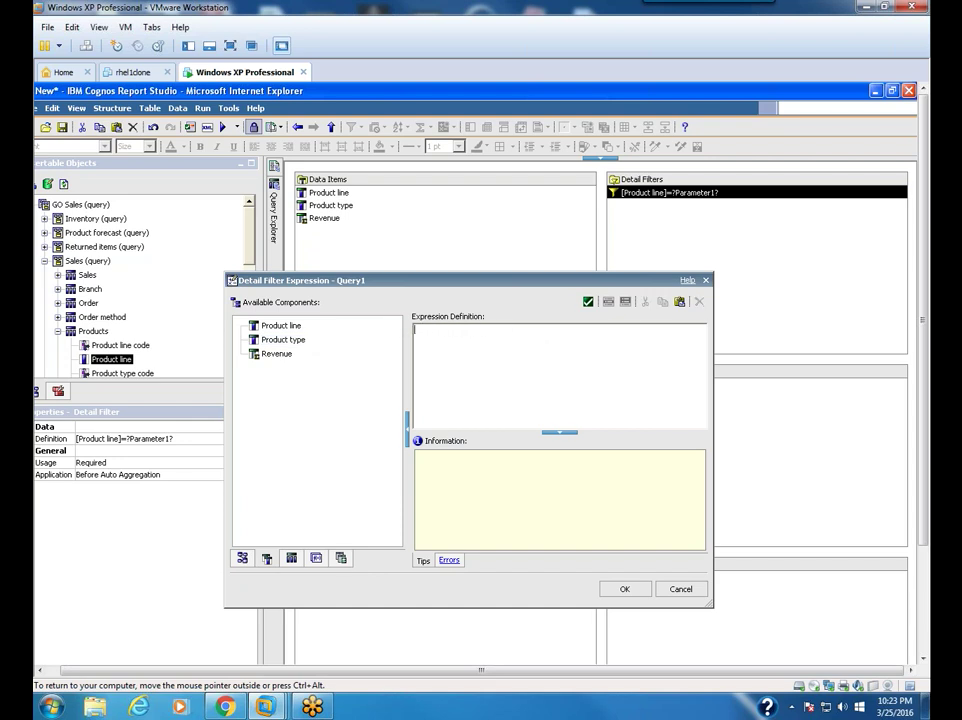
- Build the filter expression [Product line] in ?Parameter1? from the query's Product line data item and the report parameter
{"action": "left_click", "coordinate": [283, 326]}
{"action": "left_click_drag", "start_coordinate": [285, 328], "coordinate": [498, 355]}
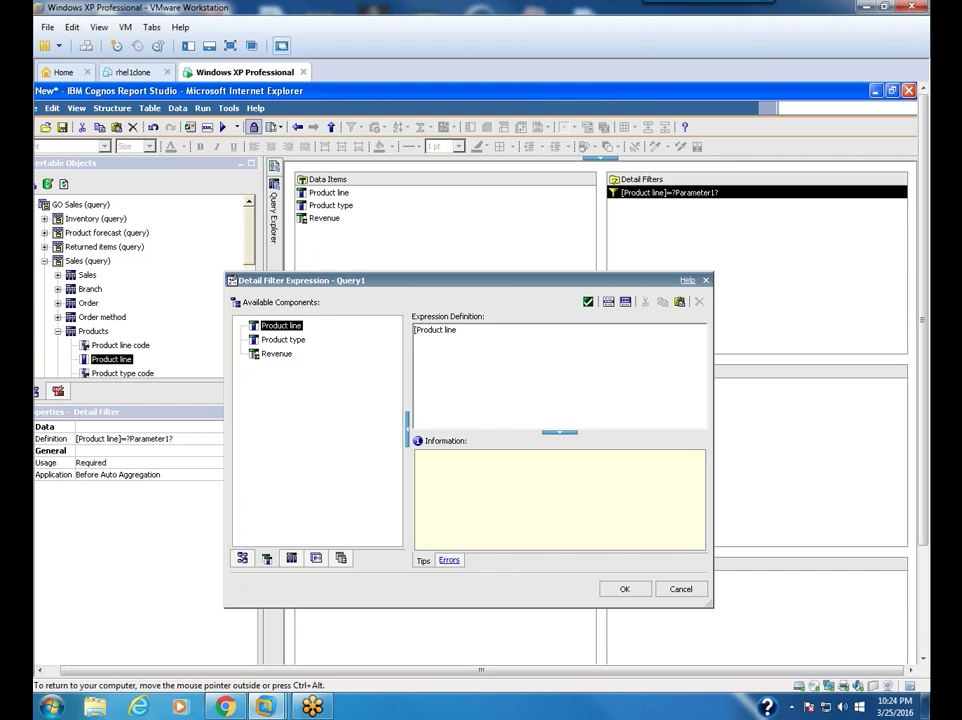
{"action": "key", "text": "ctrl+a"}
{"action": "key", "text": "Delete"}
{"action": "double_click", "coordinate": [283, 326]}
{"action": "type", "text": "in"}
{"action": "left_click", "coordinate": [340, 558]}
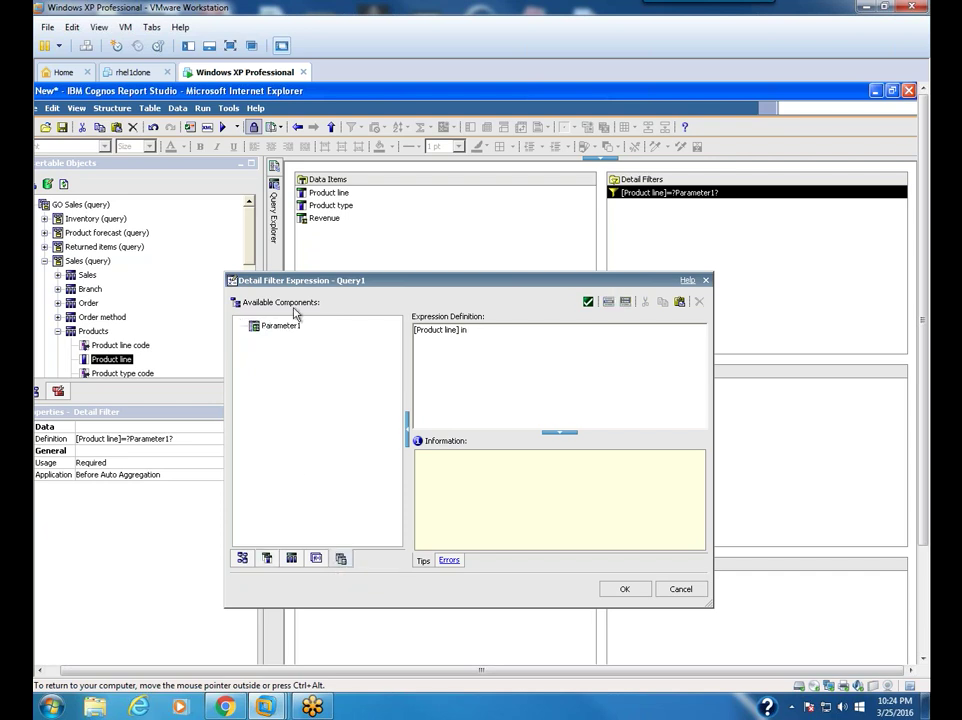
{"action": "left_click_drag", "start_coordinate": [275, 326], "coordinate": [591, 360]}
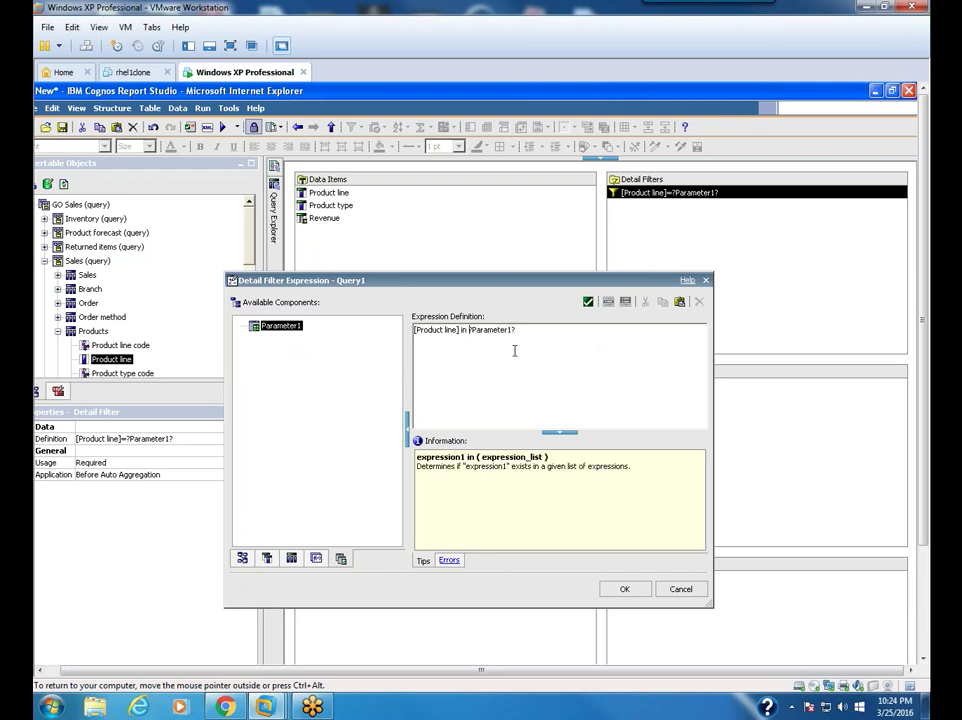
- Enclose the parameter in parentheses so the filter reads [Product line] in (?Parameter1?), and confirm the expression
{"action": "type", "text": "("}
{"action": "left_click_drag", "start_coordinate": [537, 331], "coordinate": [469, 334]}
{"action": "key", "text": "Delete"}
{"action": "left_click", "coordinate": [281, 328]}
{"action": "left_click", "coordinate": [284, 330]}
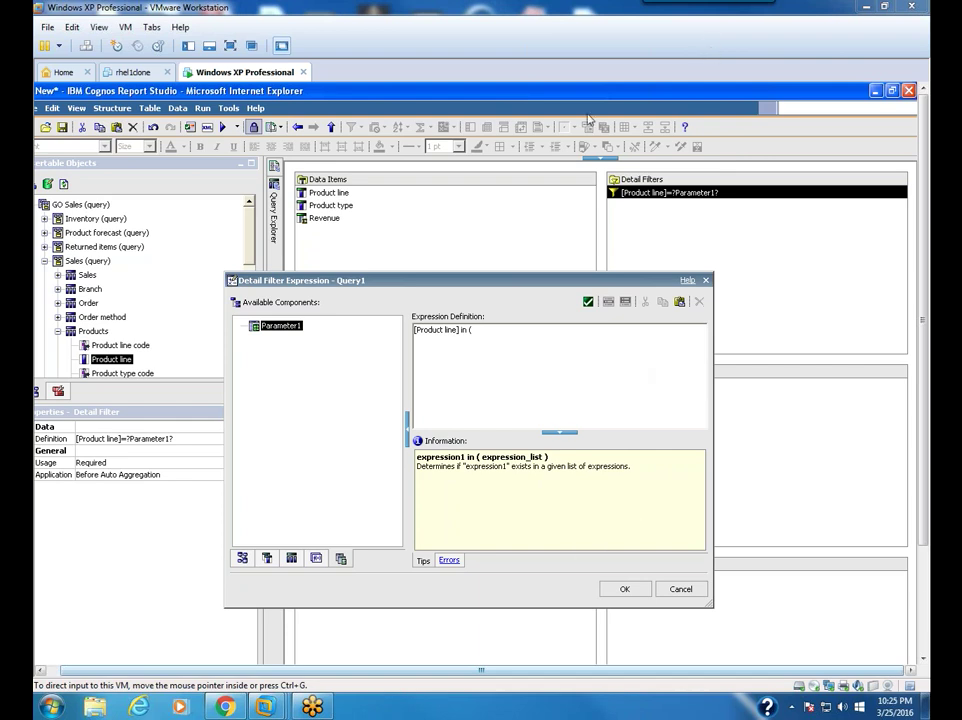
{"action": "left_click", "coordinate": [280, 329]}
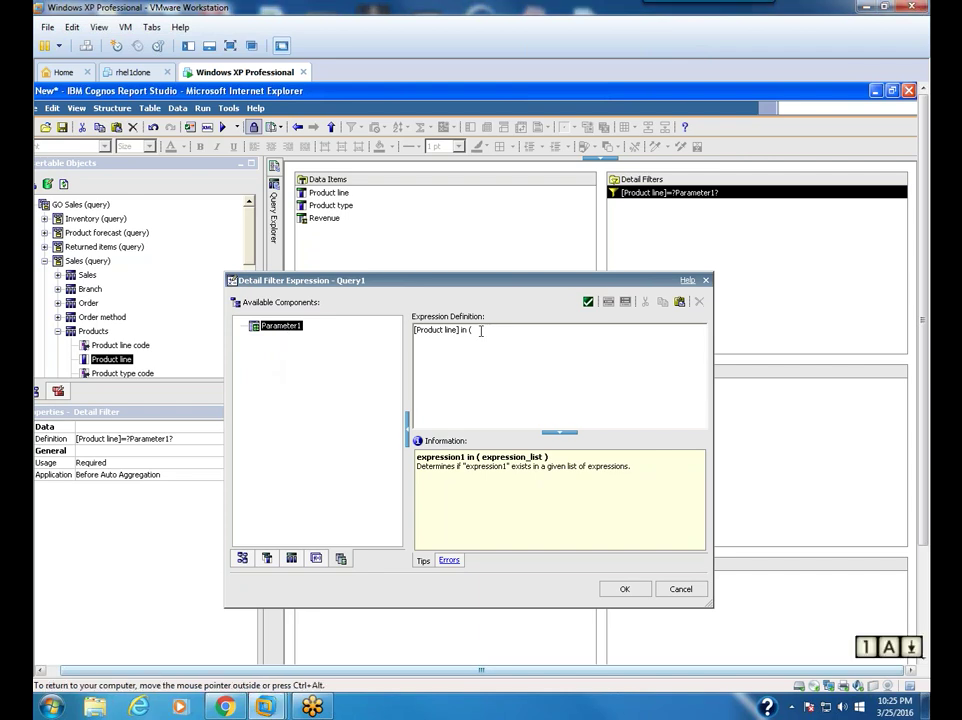
{"action": "left_click_drag", "start_coordinate": [279, 328], "coordinate": [514, 330]}
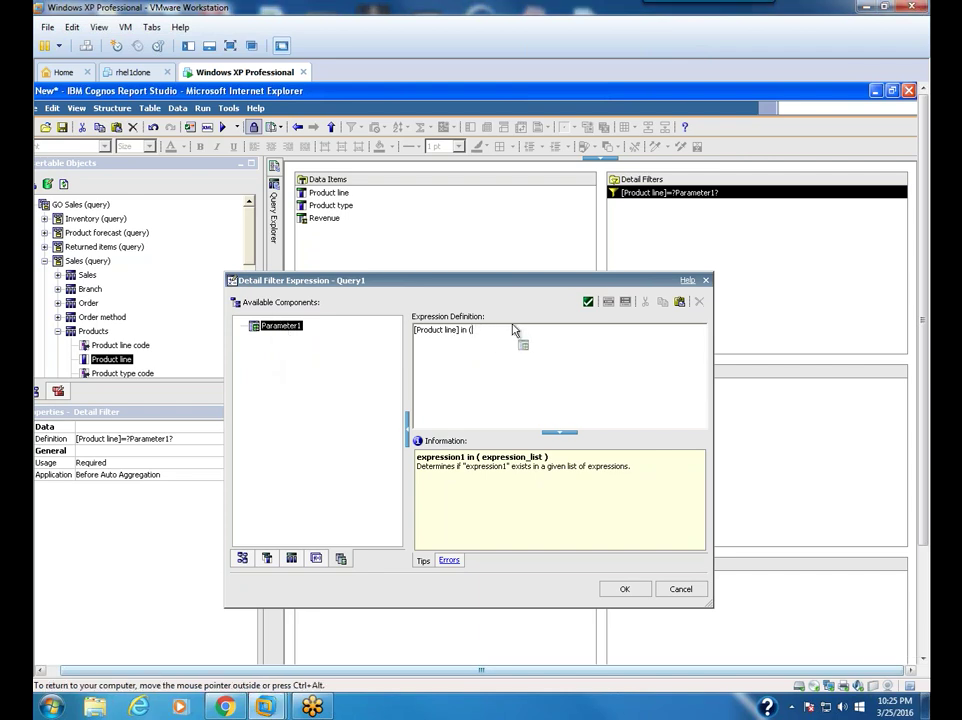
{"action": "type", "text": ")"}
{"action": "left_click", "coordinate": [627, 589]}
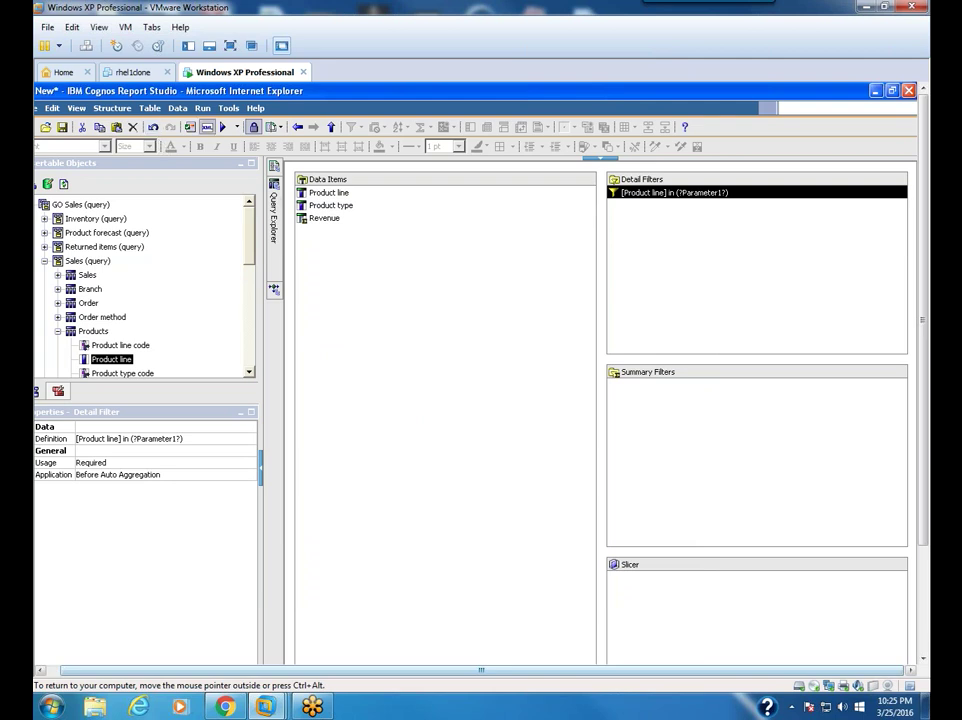
- Run the report with Golf Equipment and Personal Accessories chosen in the prompt, check the filtered list, and close the viewer
{"action": "left_click", "coordinate": [224, 131]}
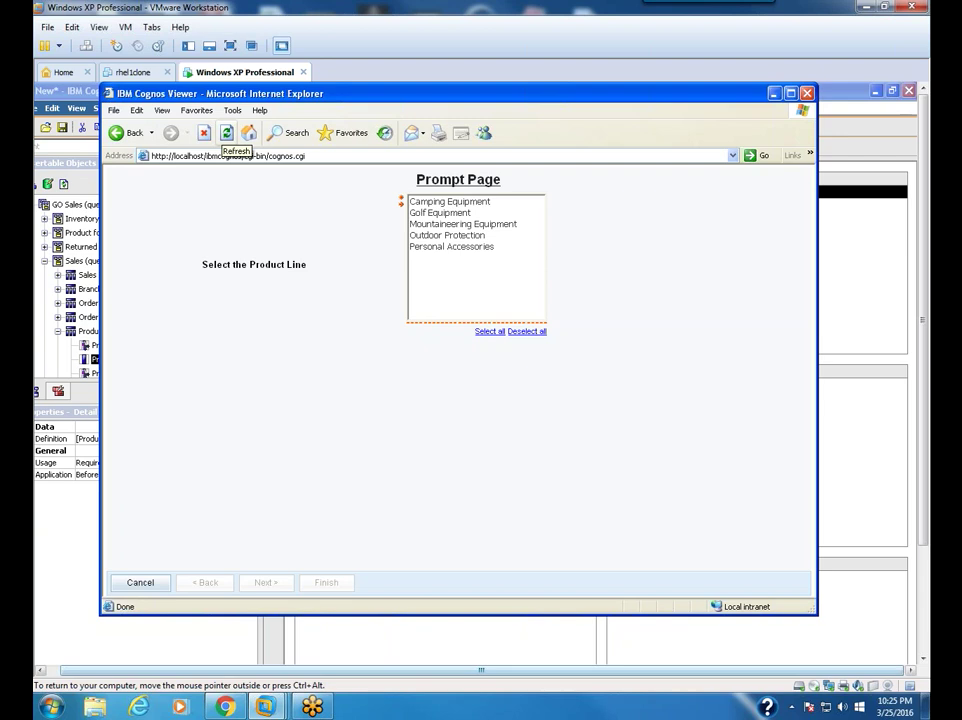
{"action": "left_click", "coordinate": [447, 202]}
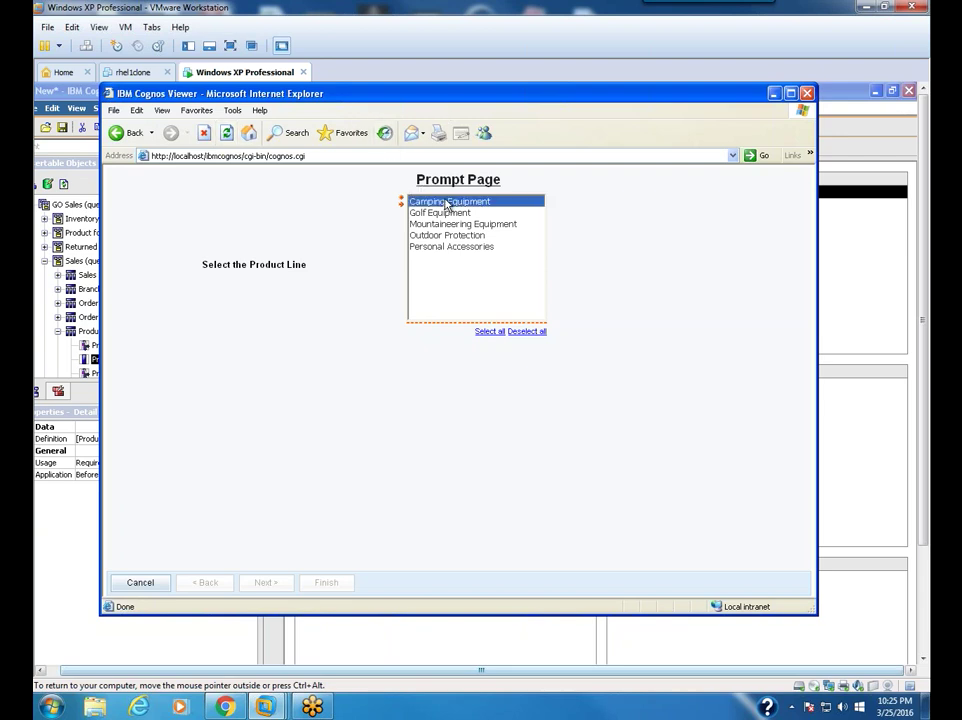
{"action": "left_click", "coordinate": [449, 214], "text": "ctrl"}
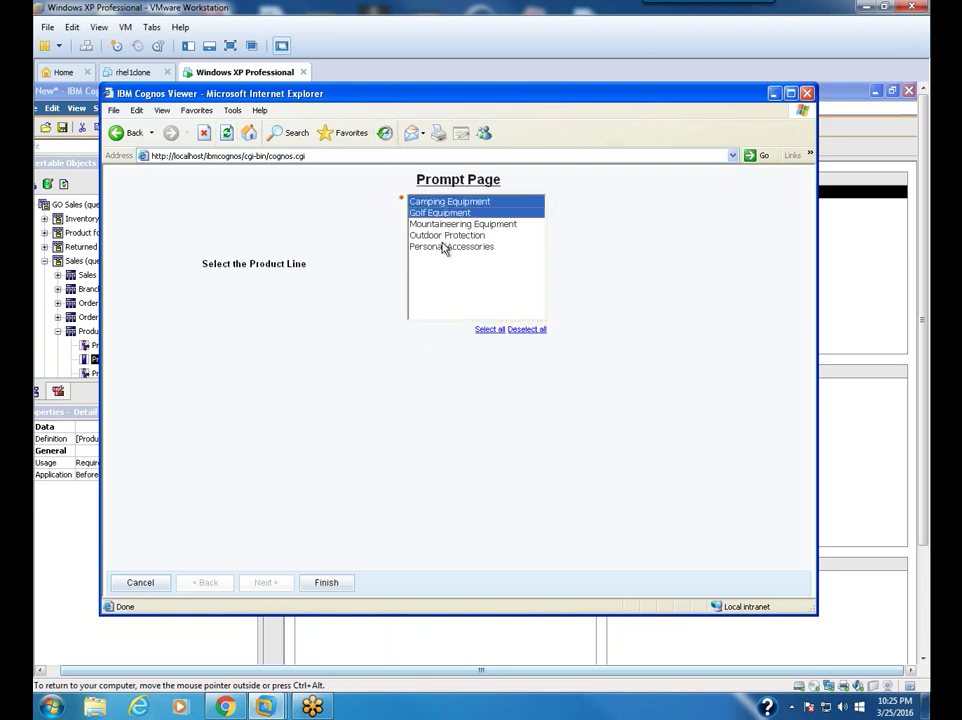
{"action": "left_click", "coordinate": [440, 248], "text": "shift"}
{"action": "left_click", "coordinate": [443, 248]}
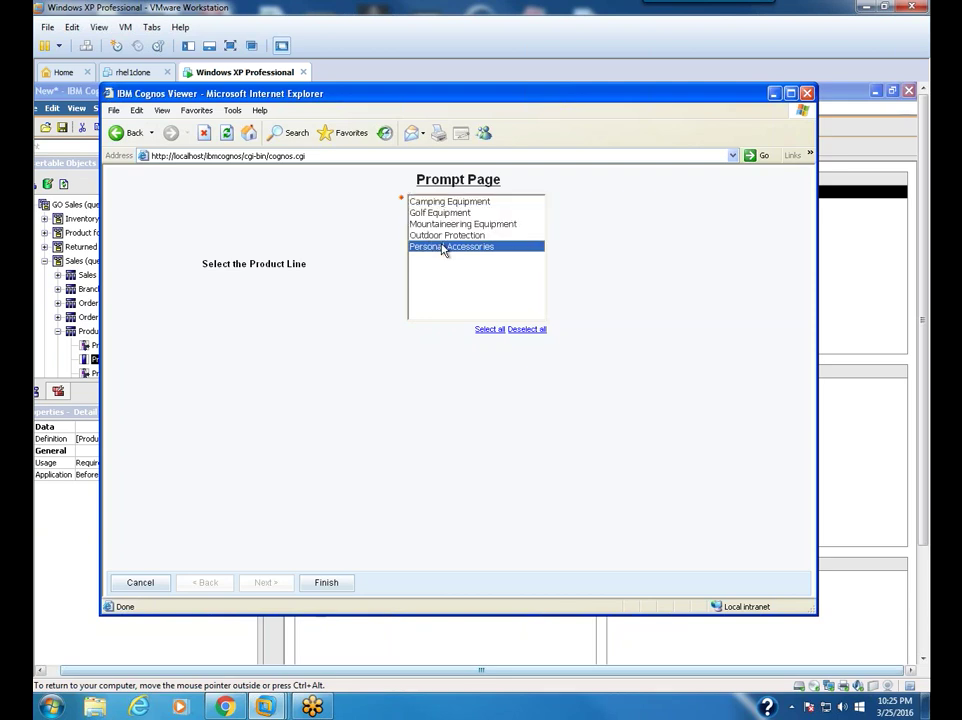
{"action": "left_click", "coordinate": [433, 213], "text": "ctrl"}
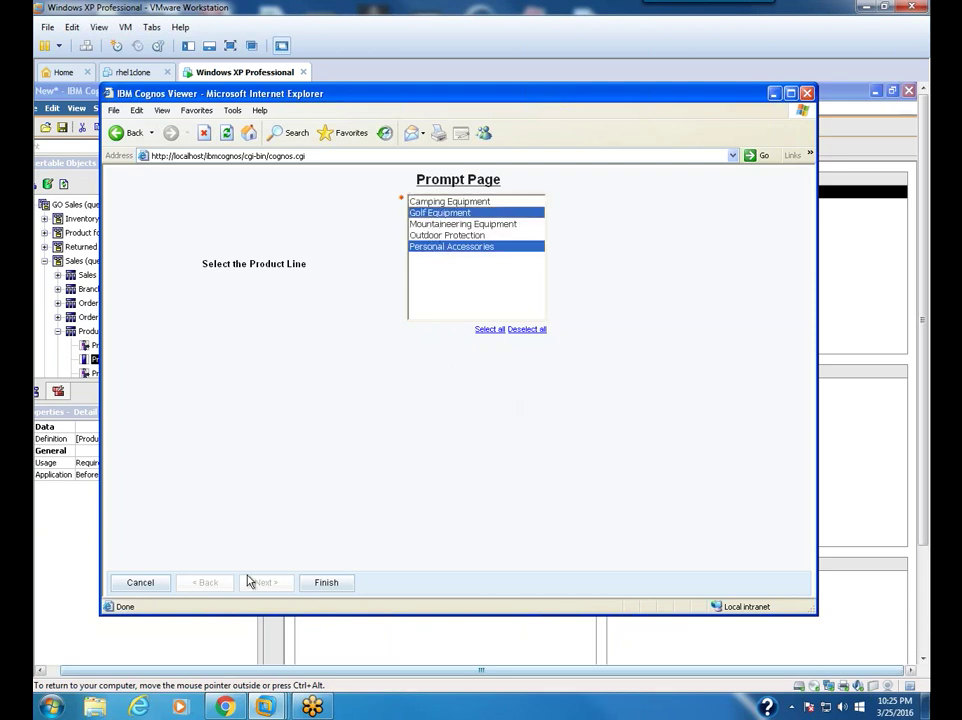
{"action": "left_click", "coordinate": [326, 582]}
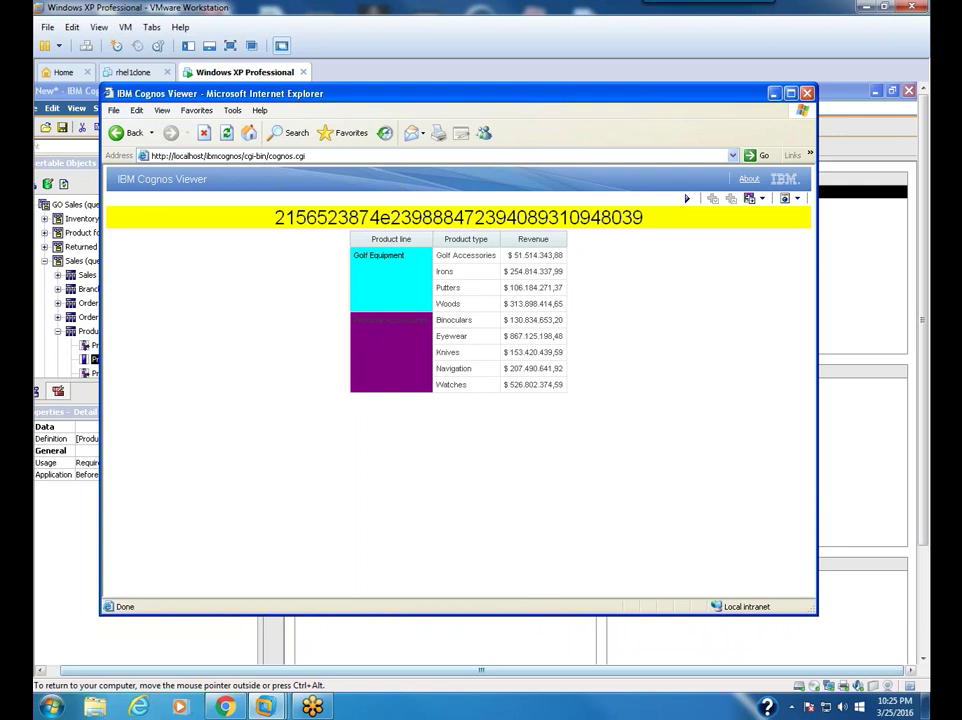
{"action": "left_click", "coordinate": [807, 93]}
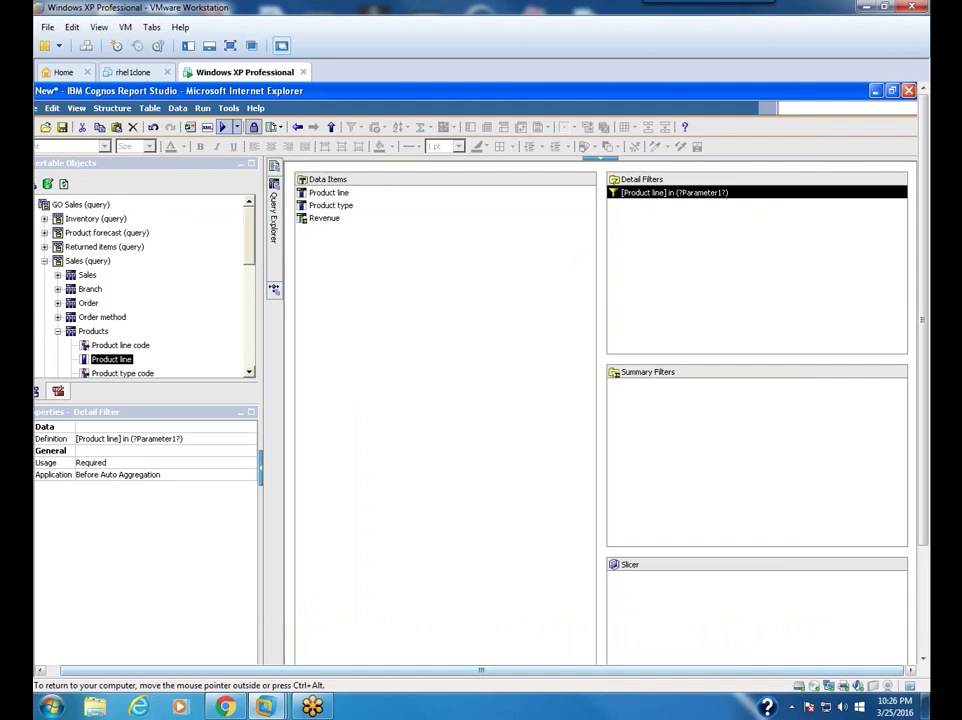
- Preview the prompt page without making a selection, close it, and set the Product line detail filter's Usage to Optional
{"action": "left_click", "coordinate": [222, 127]}
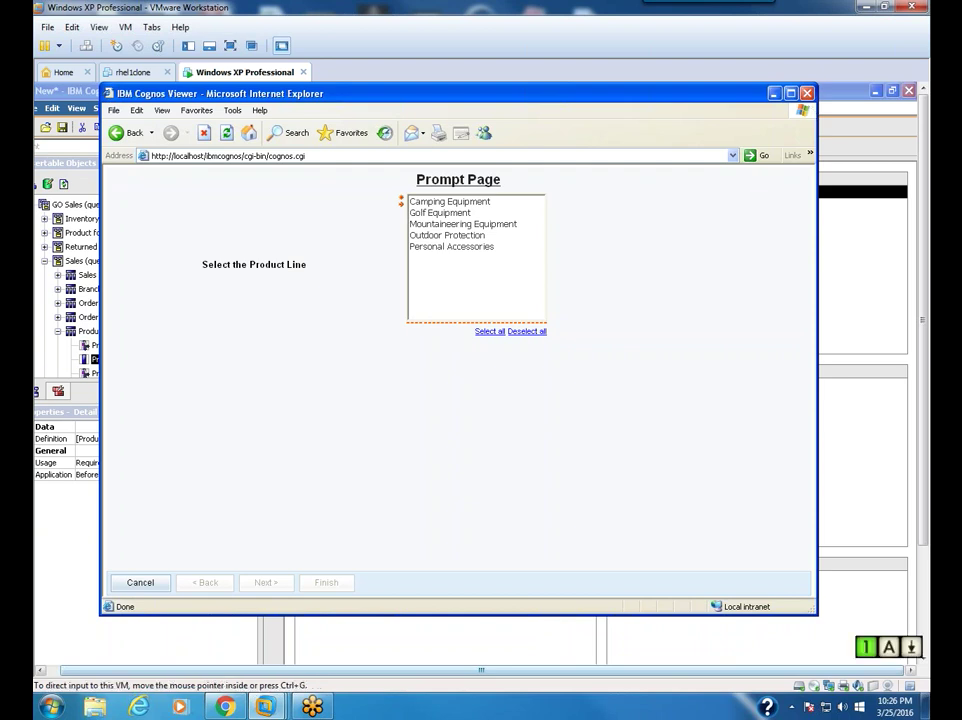
{"action": "left_click", "coordinate": [808, 94]}
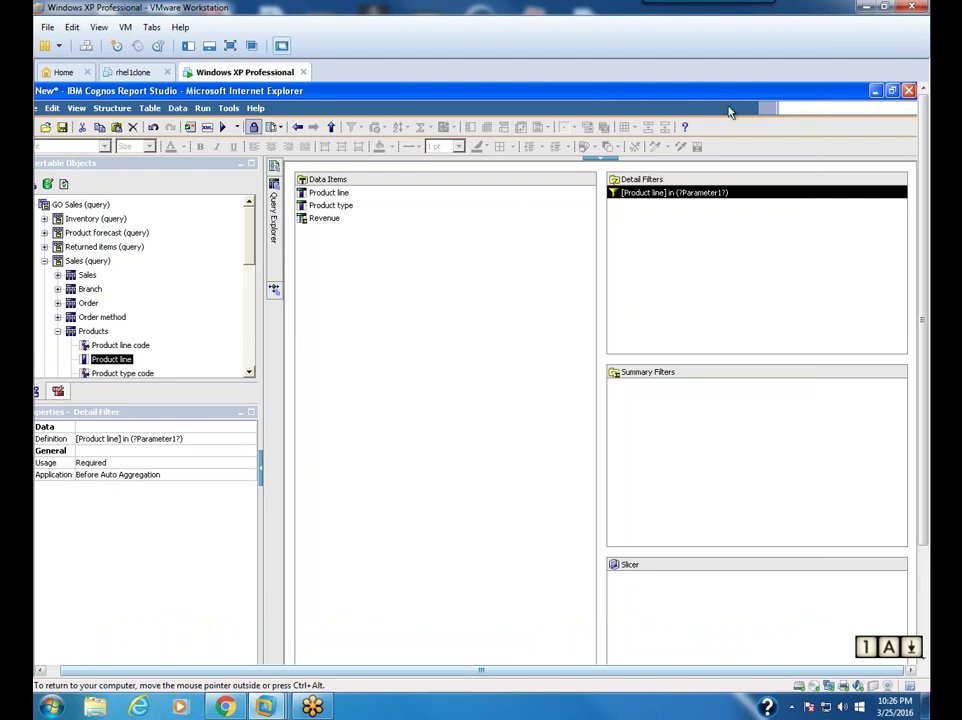
{"action": "left_click", "coordinate": [147, 464]}
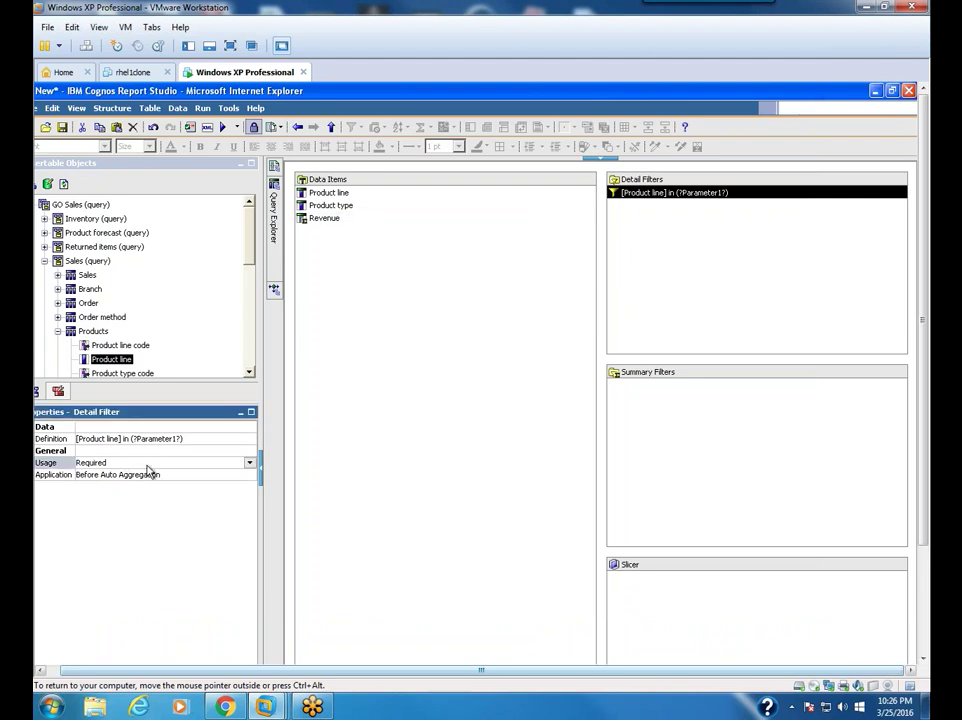
{"action": "left_click", "coordinate": [249, 463]}
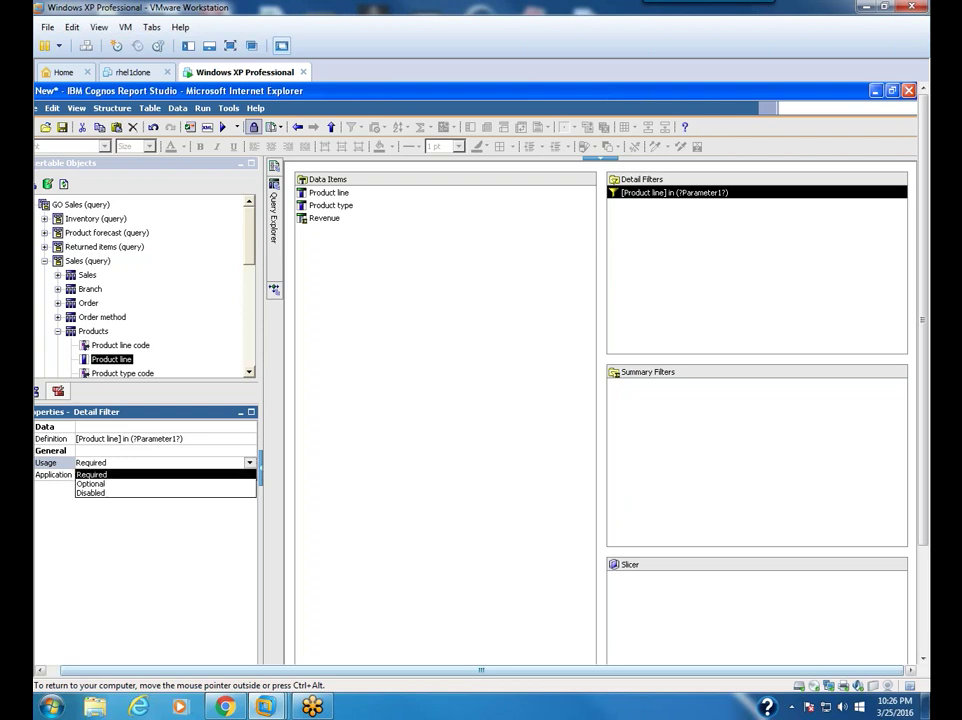
{"action": "left_click", "coordinate": [104, 486]}
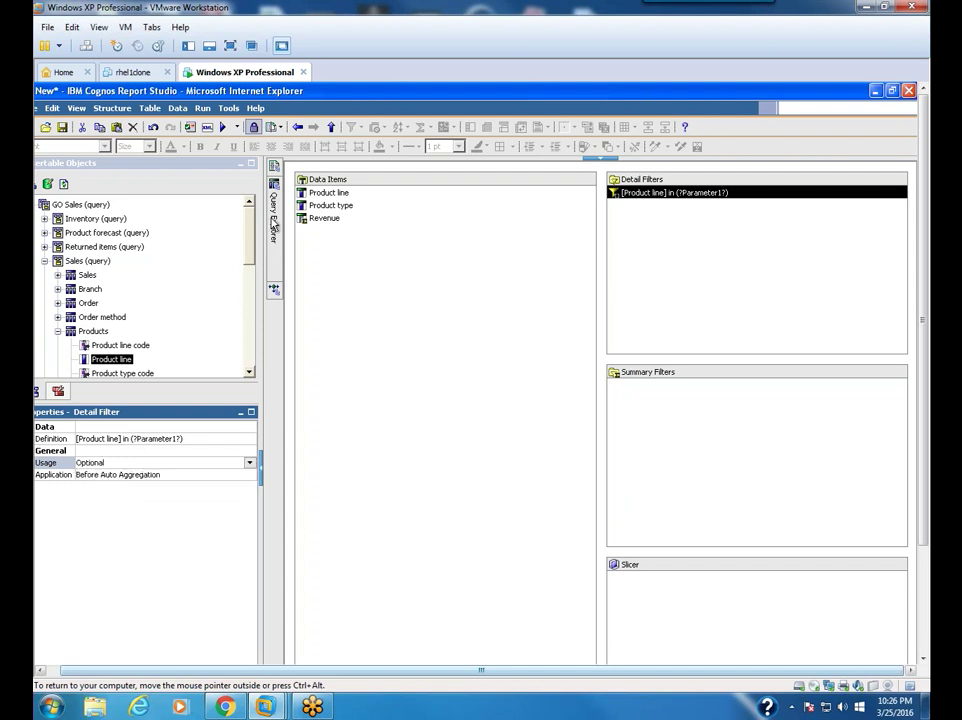
- Set the value prompt's Required property to No, run the report with no product line chosen, and close the viewer after checking the list
{"action": "mouse_move", "coordinate": [273, 169]}
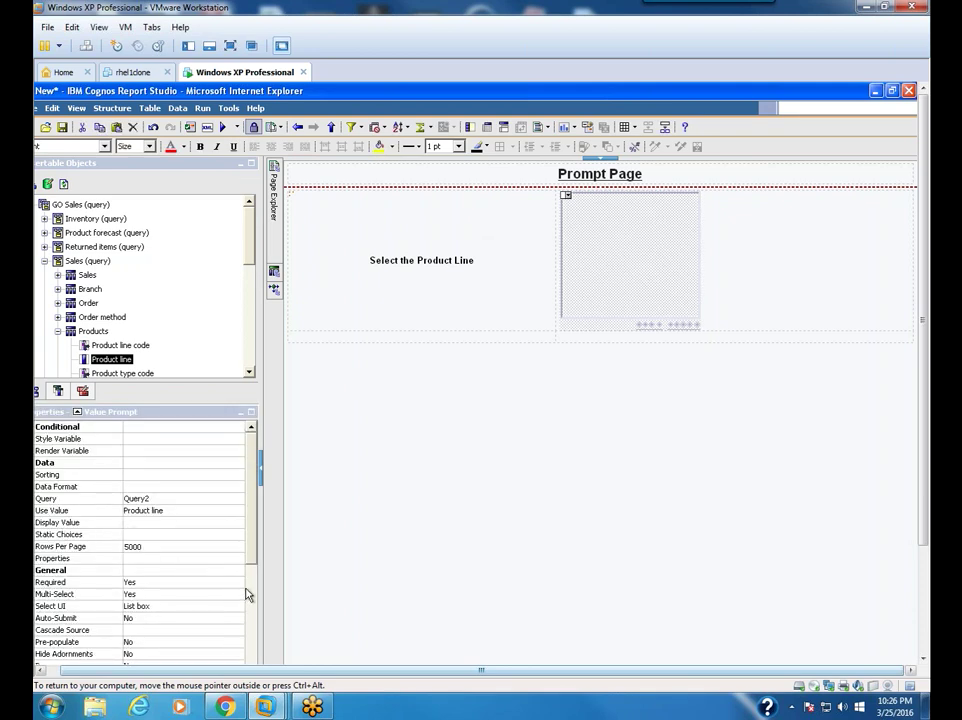
{"action": "left_click", "coordinate": [163, 575]}
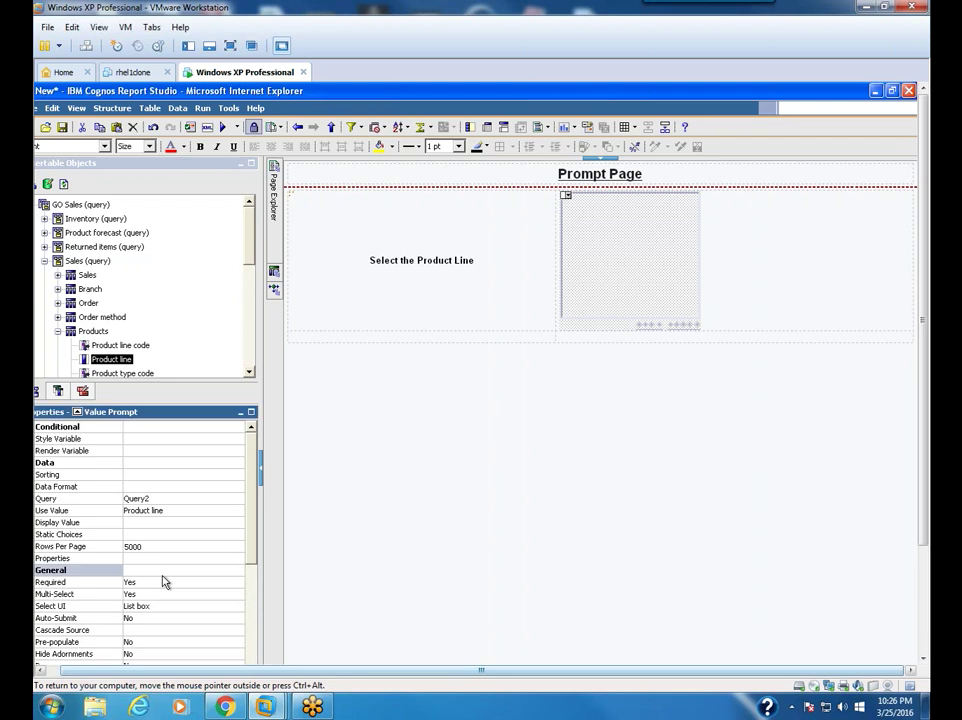
{"action": "left_click", "coordinate": [172, 584]}
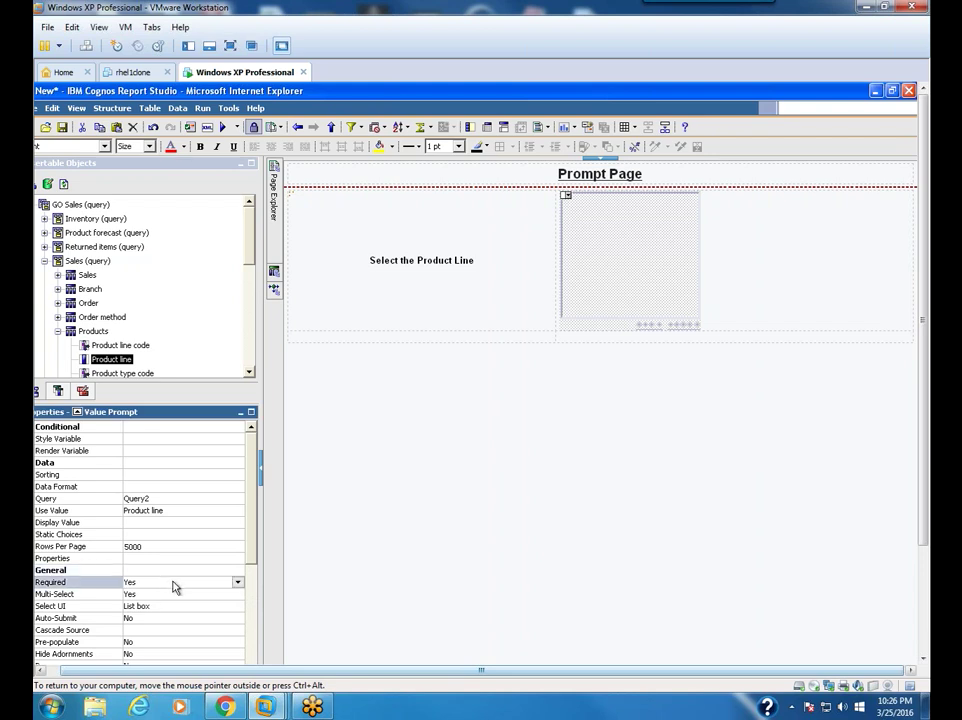
{"action": "left_click", "coordinate": [237, 582]}
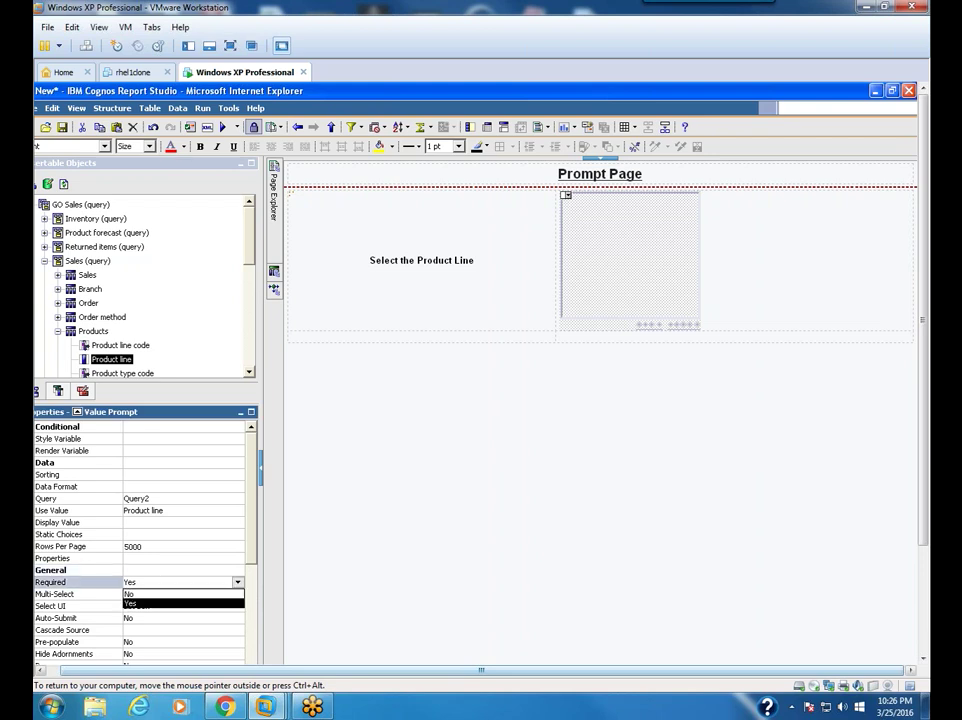
{"action": "left_click", "coordinate": [185, 594]}
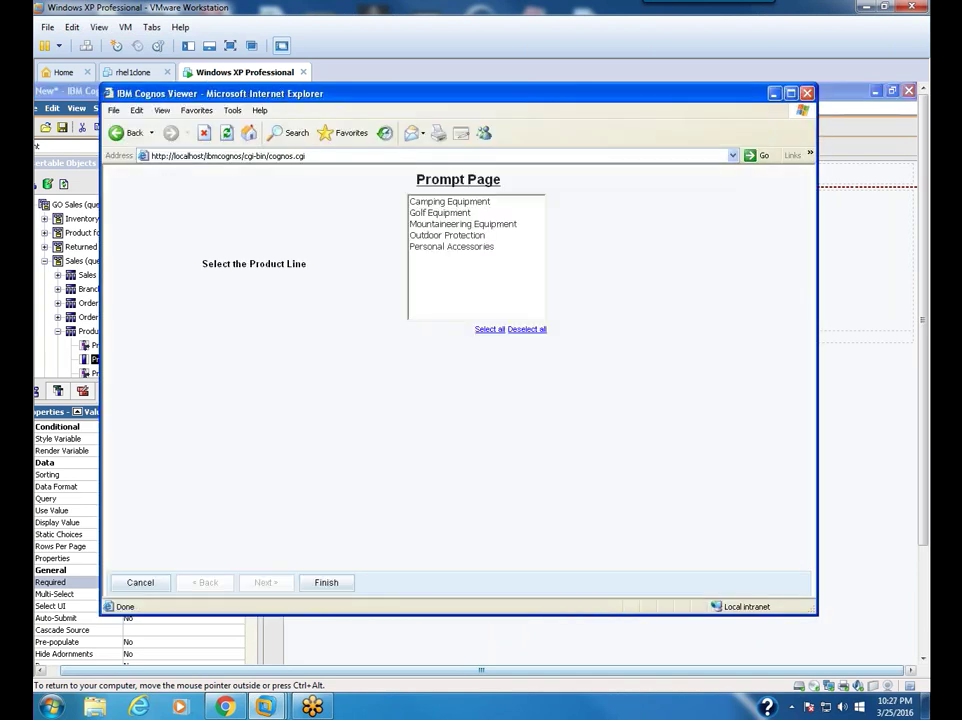
{"action": "left_click", "coordinate": [326, 582]}
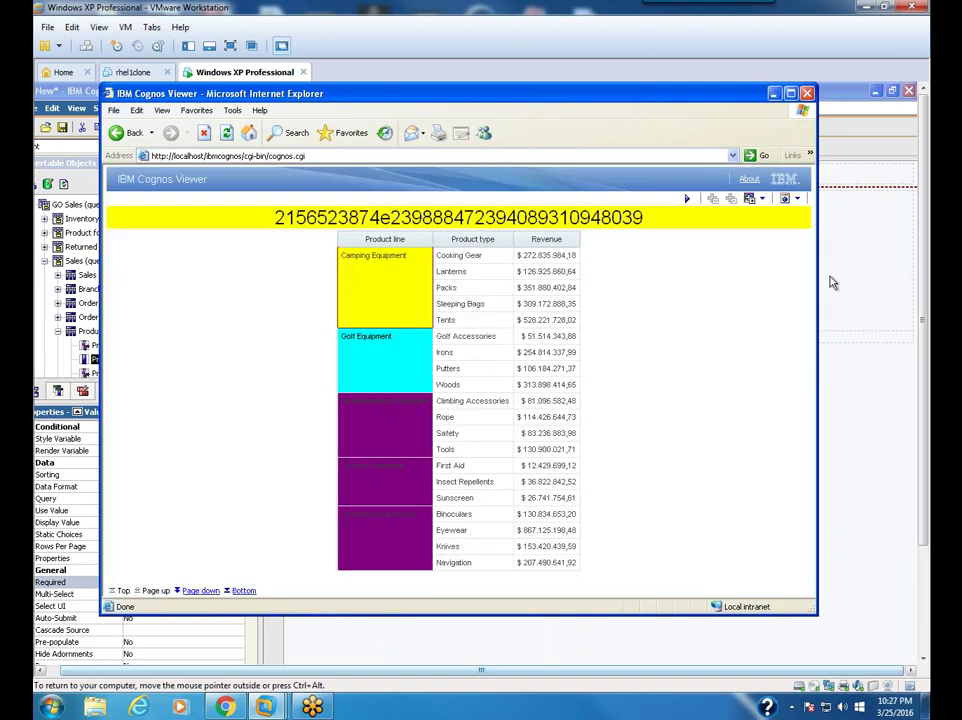
{"action": "left_click", "coordinate": [807, 93]}
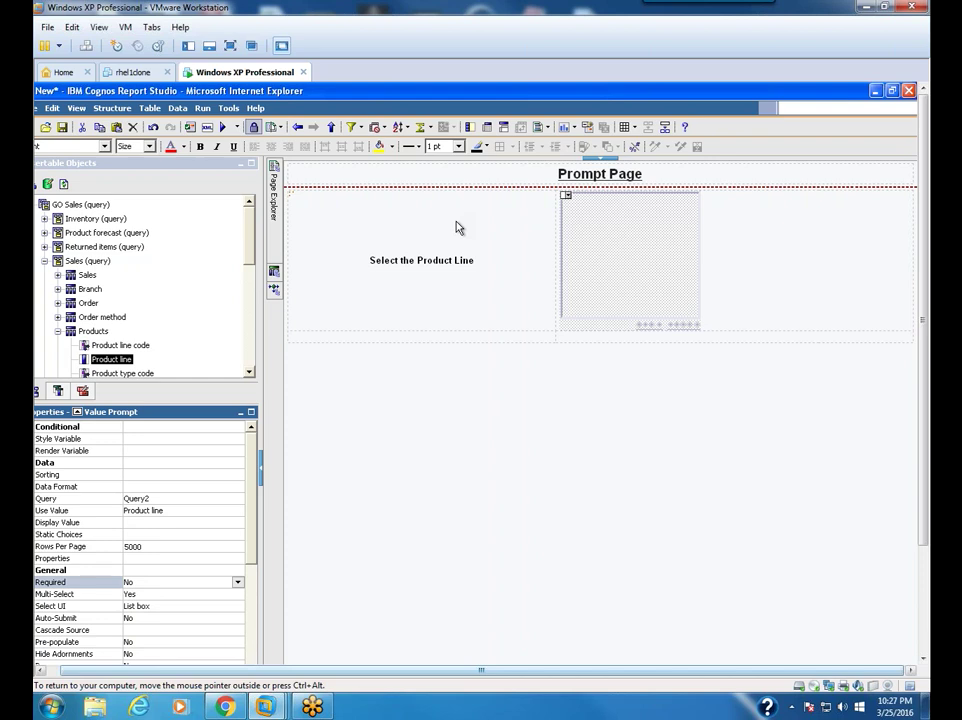
- Set the Required property of the Product Line value prompt back to Yes
{"action": "left_click", "coordinate": [238, 582]}
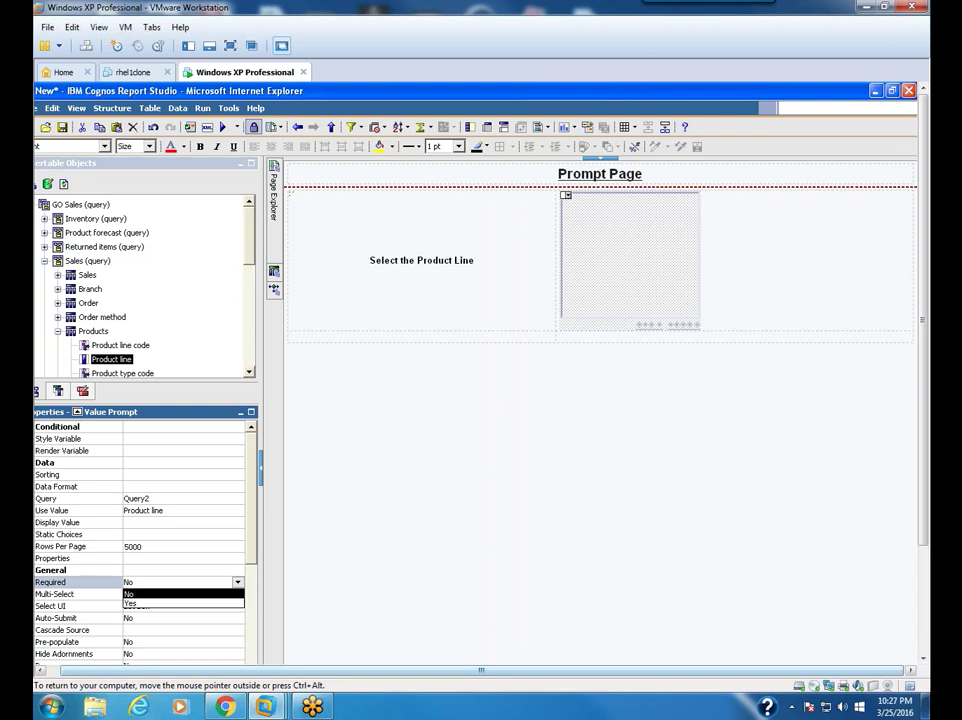
{"action": "left_click", "coordinate": [140, 603]}
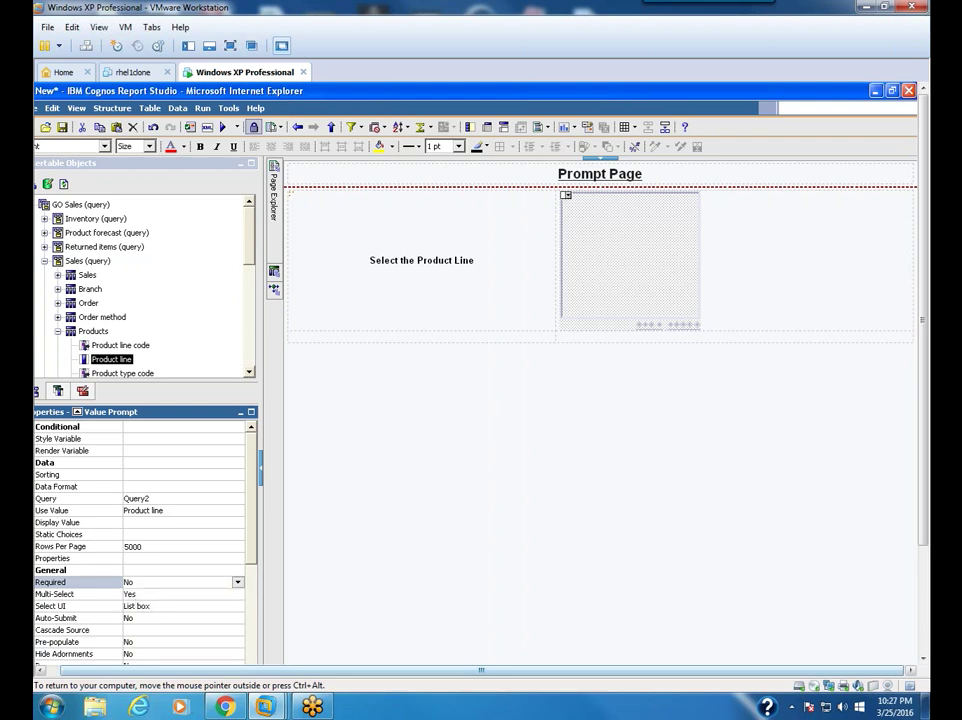
{"action": "left_click", "coordinate": [237, 582]}
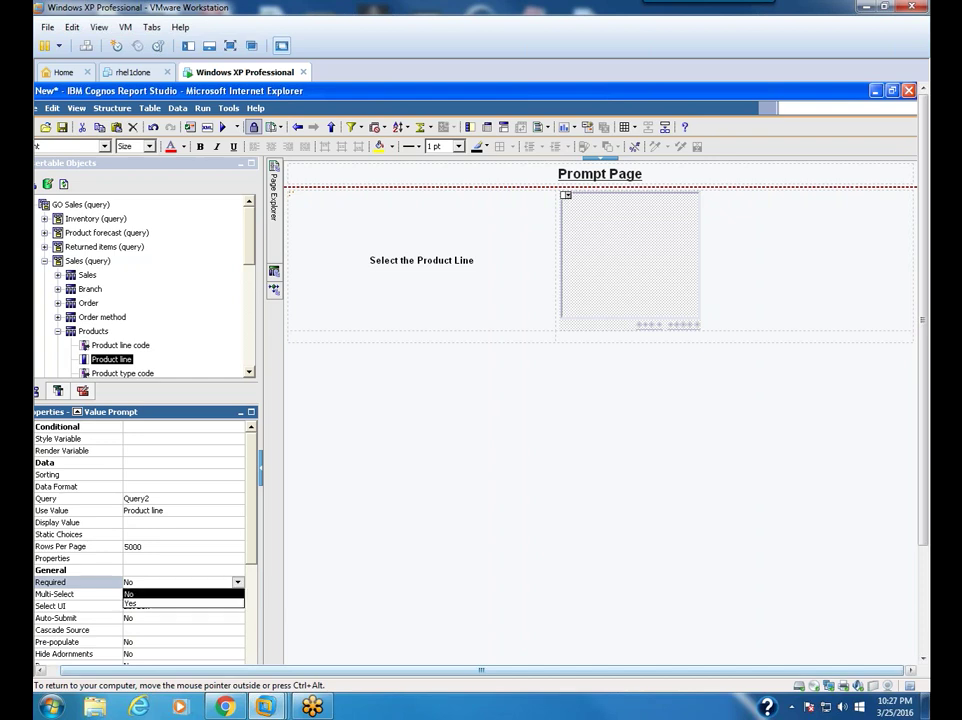
{"action": "left_click", "coordinate": [172, 603]}
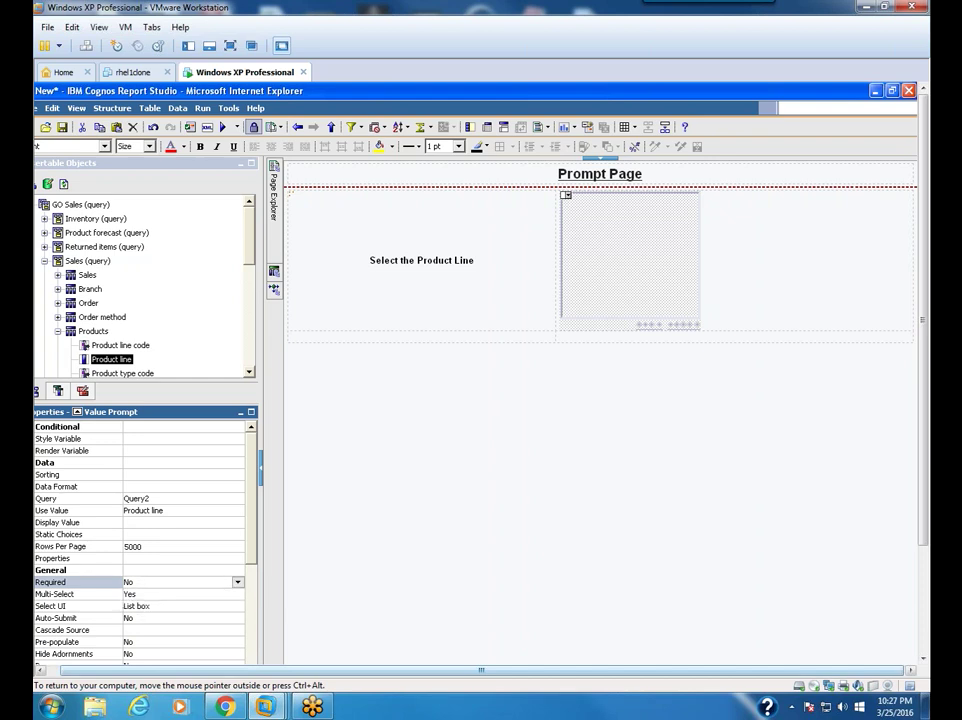
{"action": "left_click", "coordinate": [213, 570]}
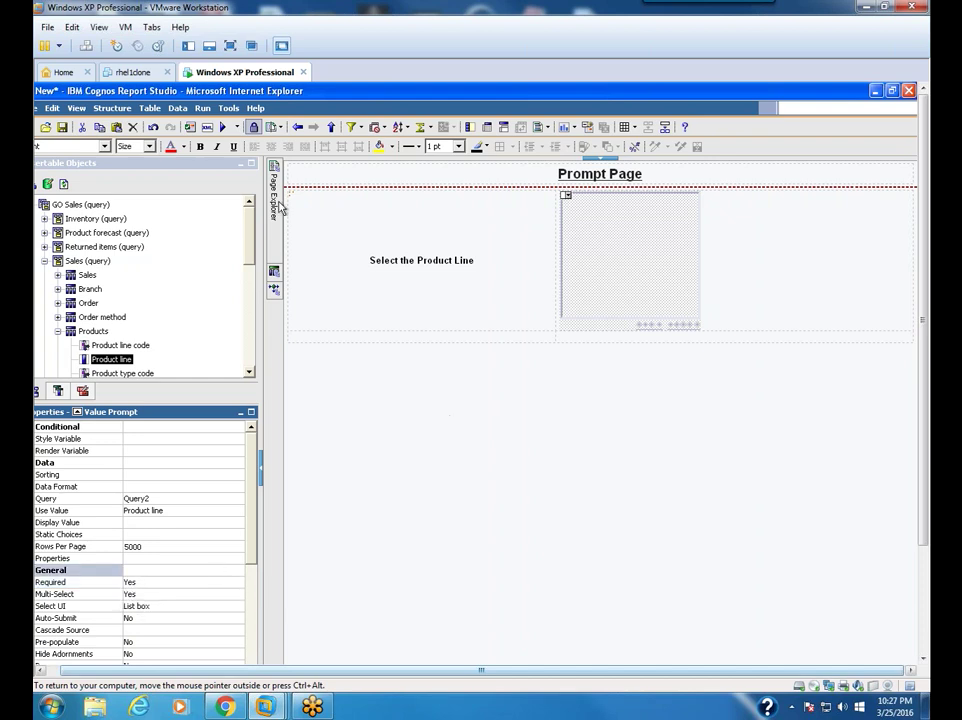
- Run the report with Golf Equipment and Mountaineering Equipment chosen in the prompt and check the filtered list
{"action": "left_click", "coordinate": [223, 127]}
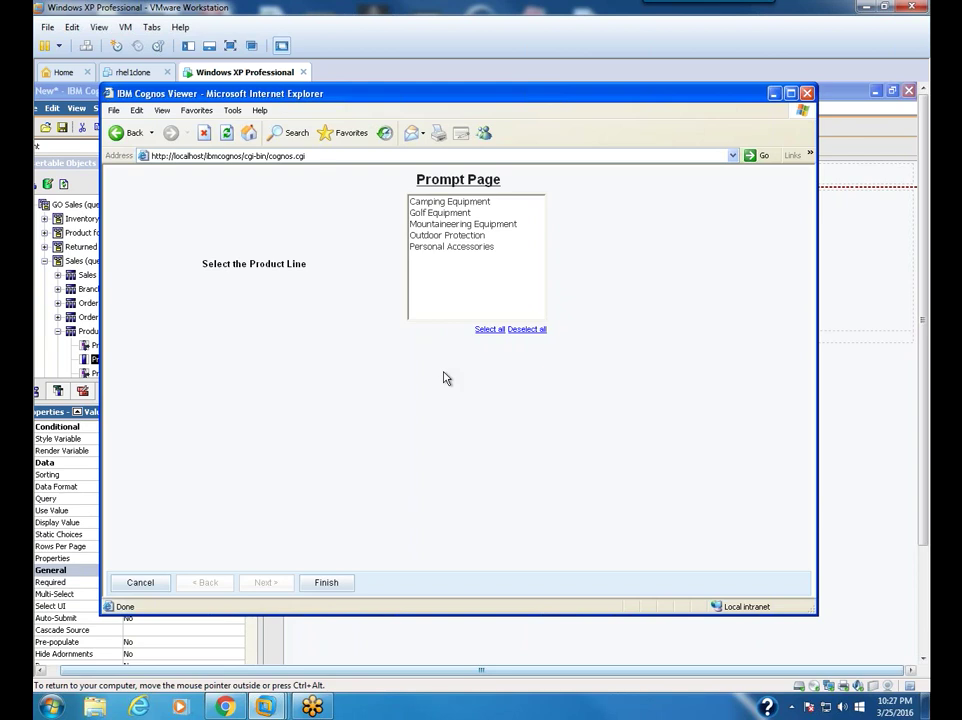
{"action": "left_click", "coordinate": [470, 213]}
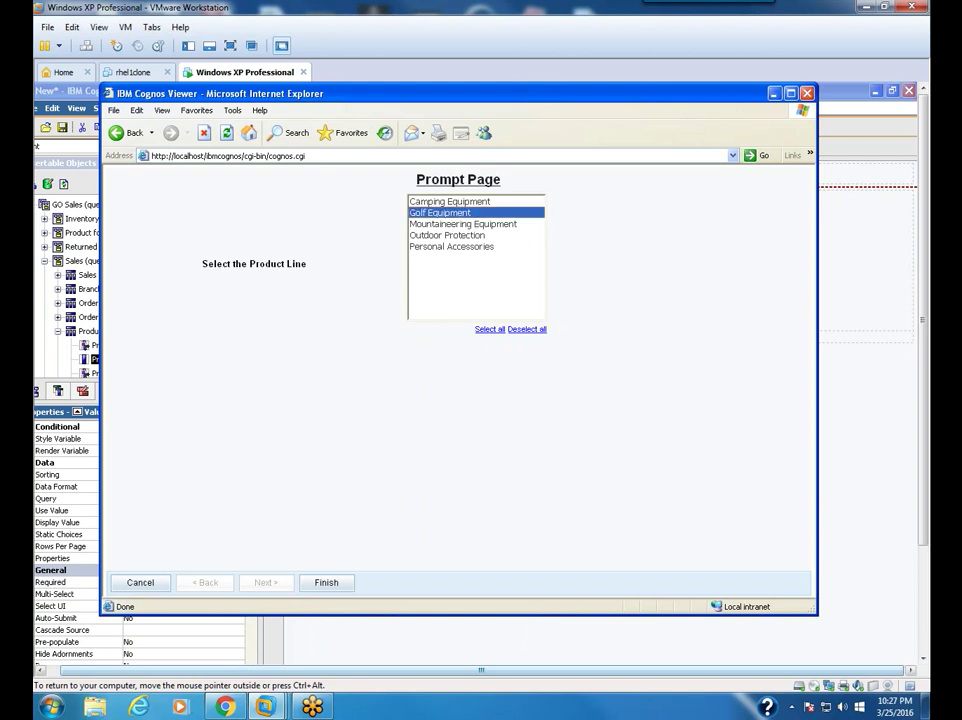
{"action": "left_click", "coordinate": [463, 224], "text": "ctrl"}
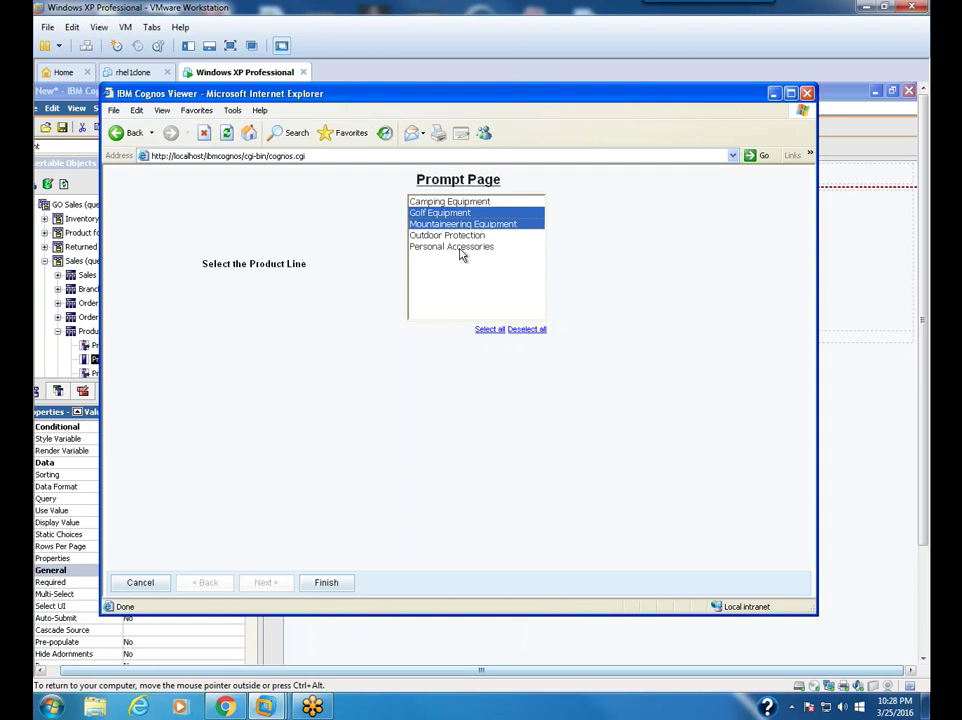
{"action": "left_click", "coordinate": [326, 582]}
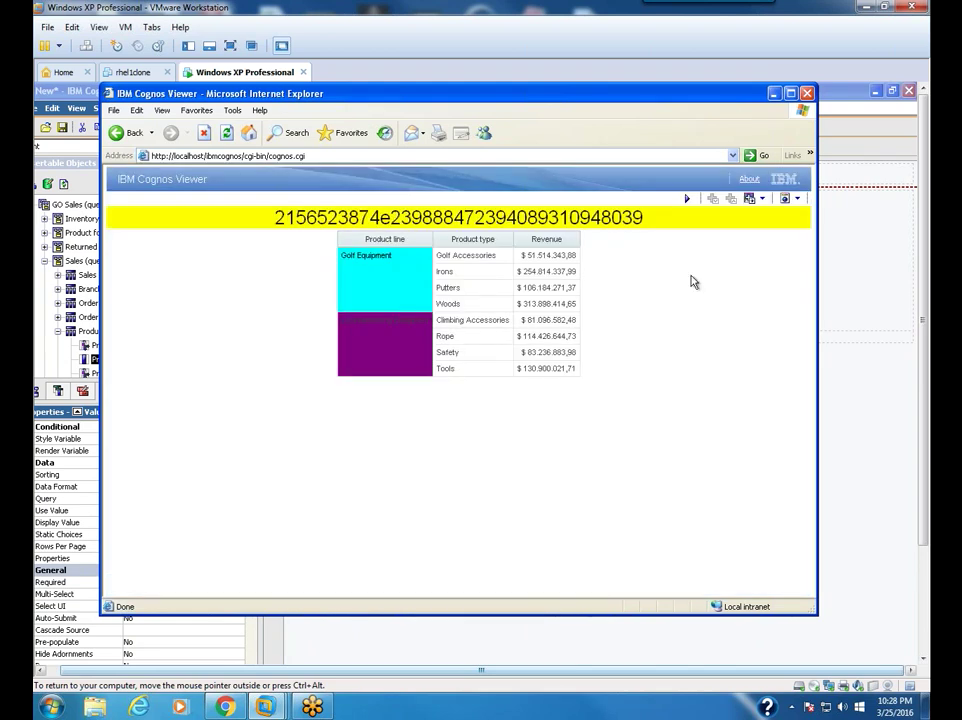
- Rerun the report from the viewer with all product lines deselected, check the list, and close the viewer
{"action": "left_click", "coordinate": [687, 199]}
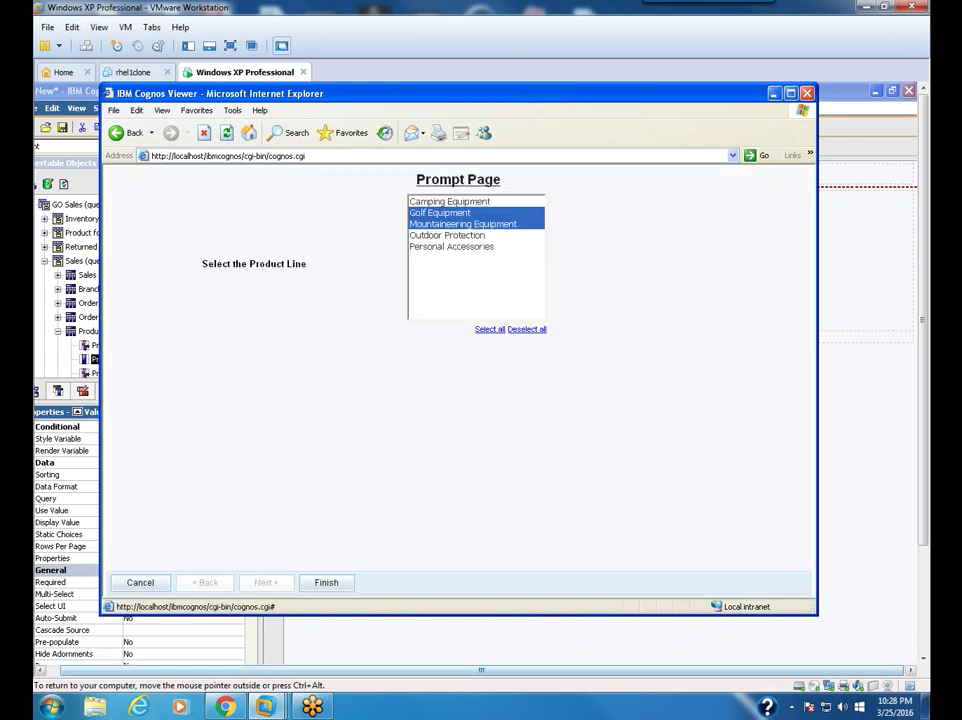
{"action": "left_click", "coordinate": [526, 330]}
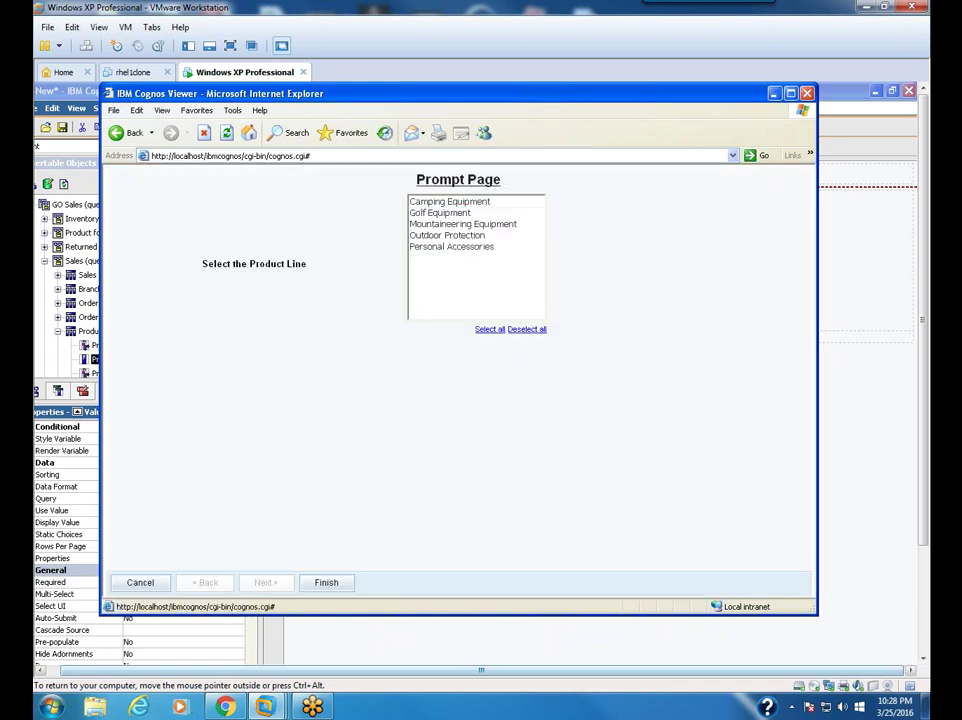
{"action": "left_click", "coordinate": [330, 582]}
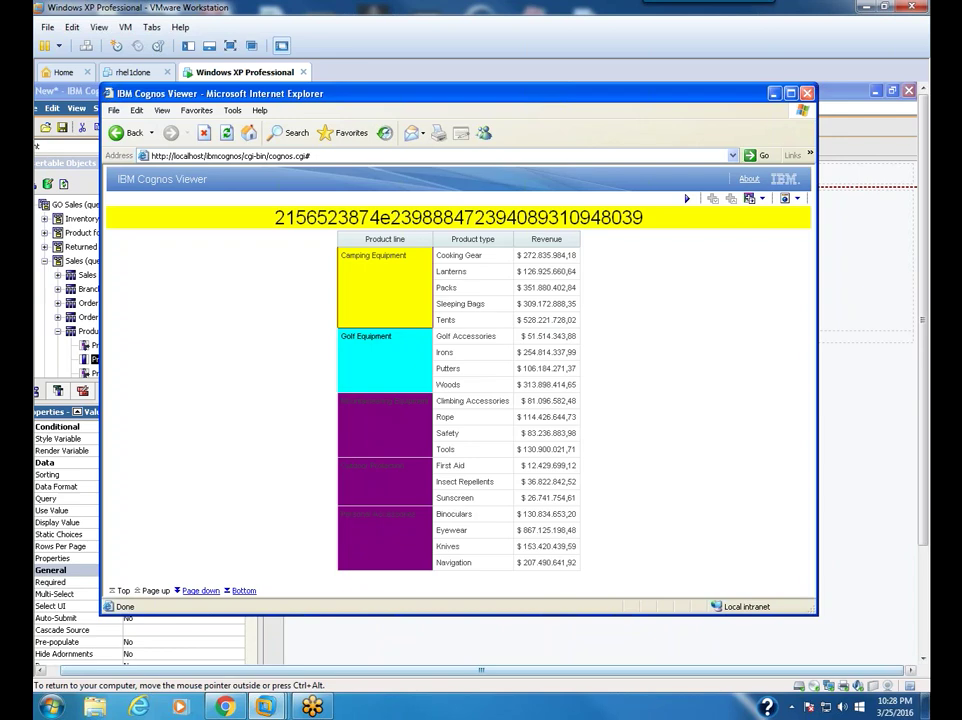
{"action": "left_click", "coordinate": [807, 93]}
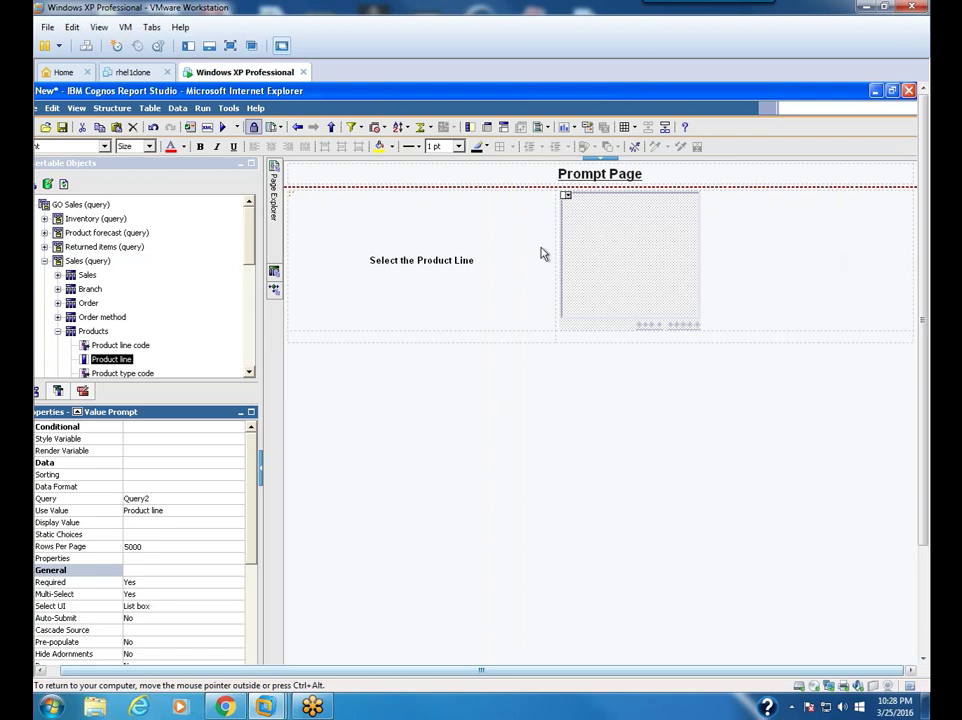
- Set the Usage of the Product line detail filter in Query1 to Disabled
{"action": "left_click", "coordinate": [274, 272]}
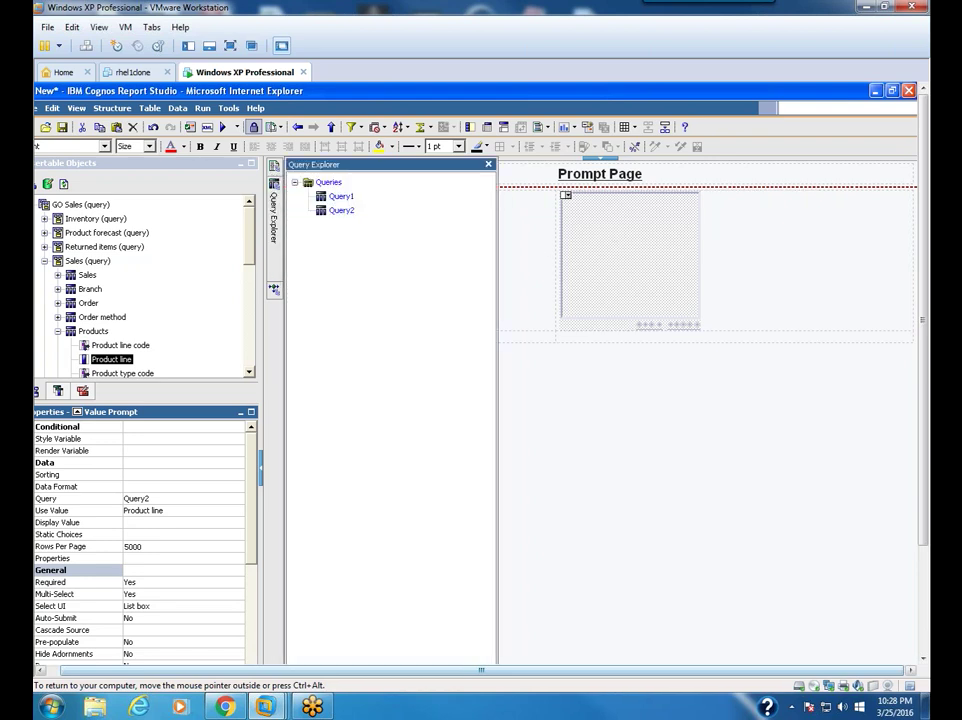
{"action": "left_click", "coordinate": [341, 196]}
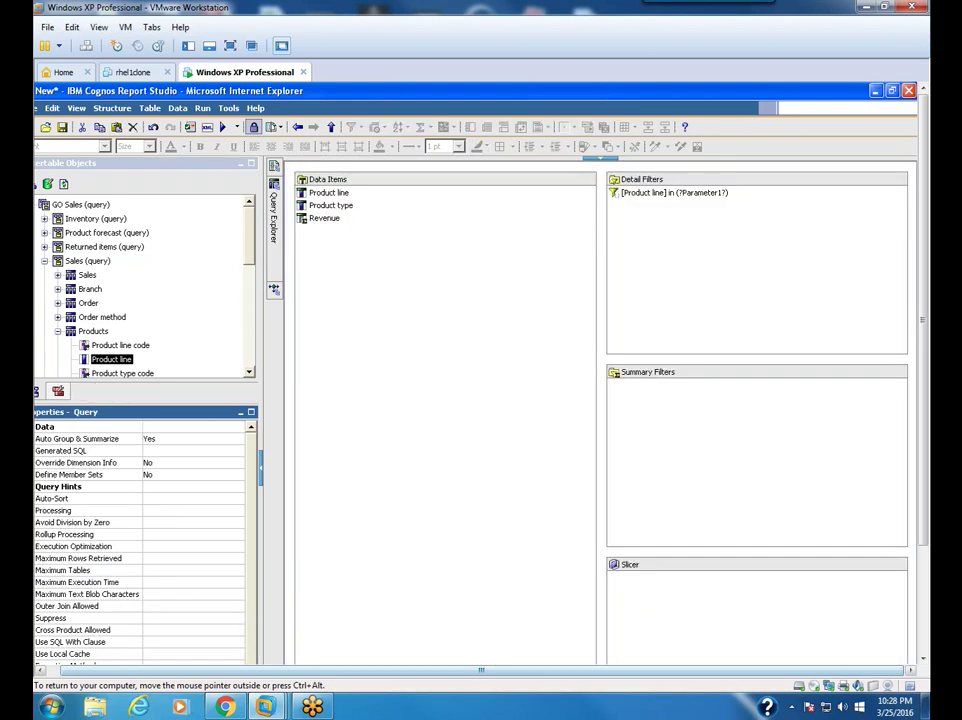
{"action": "left_click", "coordinate": [664, 196]}
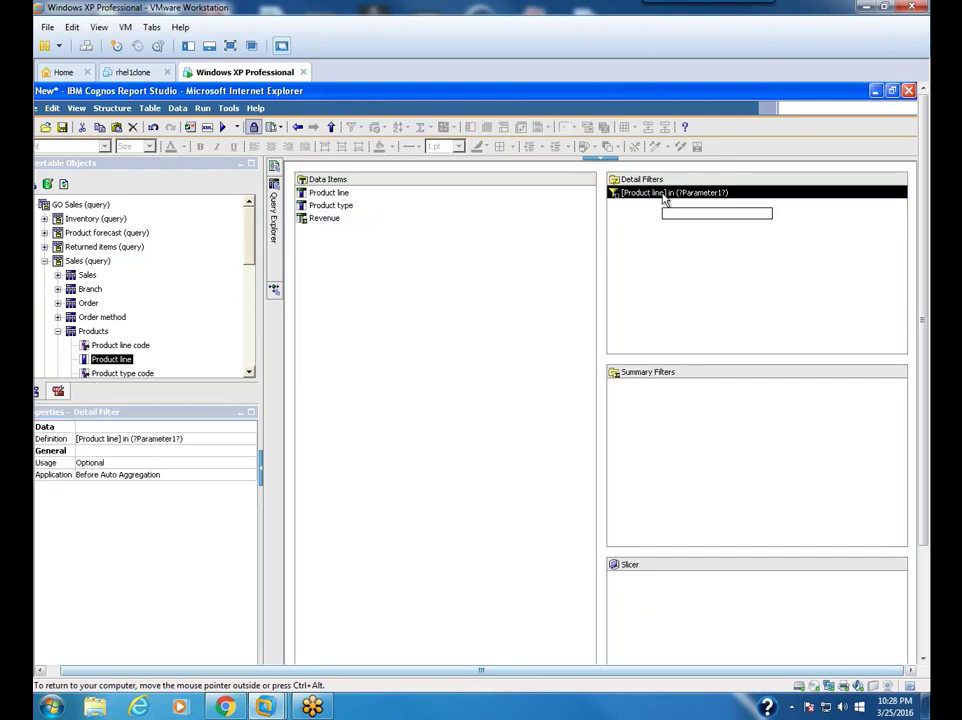
{"action": "left_click", "coordinate": [184, 462]}
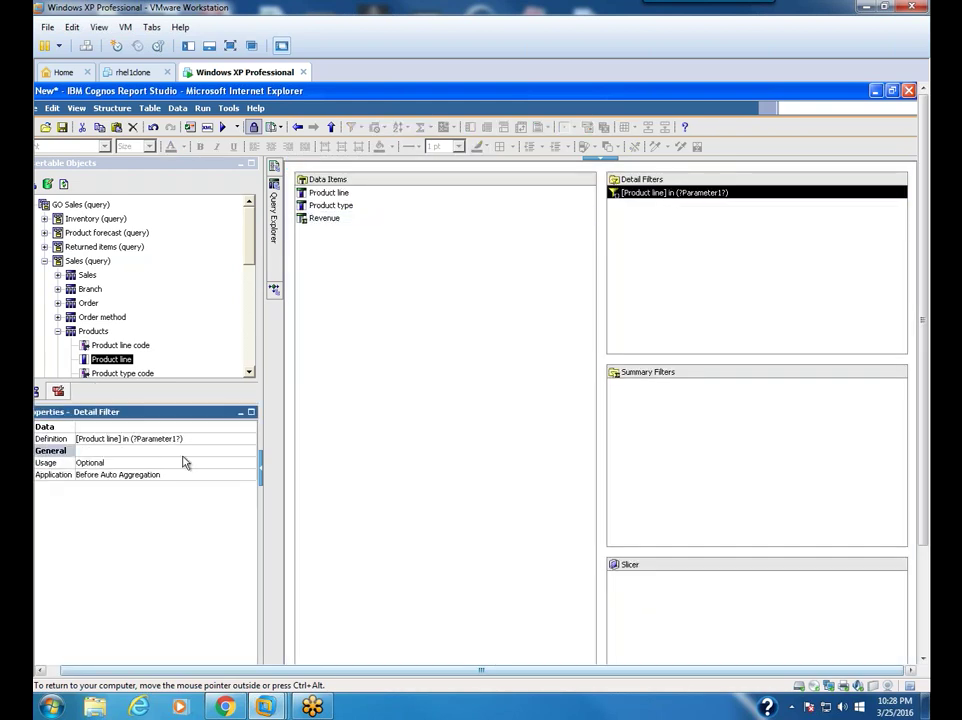
{"action": "left_click", "coordinate": [249, 465]}
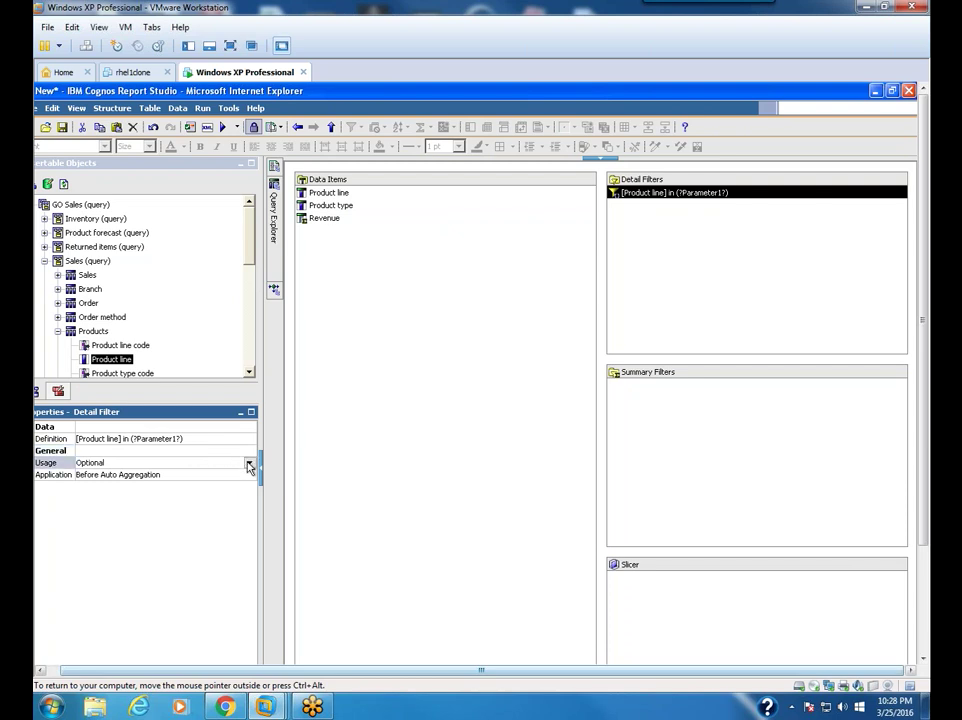
{"action": "left_click", "coordinate": [249, 465]}
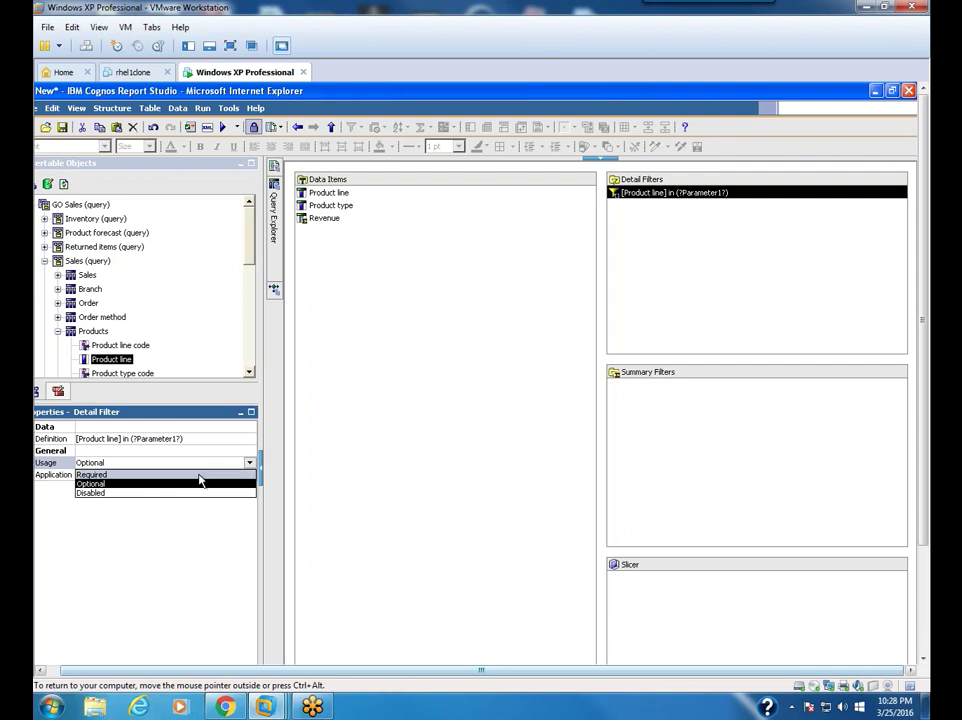
{"action": "left_click", "coordinate": [132, 493]}
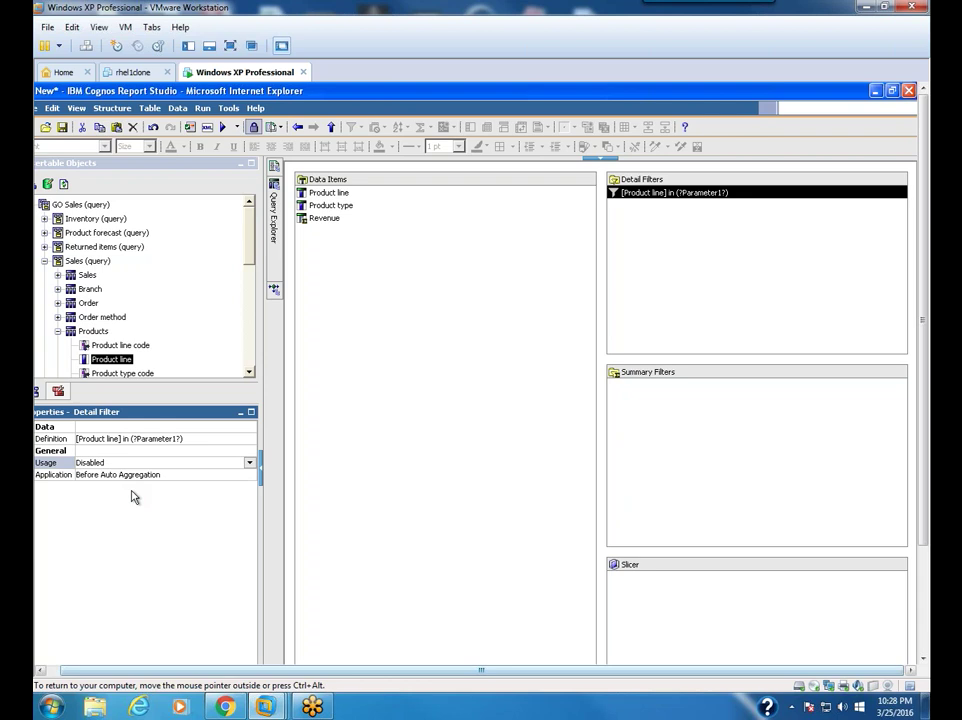
- Test the disabled filter by running the report for Golf Equipment and Mountaineering Equipment, check the list, and close the viewer
{"action": "left_click", "coordinate": [223, 128]}
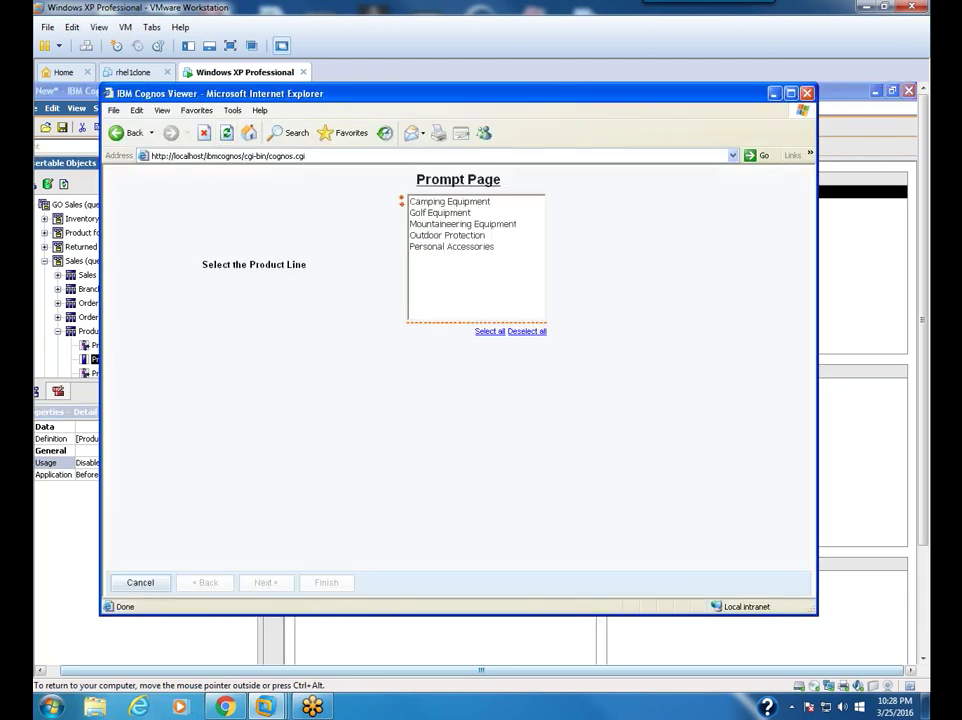
{"action": "left_click", "coordinate": [440, 213]}
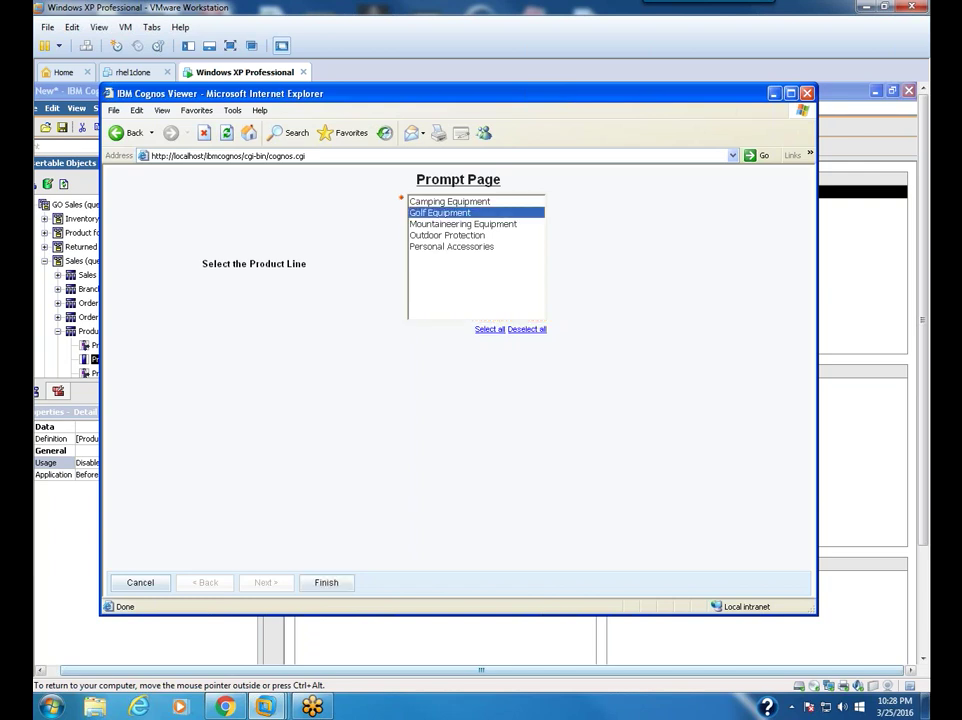
{"action": "left_click", "coordinate": [449, 224], "text": "ctrl"}
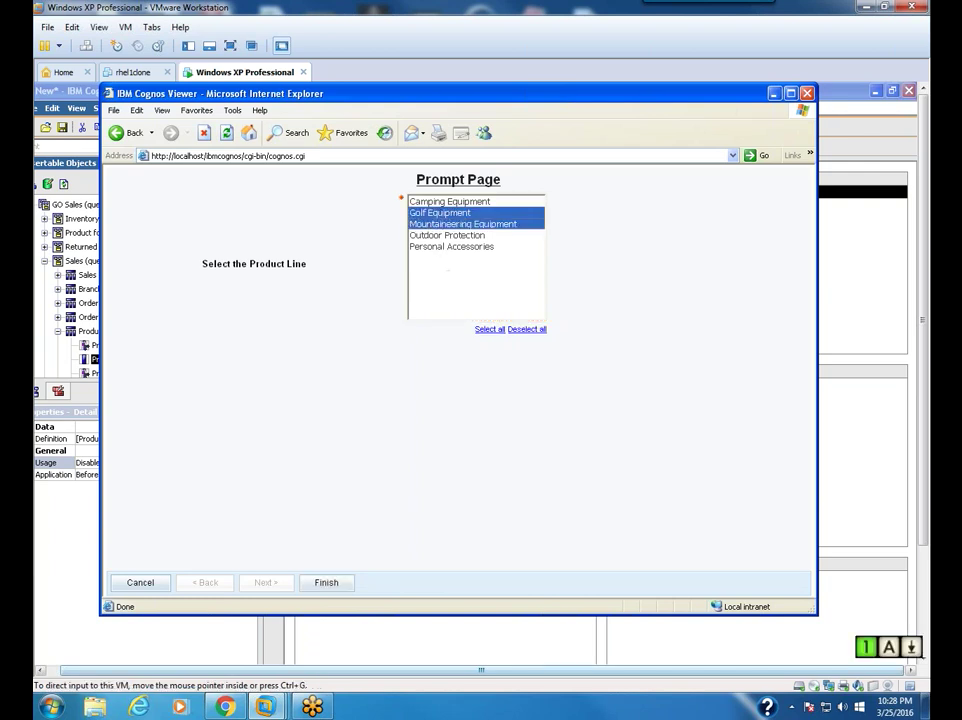
{"action": "left_click", "coordinate": [326, 582]}
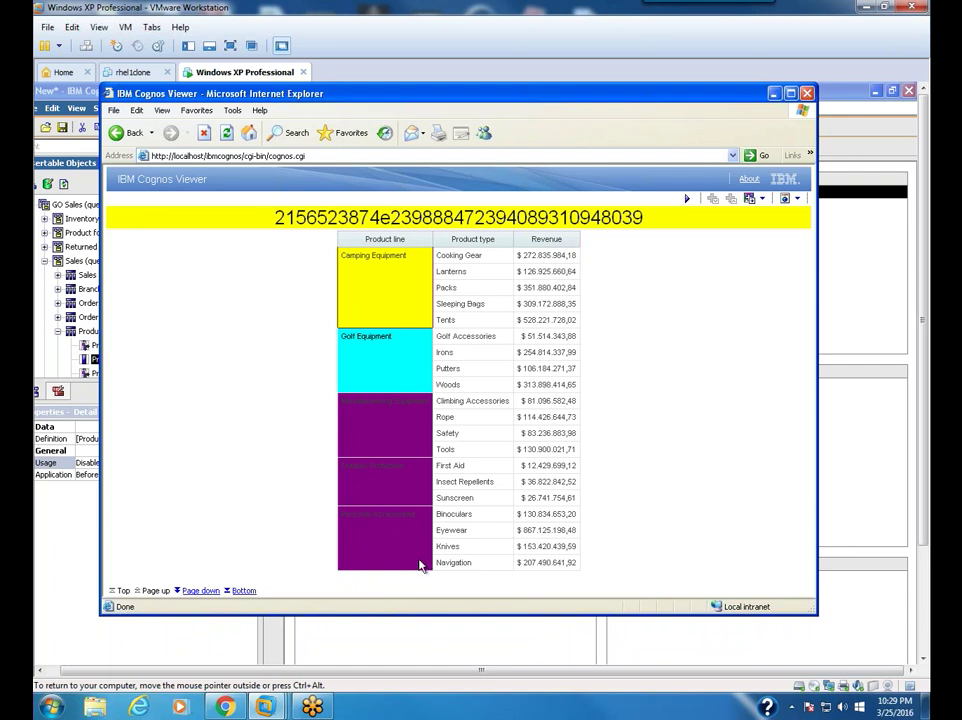
{"action": "left_click", "coordinate": [808, 93]}
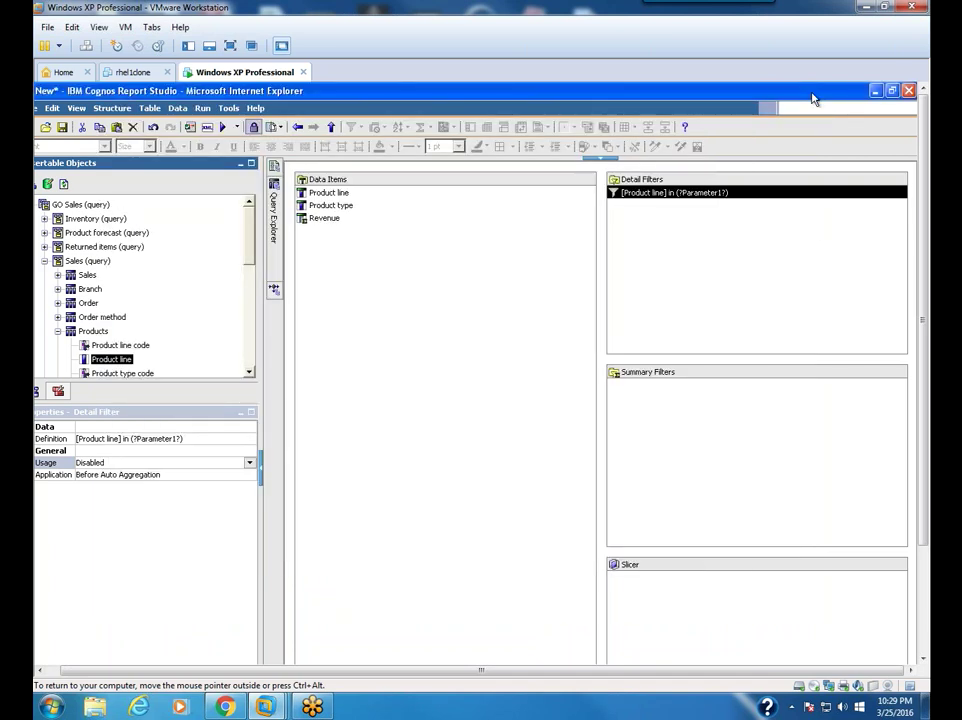
- Preview the prompt page without choosing a product line, close it, and display the insertable toolbox items for the query
{"action": "left_click", "coordinate": [222, 127]}
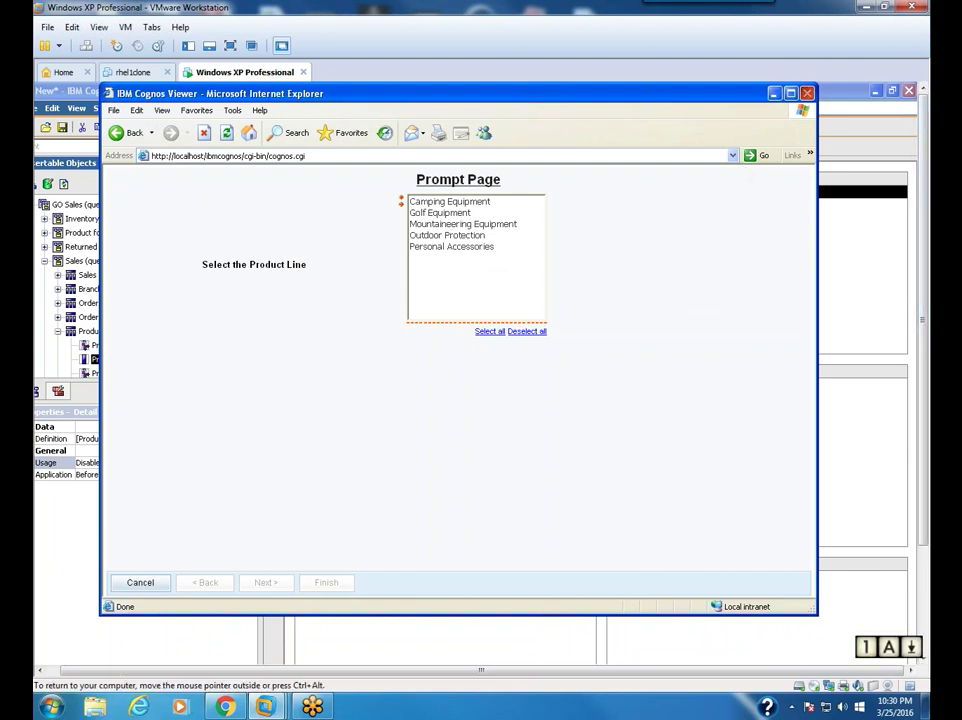
{"action": "left_click", "coordinate": [807, 93]}
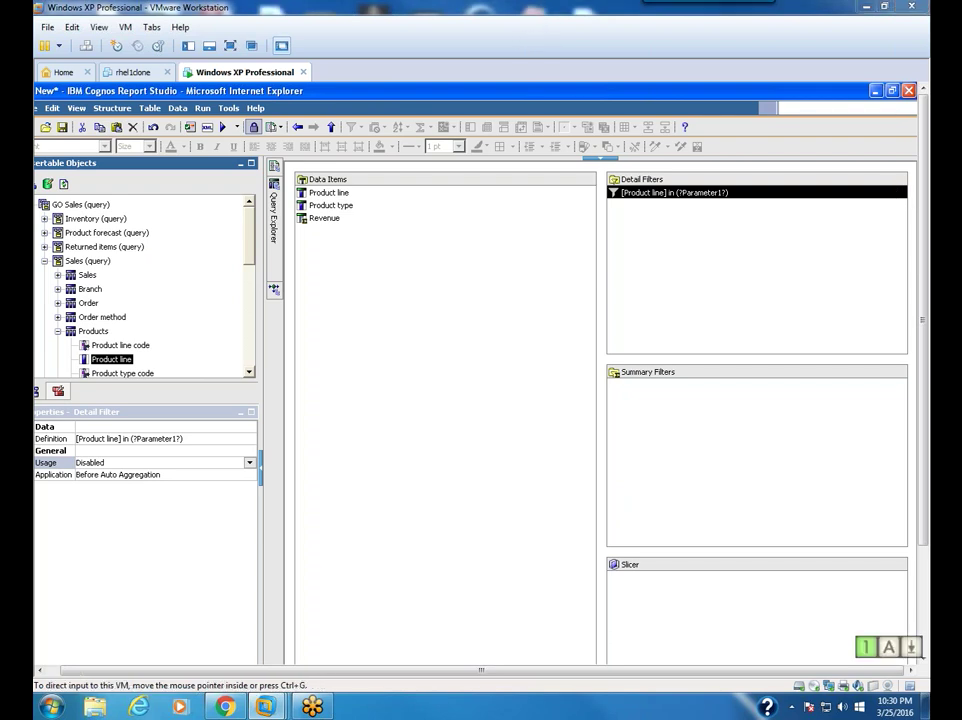
{"action": "mouse_move", "coordinate": [730, 6]}
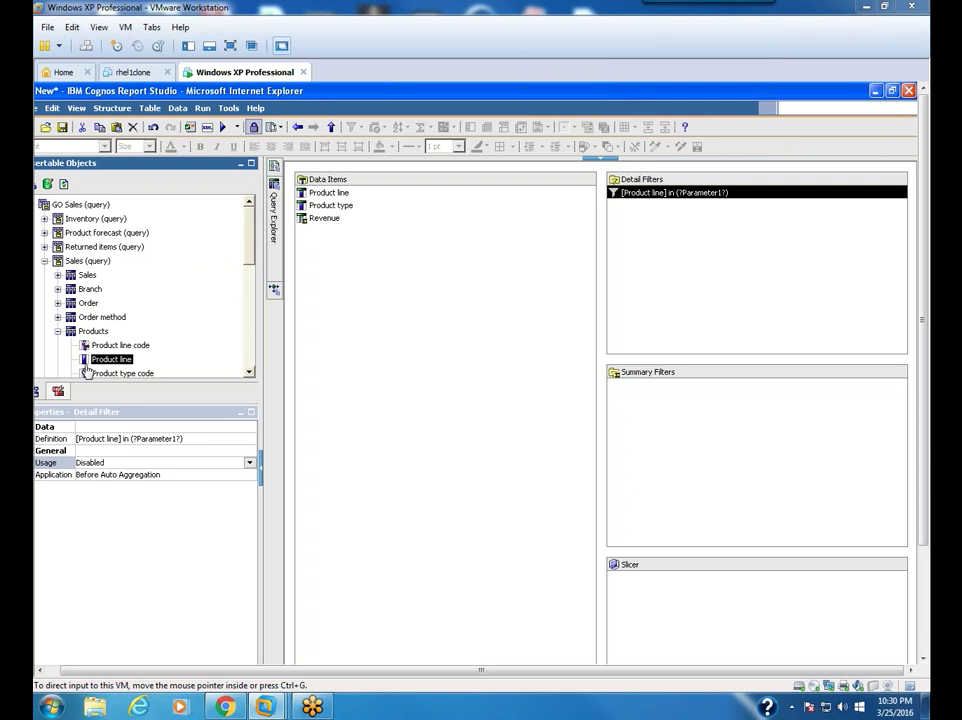
{"action": "left_click", "coordinate": [58, 392]}
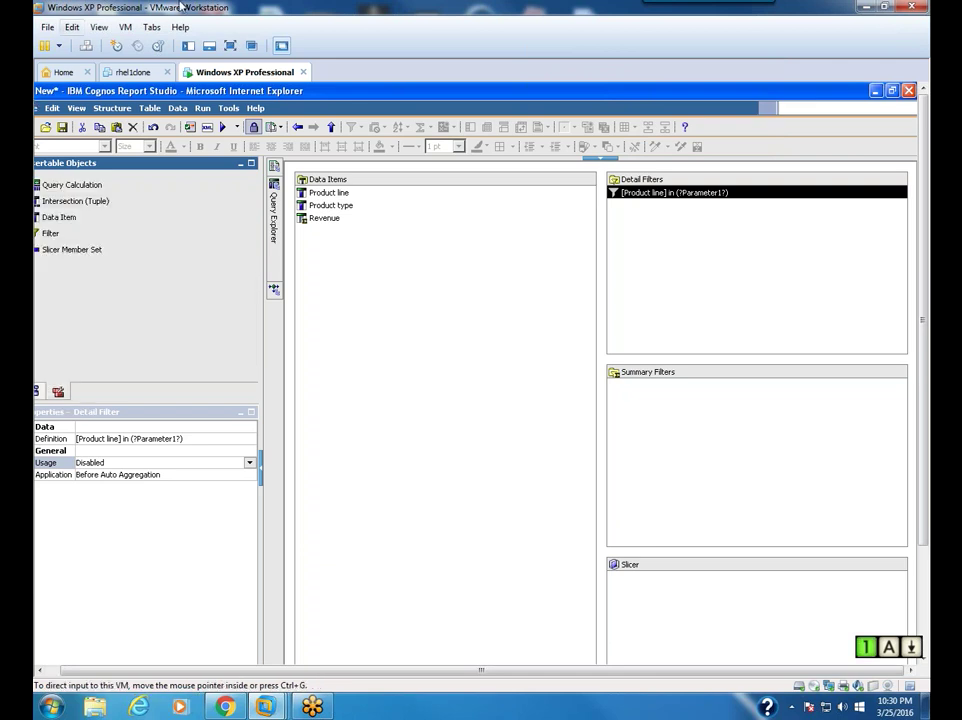